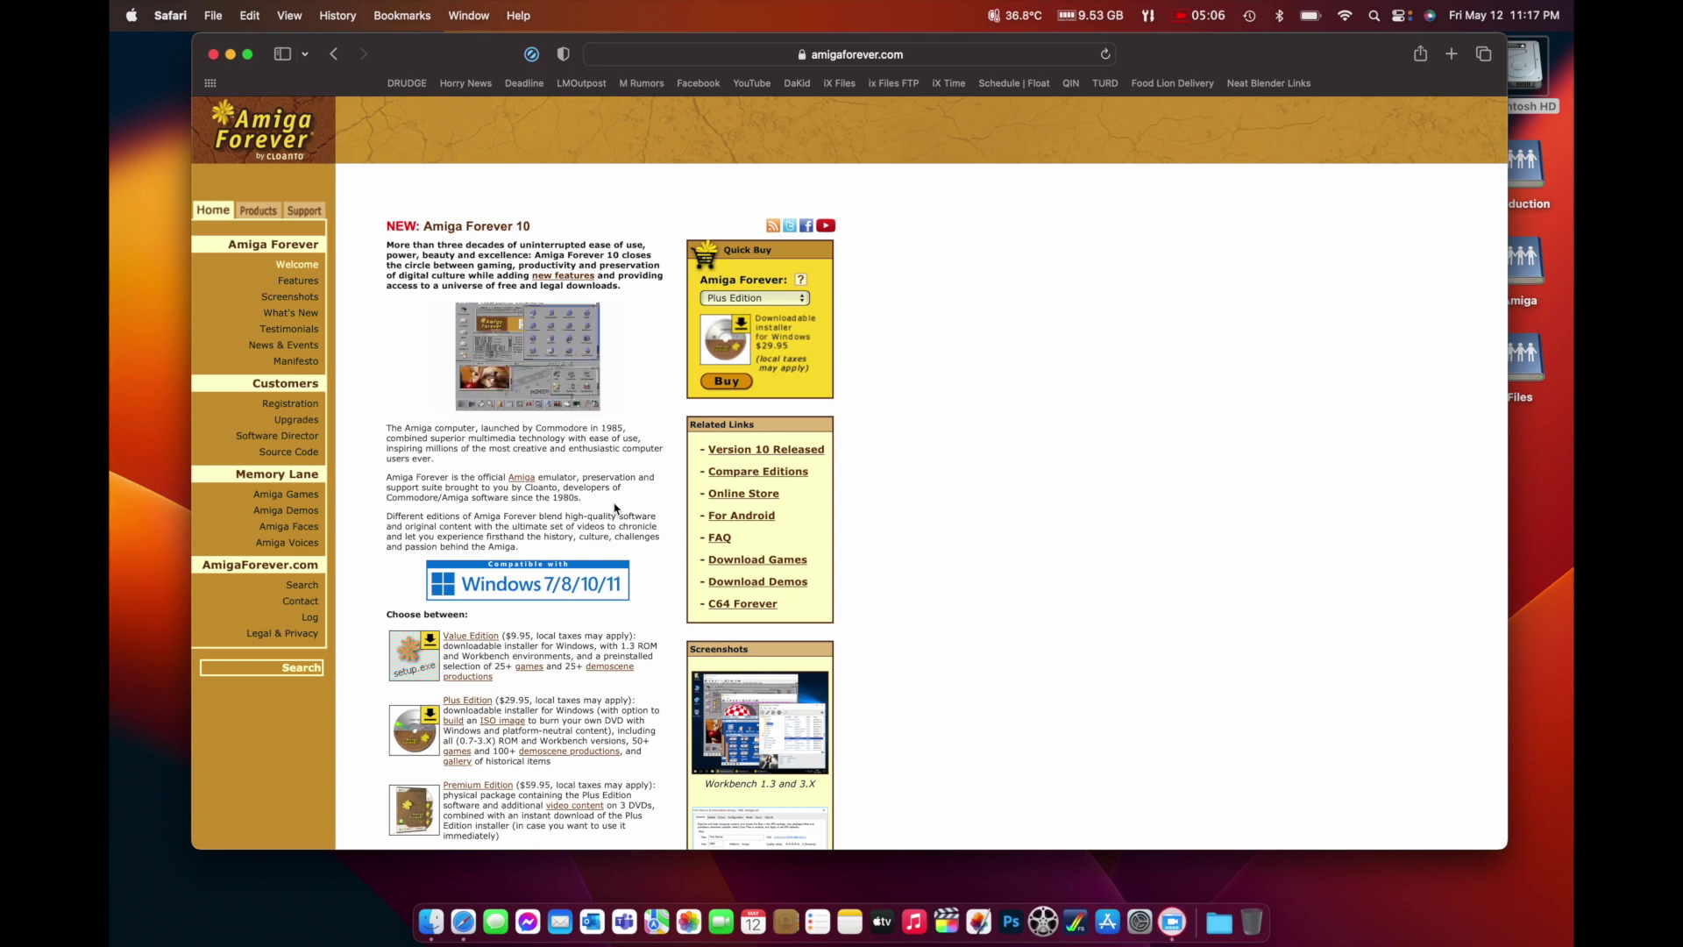
Quit Safari with the Amiga Forever page open and close the Finder's Applications window.
scroll(614, 507, "down", 1)
scroll(614, 506, "up", 1)
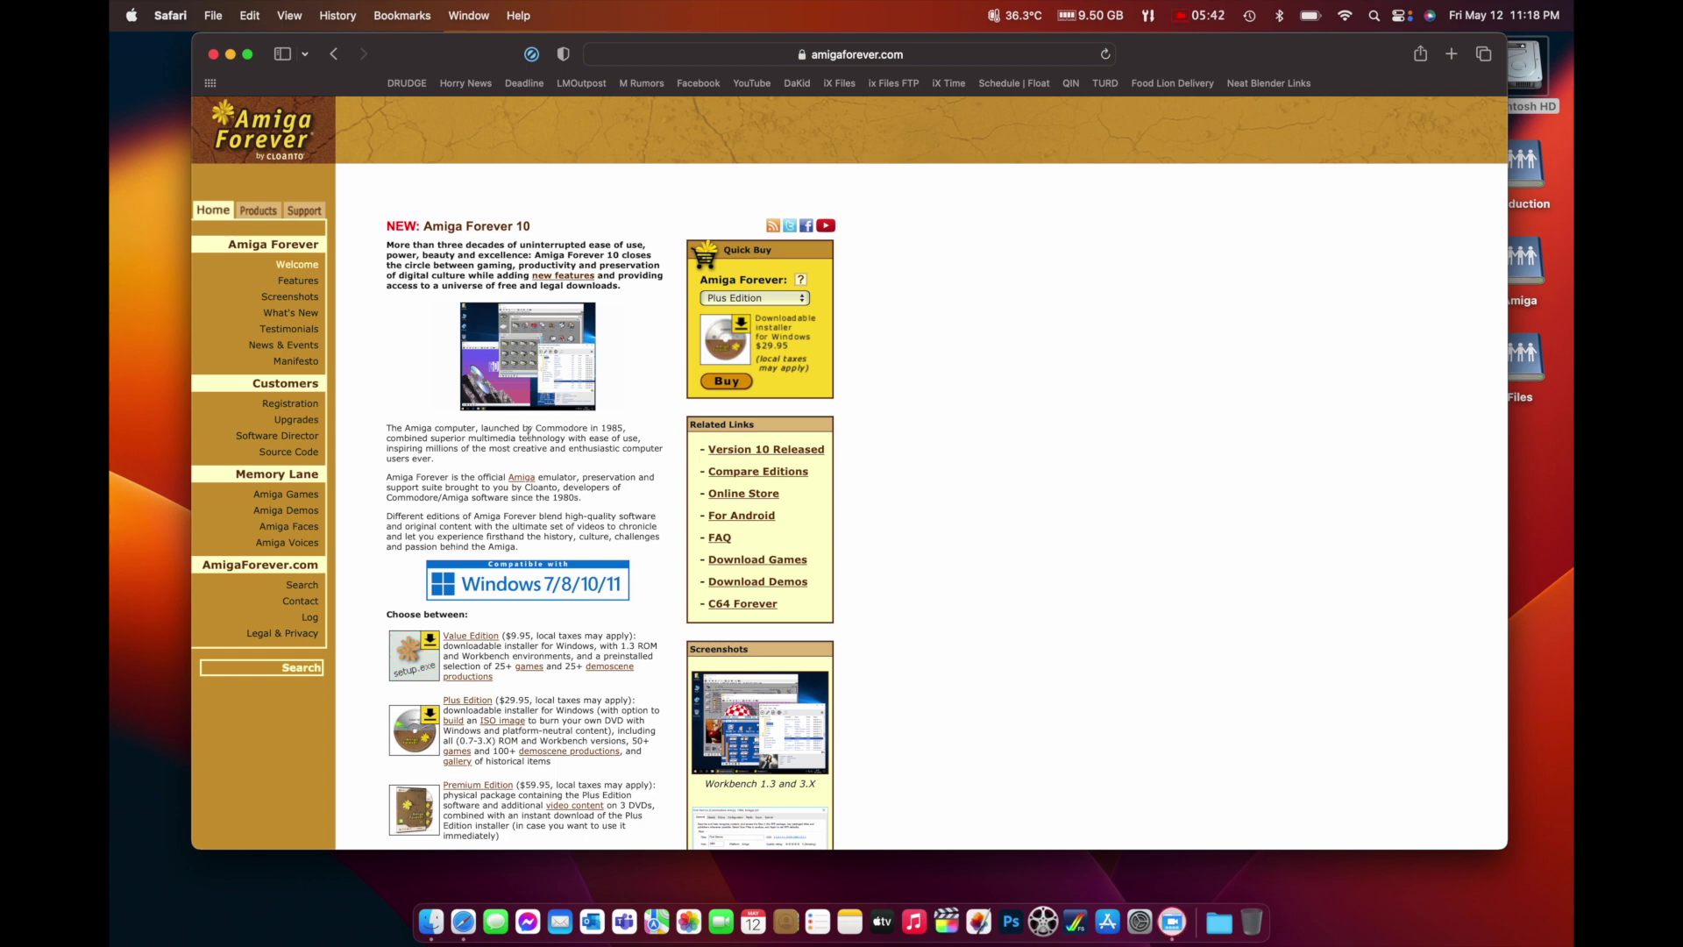
left_click(170, 16)
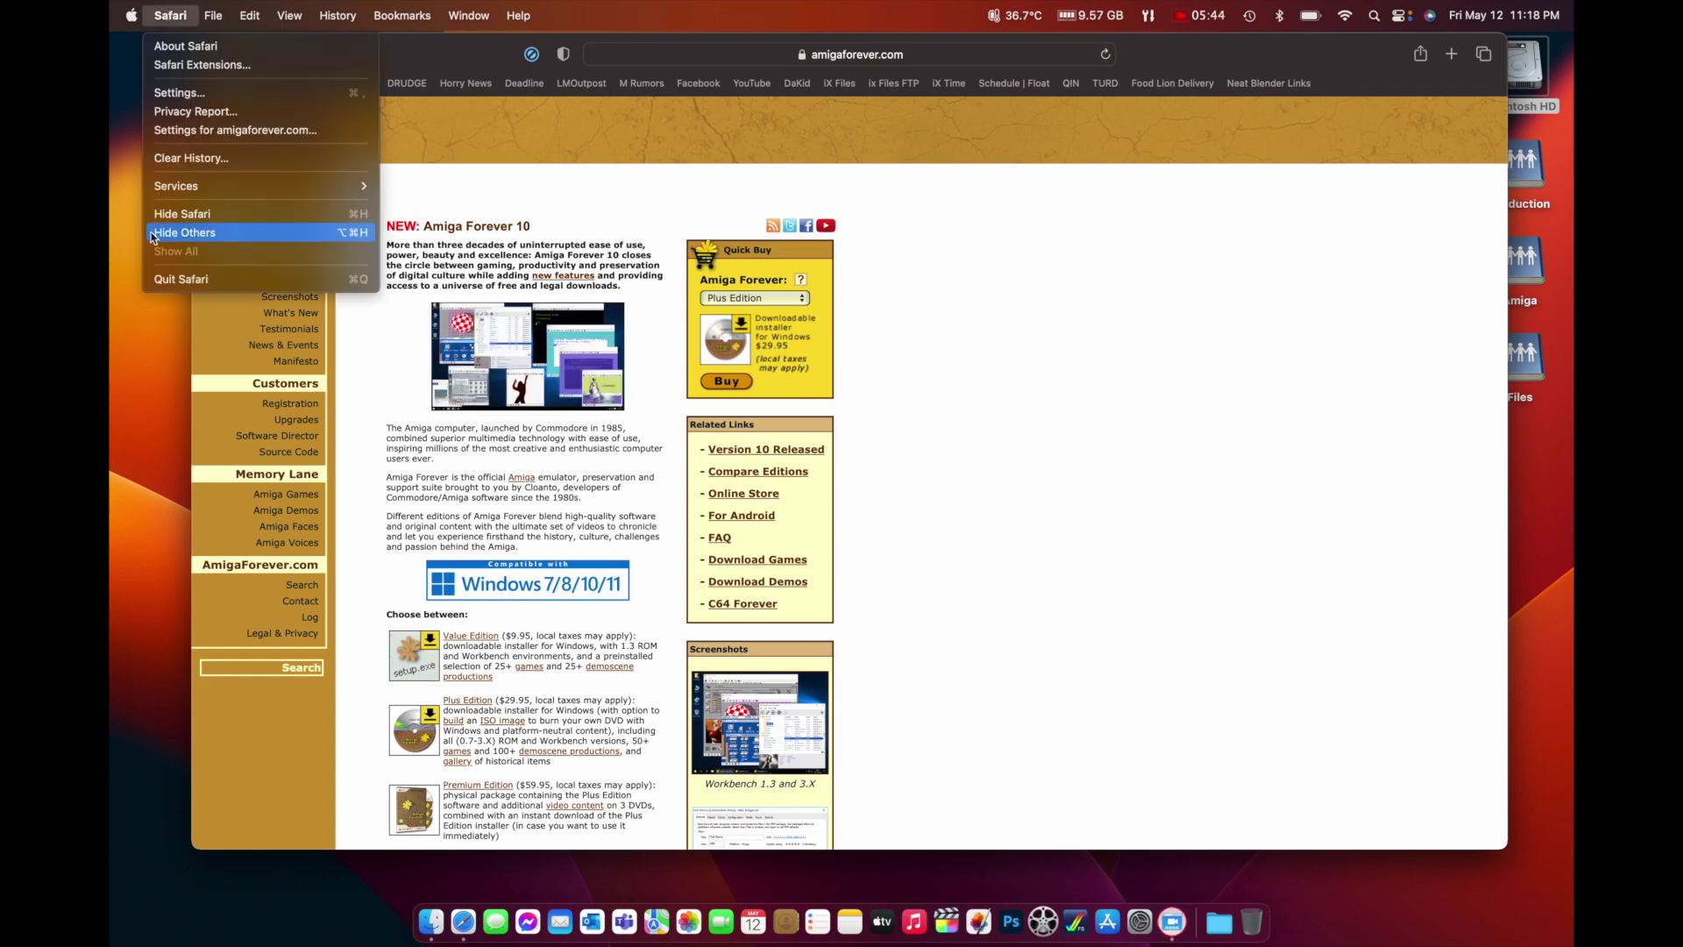
left_click(157, 279)
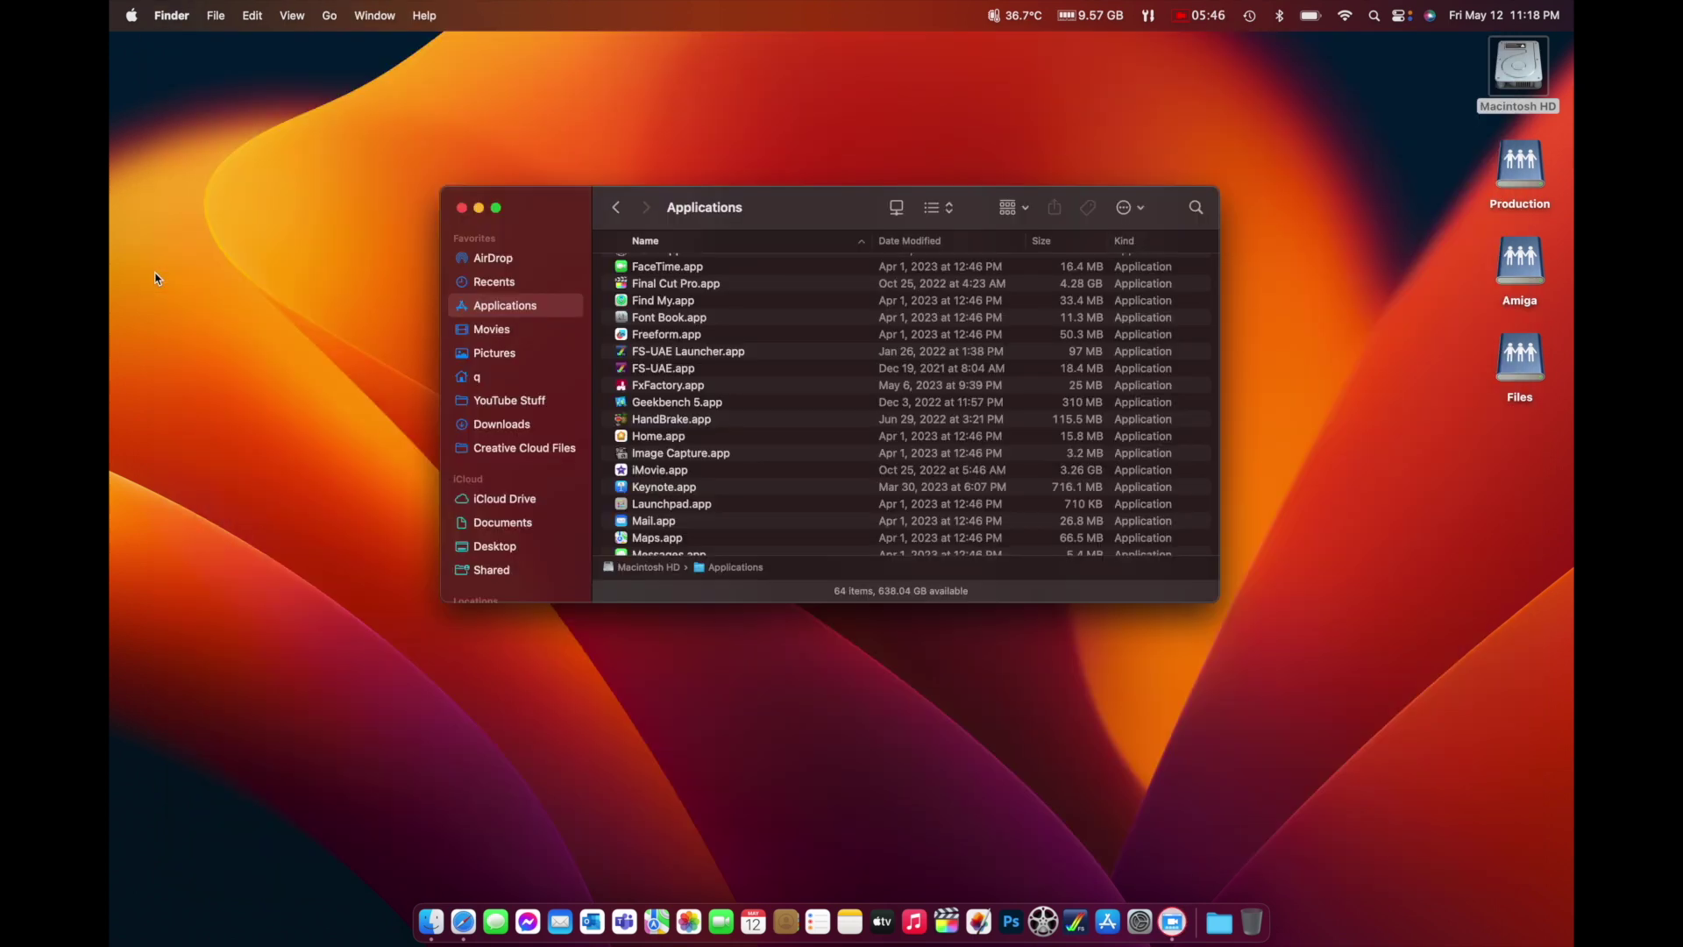
left_click(461, 206)
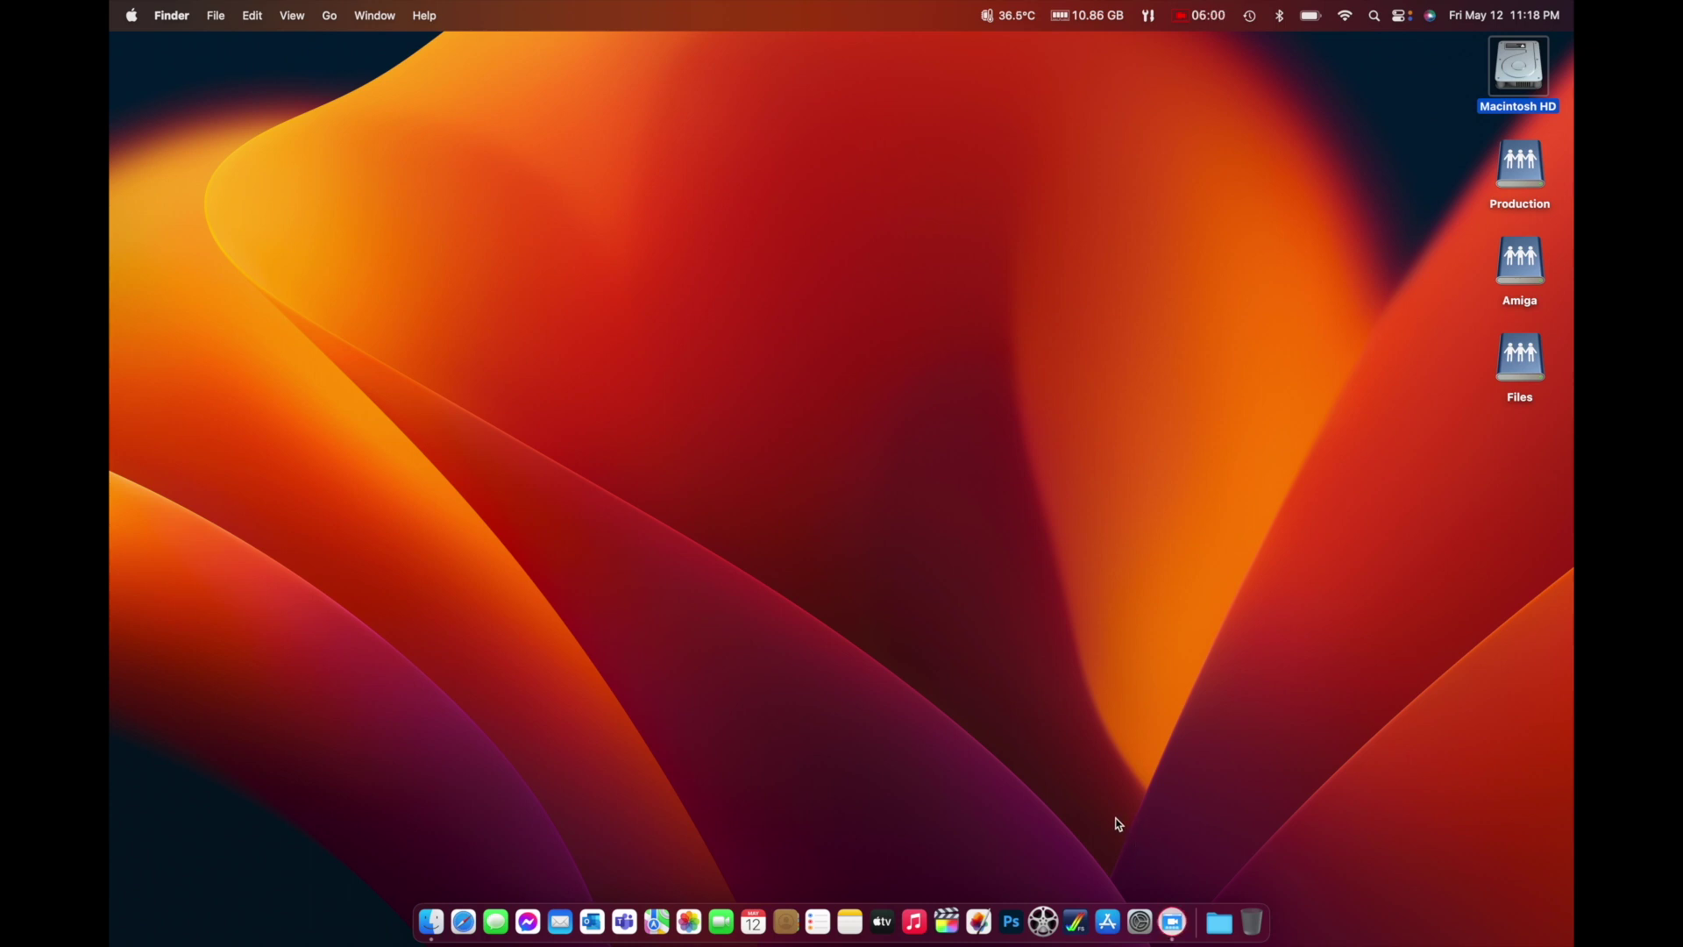
Launch FS-UAE Launcher and open the Import Kickstarts dialog.
left_click(1075, 921)
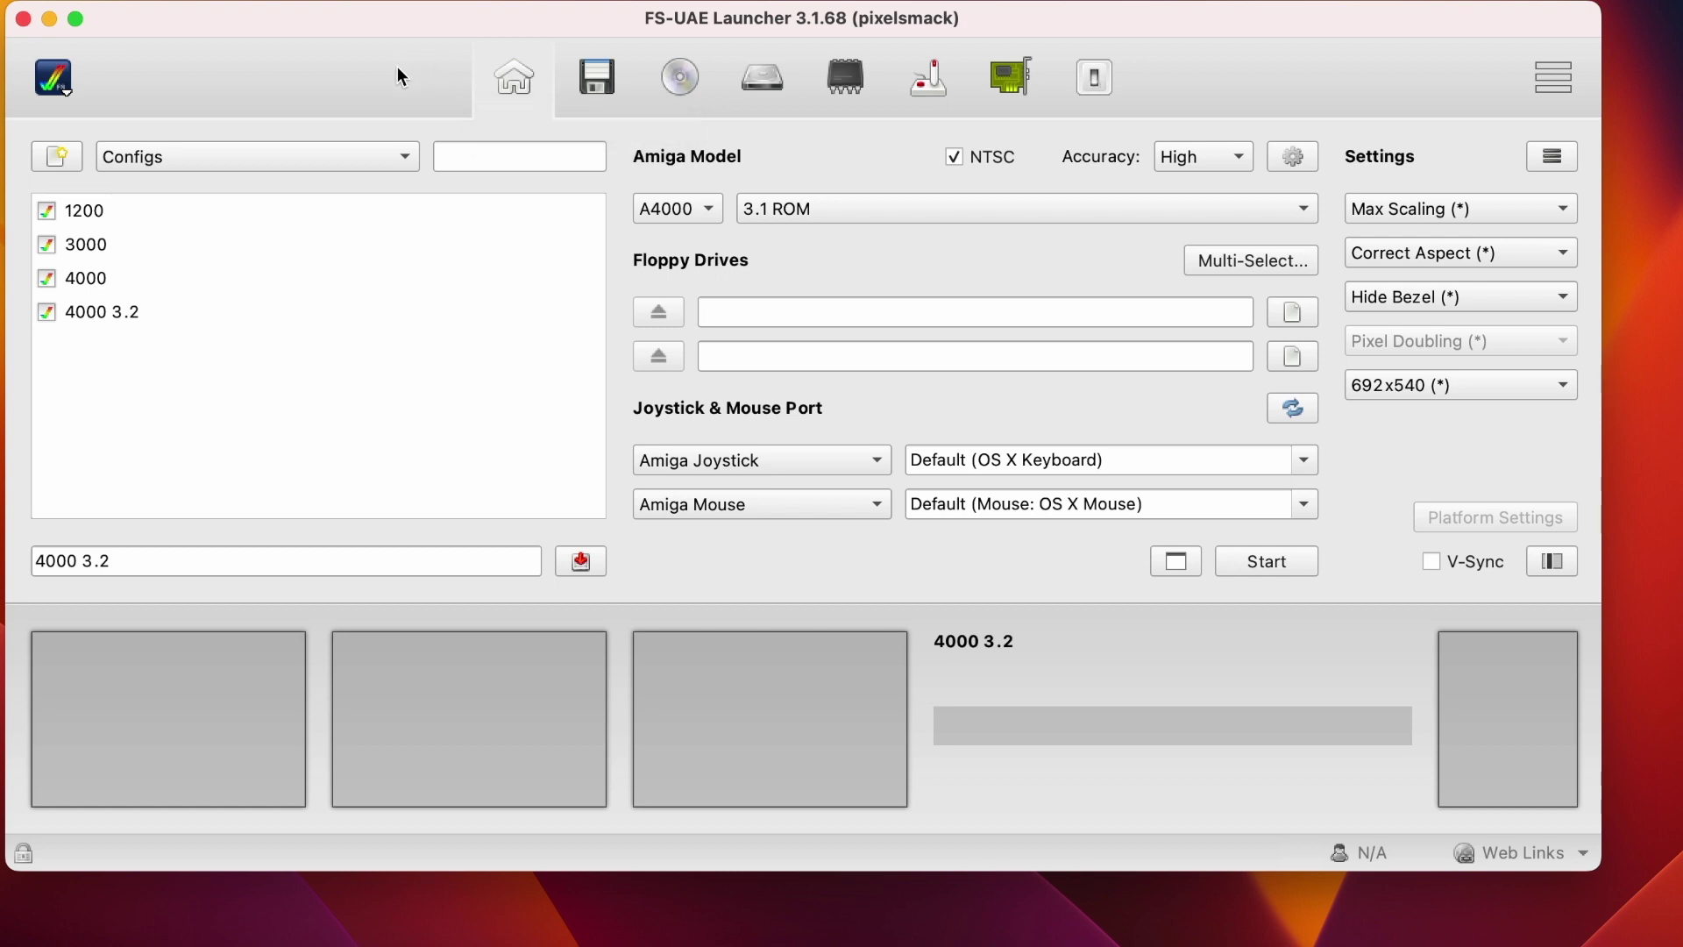
left_click(64, 95)
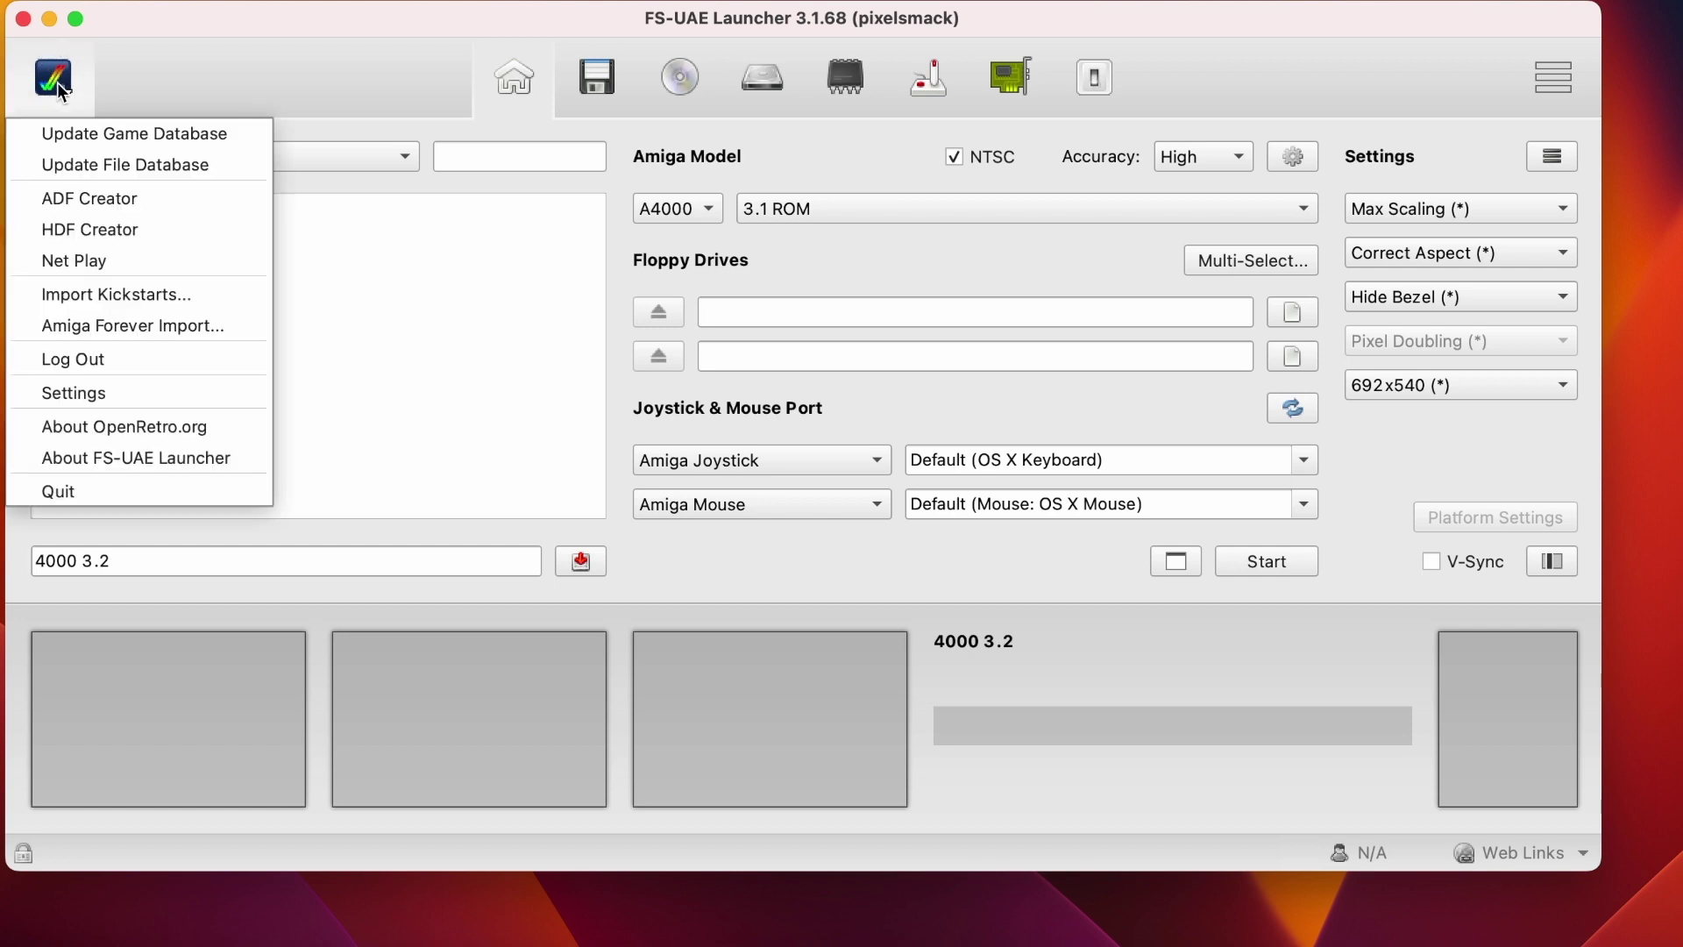
left_click(89, 294)
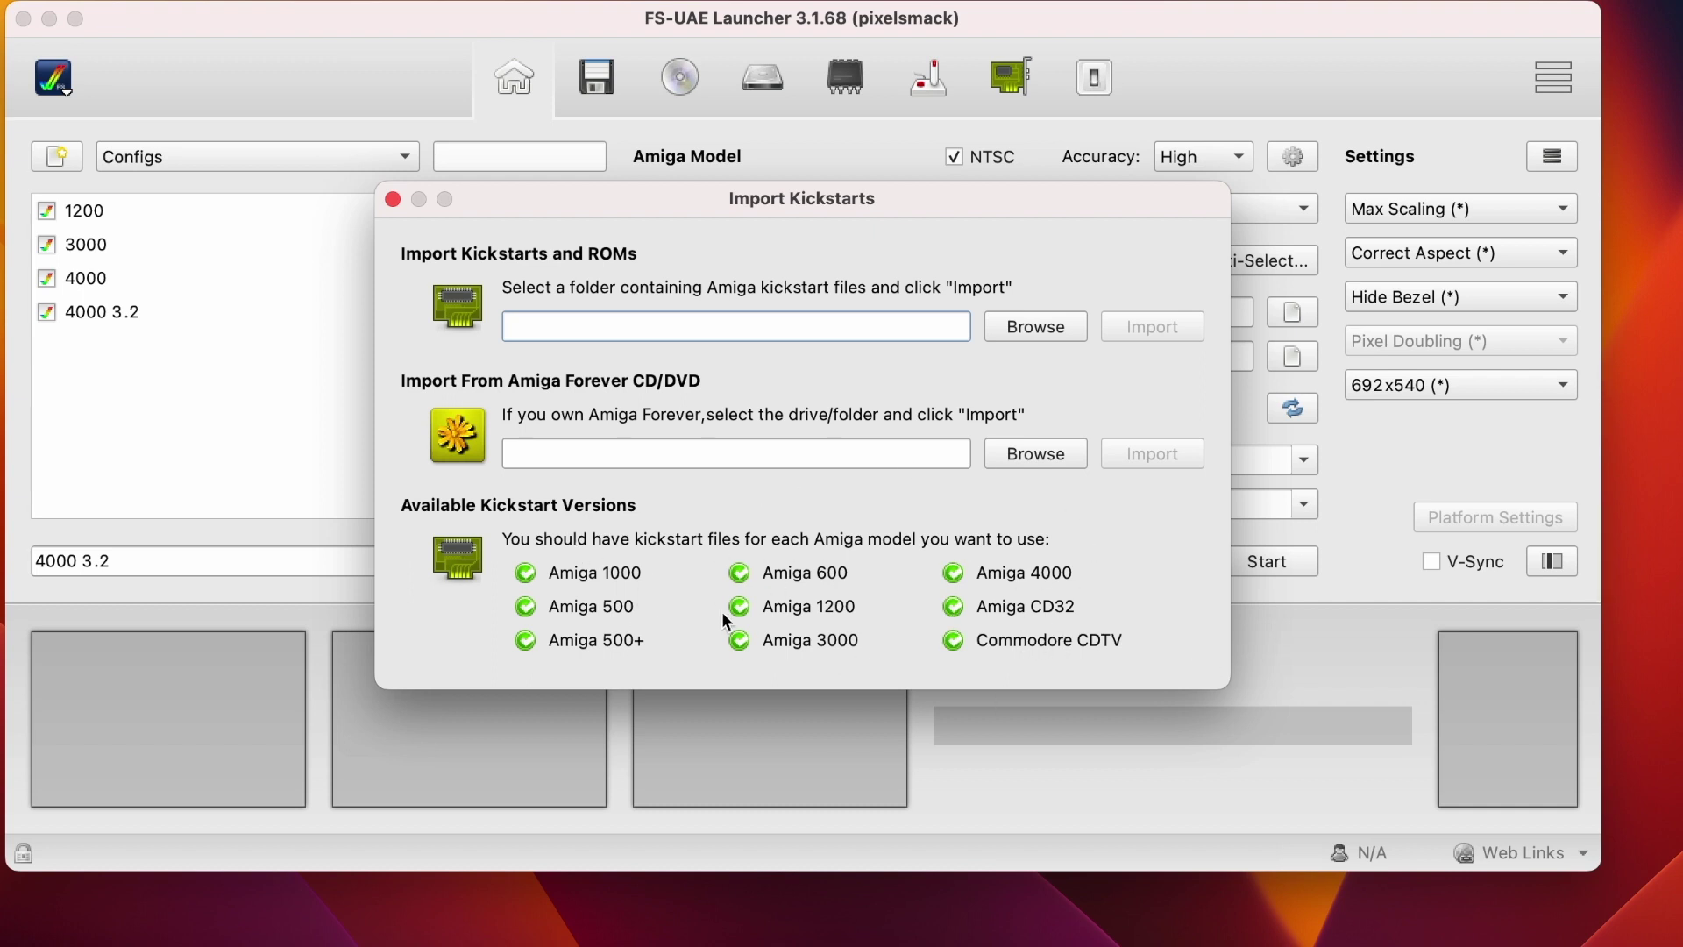
Browse to the ROMS folder inside OS in Downloads as the kickstart source, allowing folder access, but cancel the selection and close the import dialog.
left_click(1035, 331)
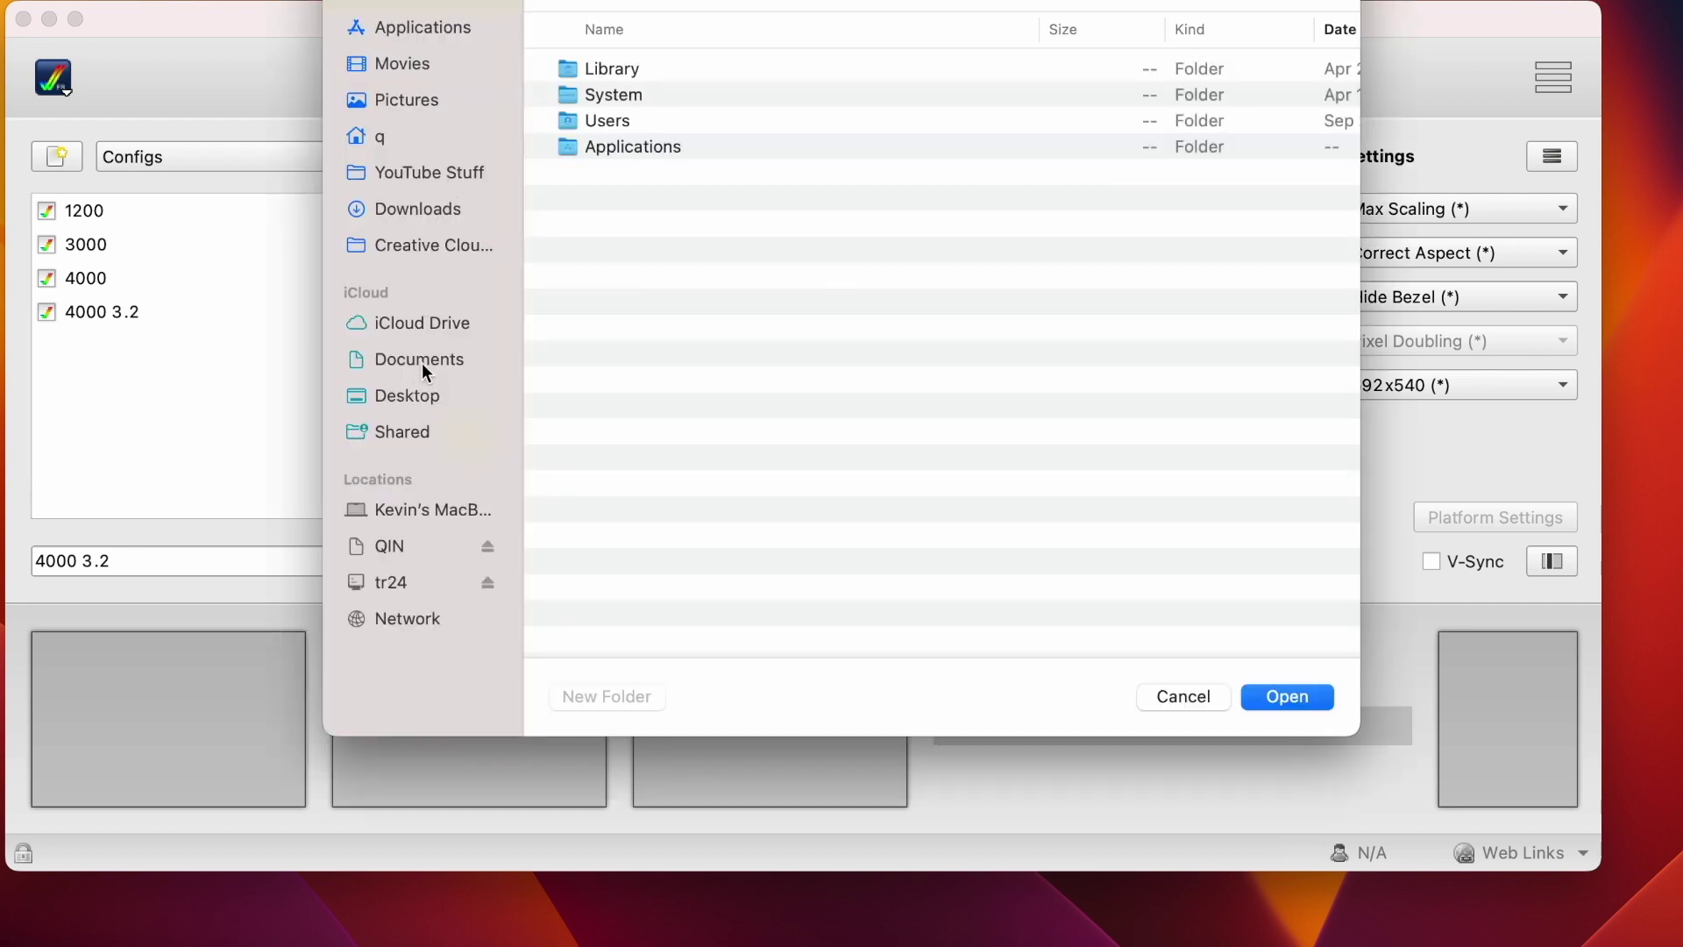
left_click(439, 212)
left_click(914, 272)
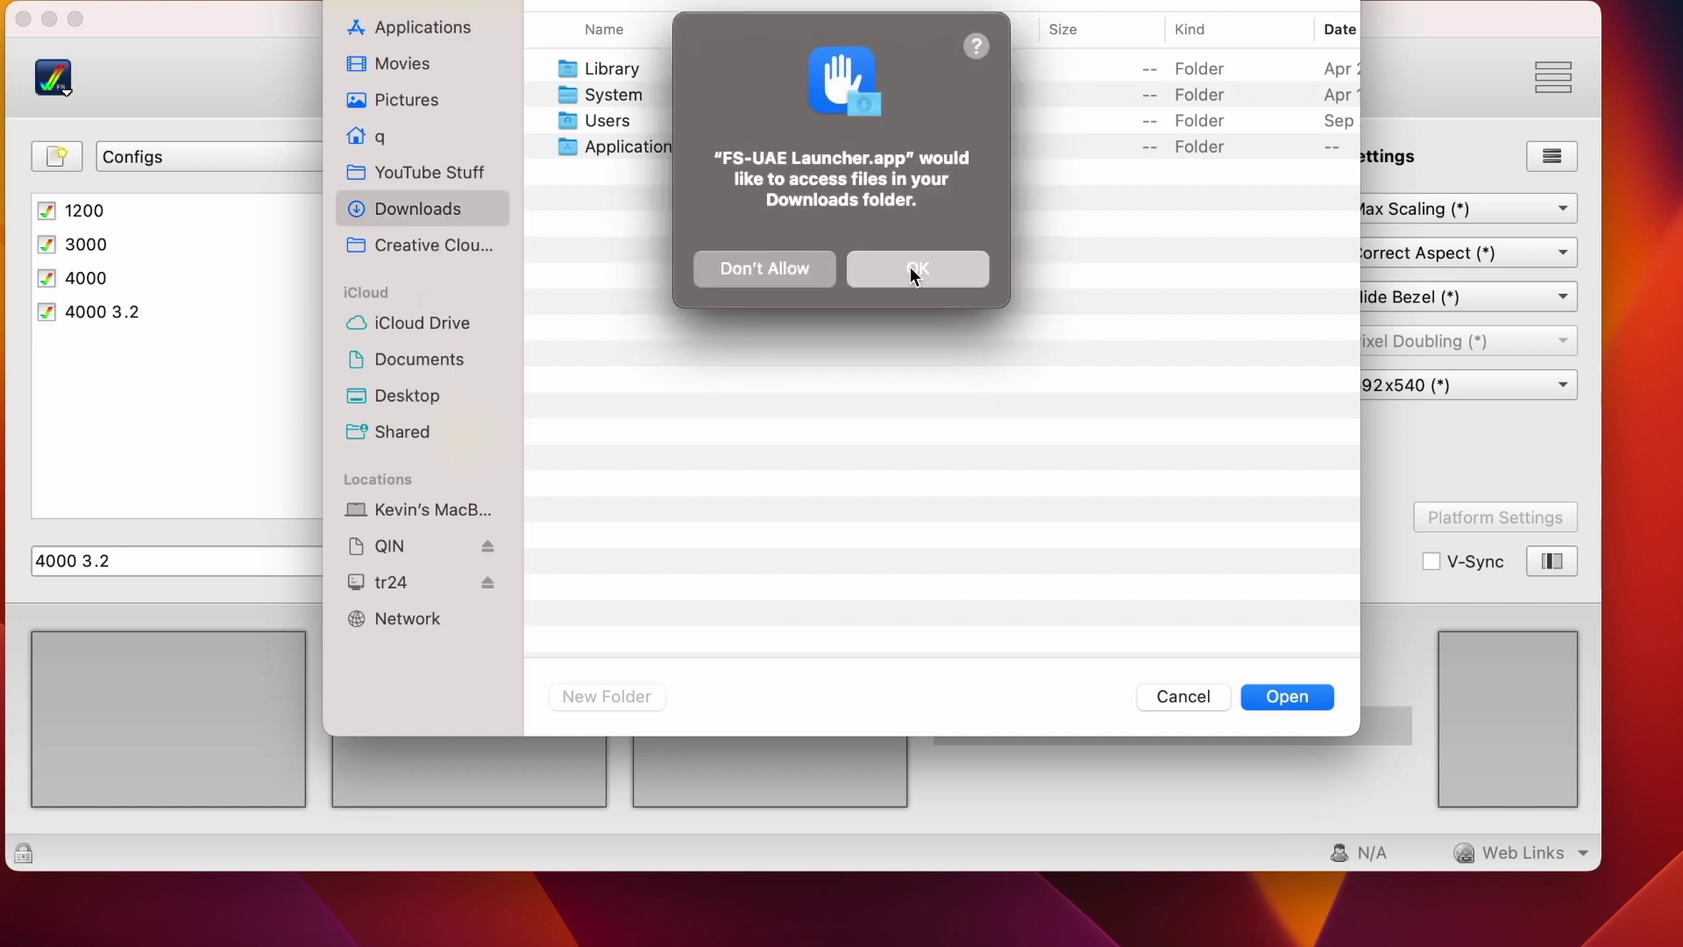
double_click(620, 70)
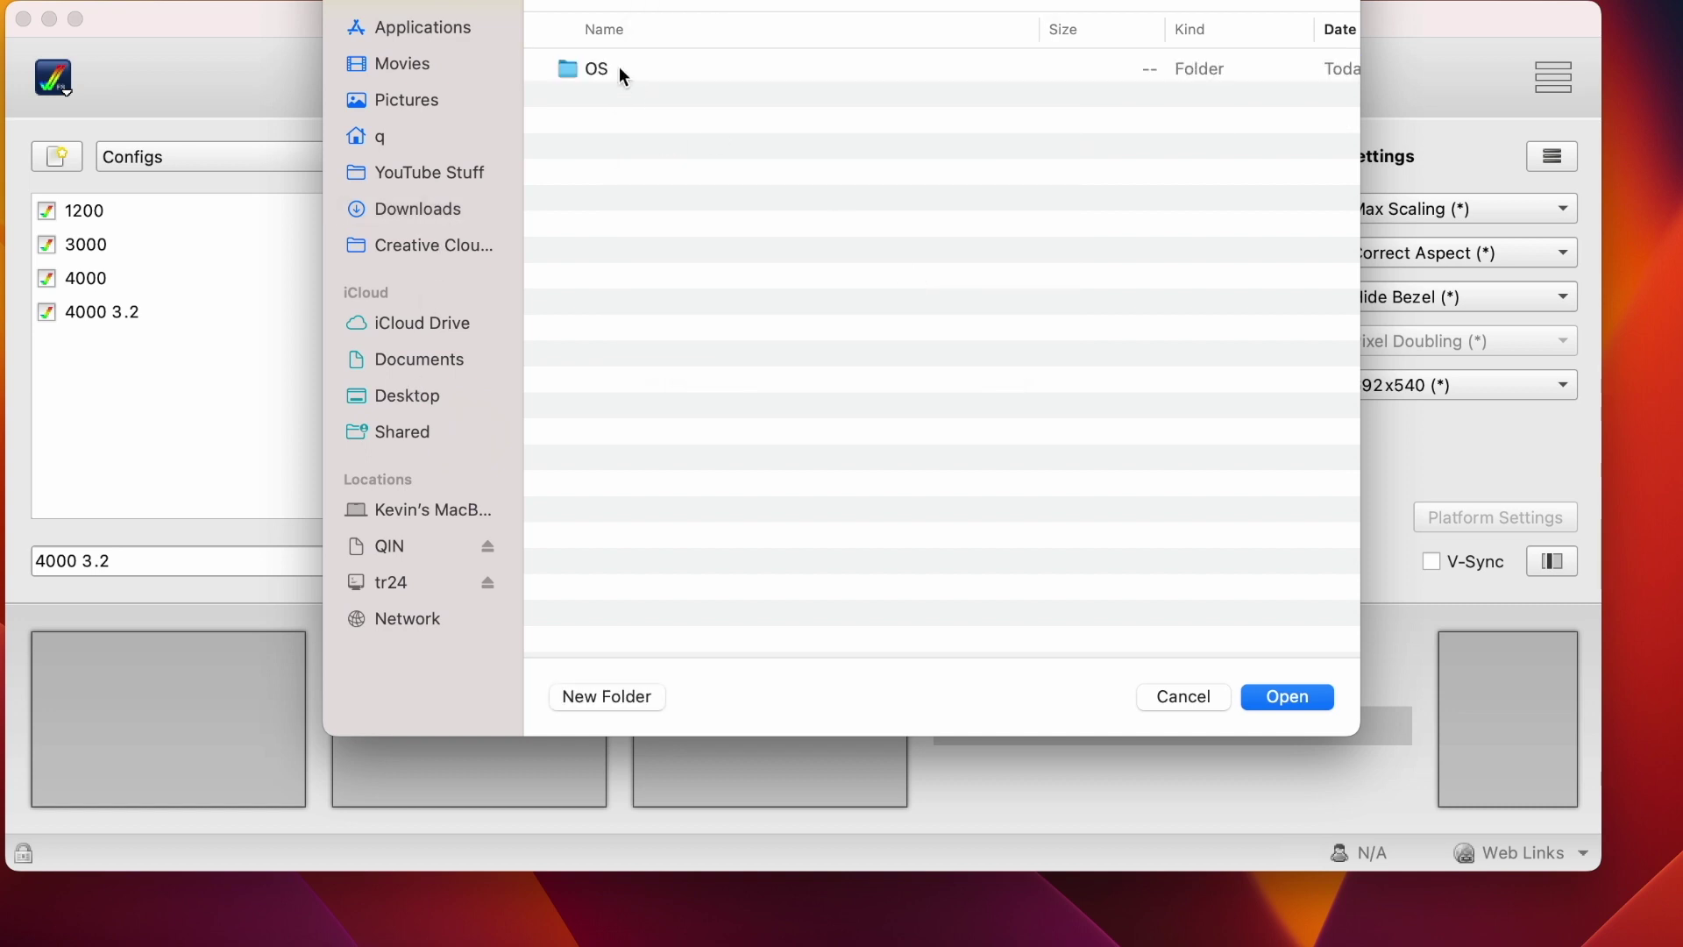
double_click(602, 77)
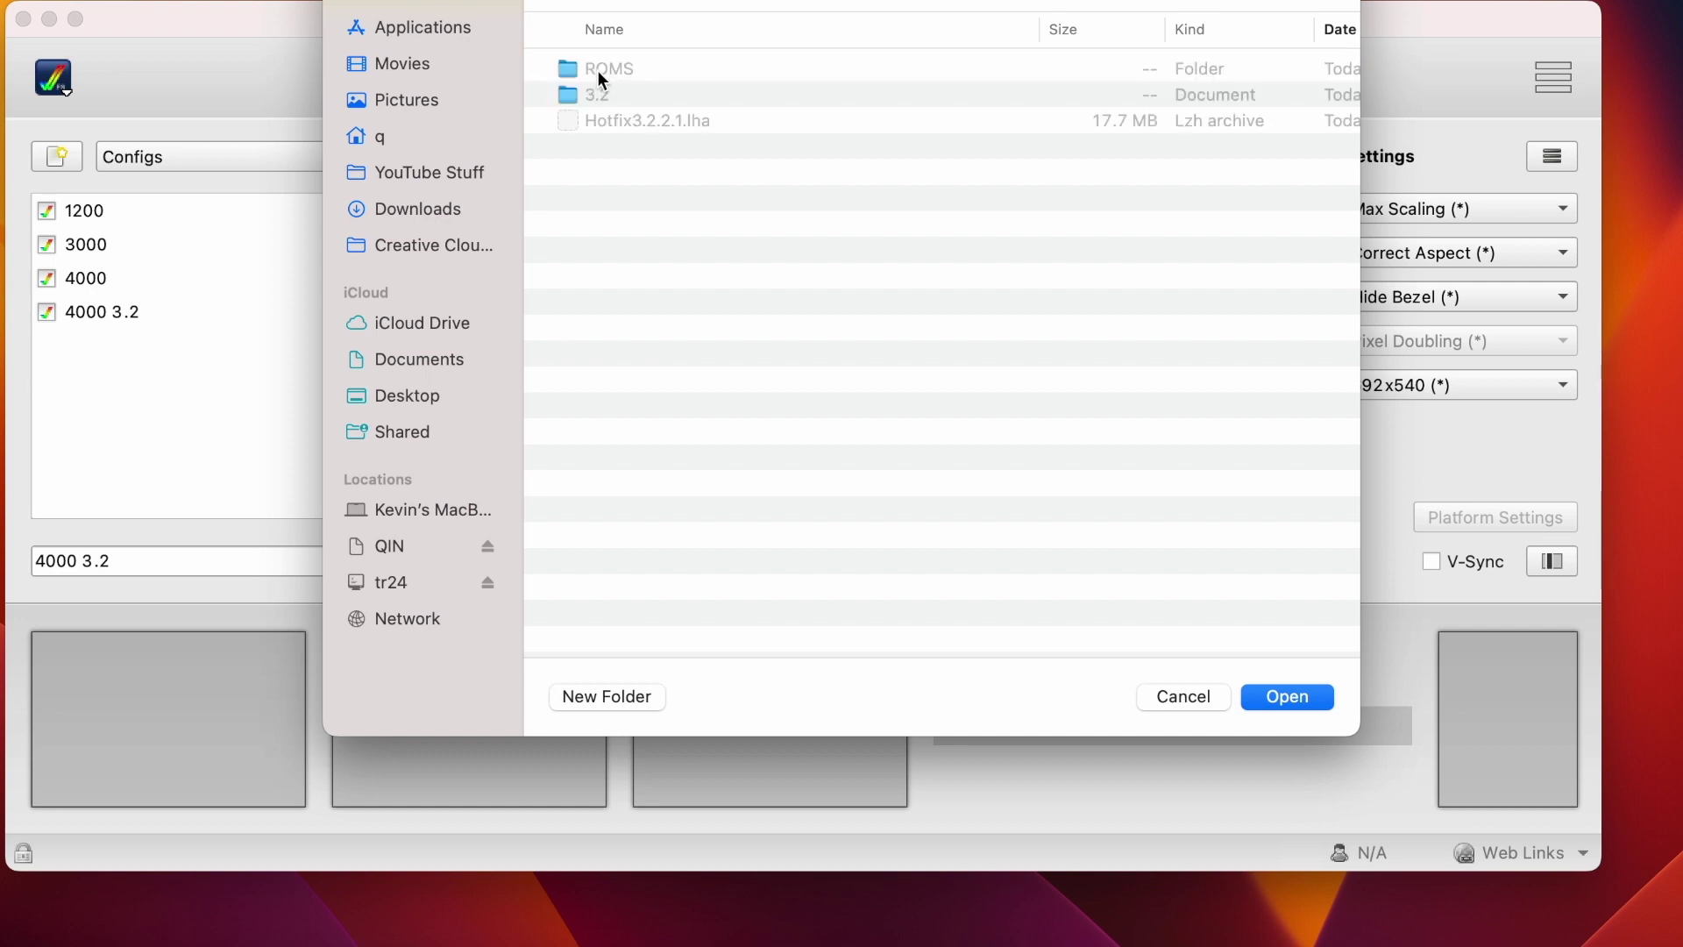
left_click(602, 77)
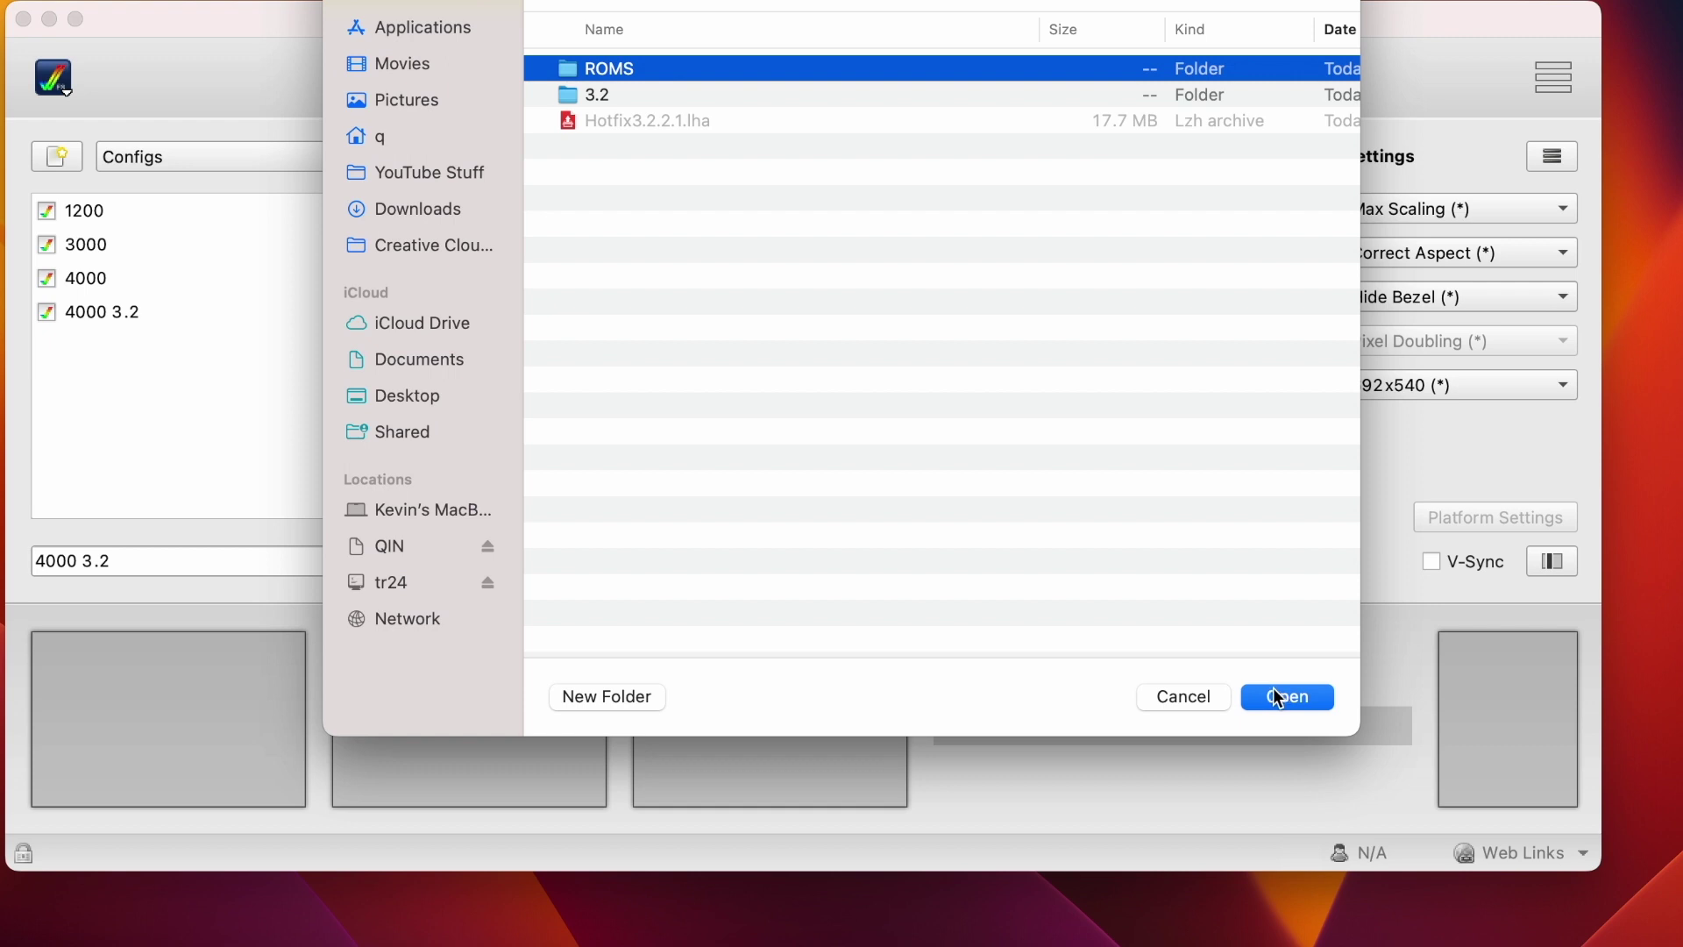
left_click(1189, 696)
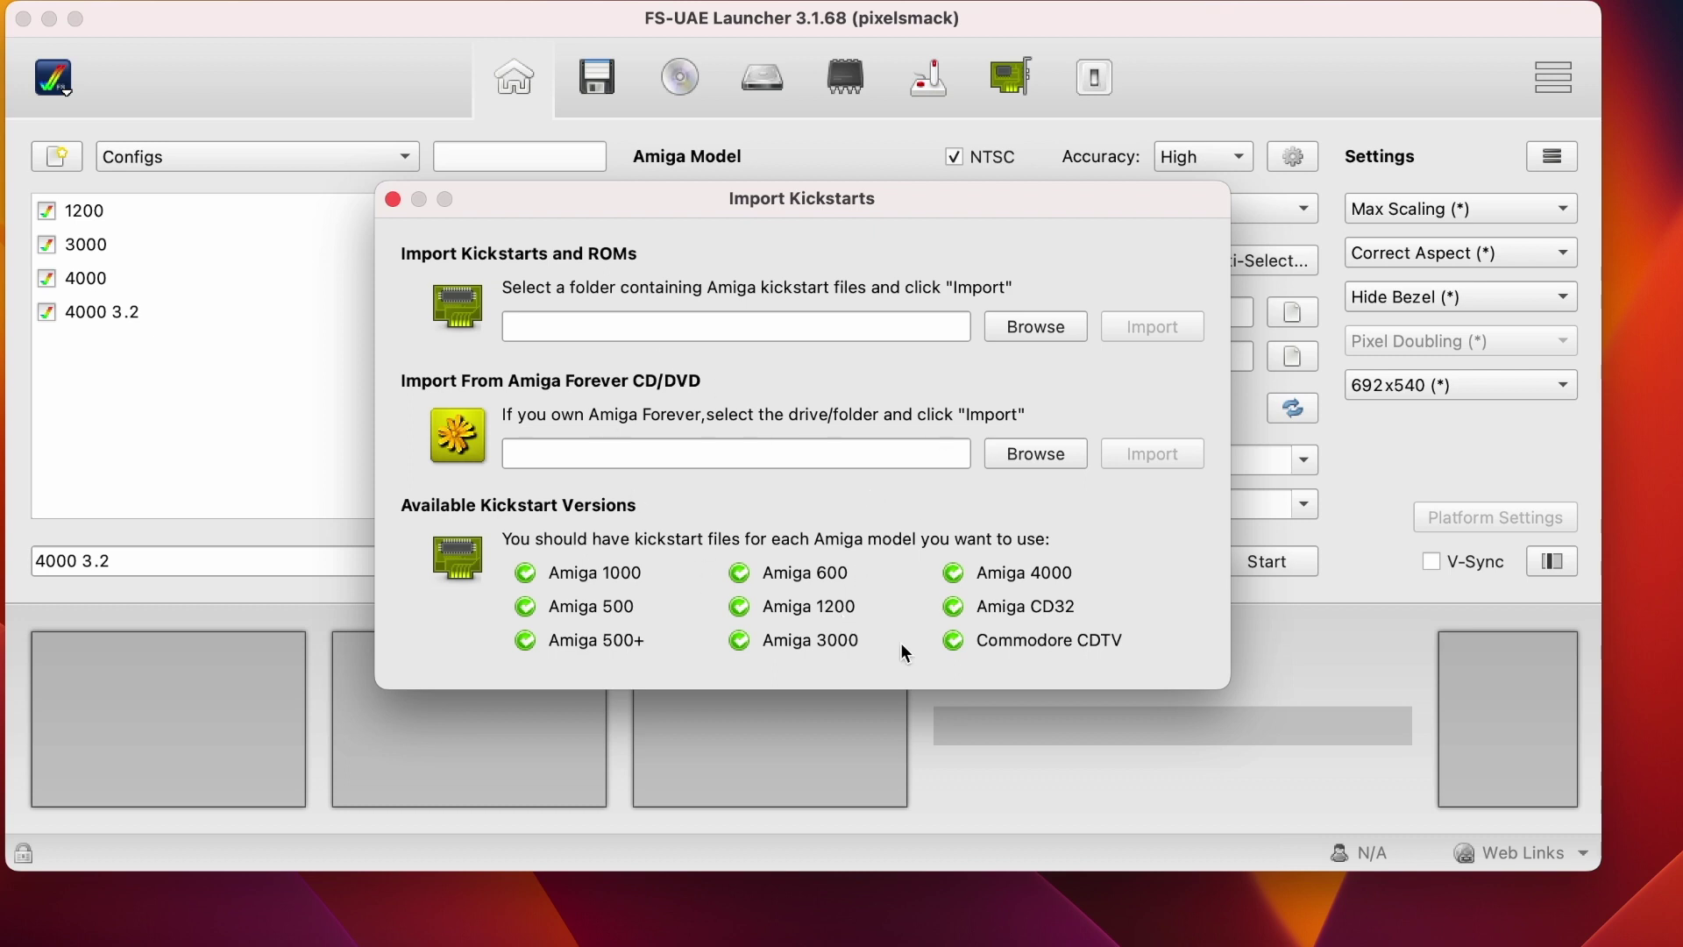
left_click(393, 200)
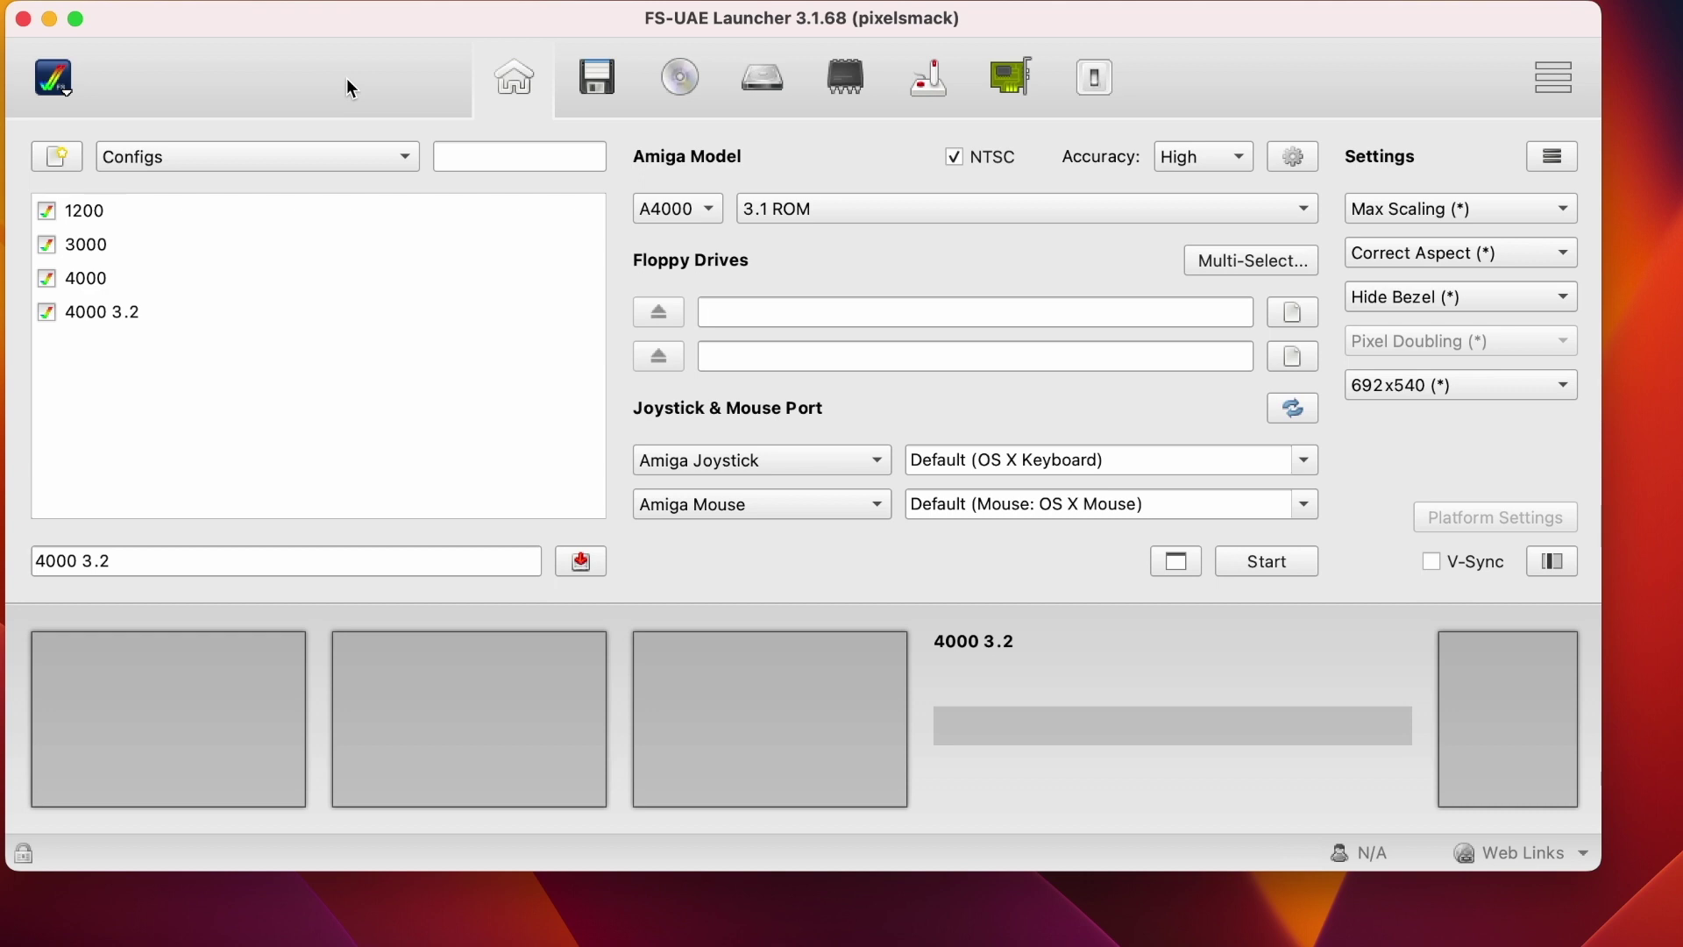
Set the Amiga model to A1200.
left_click(706, 213)
left_click(801, 169)
left_click(680, 219)
left_click(697, 158)
Examine the ROM options offered for the A1200 and the kickstart versions listed as available in Import Kickstarts.
left_click(812, 229)
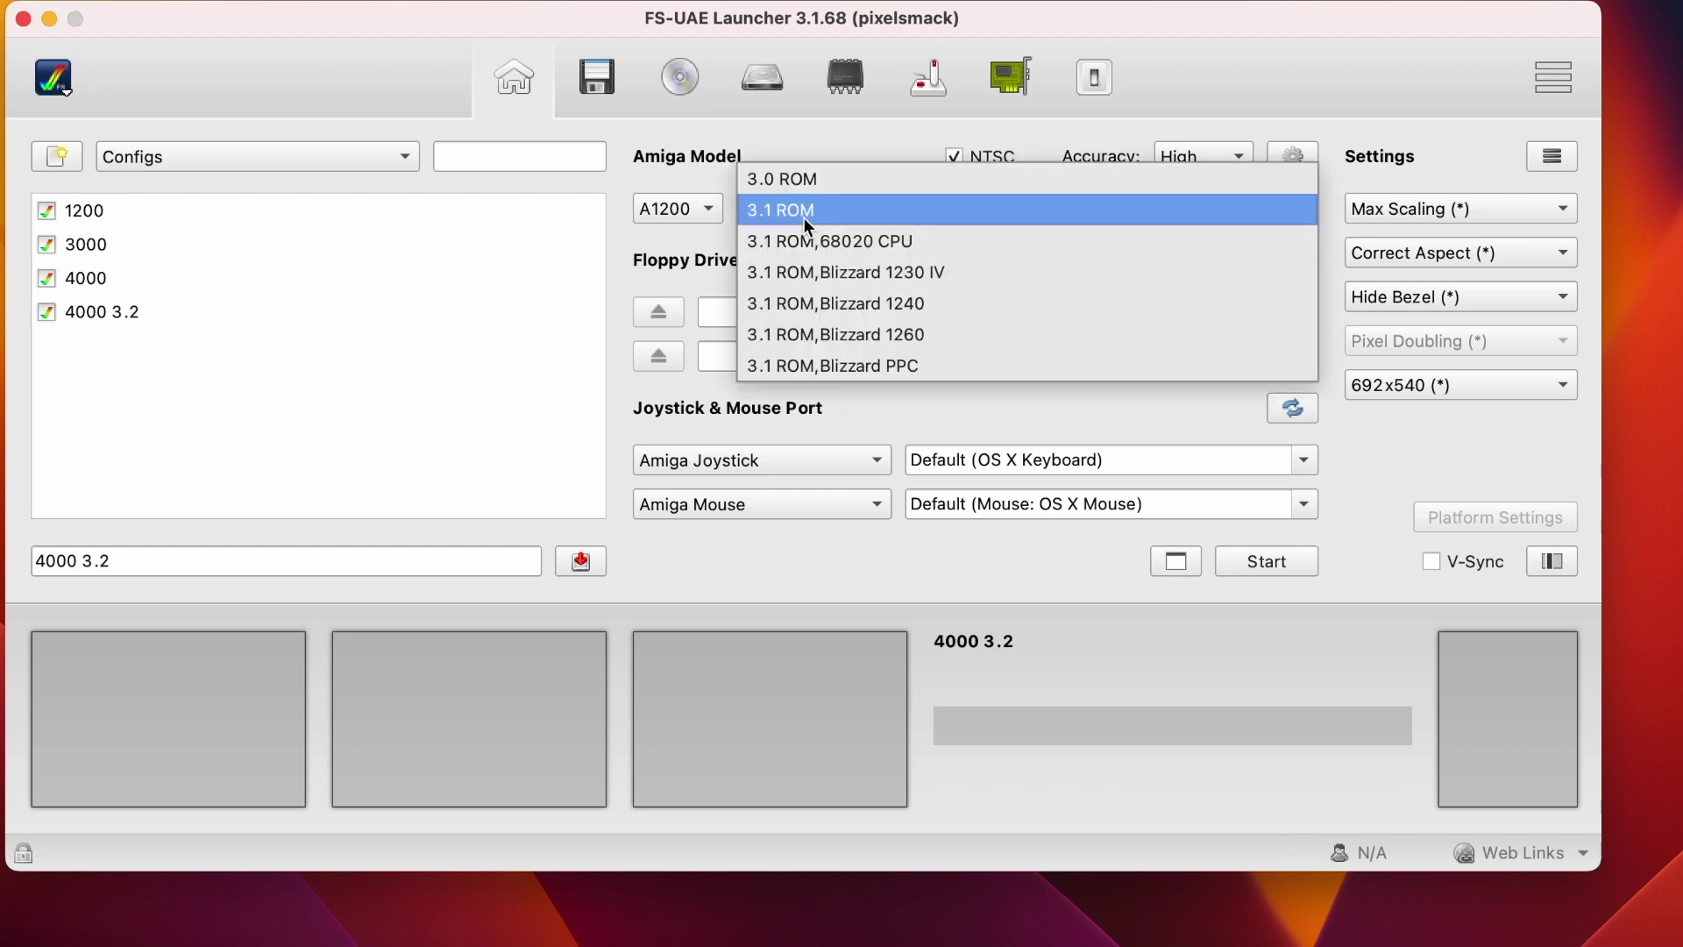
left_click(834, 156)
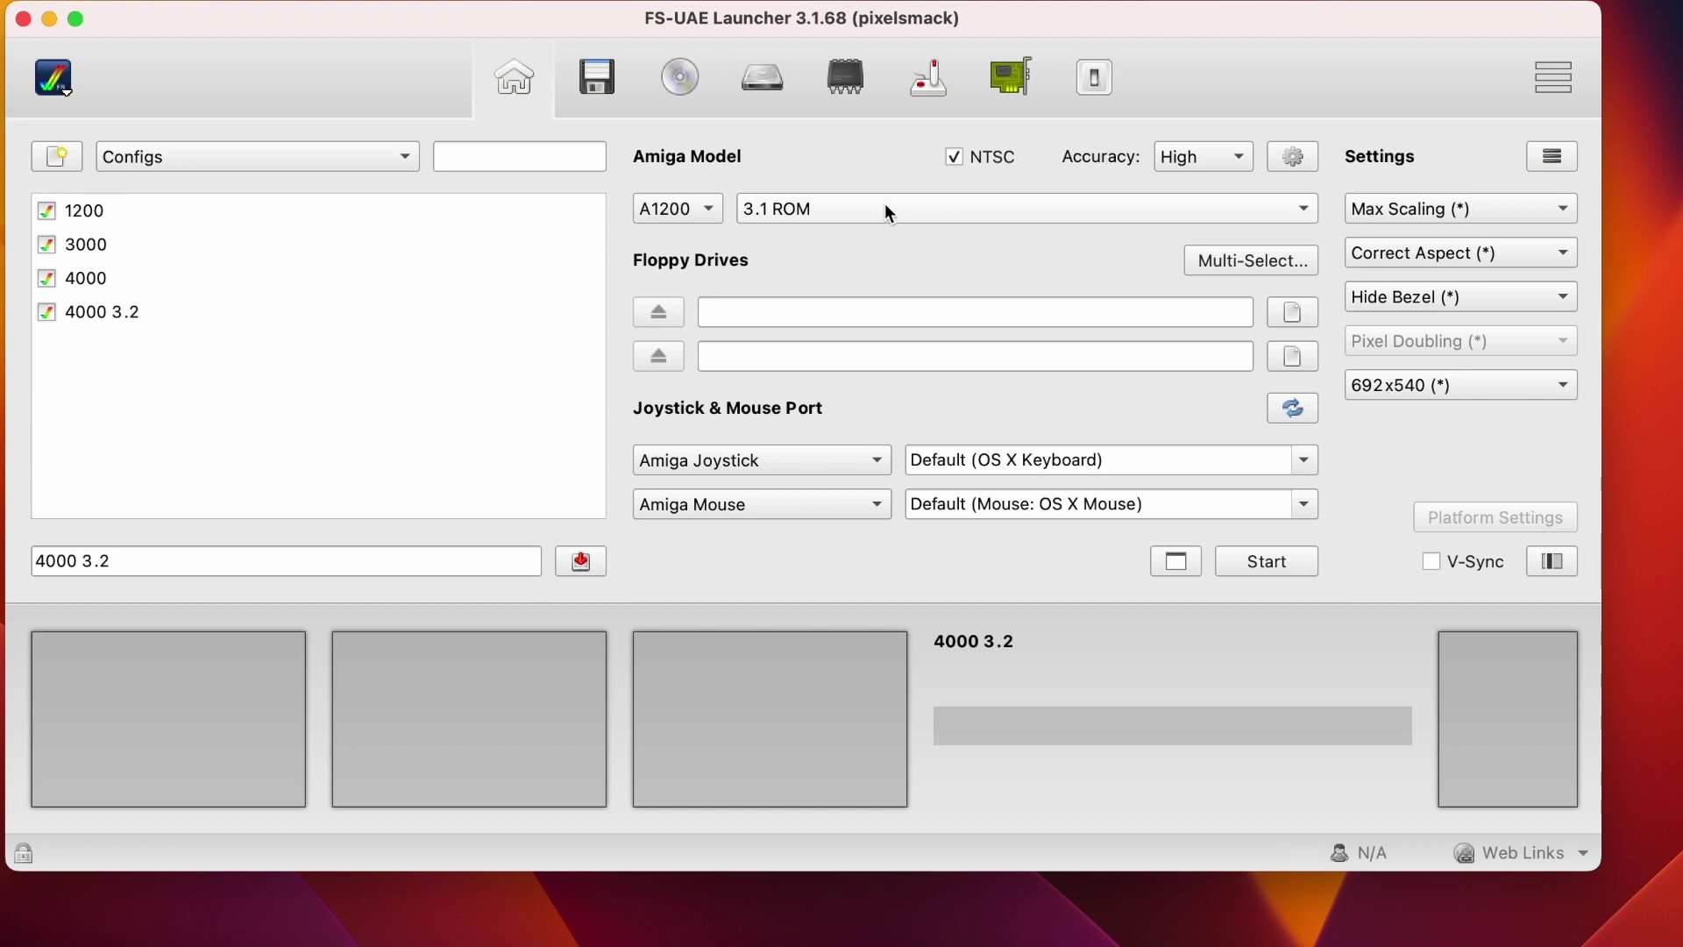
left_click(56, 83)
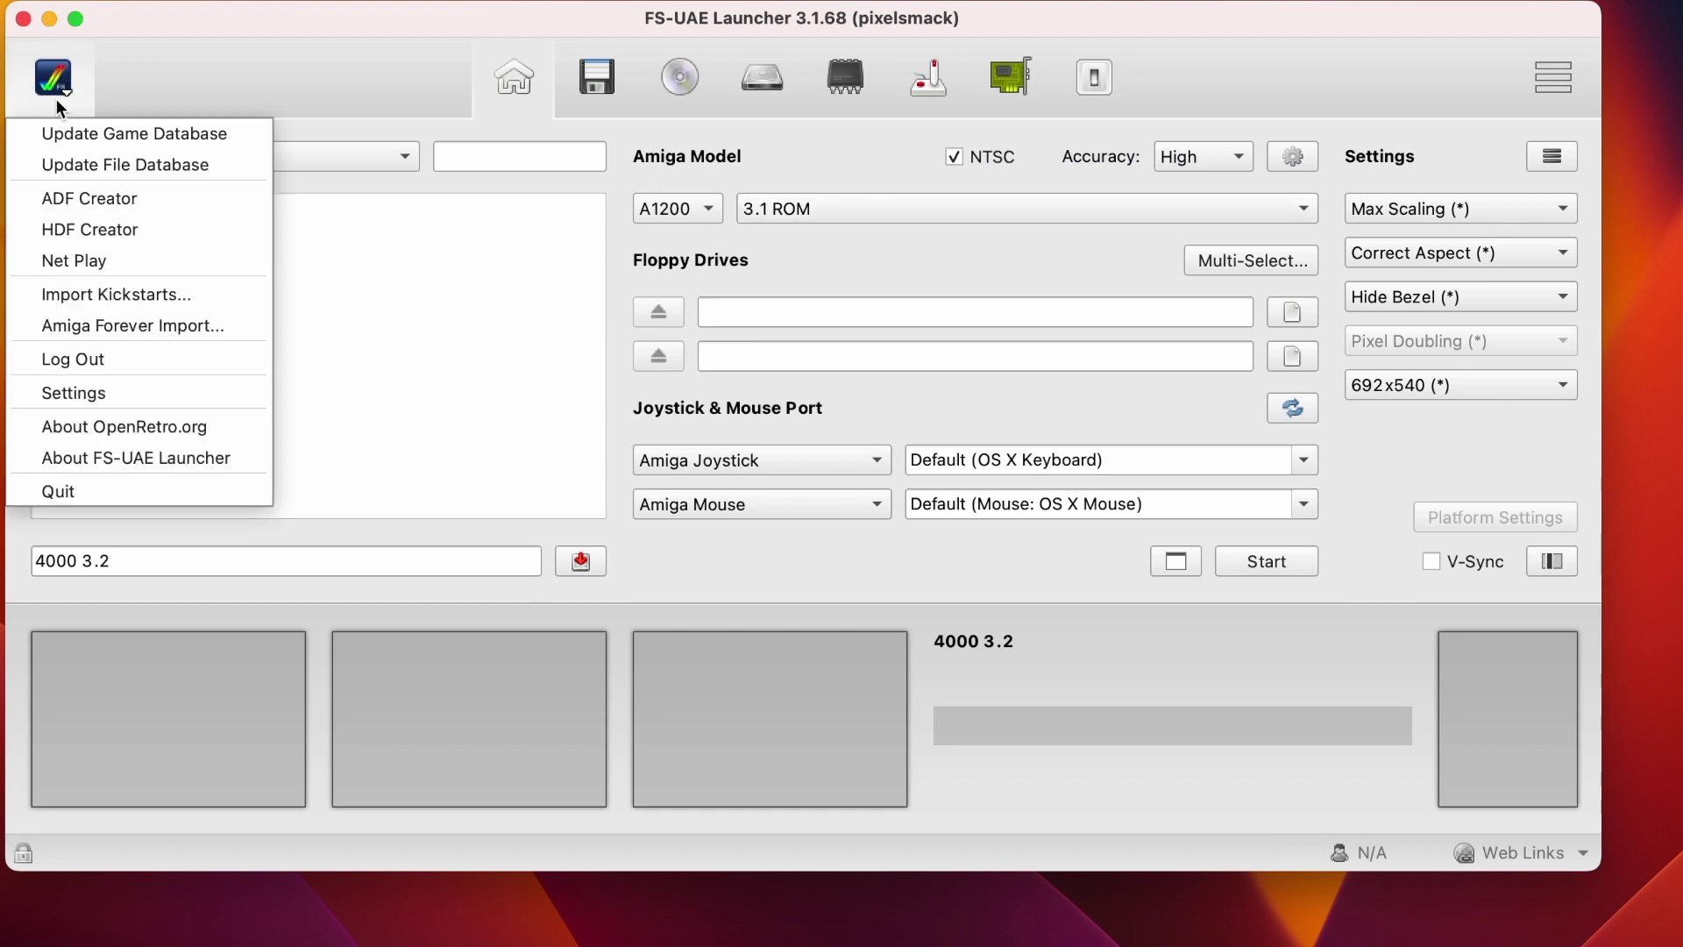
left_click(72, 296)
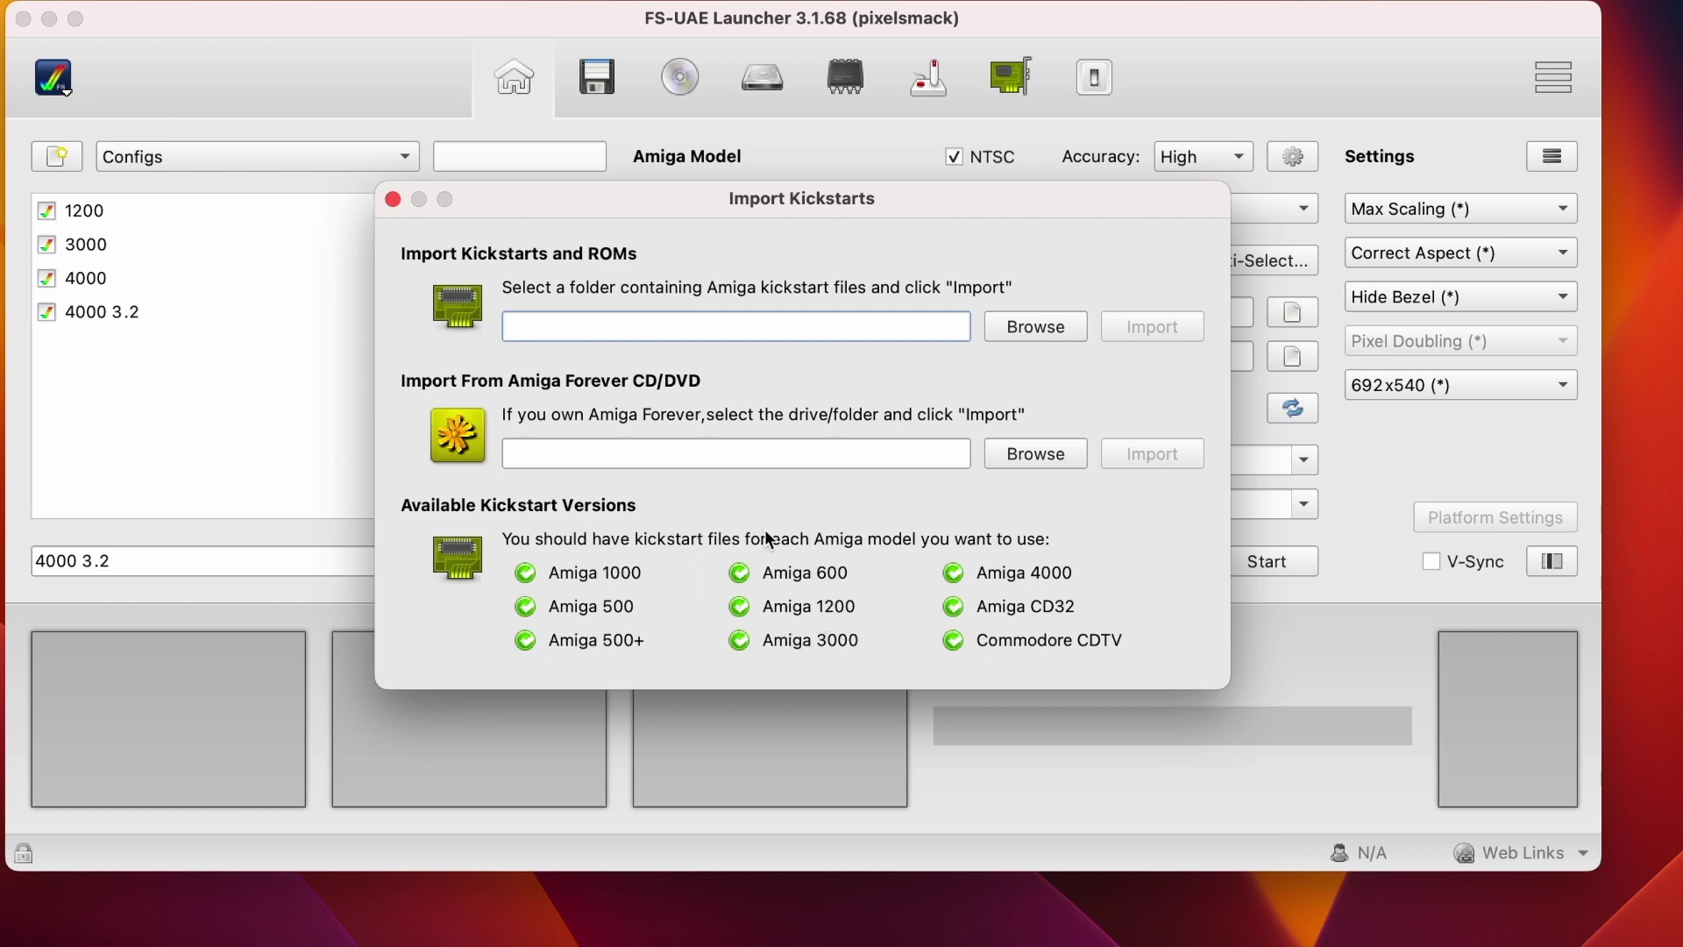
left_click(394, 199)
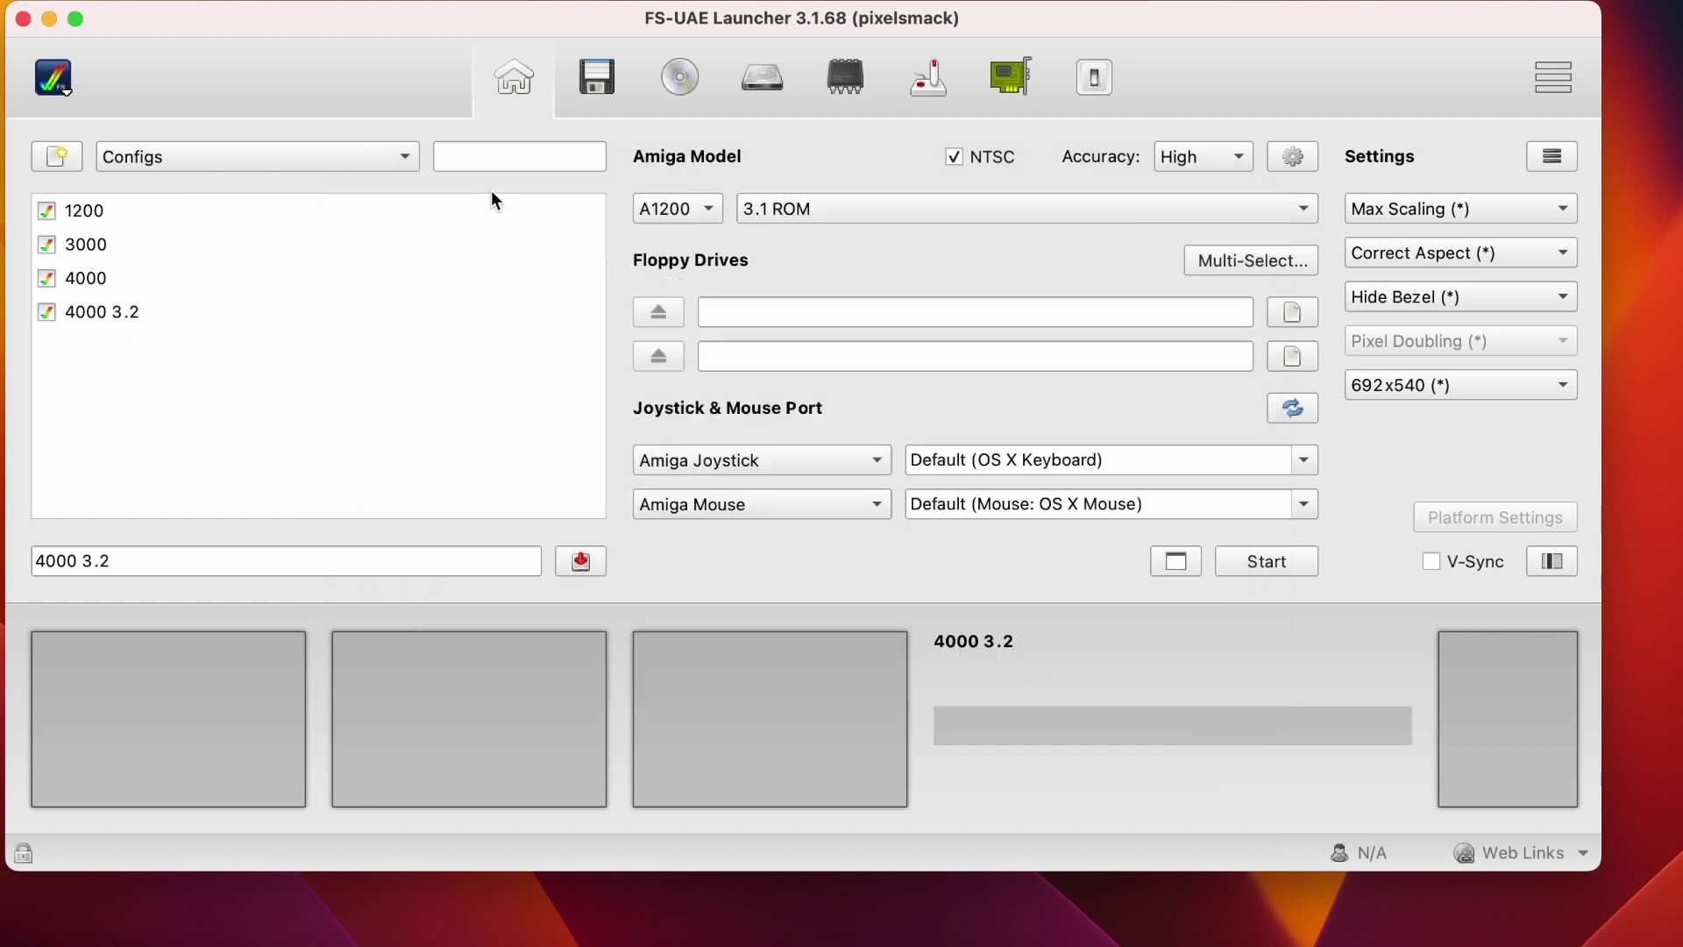
left_click(815, 214)
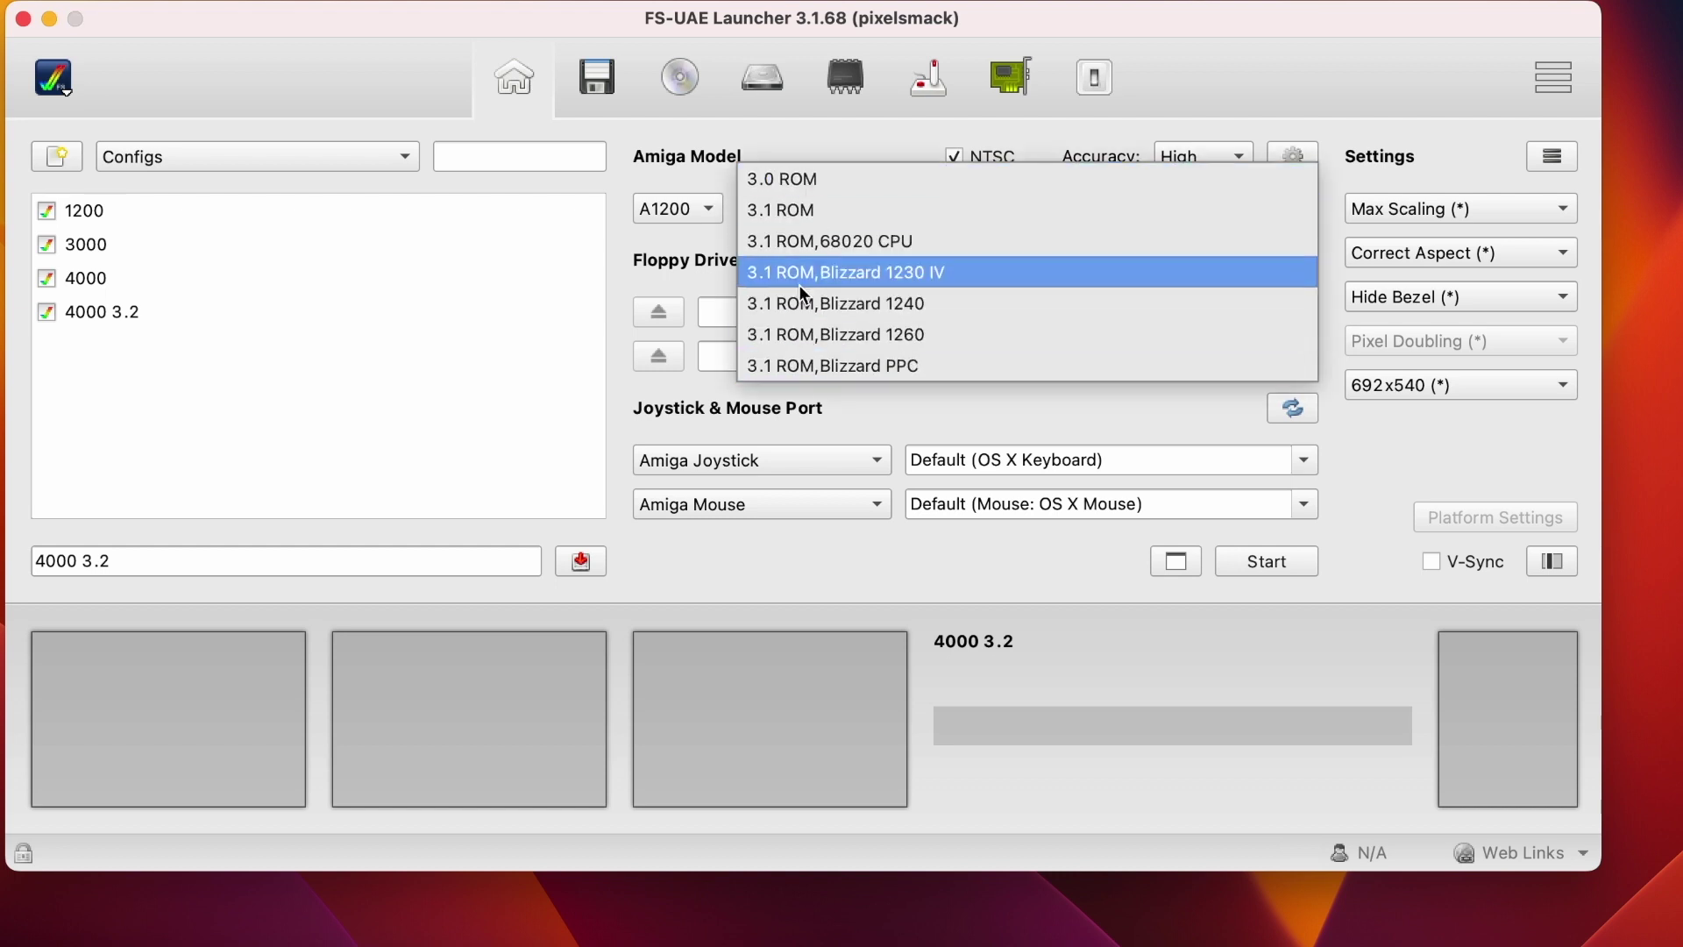
left_click(701, 185)
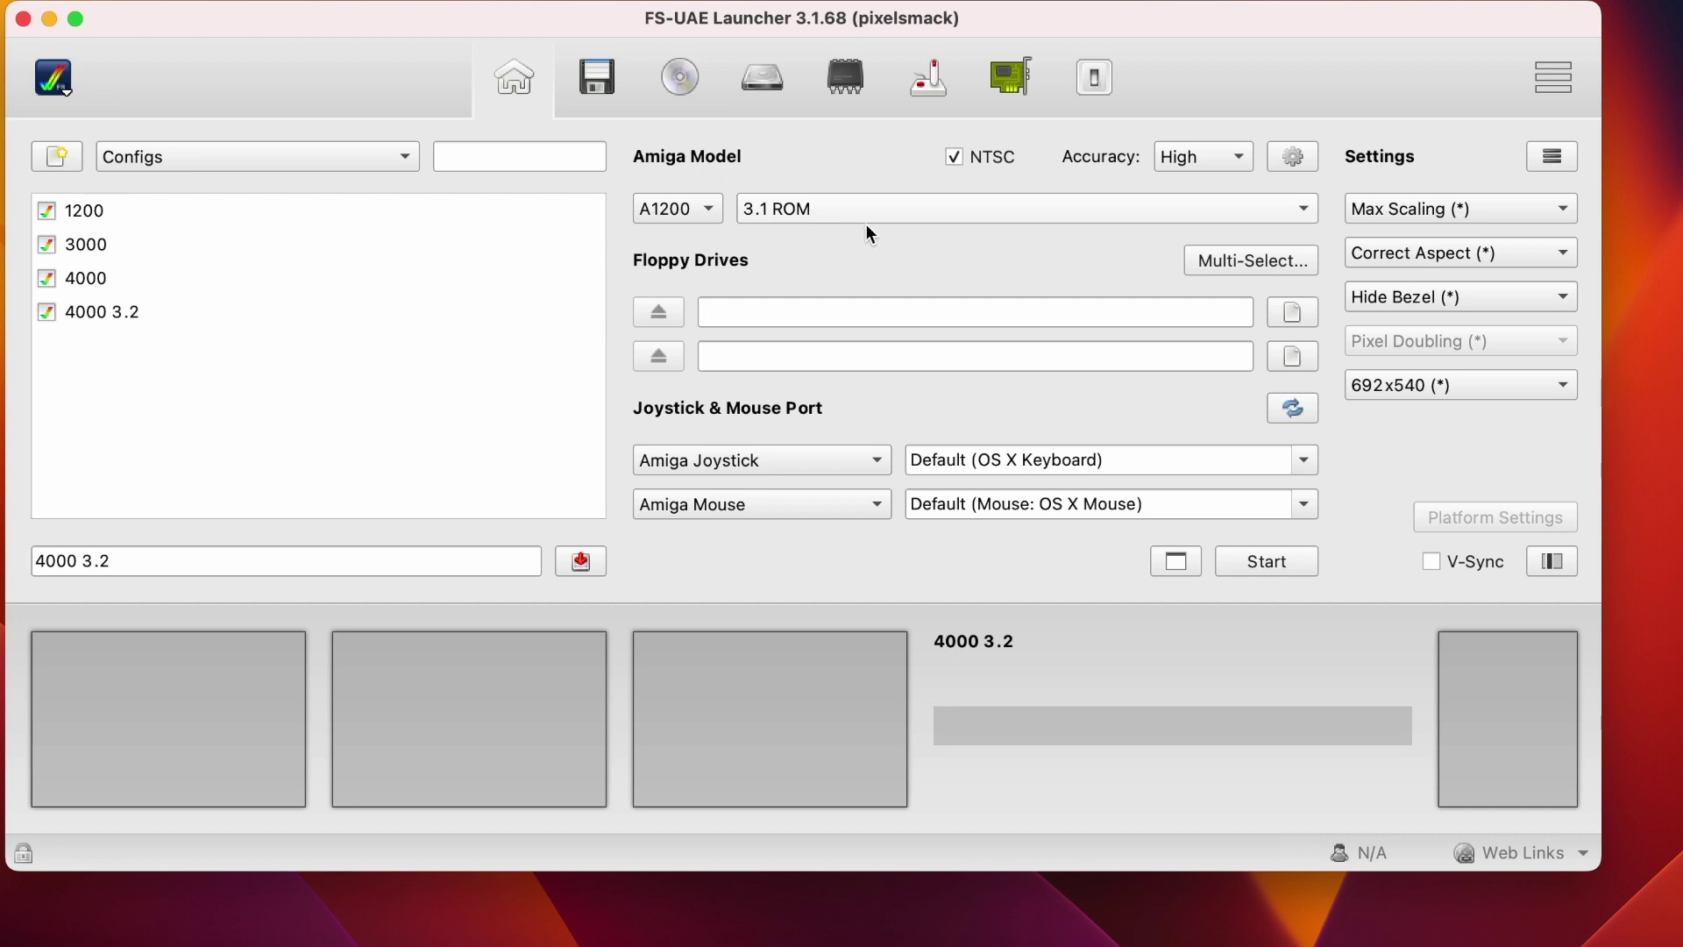
left_click(824, 198)
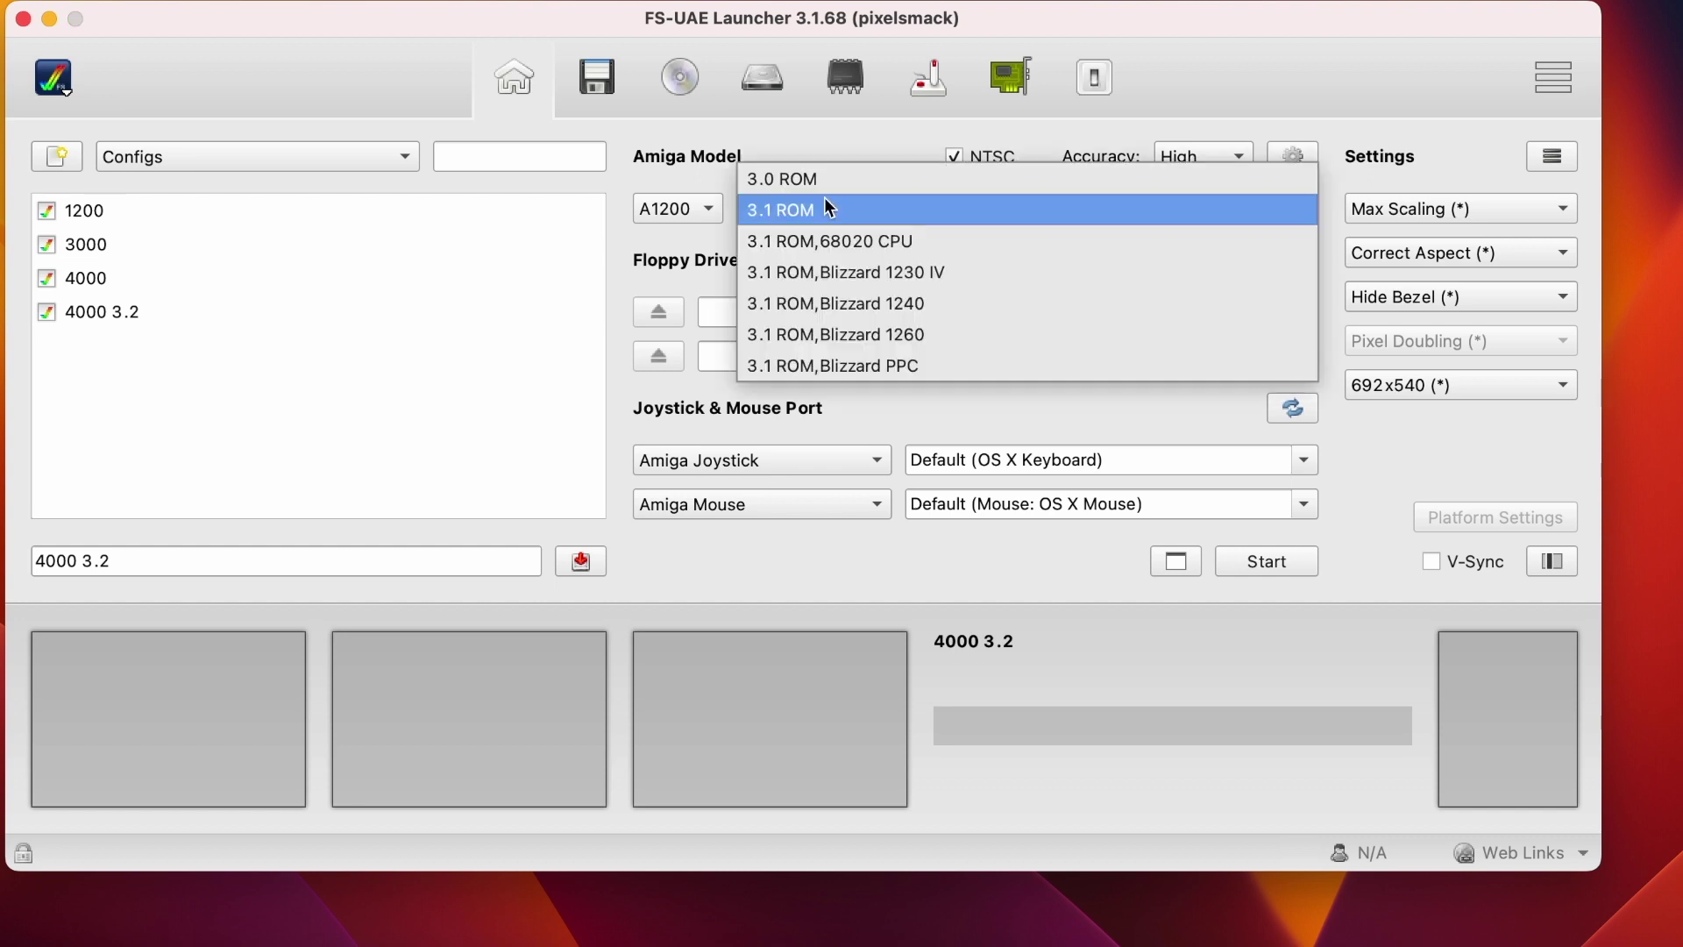
left_click(826, 145)
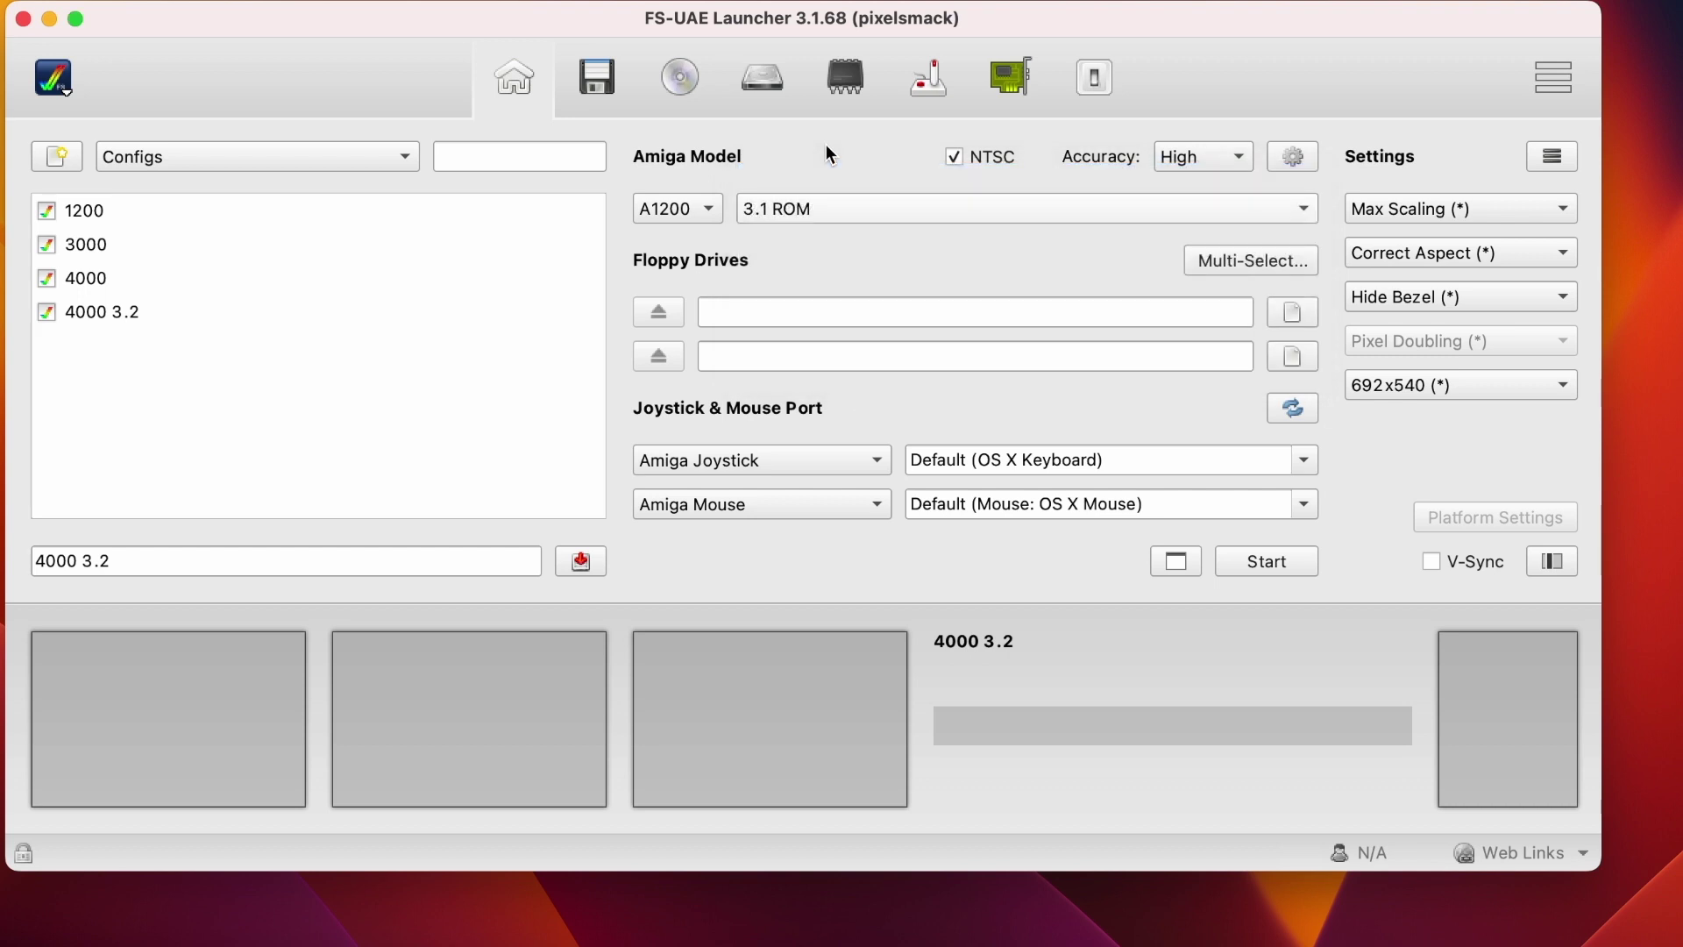
left_click(807, 209)
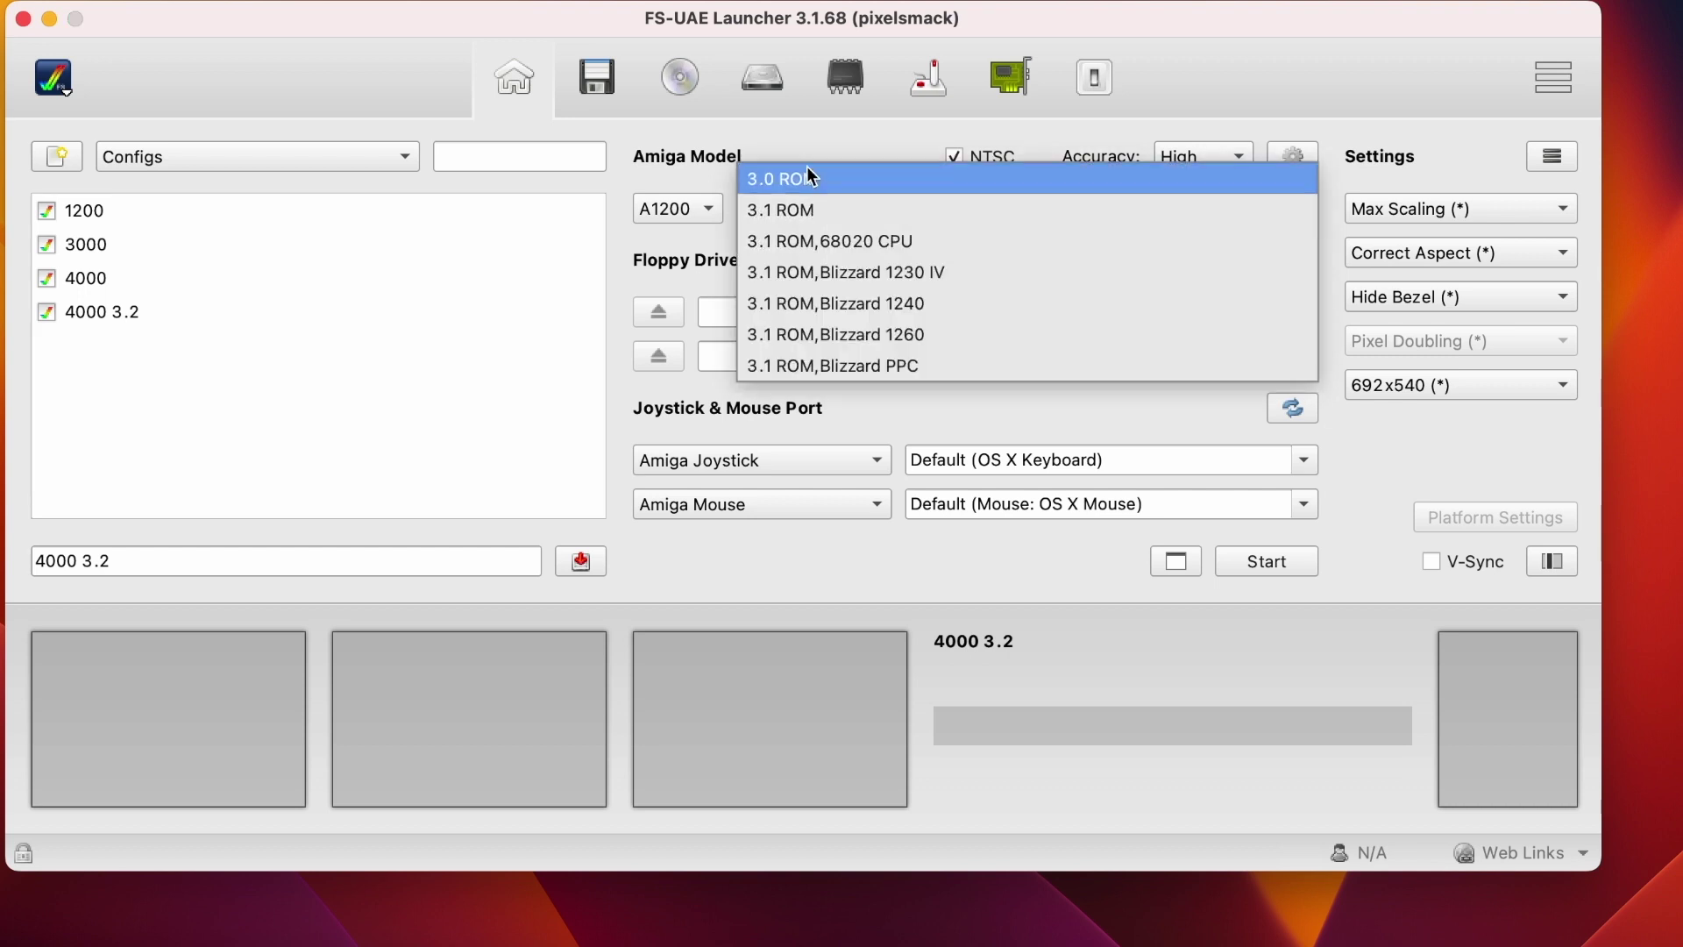
left_click(805, 136)
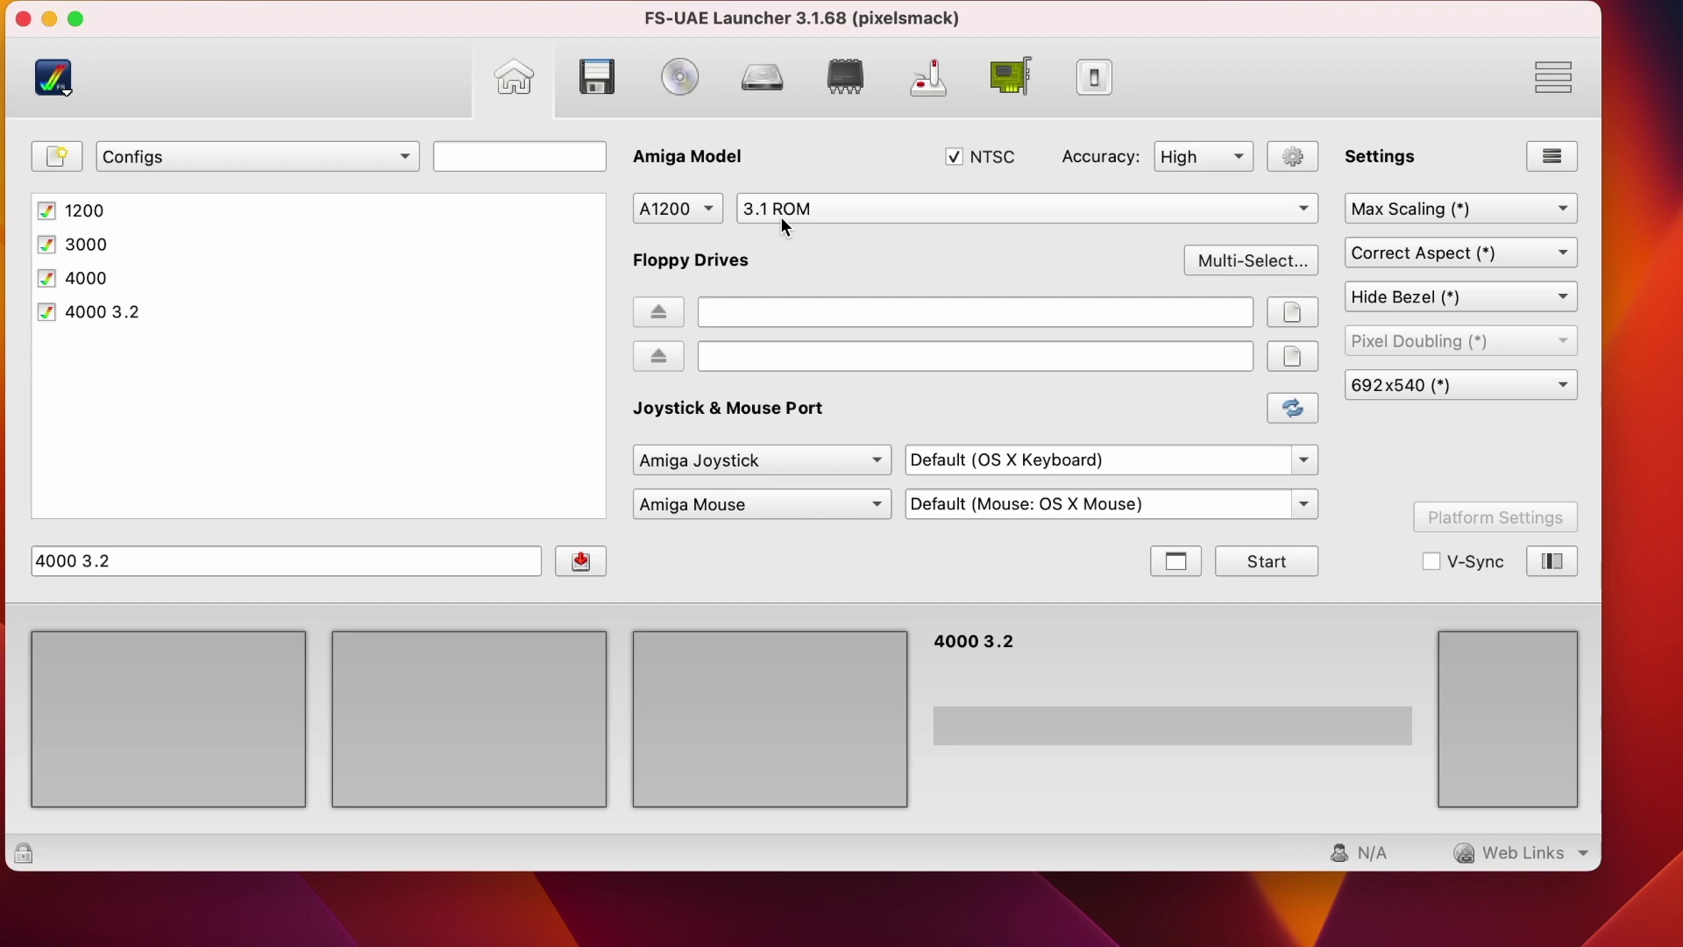
Set the custom Kickstart ROM to A1200.47.111.rom in the ROM & RAM settings.
left_click(857, 77)
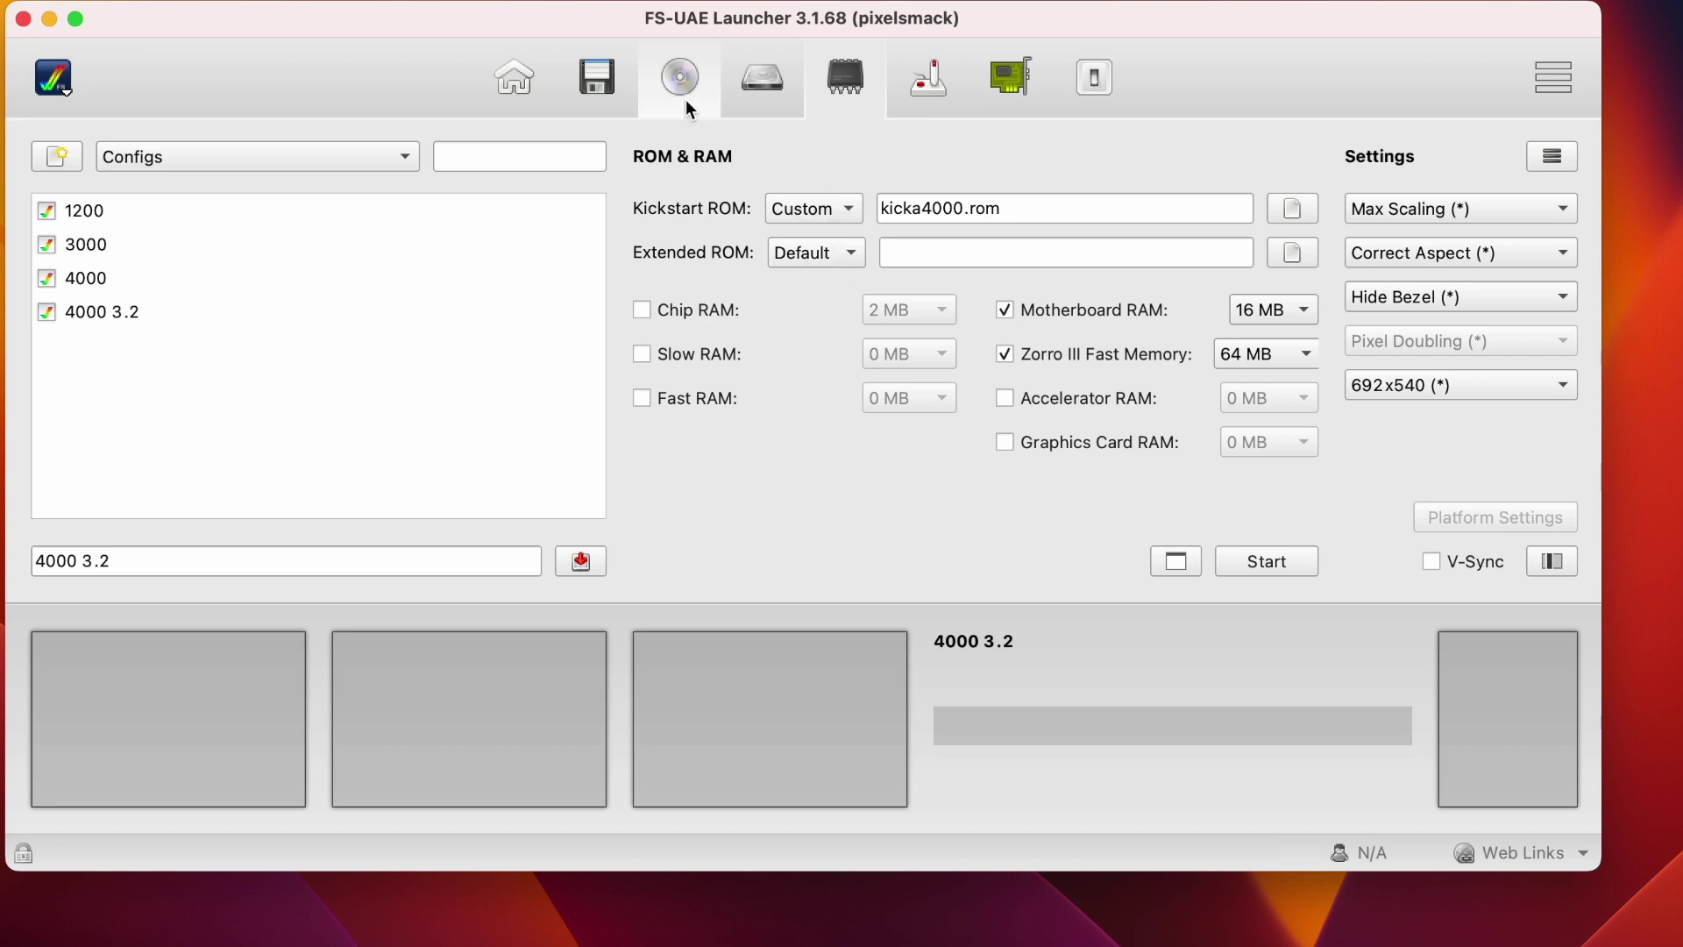
left_click(526, 92)
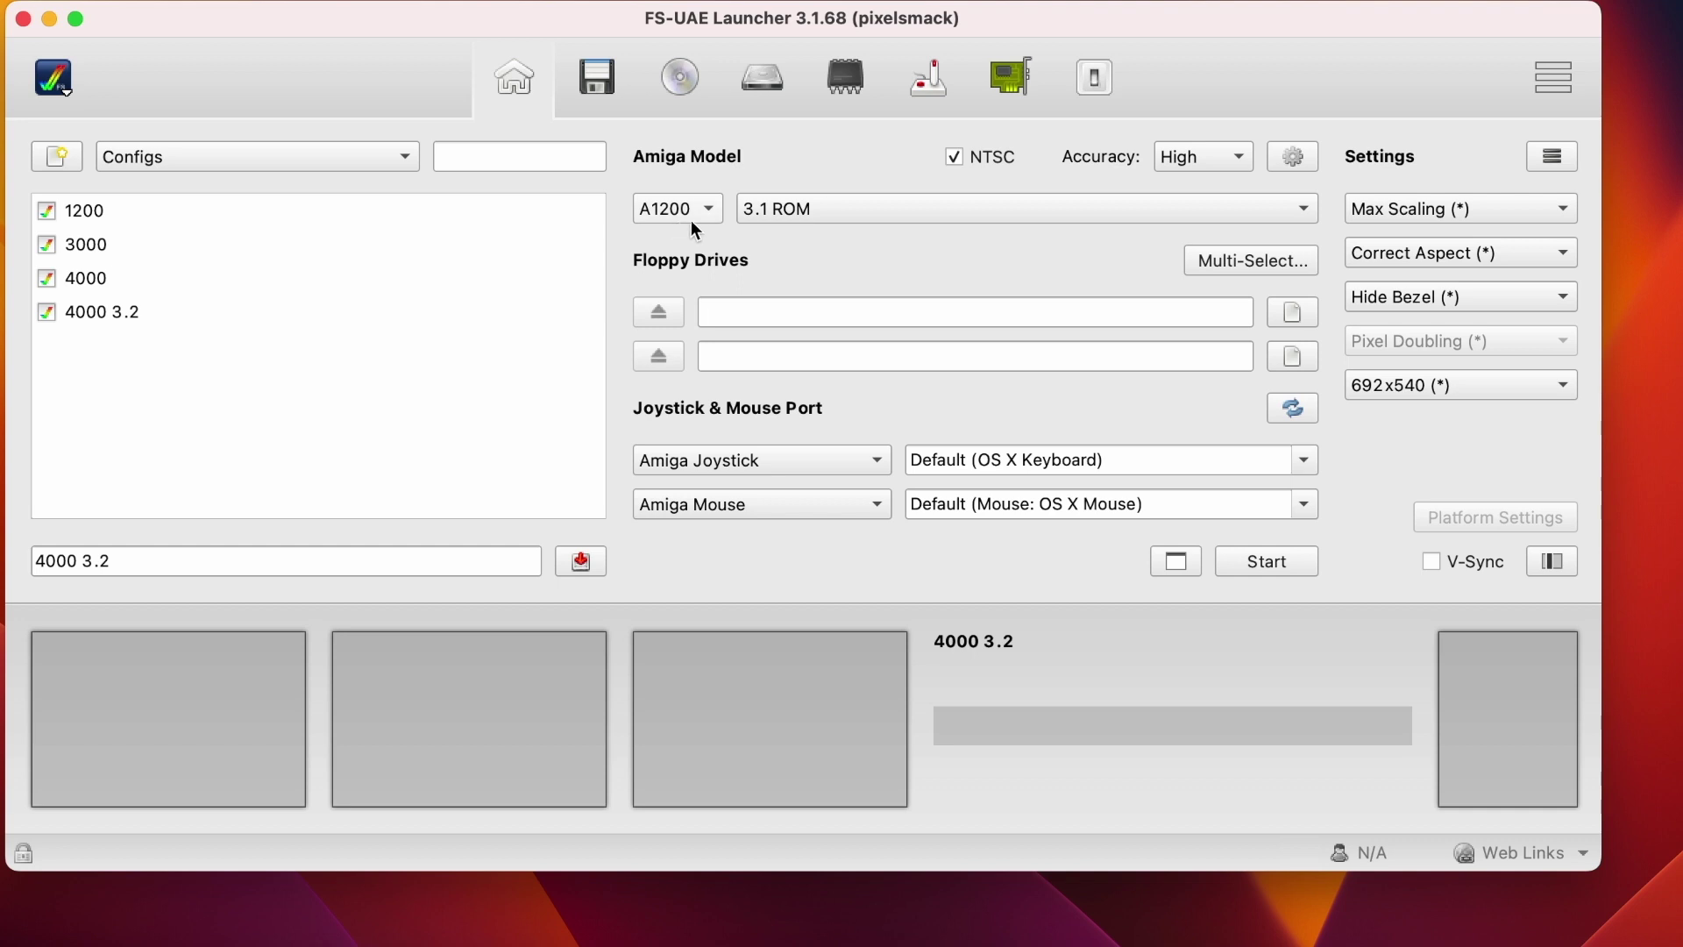
left_click(863, 83)
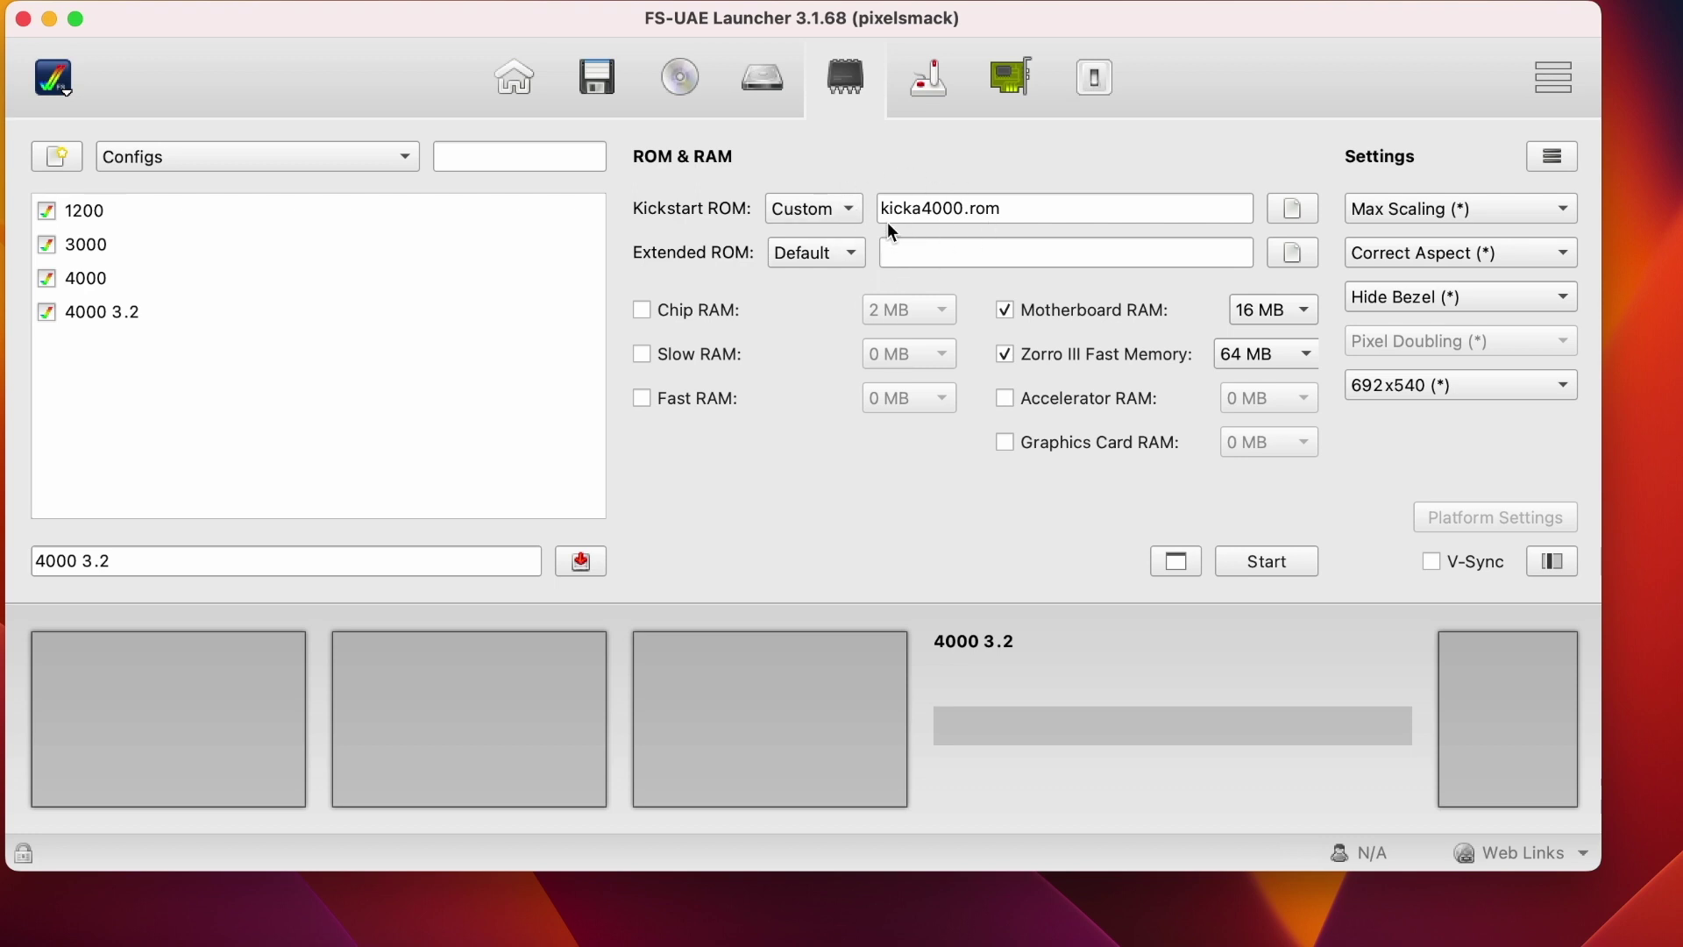
left_click(514, 80)
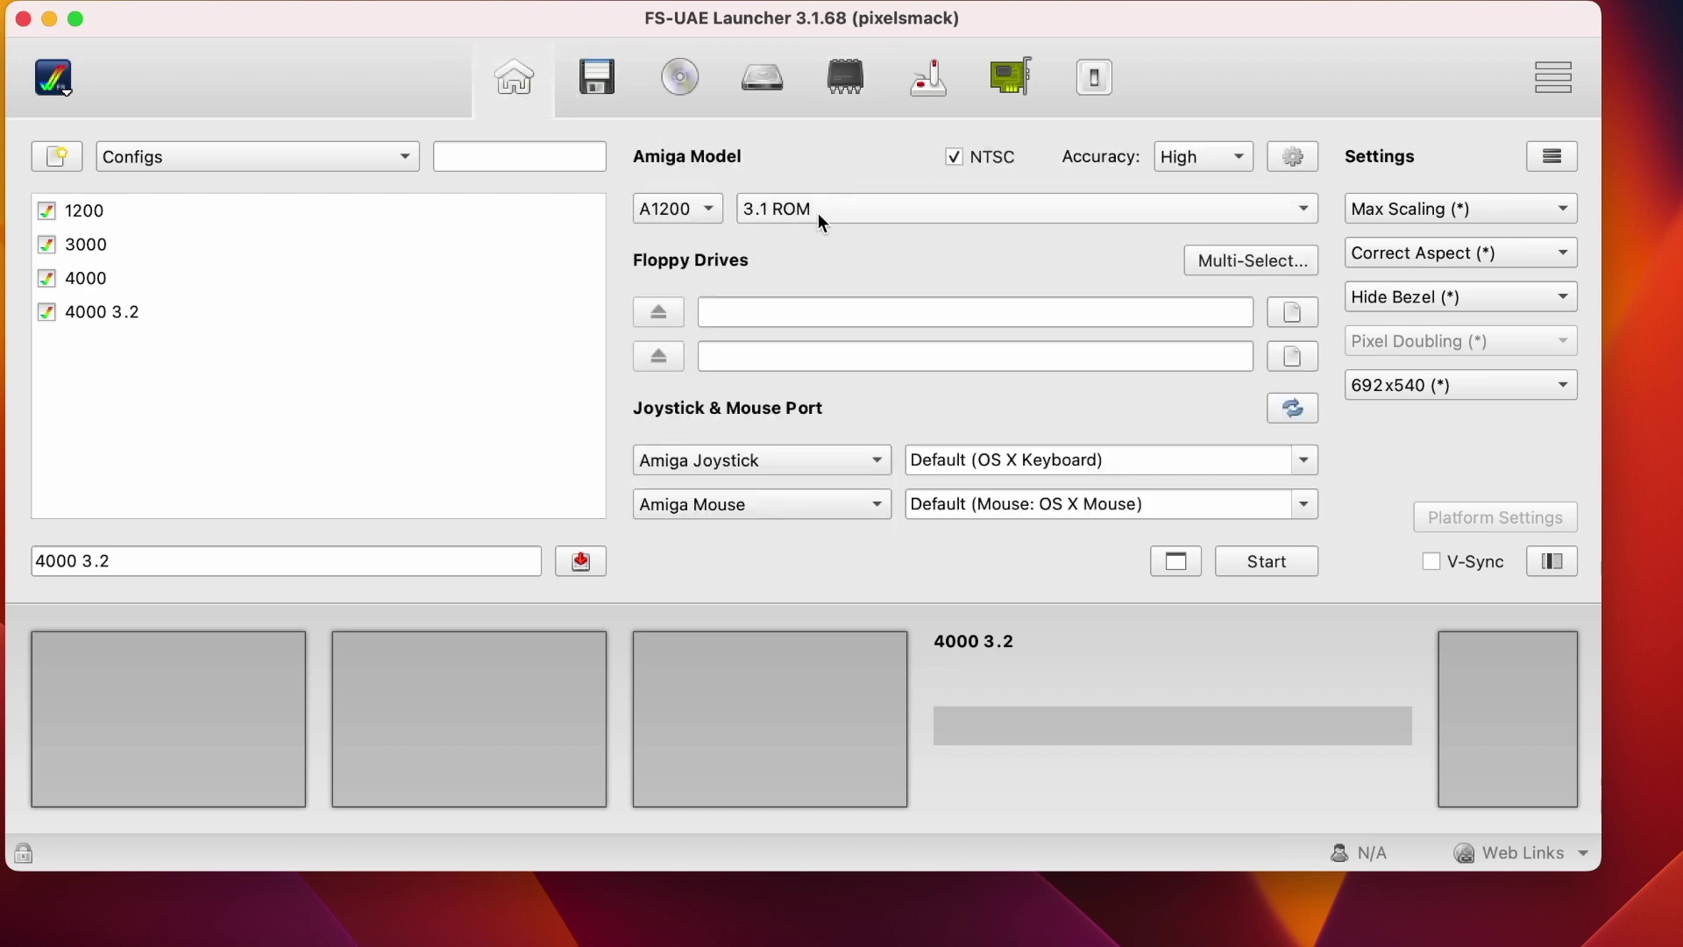
left_click(843, 84)
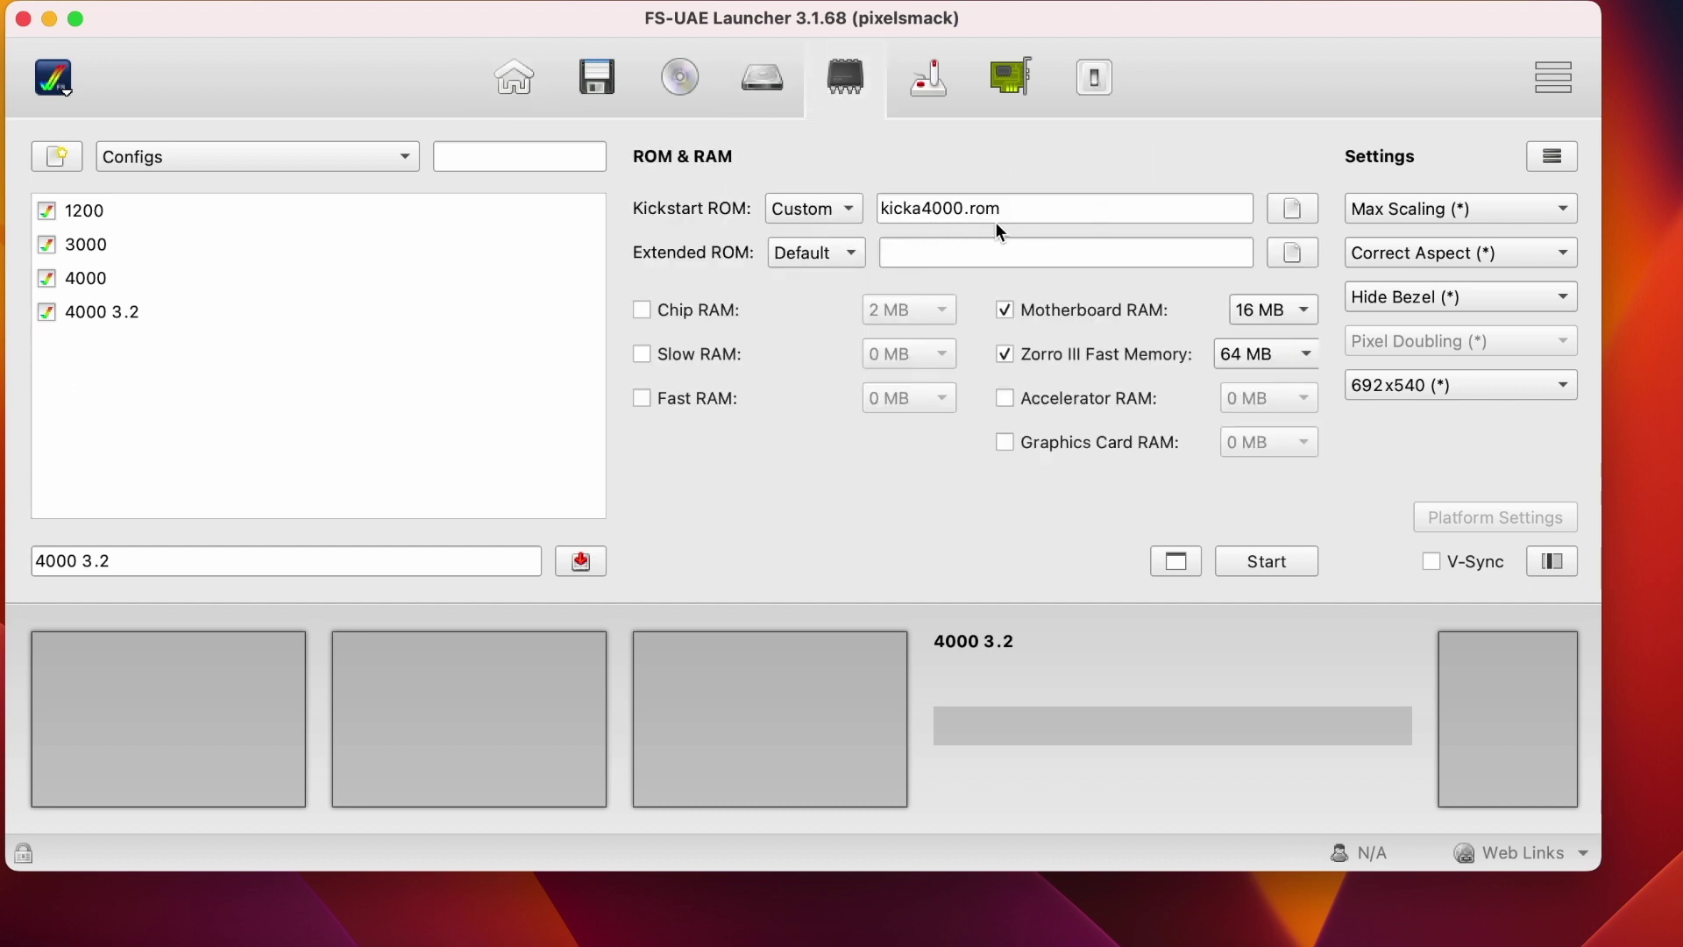
left_click(1294, 208)
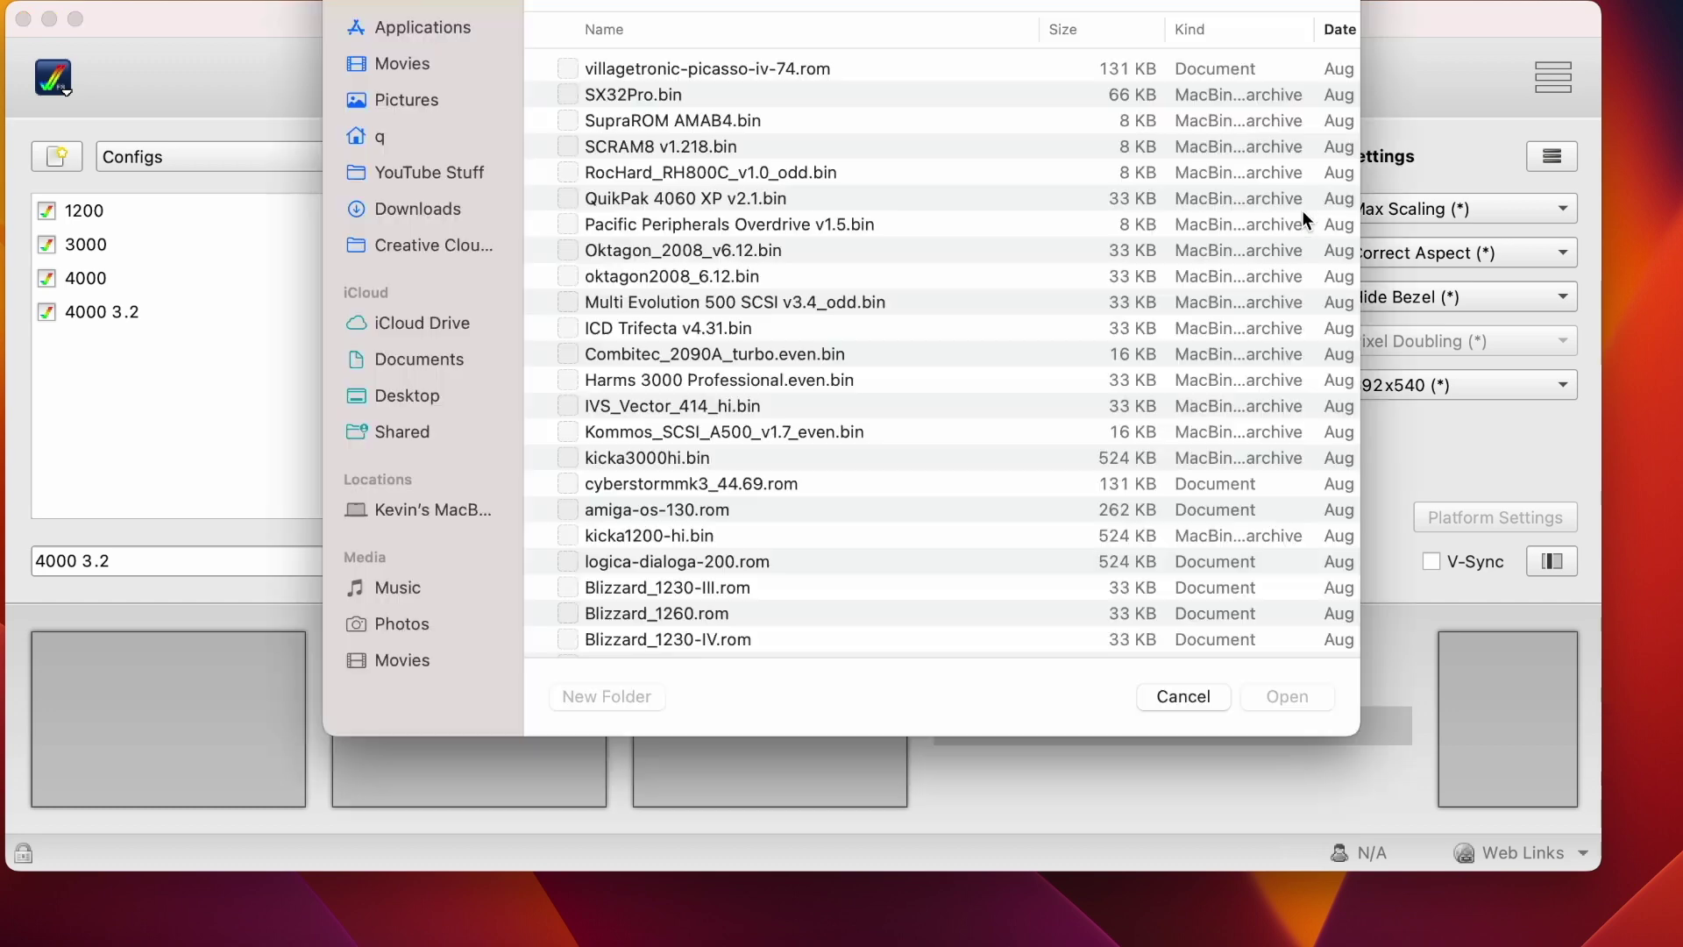
left_click(660, 264)
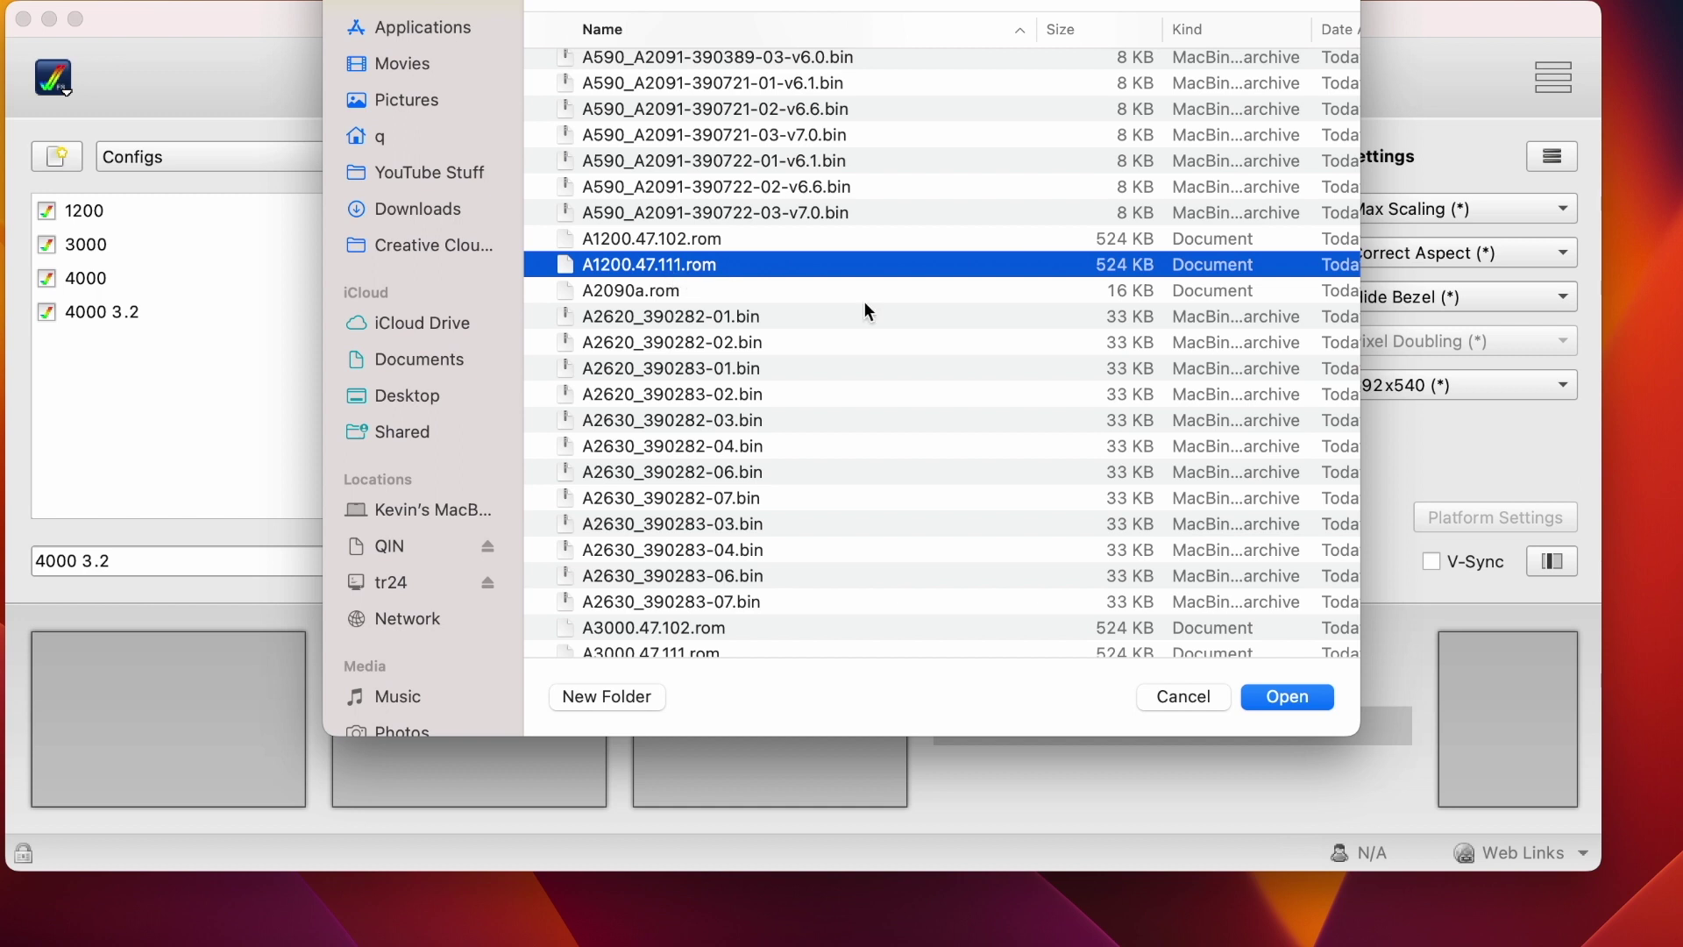
left_click(1297, 694)
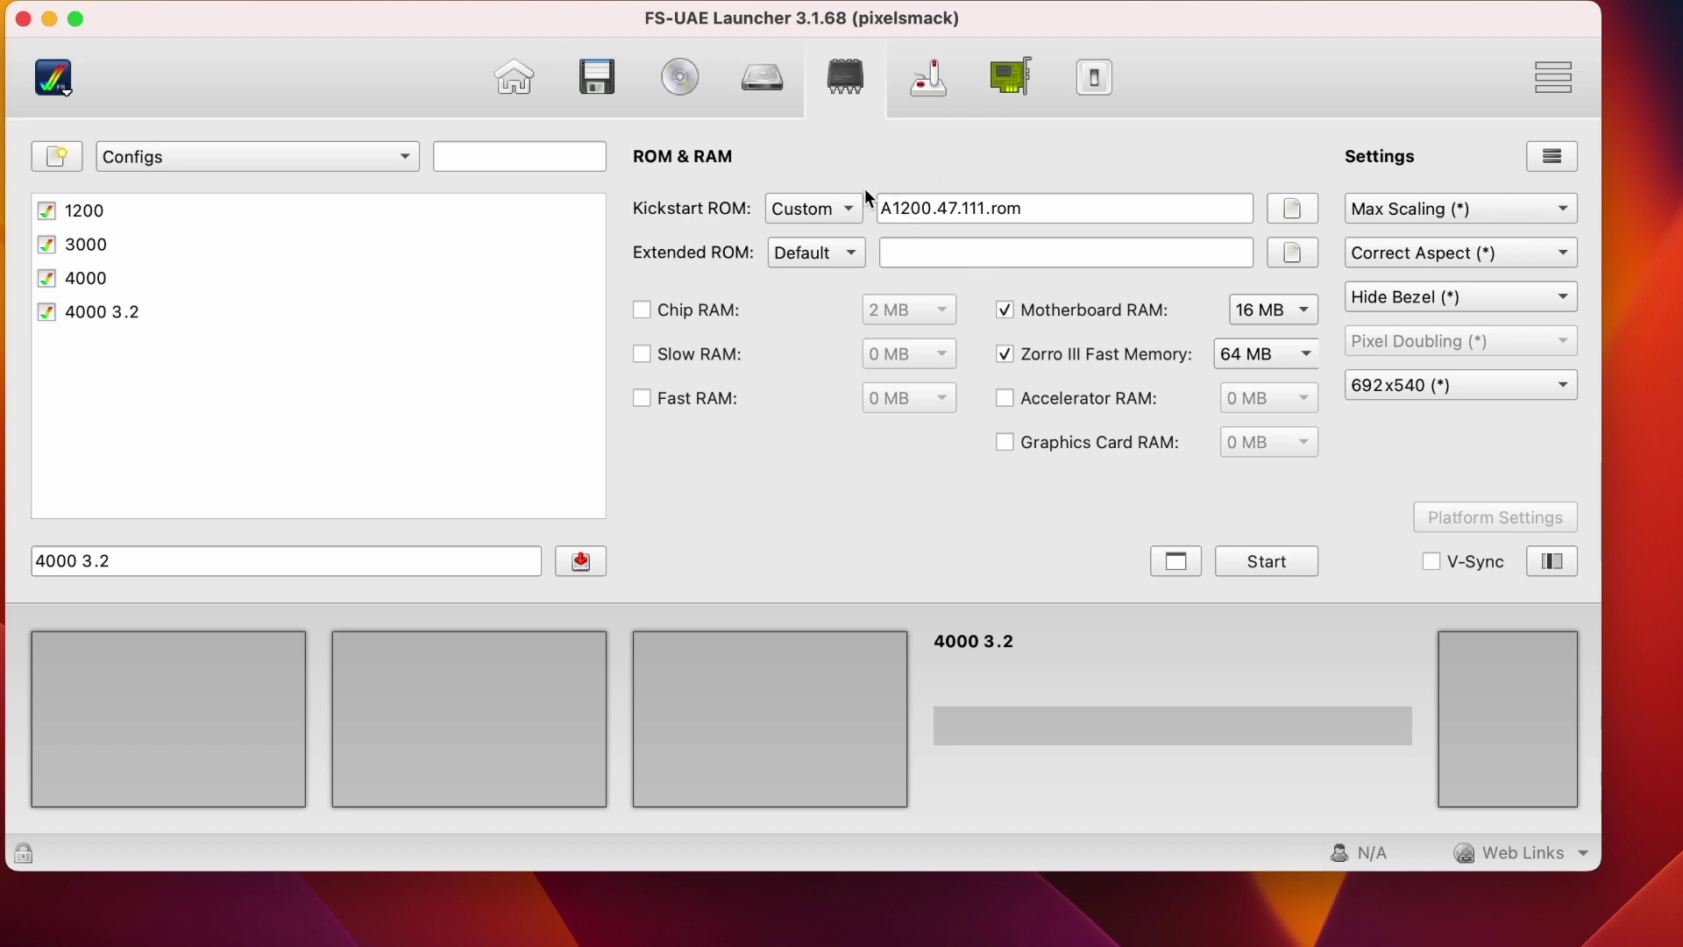
left_click(524, 93)
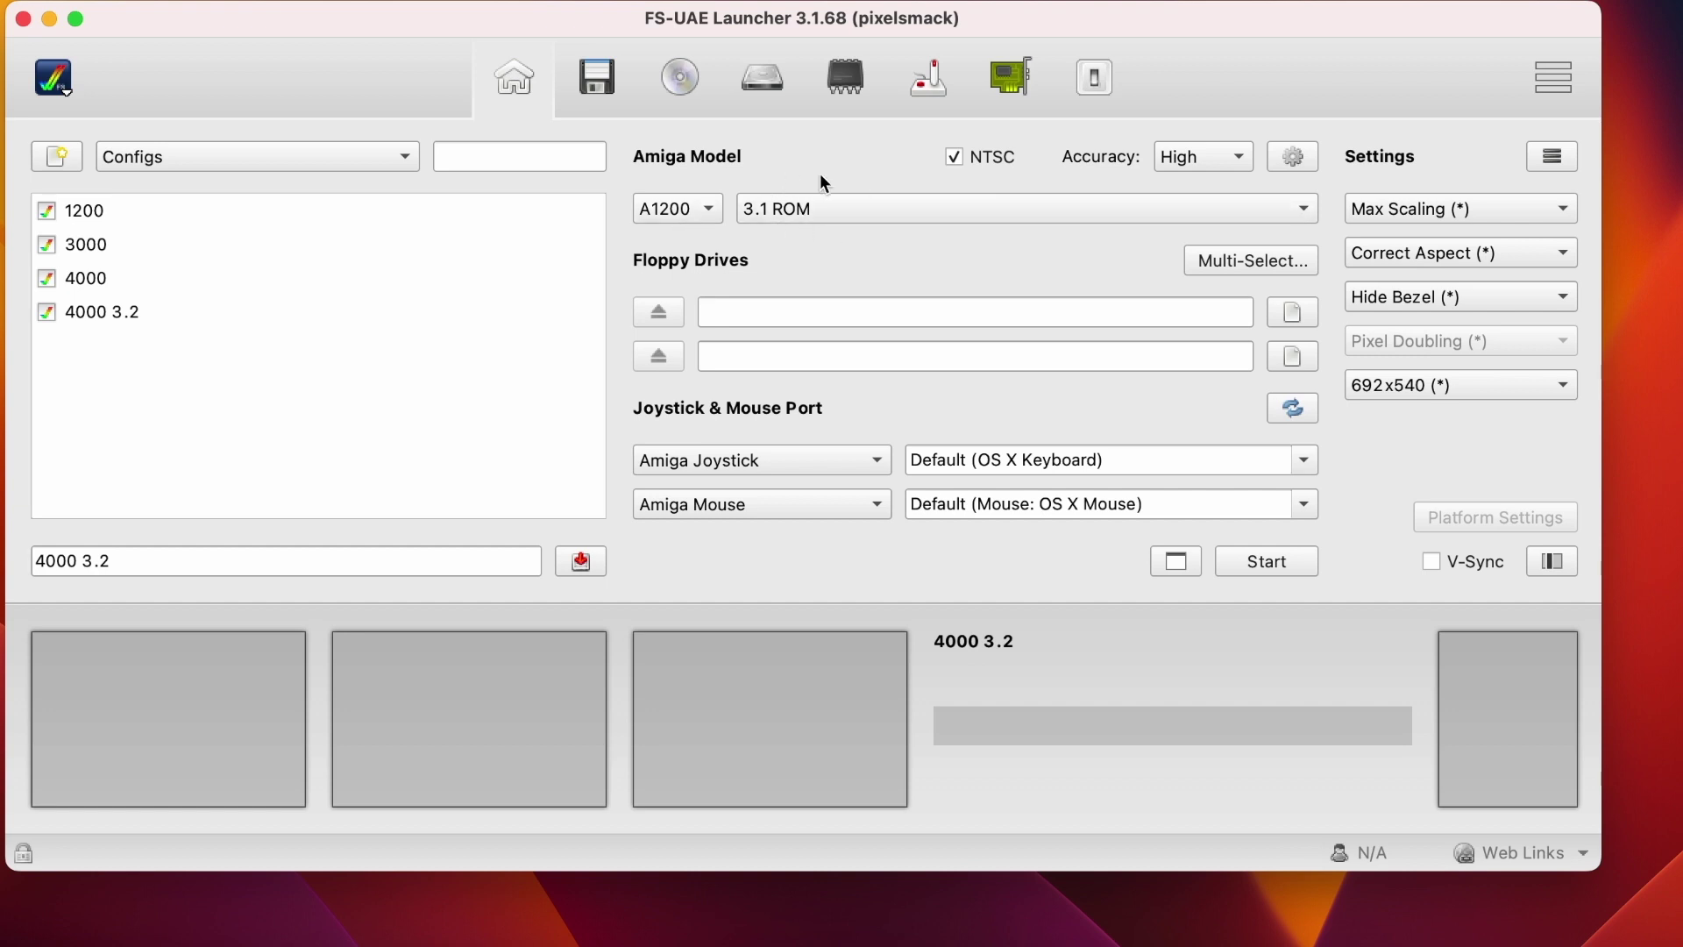
left_click(808, 198)
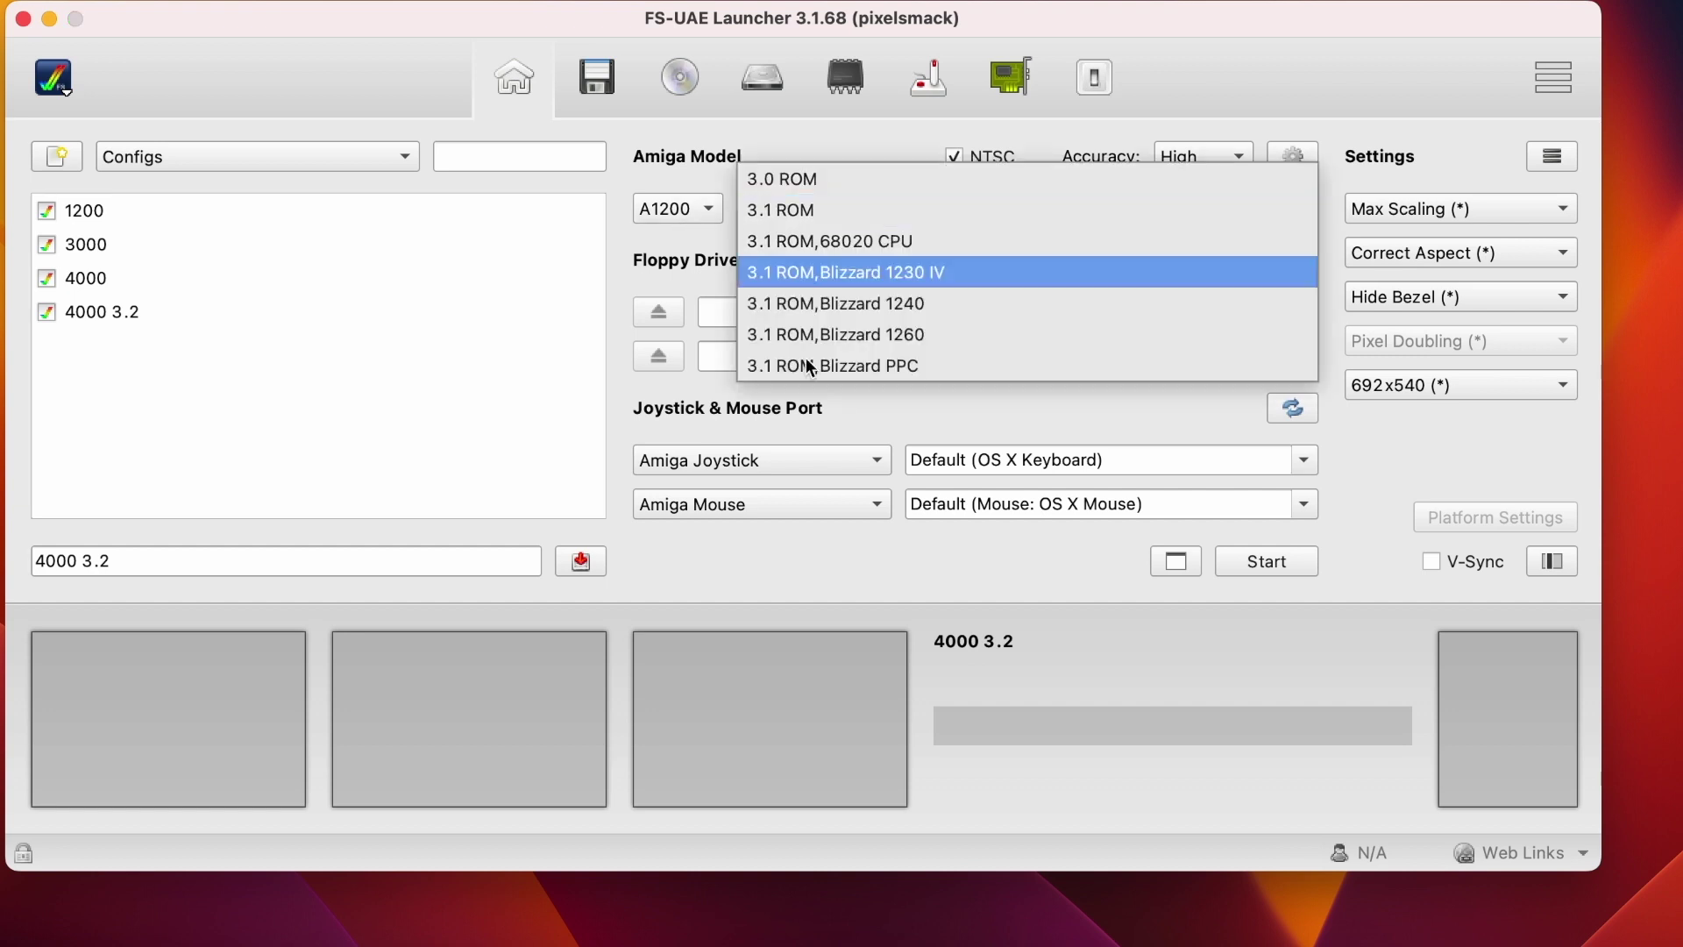
left_click(714, 120)
Disable the Motherboard RAM and Zorro III Fast Memory overrides in the ROM & RAM settings.
left_click(844, 81)
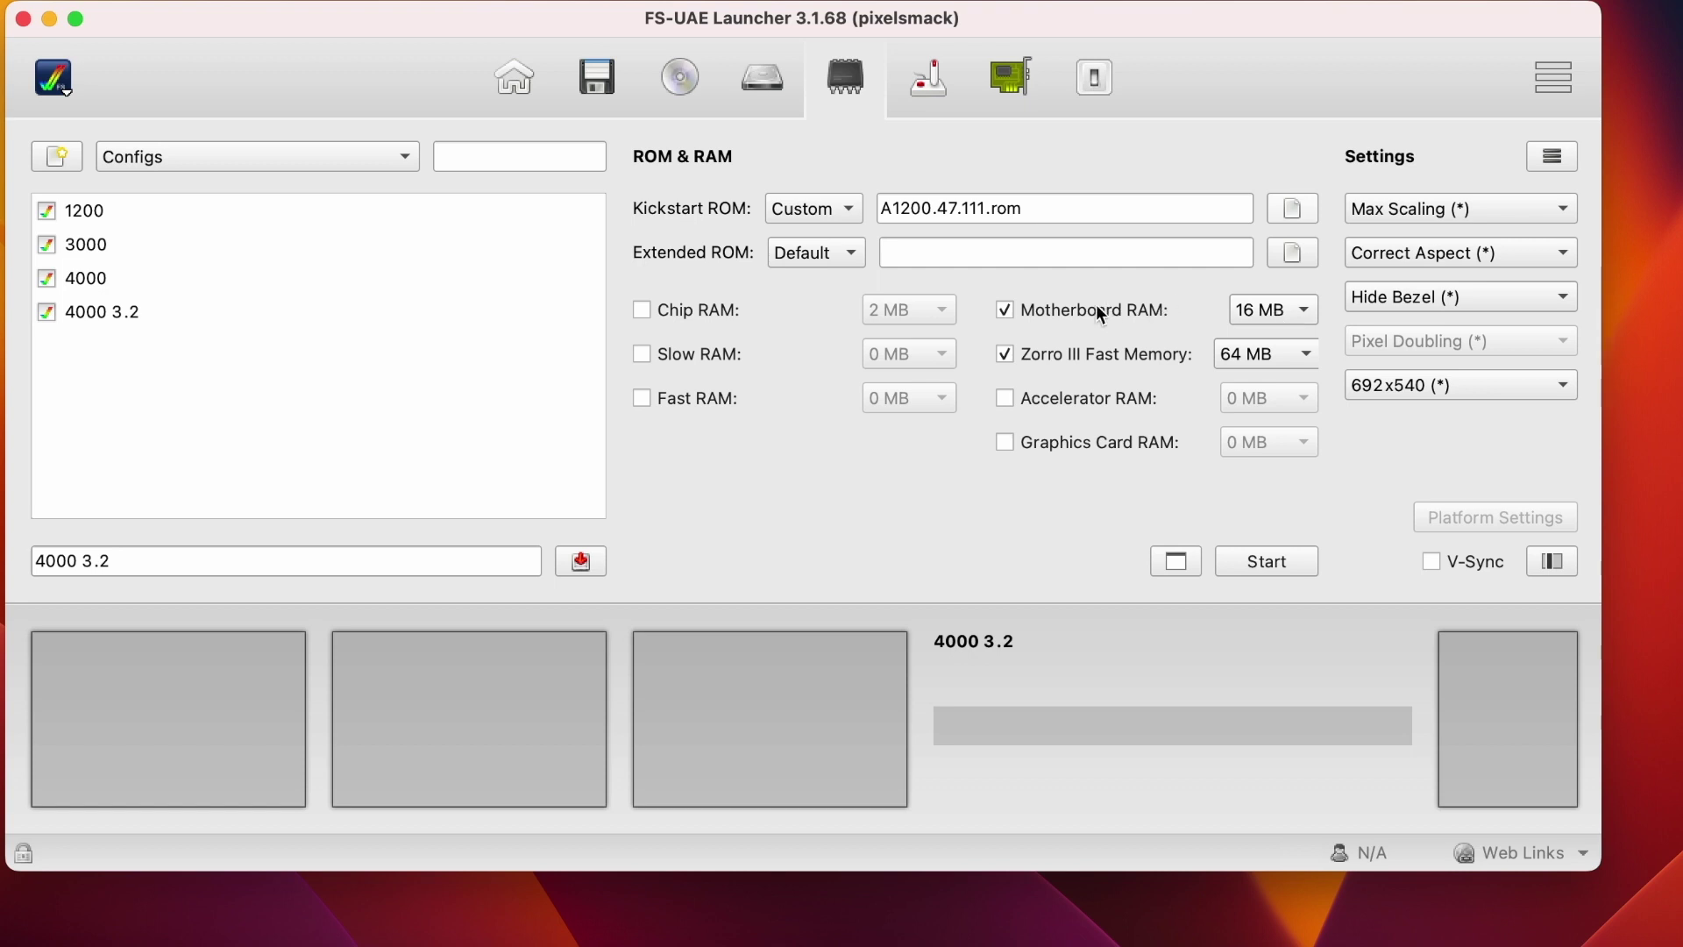
left_click(1007, 308)
left_click(1009, 354)
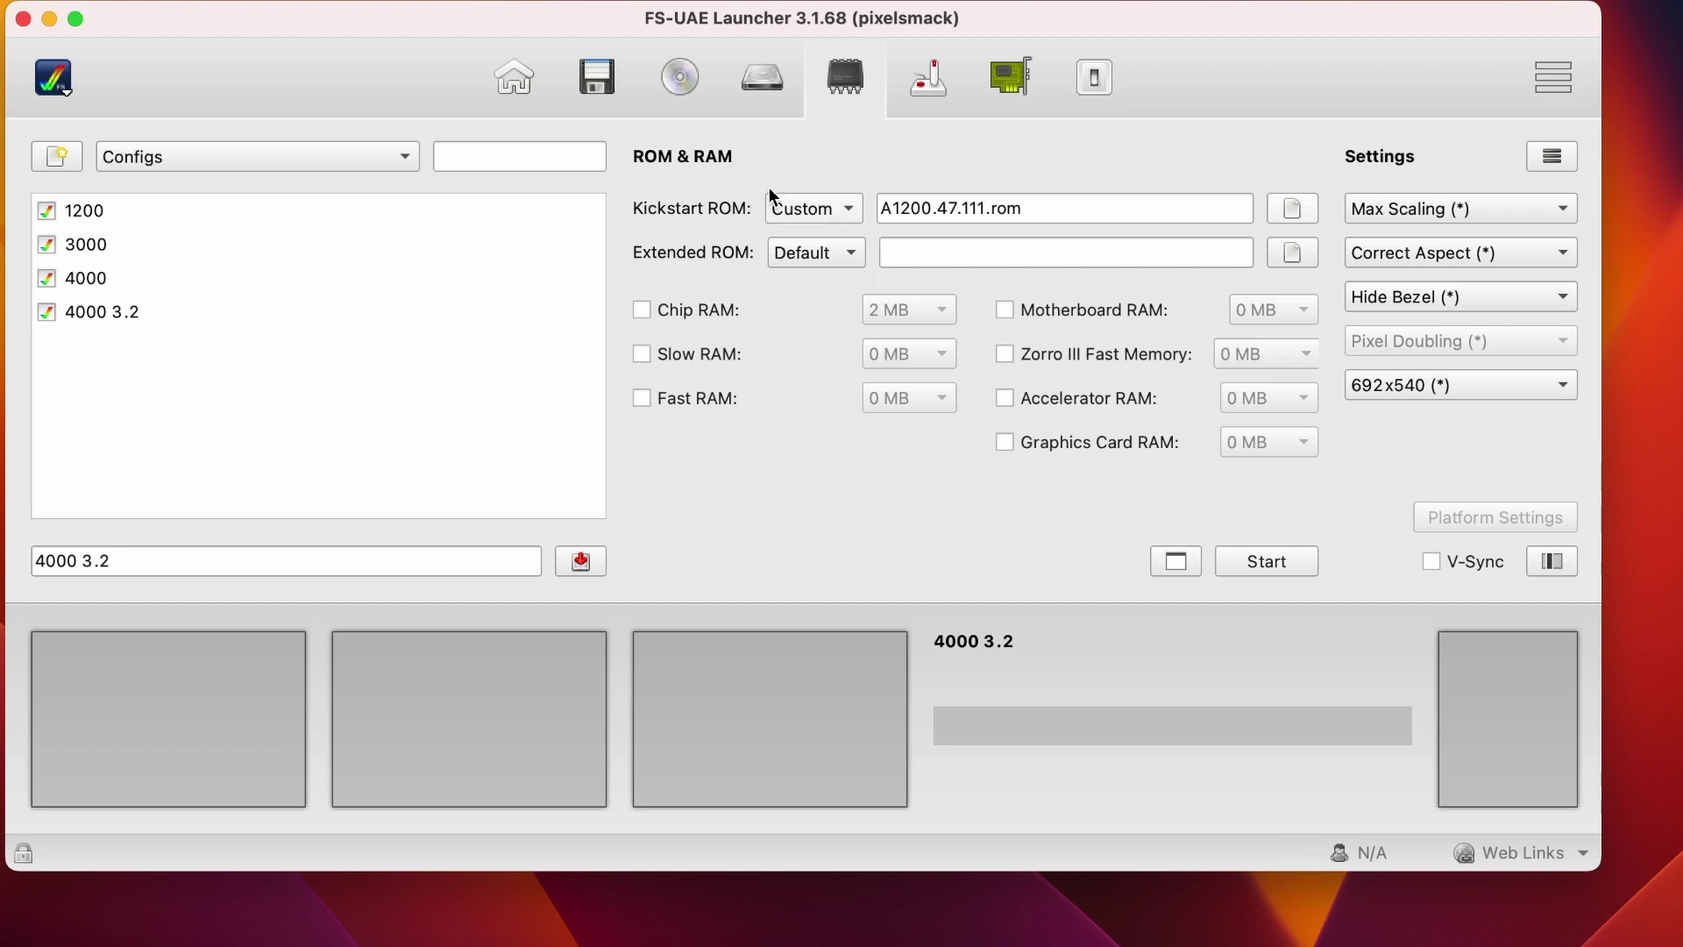
left_click(526, 78)
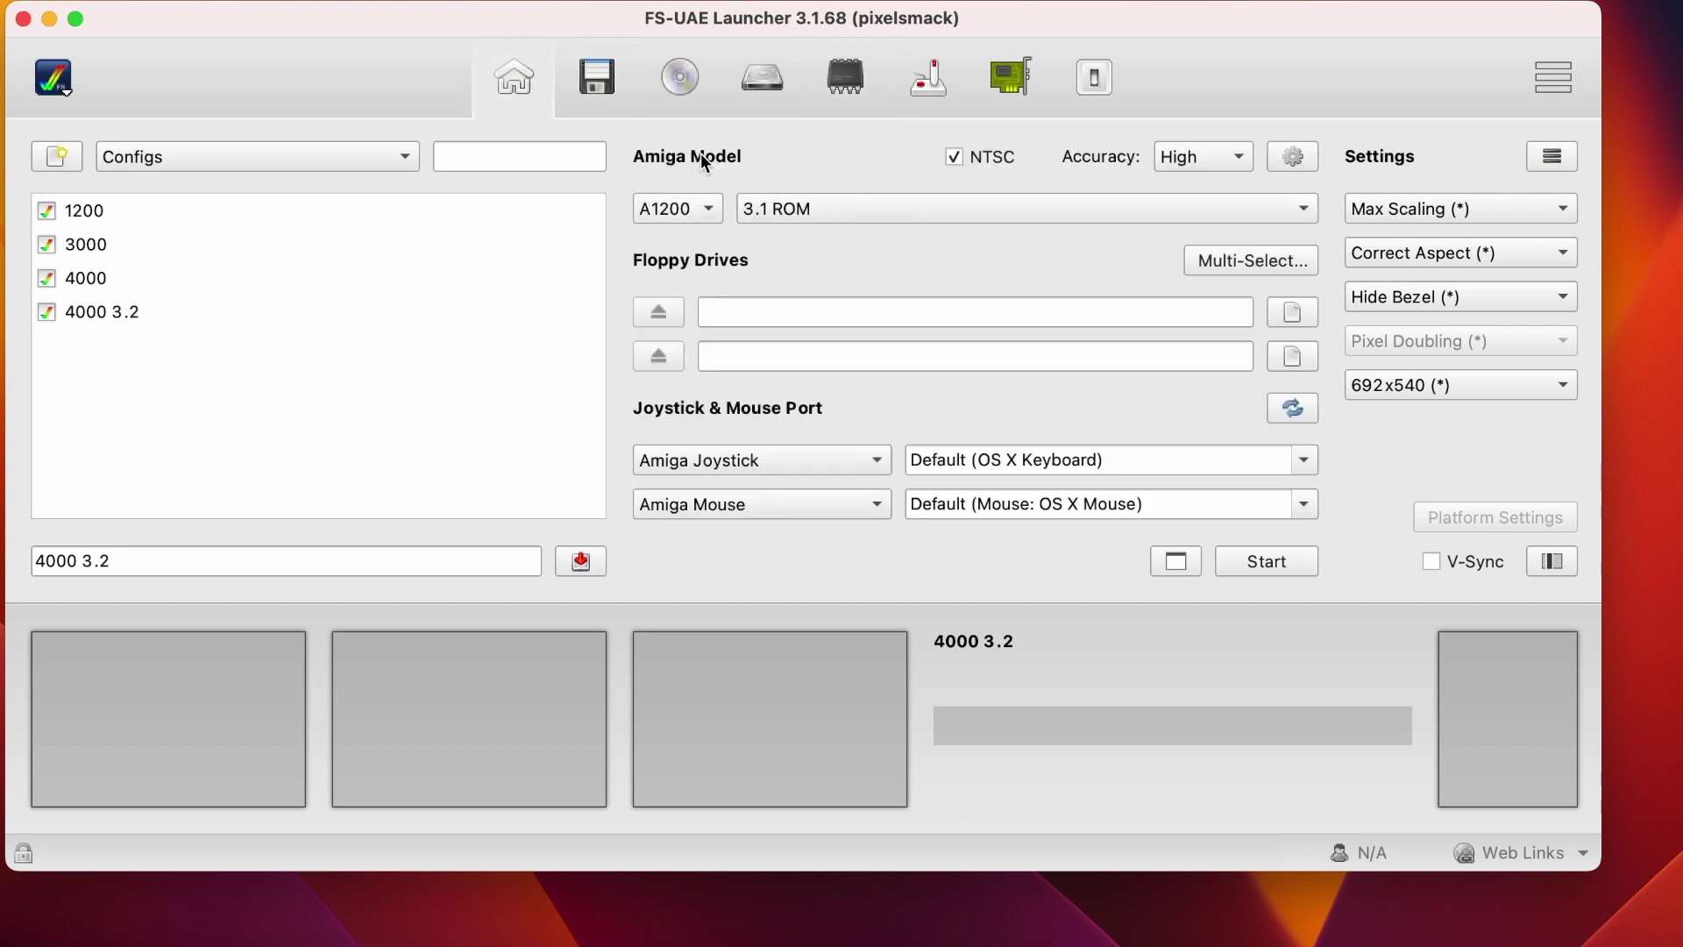
left_click(690, 219)
left_click(794, 168)
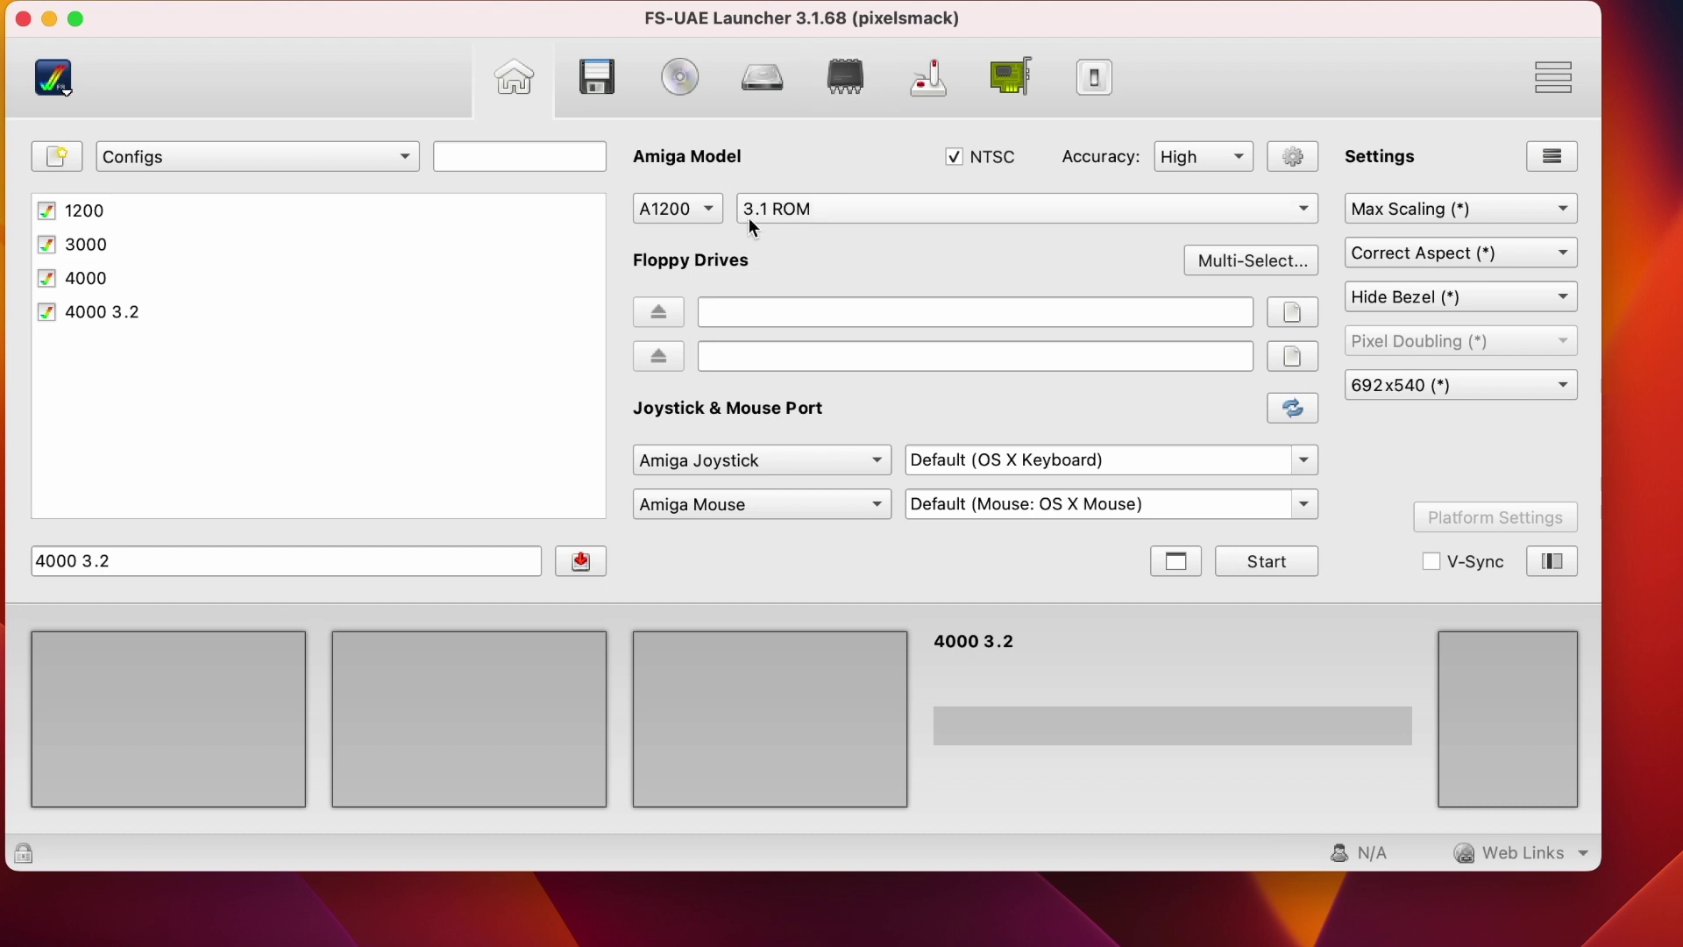
left_click(843, 78)
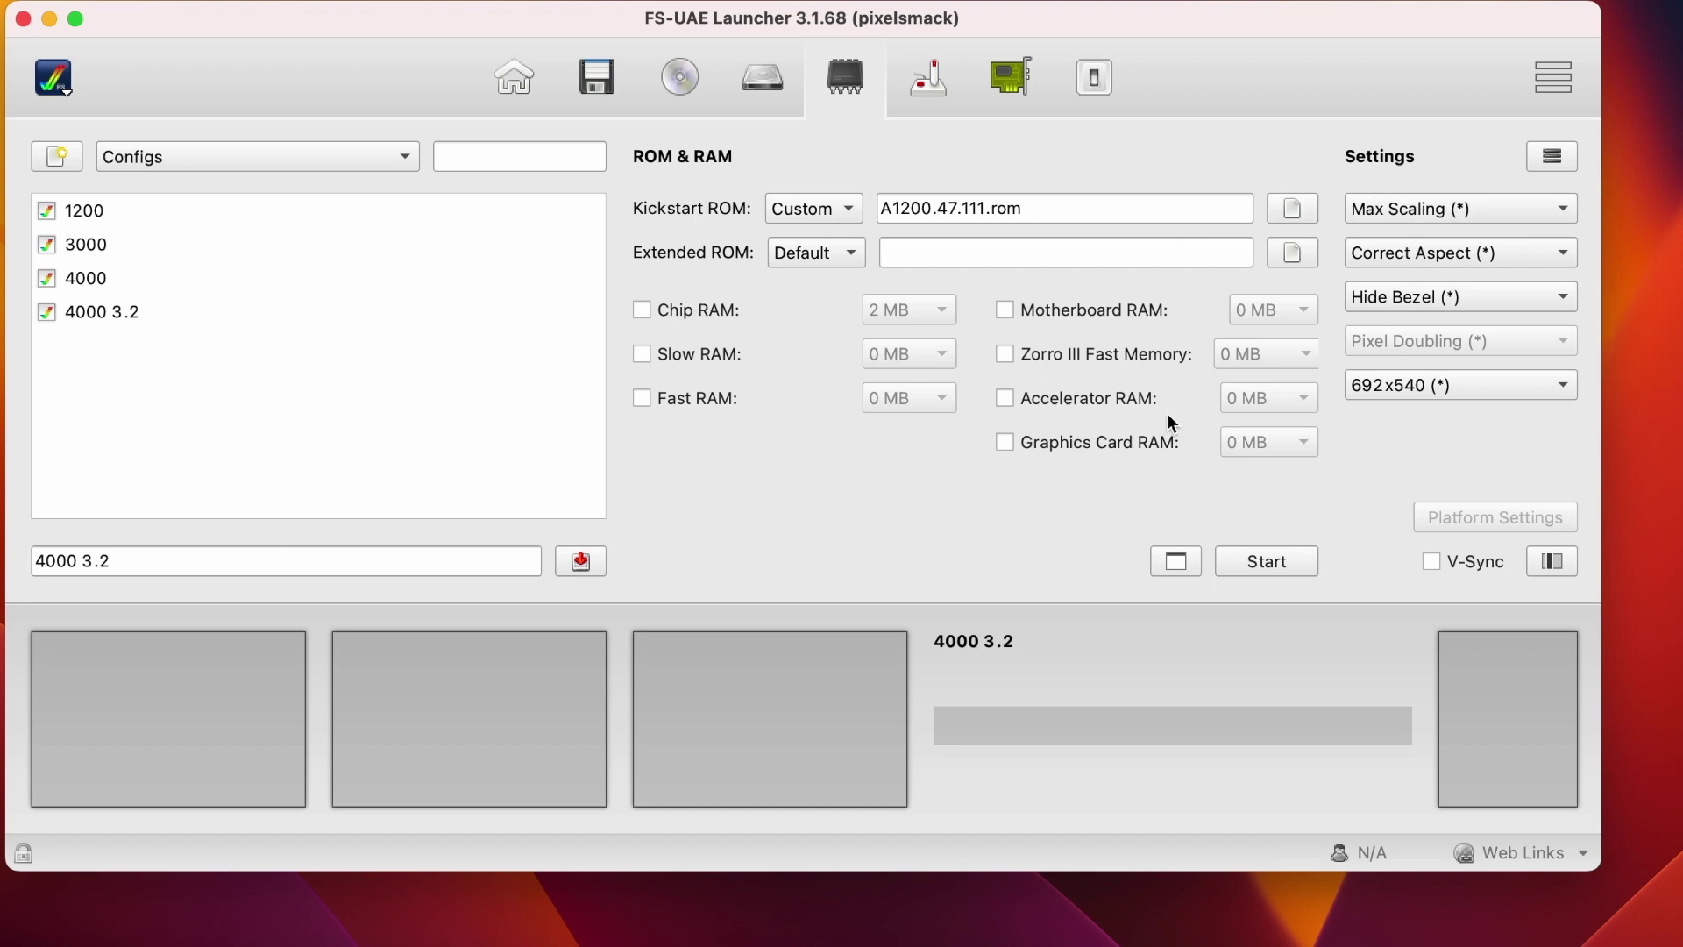
left_click(682, 314)
left_click(907, 324)
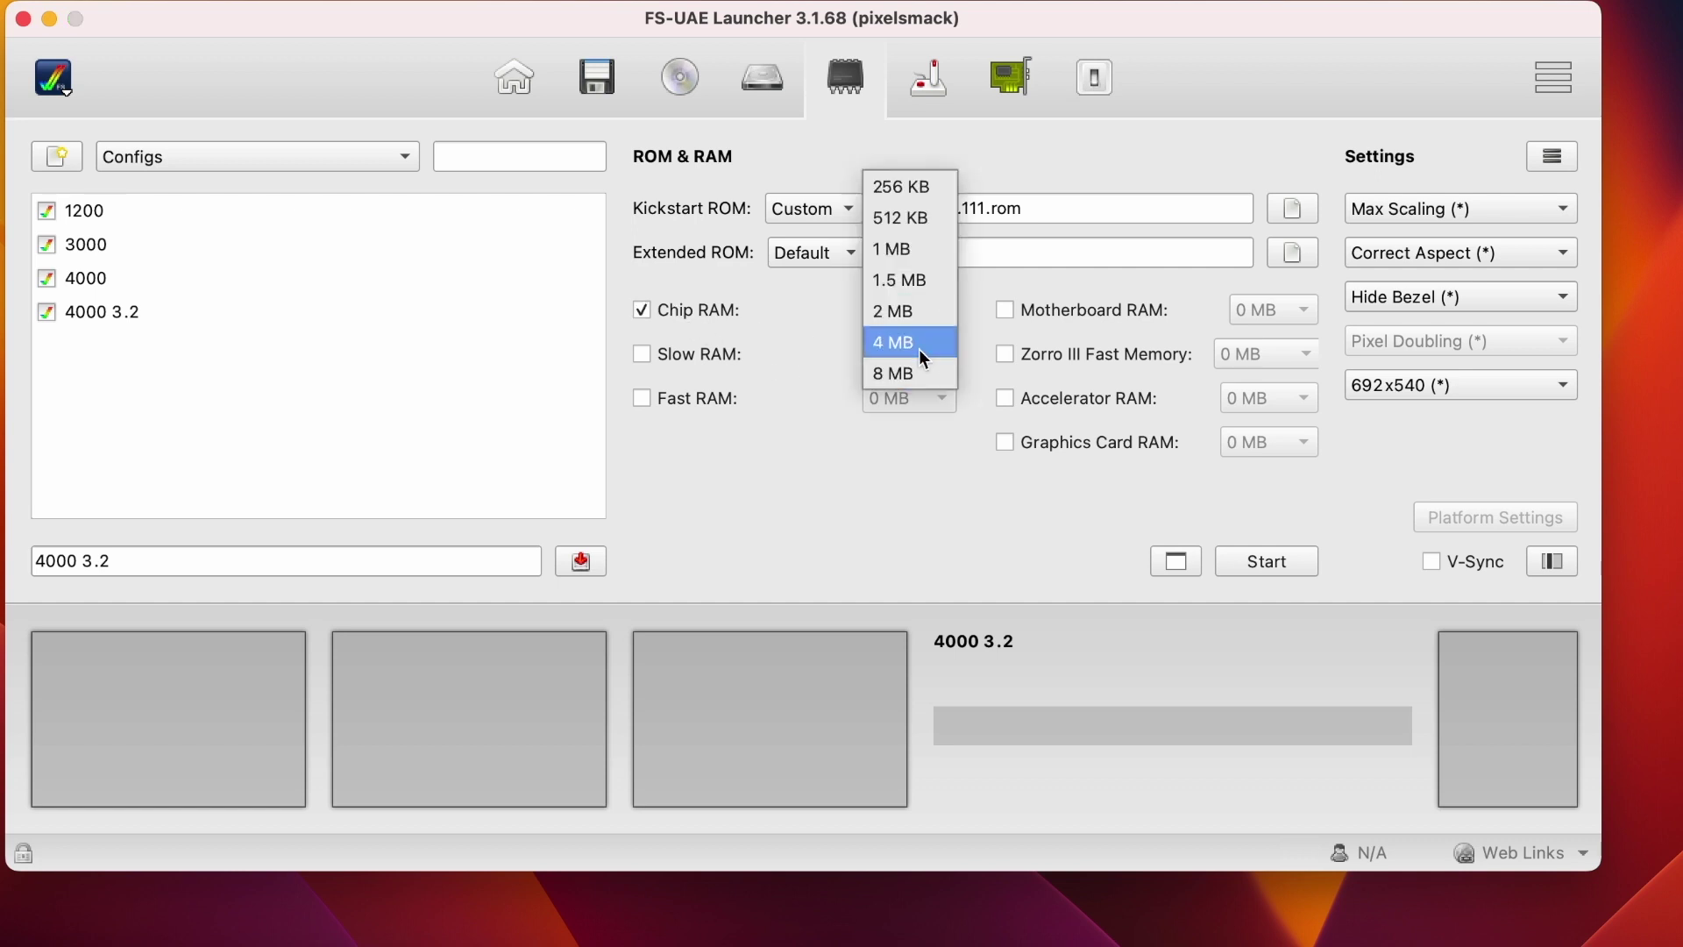
left_click(650, 310)
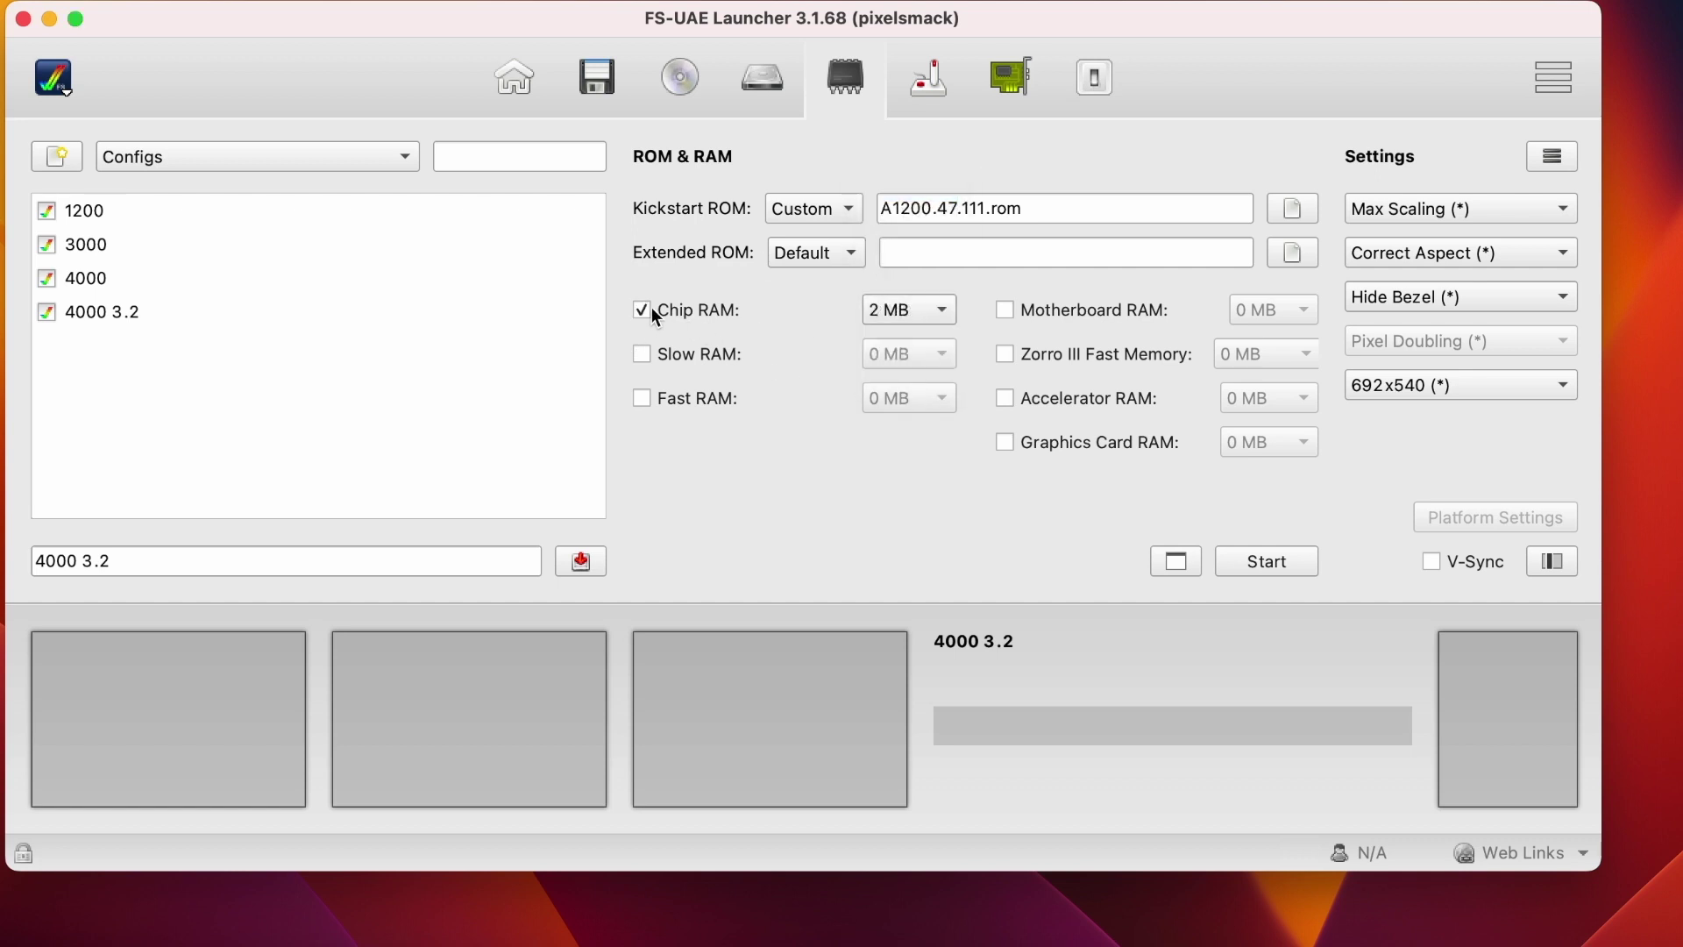
left_click(650, 308)
Enable Zorro III Fast Memory and set it to 64 MB.
left_click(1008, 357)
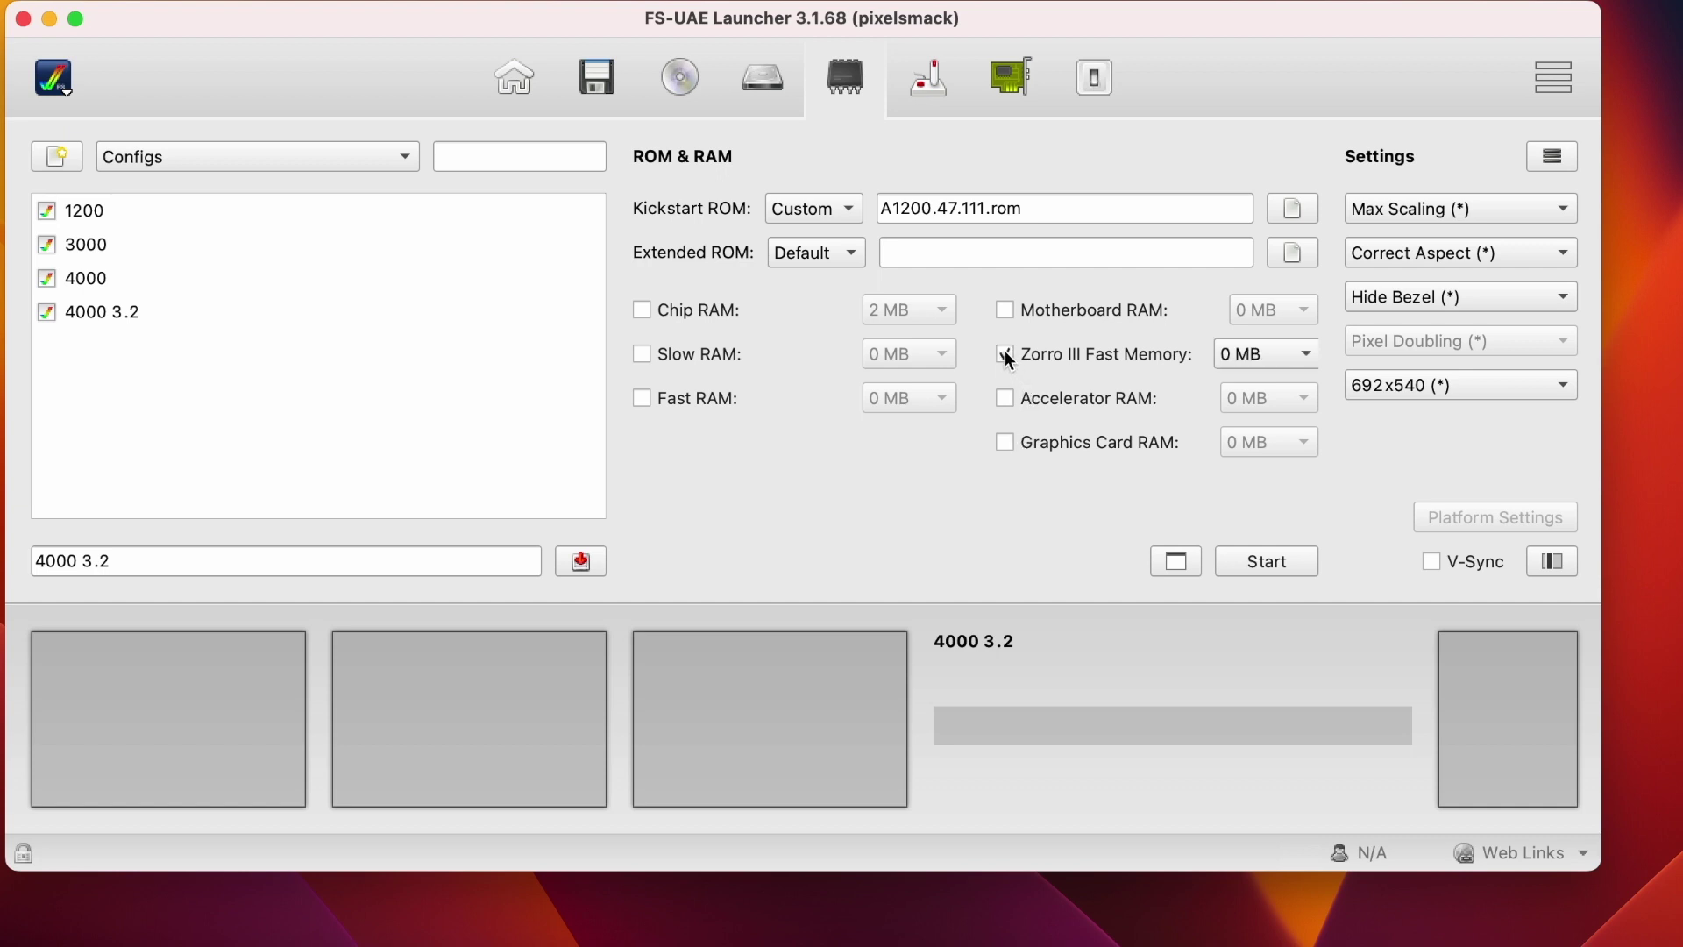
left_click(1252, 361)
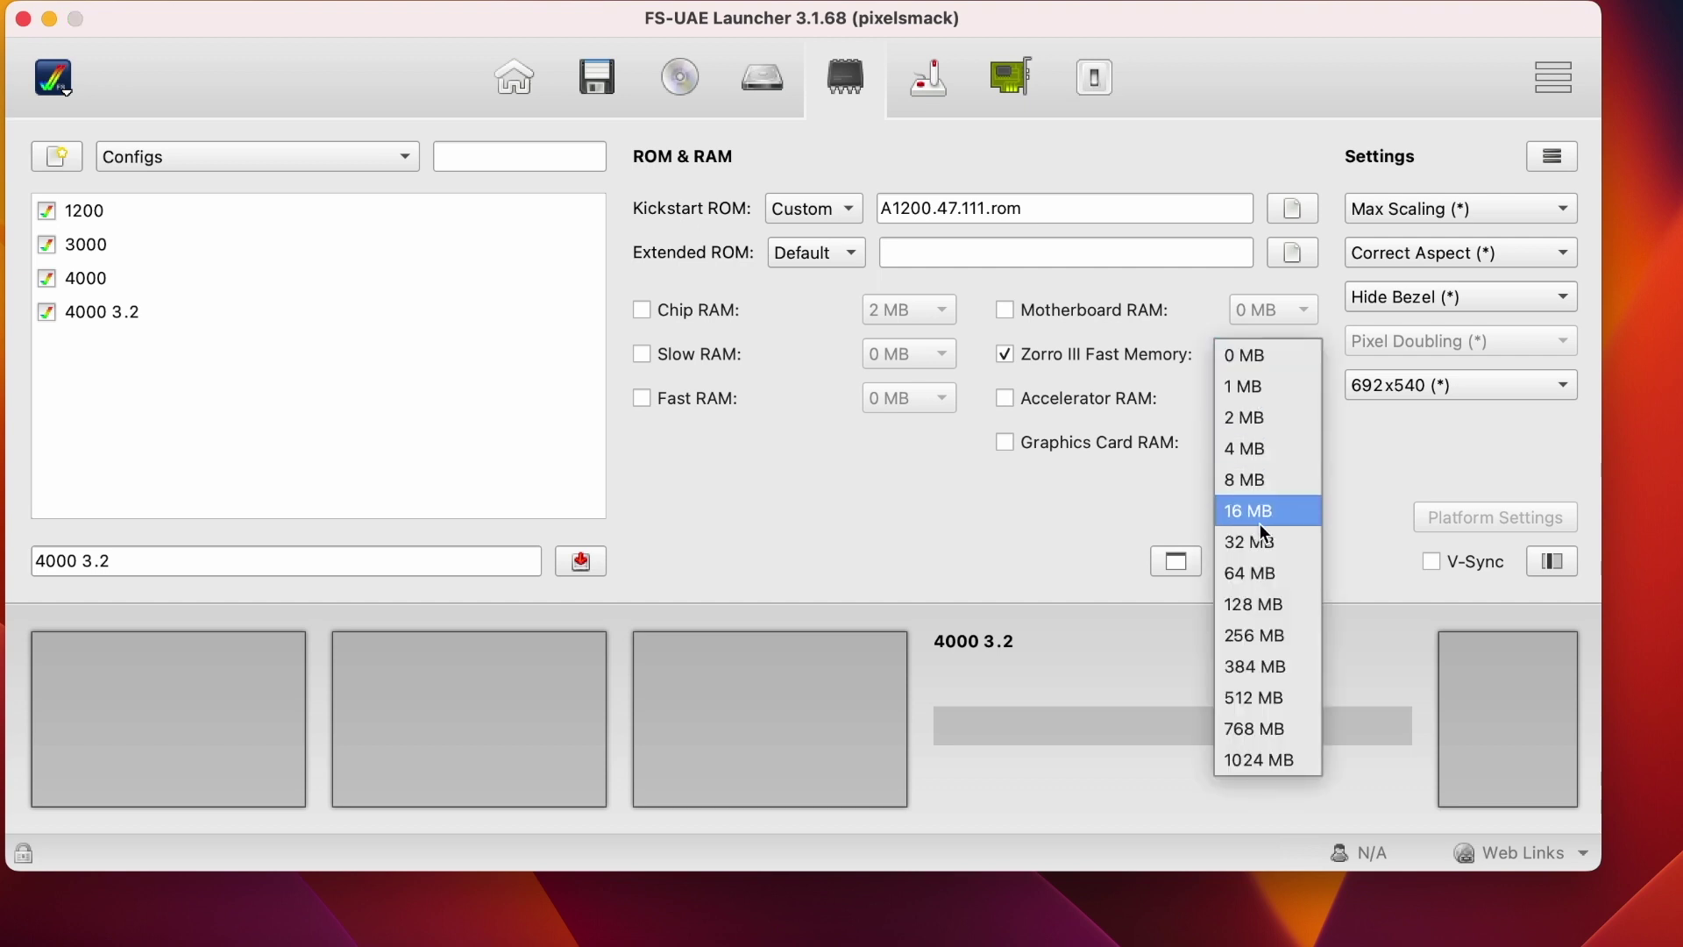
left_click(1254, 577)
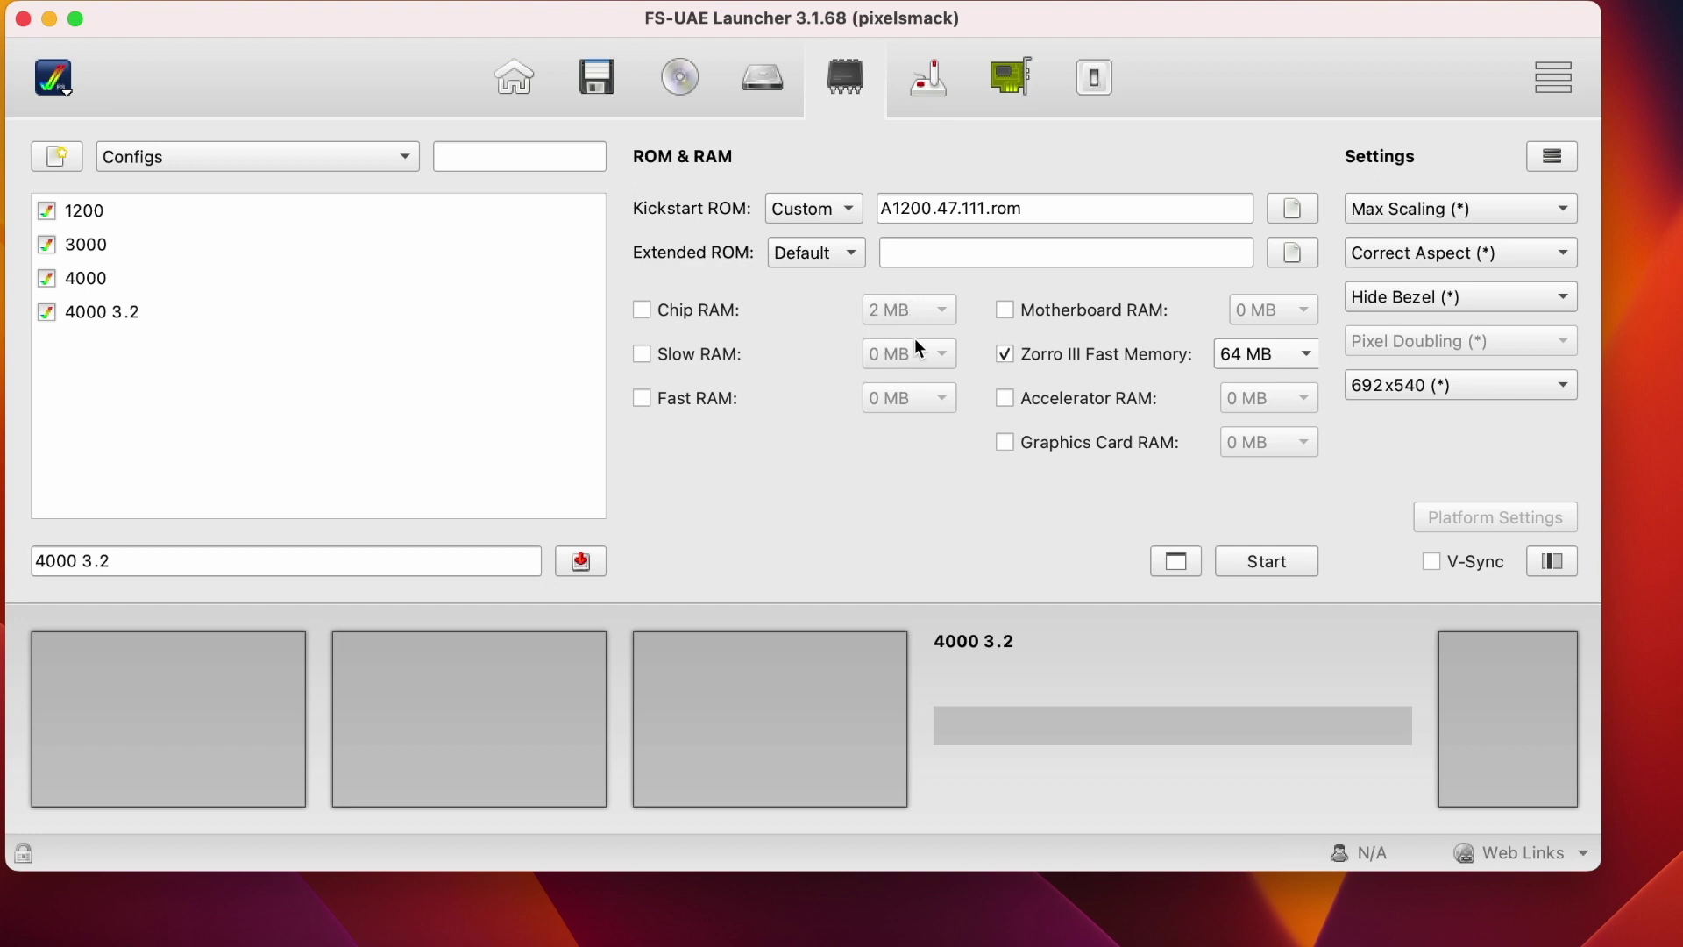
Disable the CPU, JIT Compiler and Floppy Drive Speed overrides in the additional configuration.
left_click(943, 109)
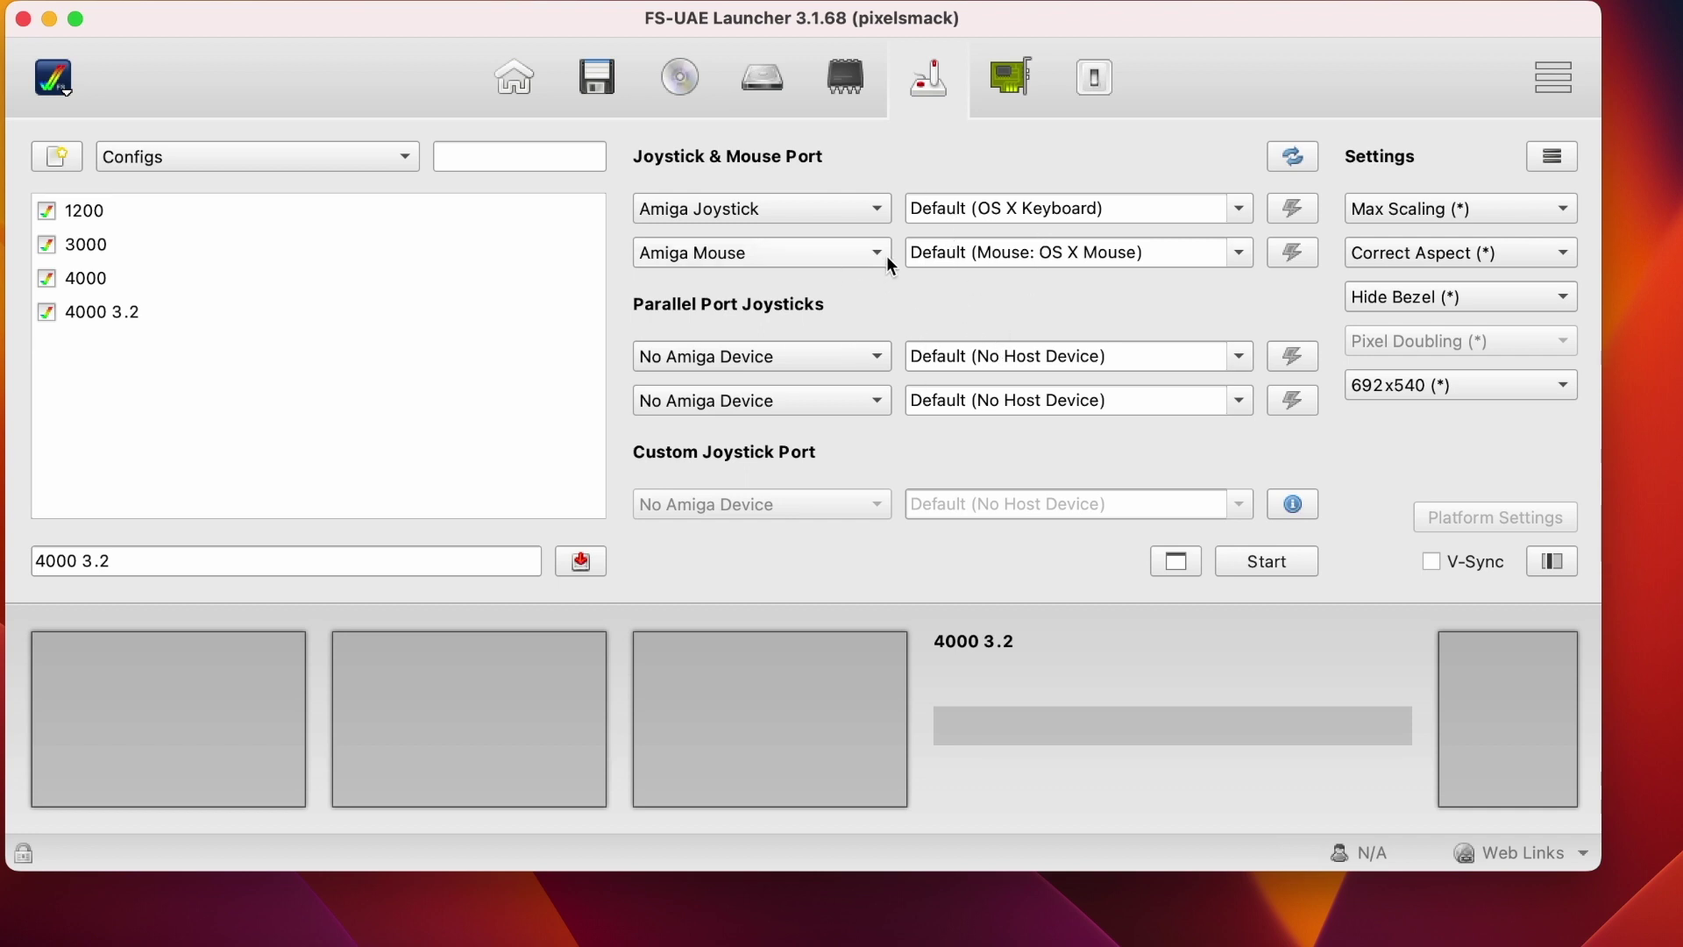
left_click(1032, 84)
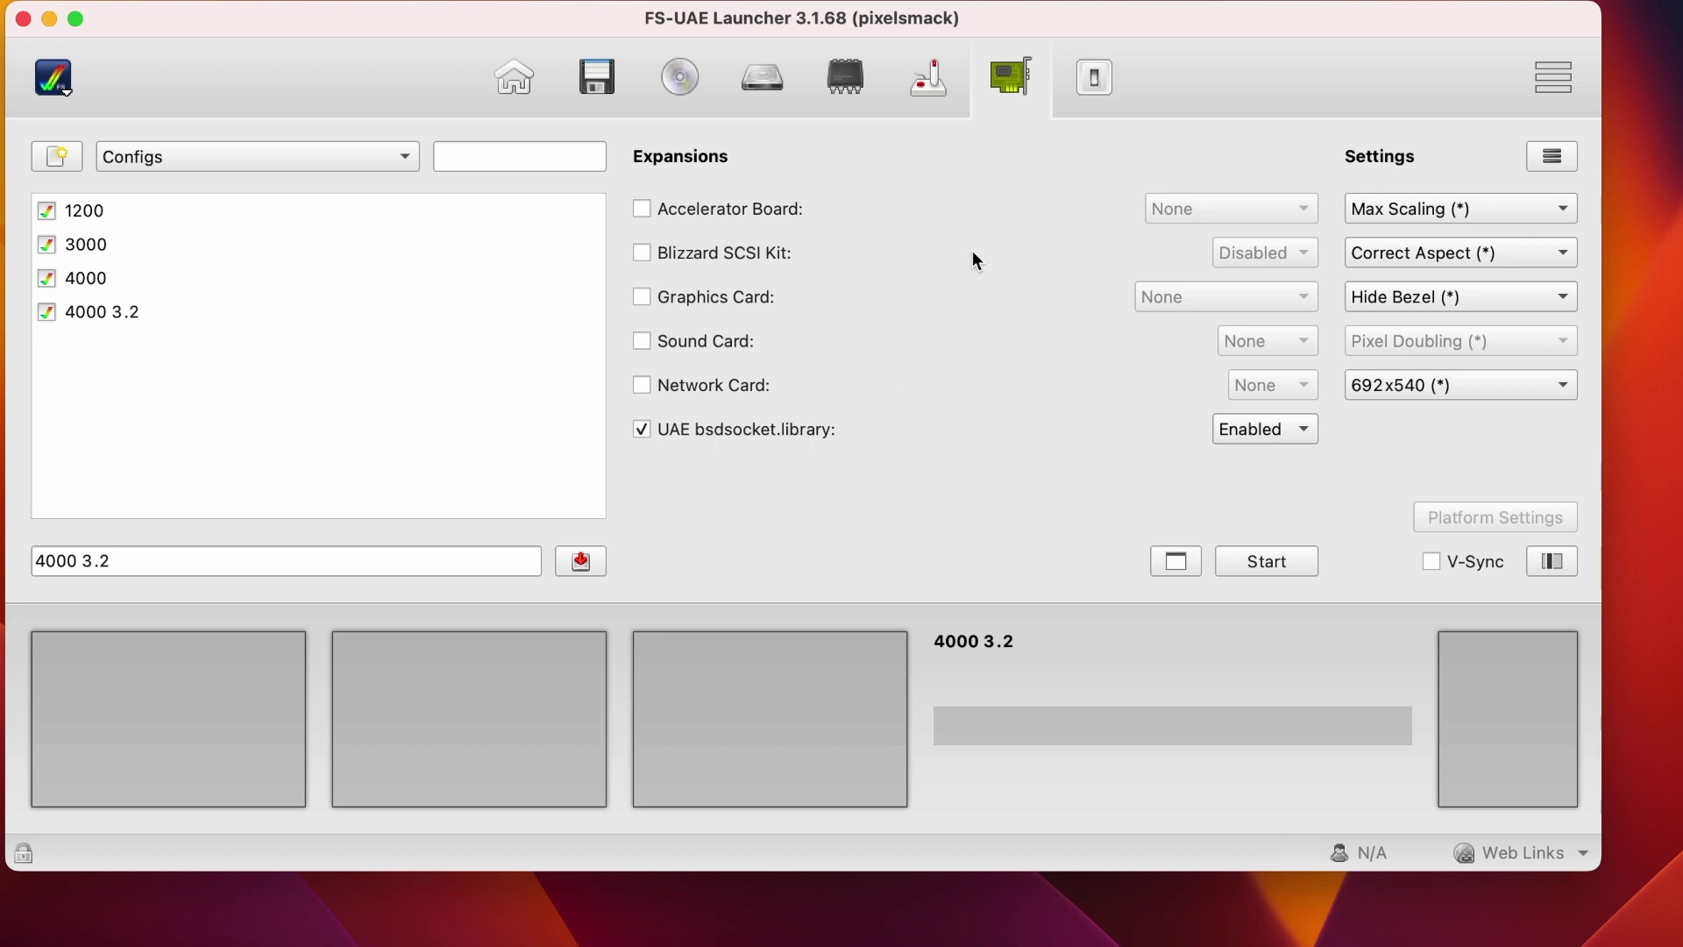
left_click(1097, 79)
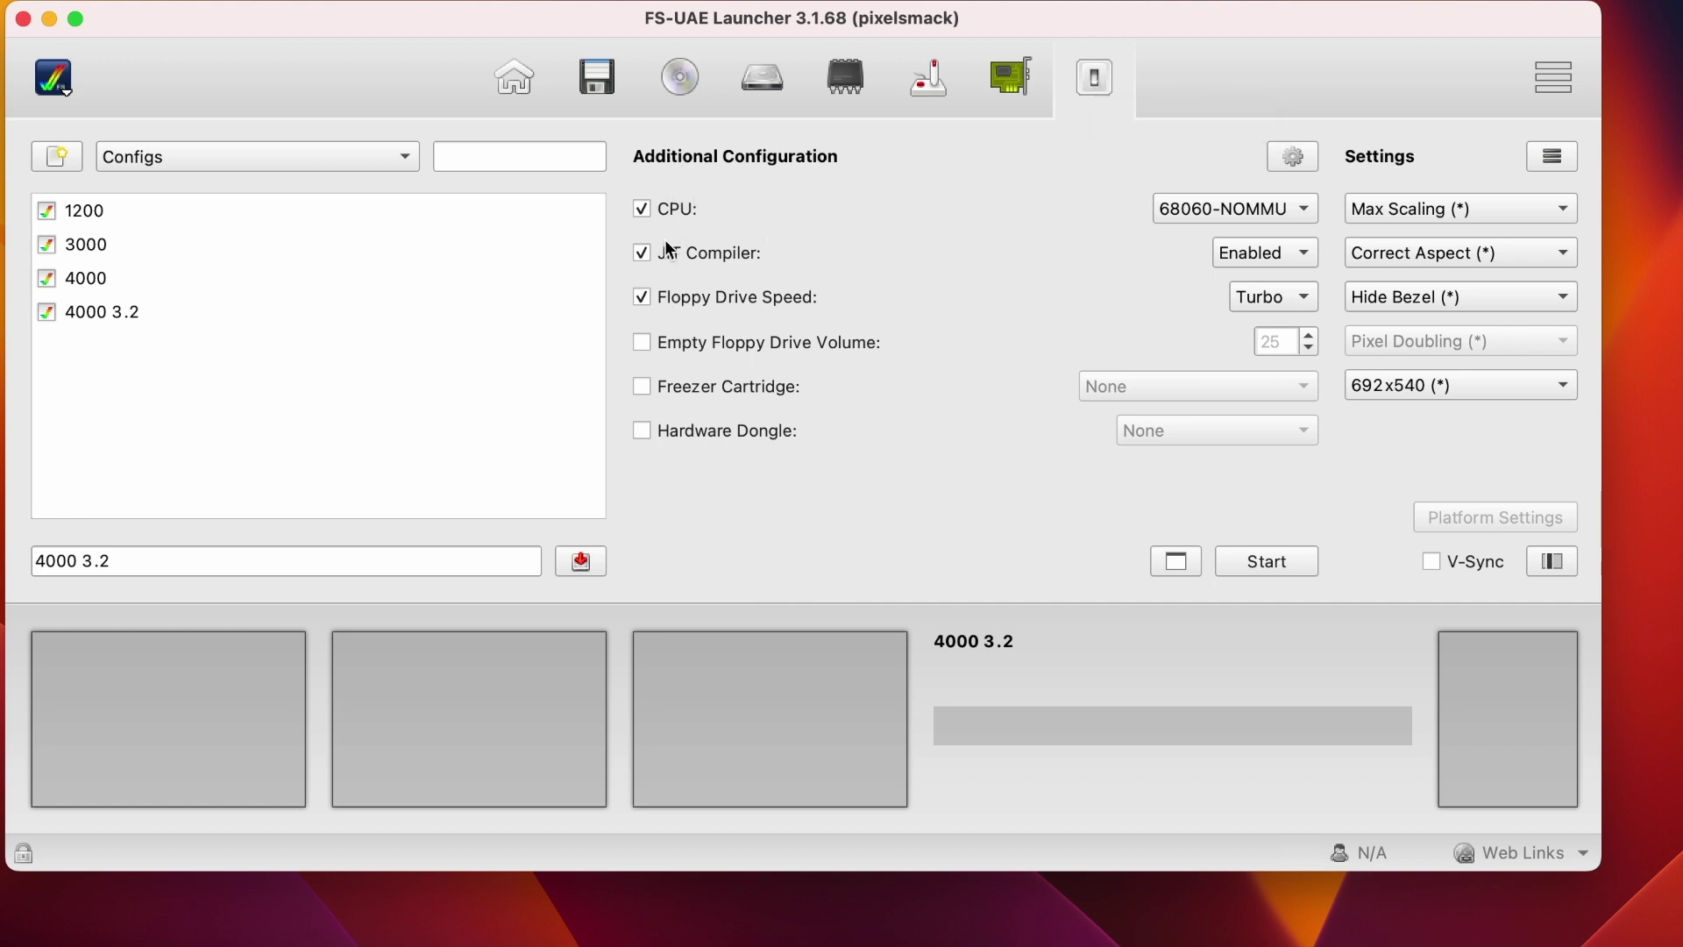
left_click(644, 213)
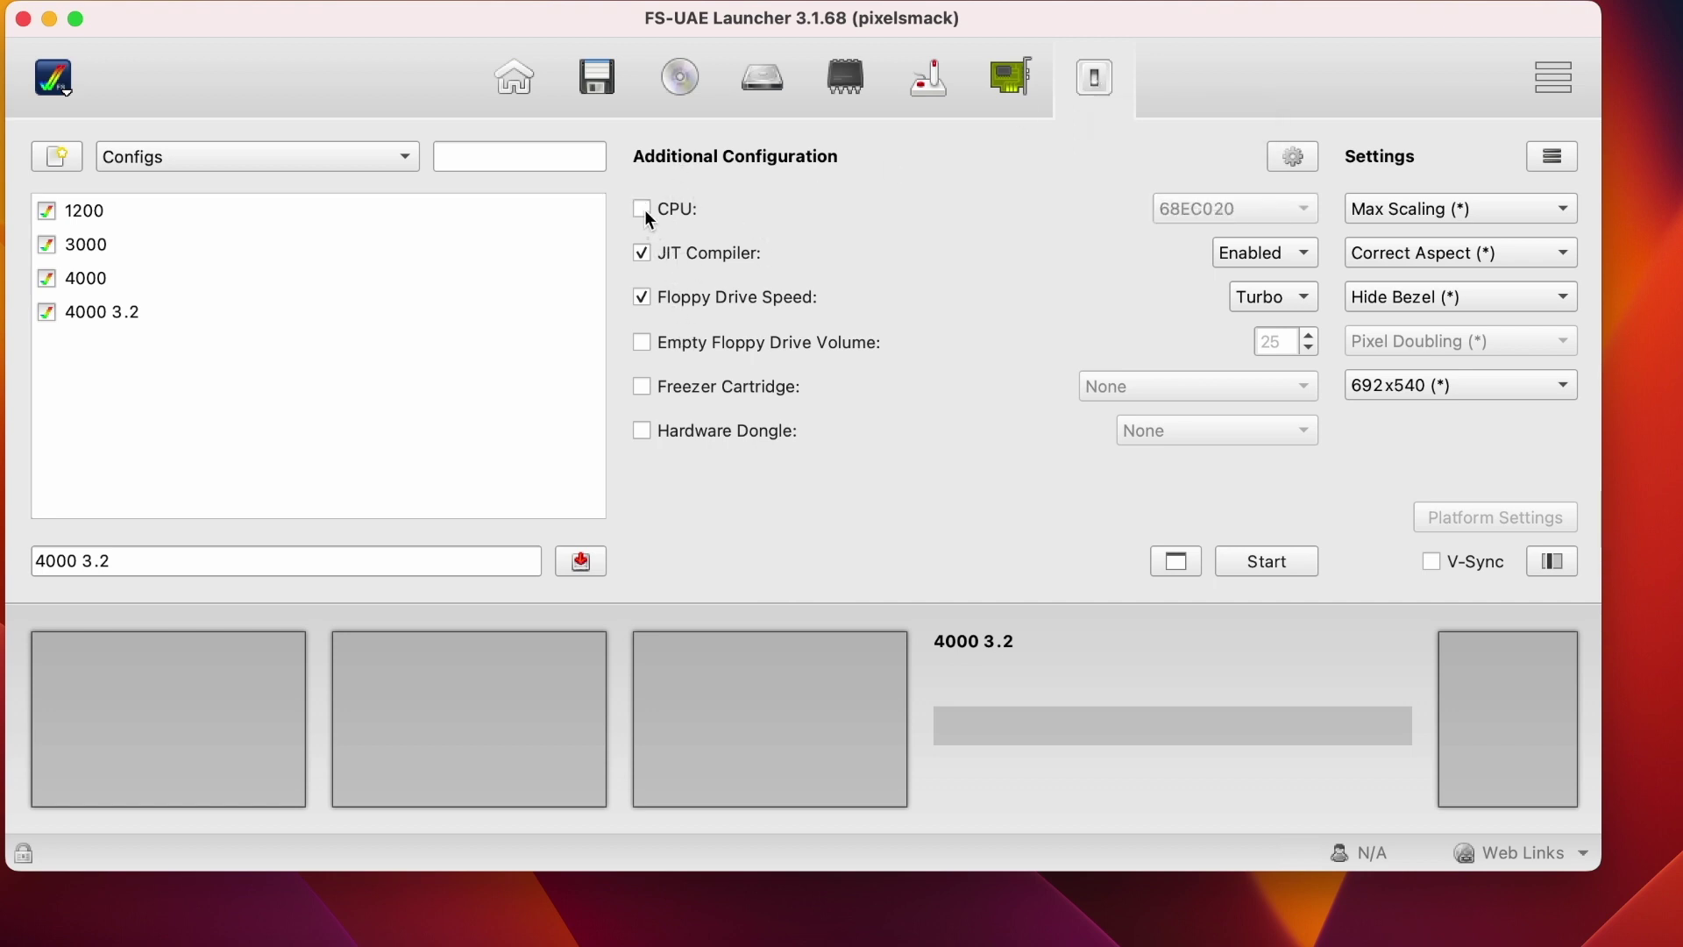
left_click(643, 256)
left_click(647, 301)
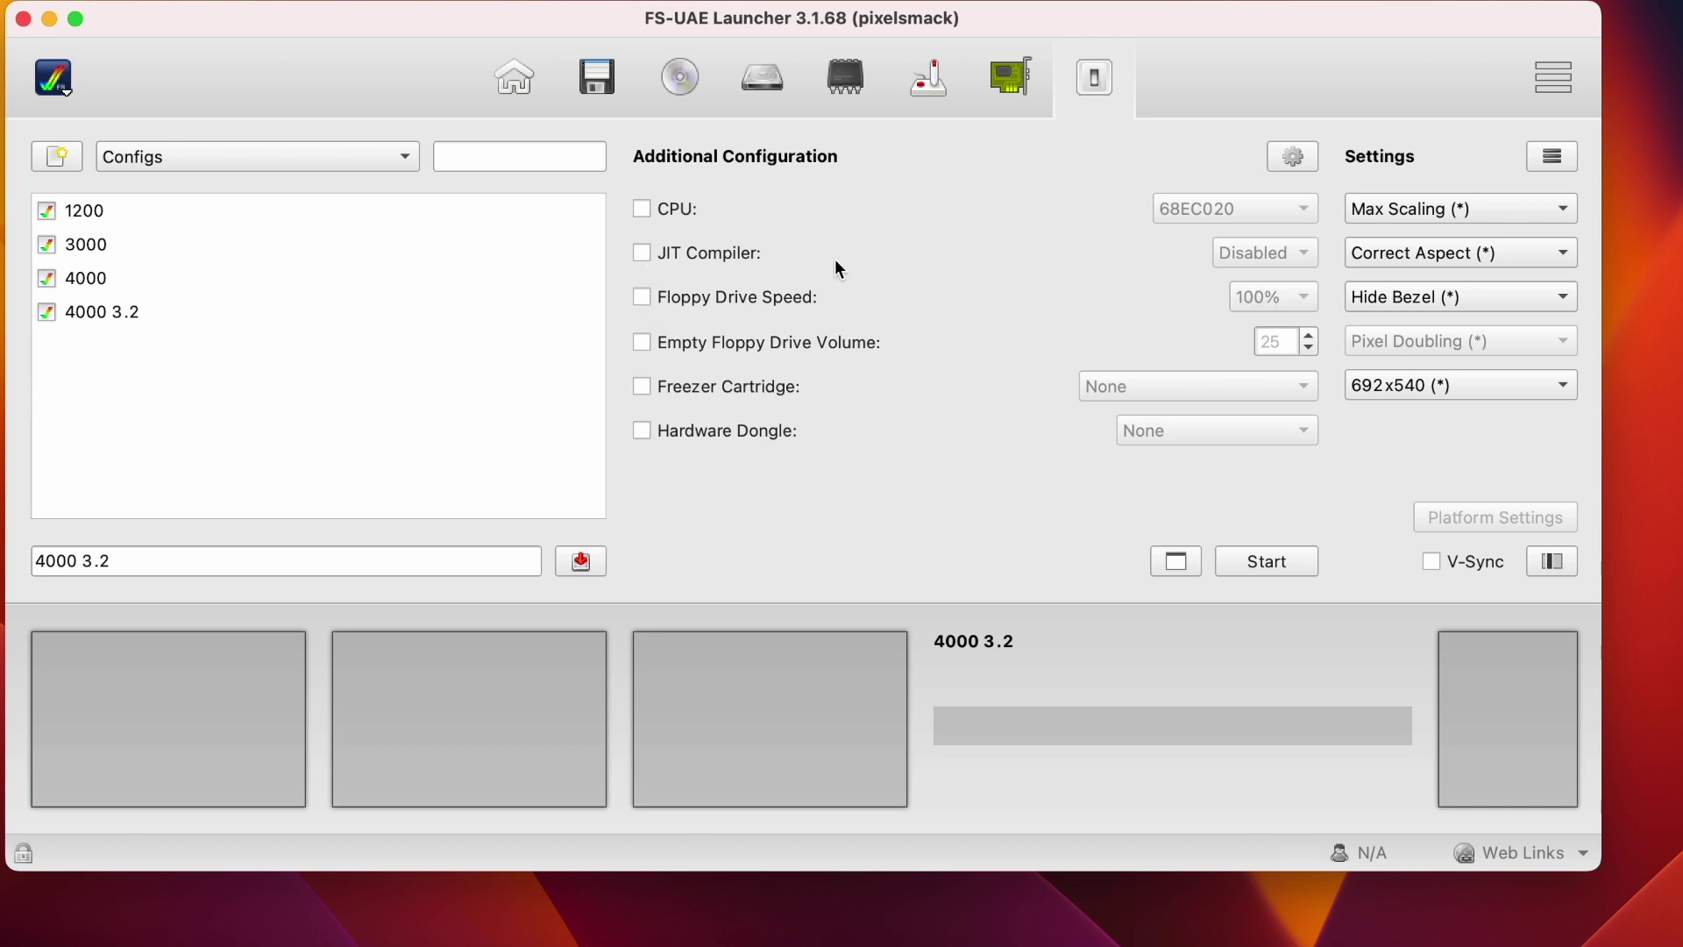
Eject all four hard drives: WB32_4000.hdf, WORK_4000.hdf, Amiga (/Volumes/Files) and Amiga (/Volumes).
left_click(676, 81)
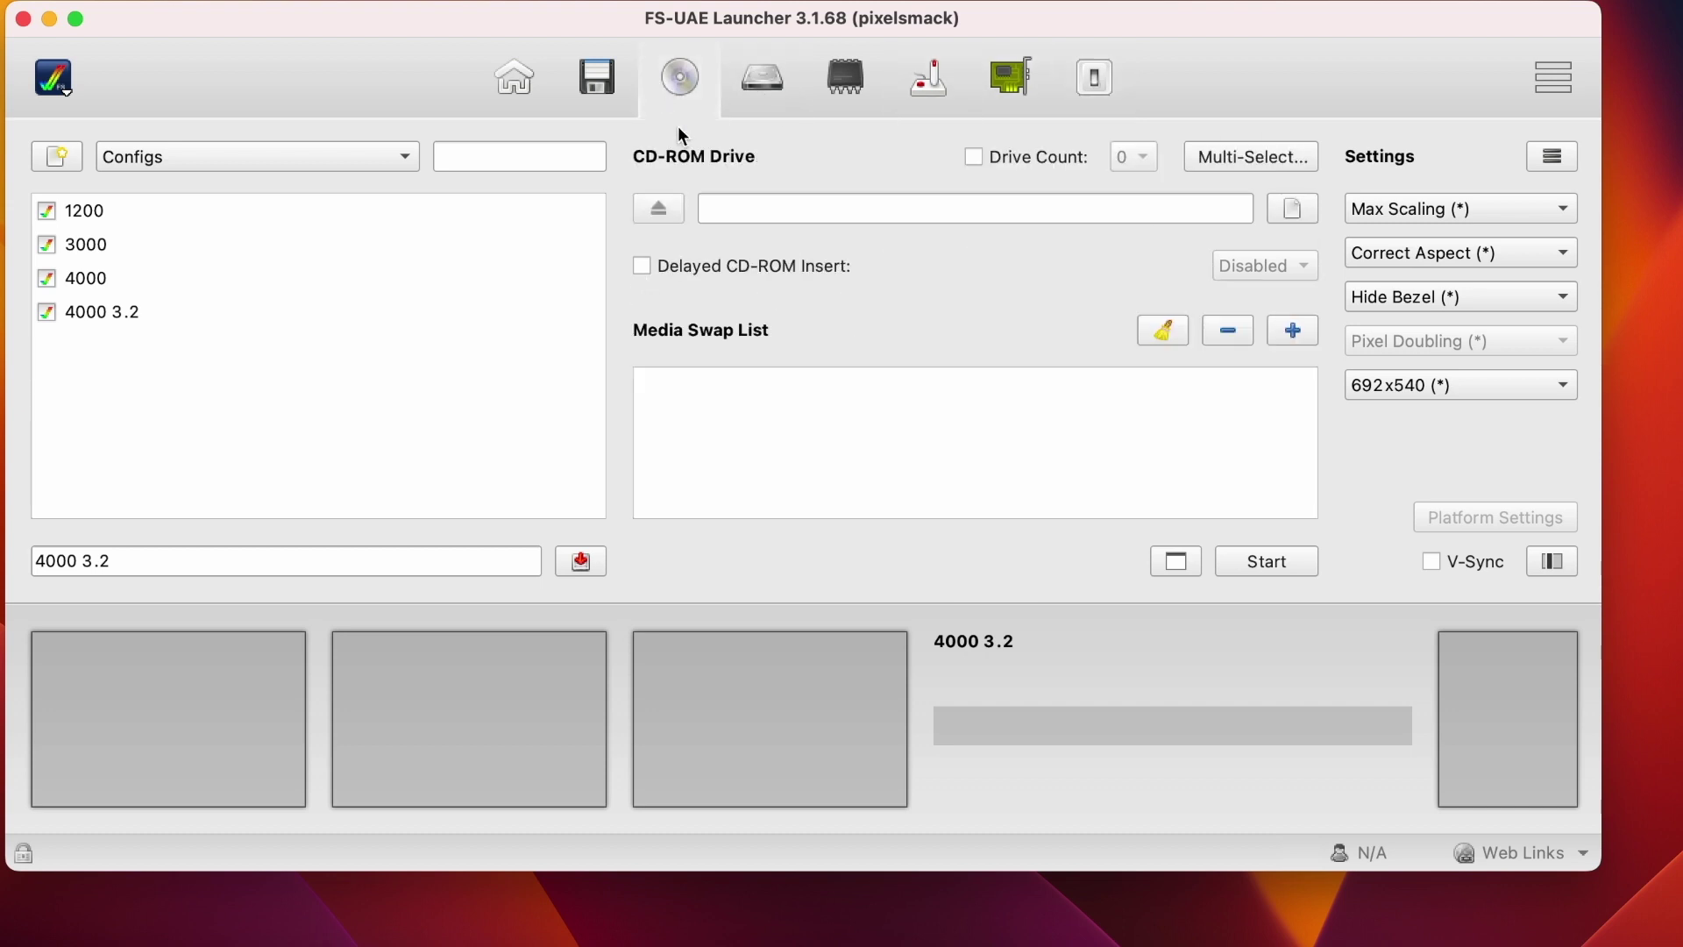
left_click(596, 79)
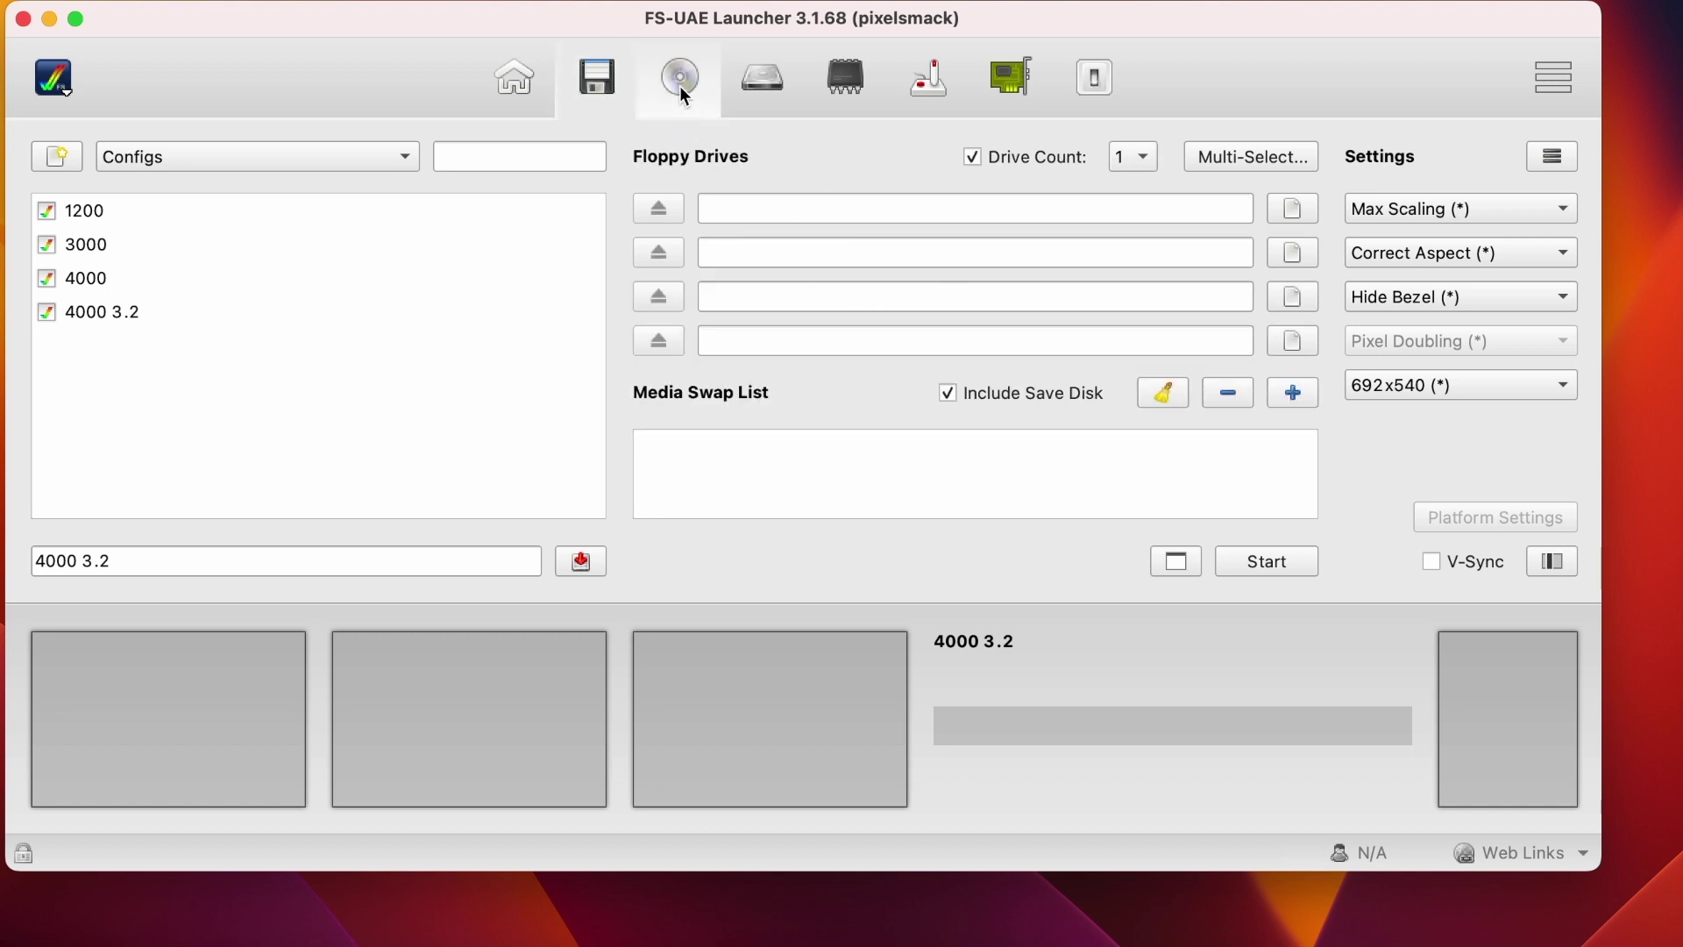
left_click(681, 87)
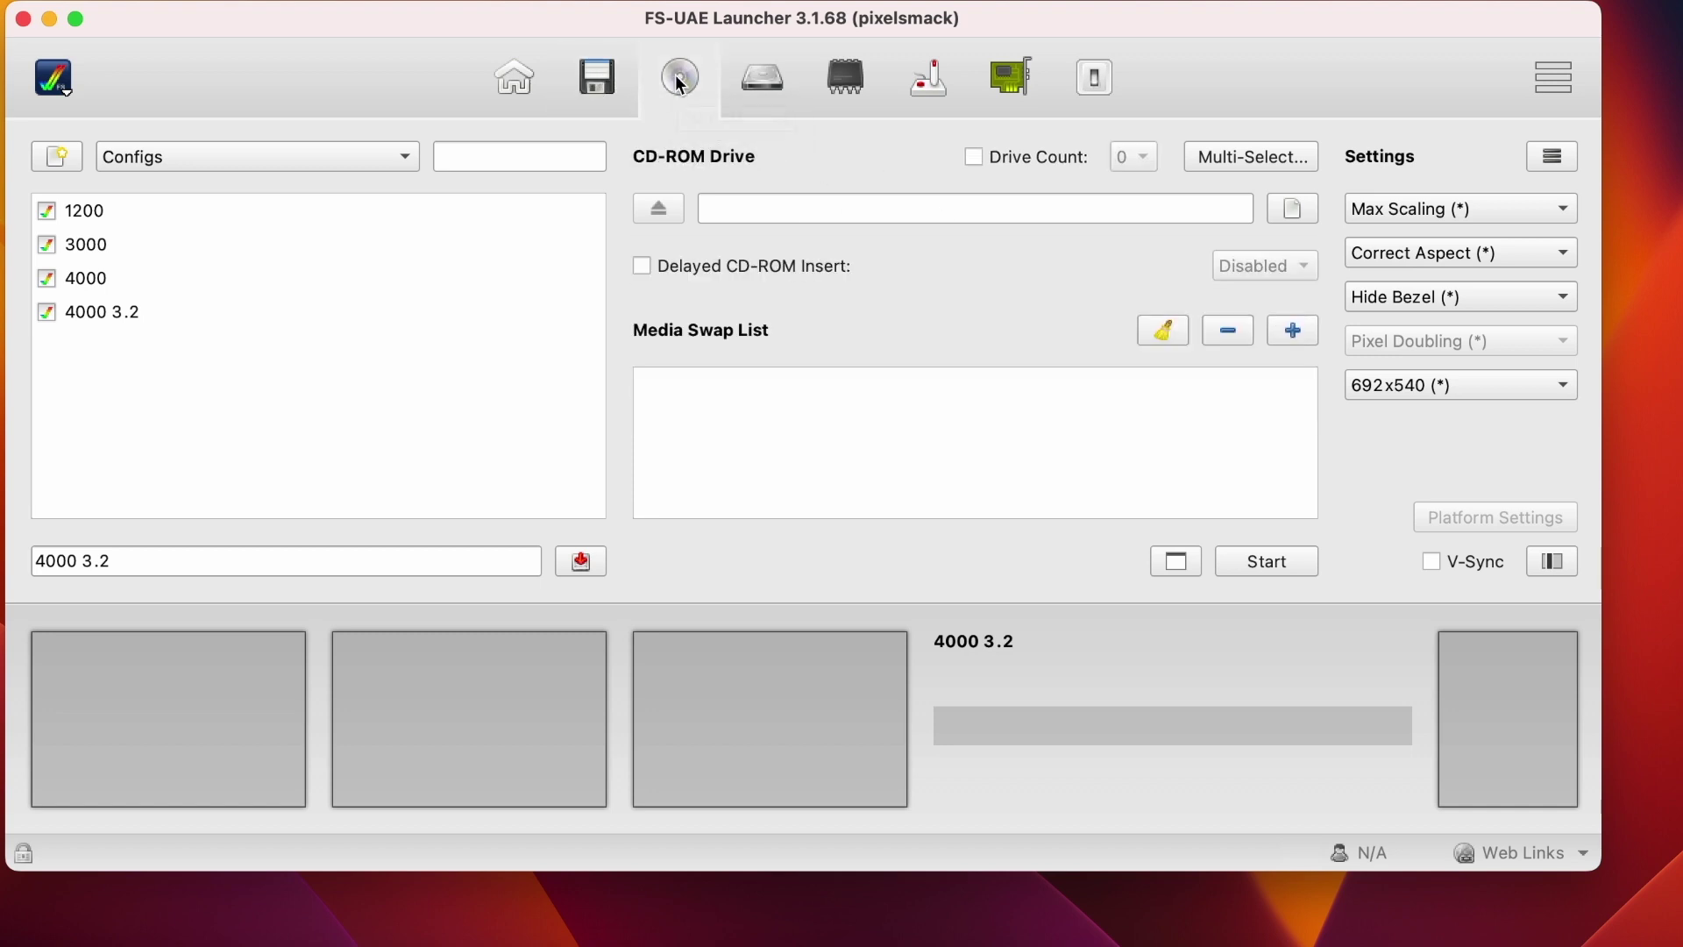
left_click(738, 77)
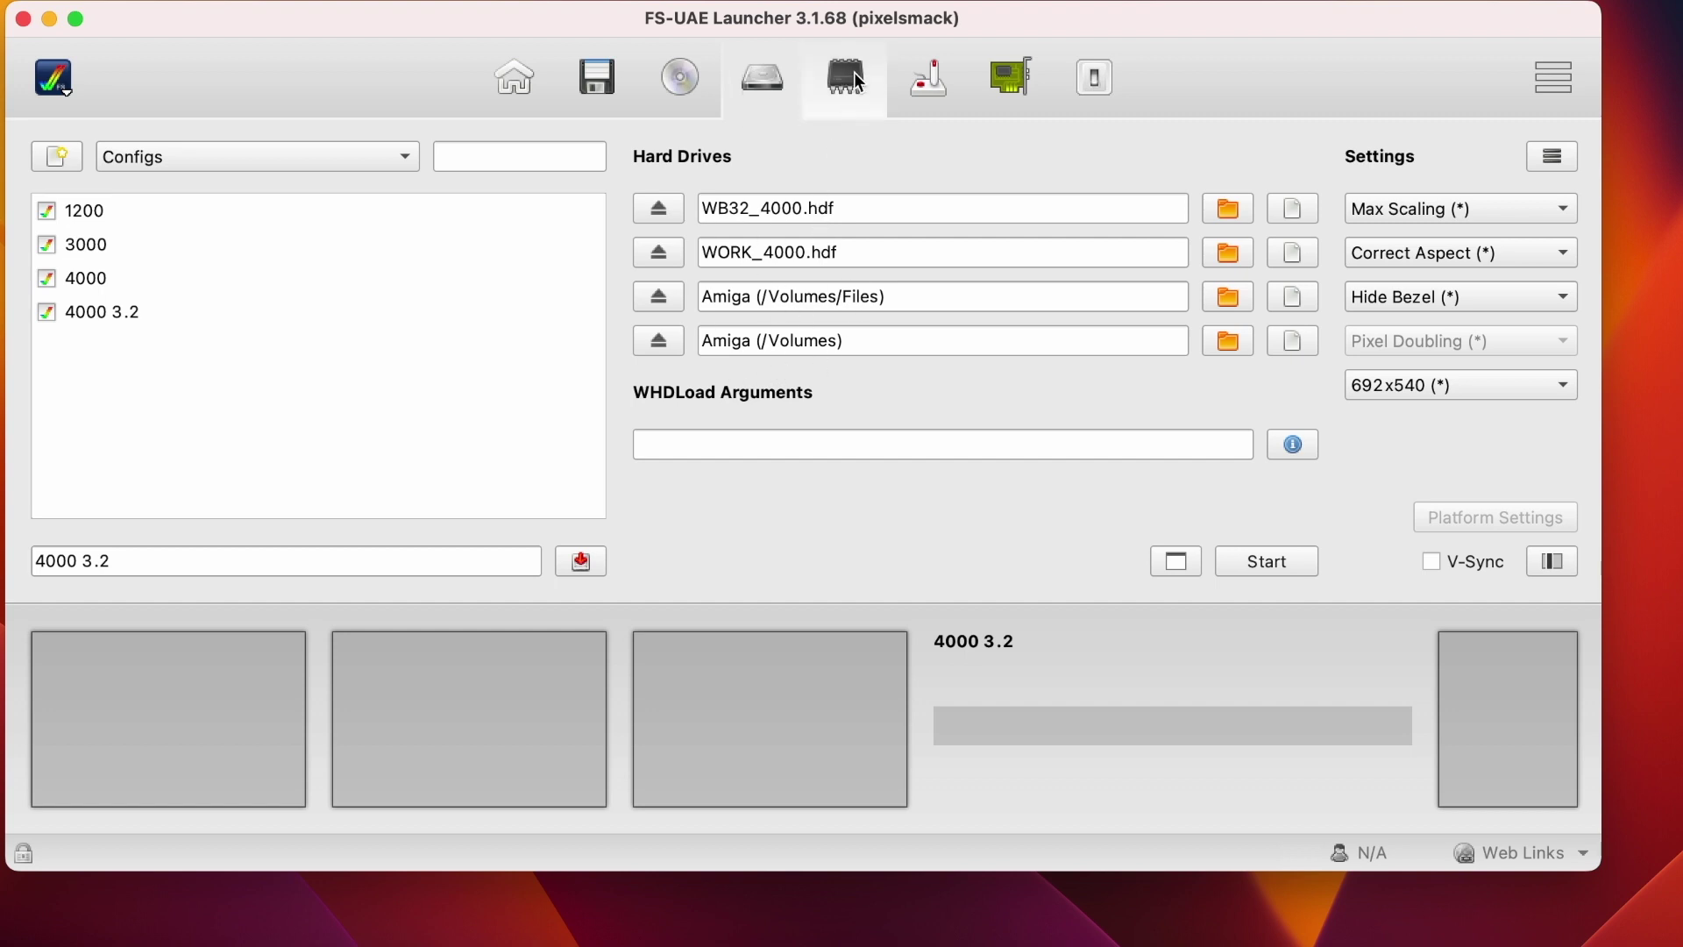
triple_click(860, 207)
left_click(659, 210)
left_click(659, 252)
left_click(659, 297)
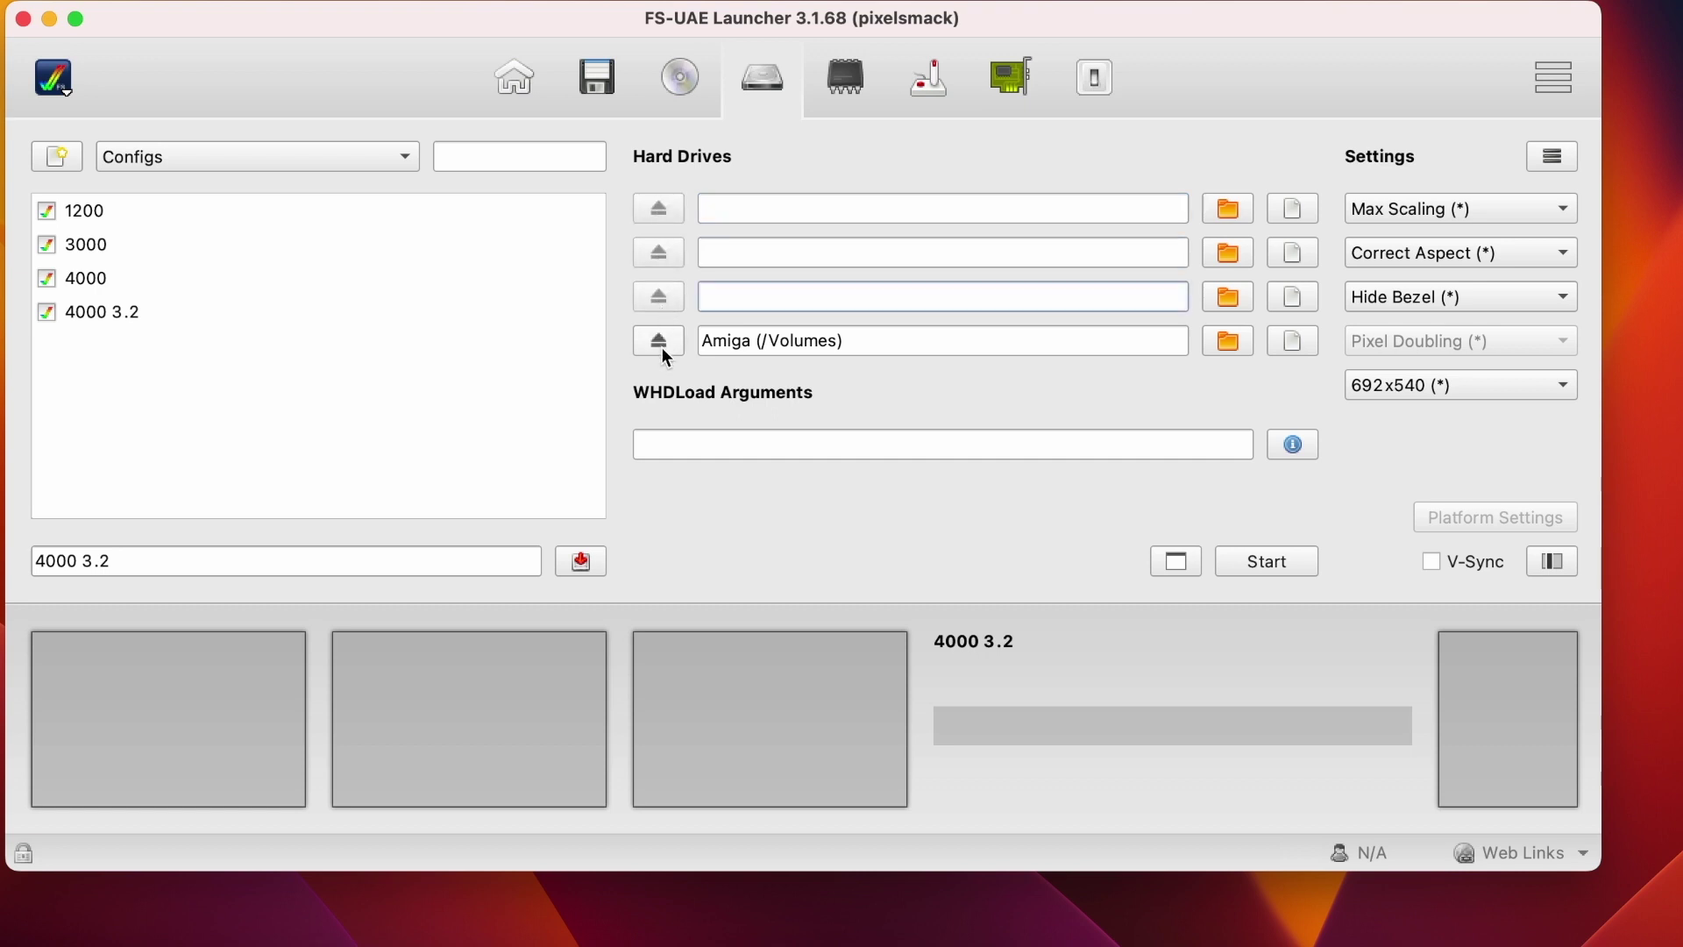
left_click(661, 342)
Disable the UAE bsdsocket.library expansion.
left_click(845, 81)
left_click(929, 81)
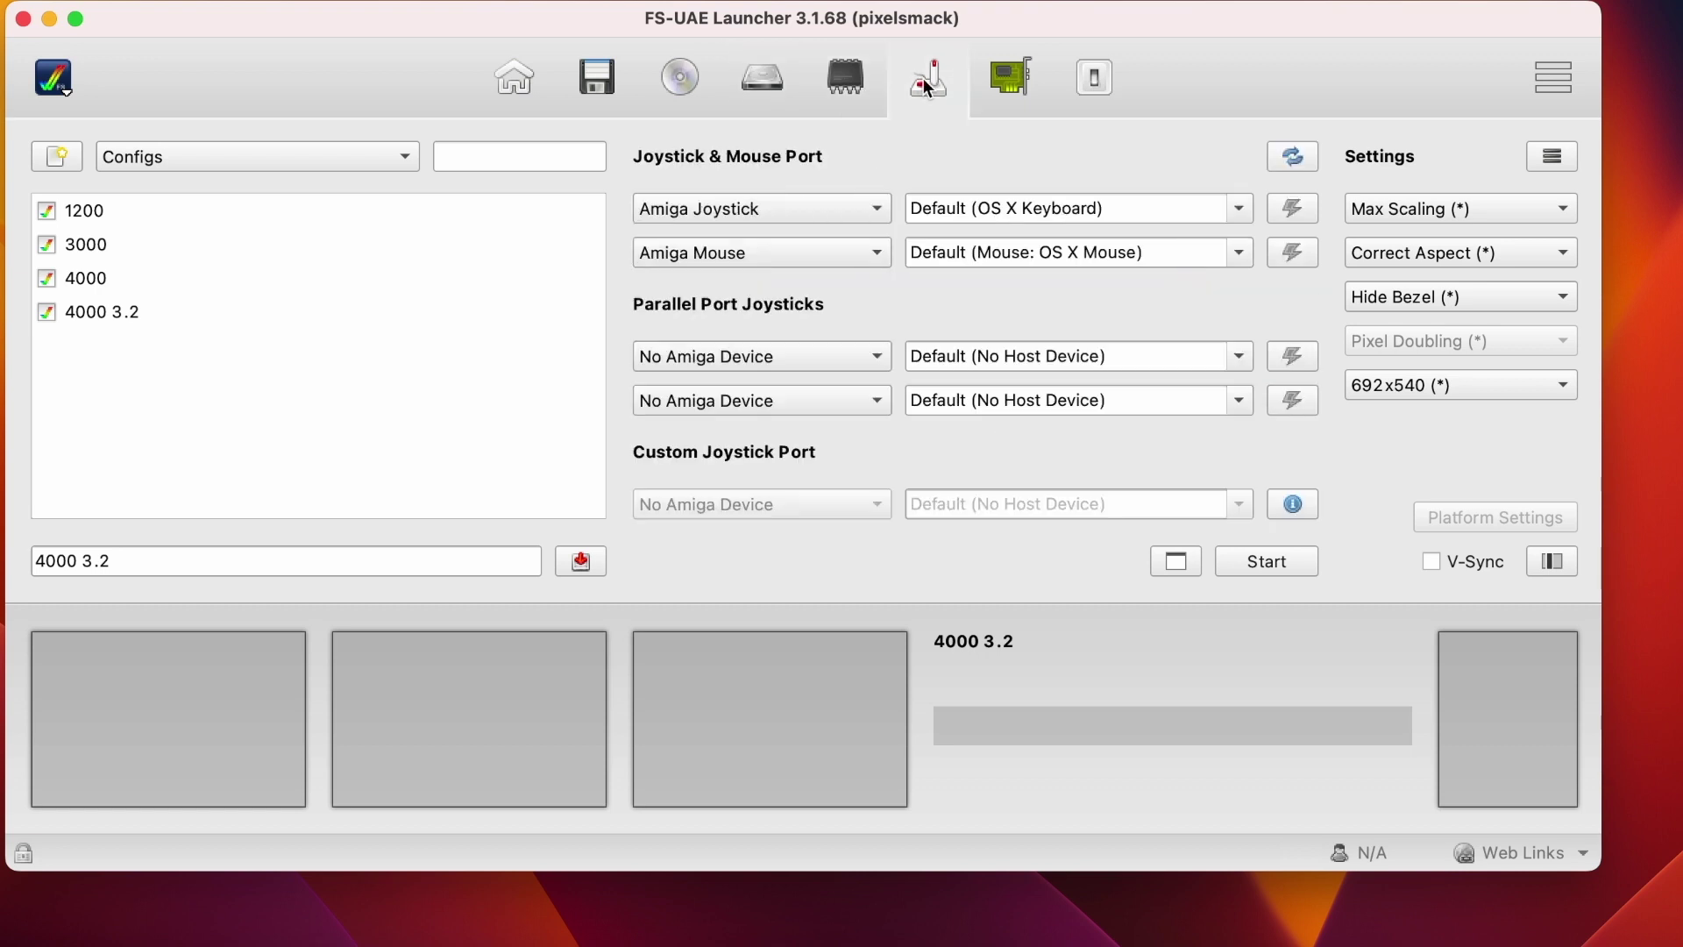
left_click(996, 83)
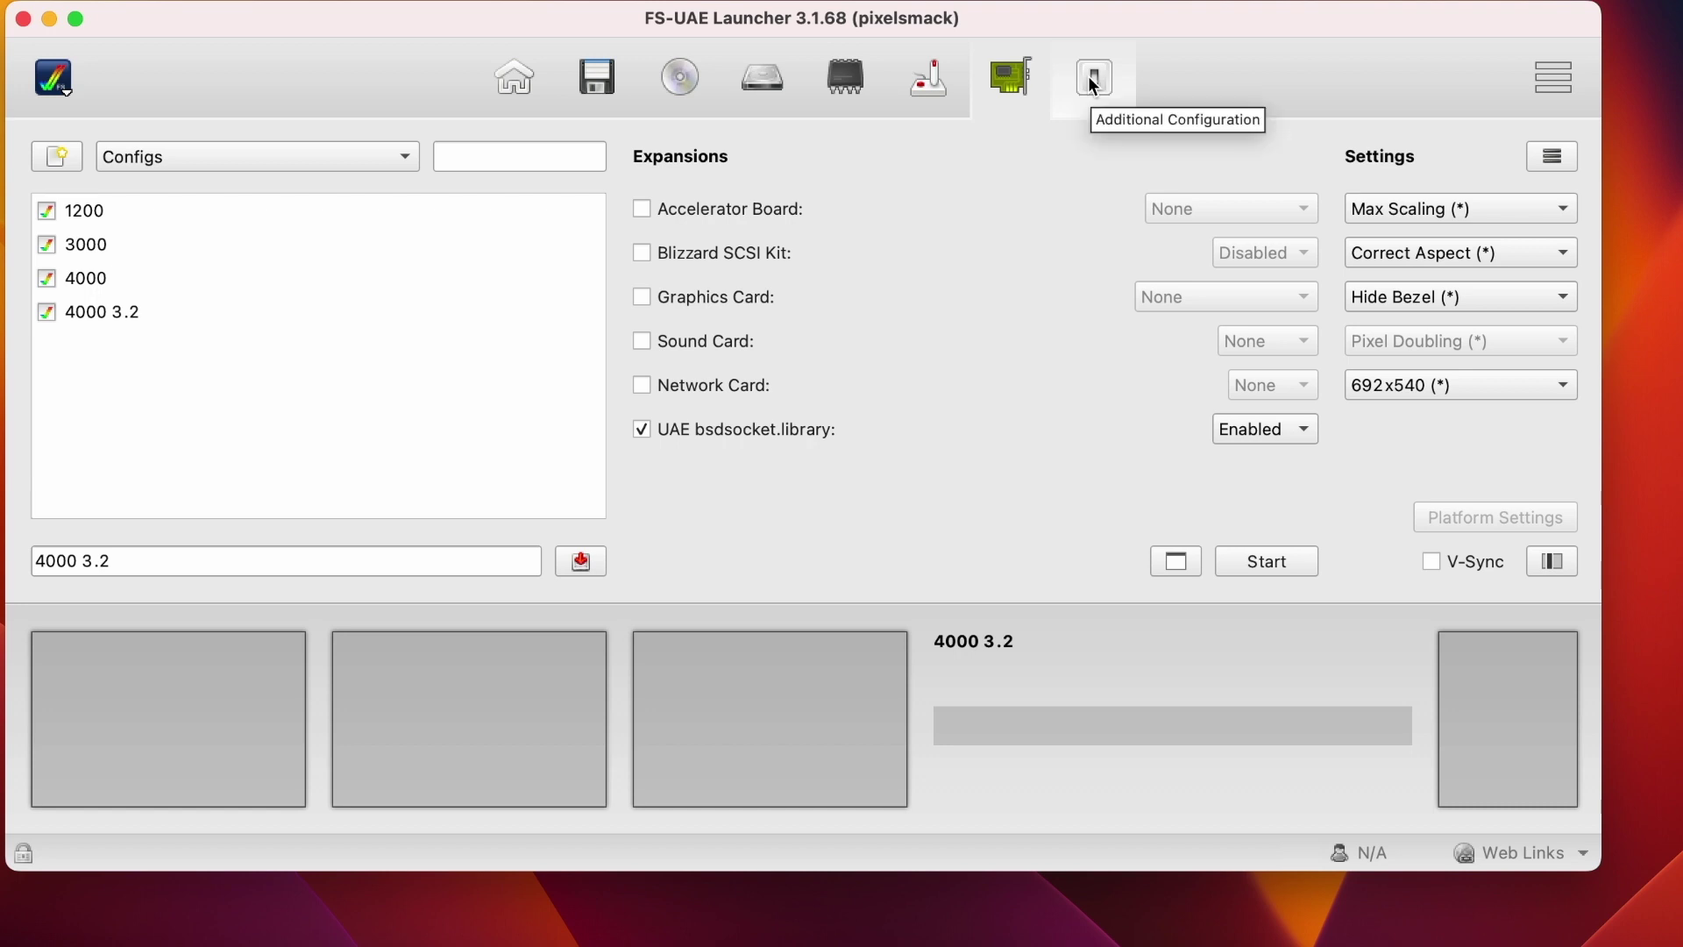
left_click(645, 433)
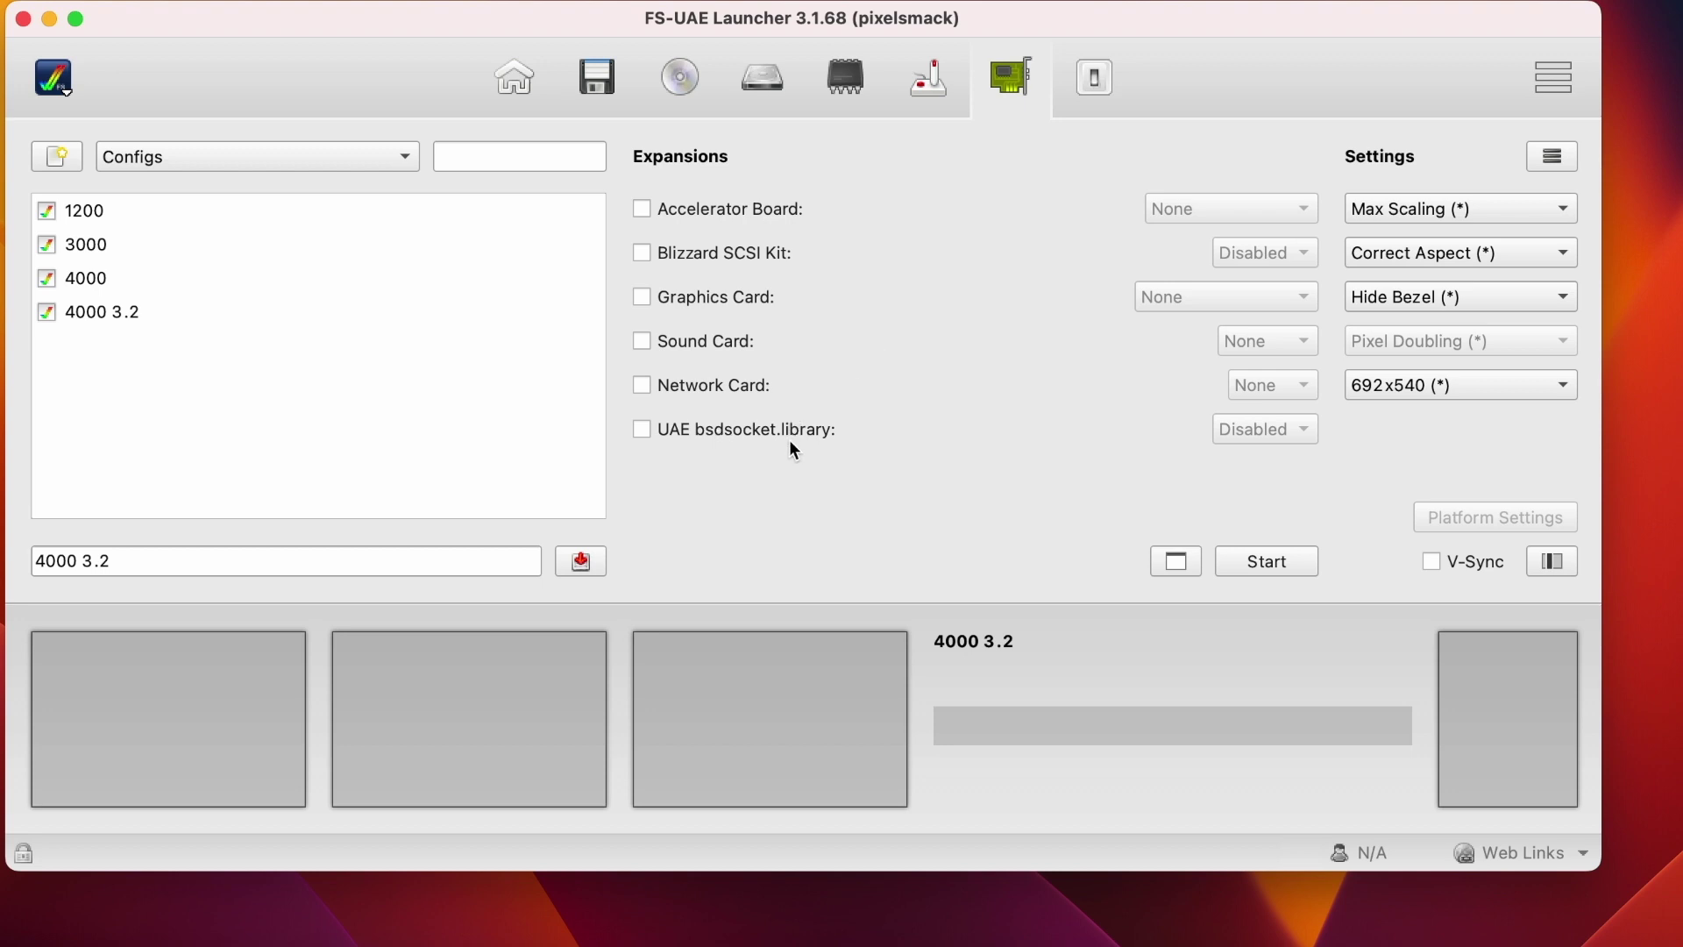
Review the model, ROM & RAM, expansion and additional configuration settings, including the CPU types offered, leaving the CPU override off.
left_click(1100, 76)
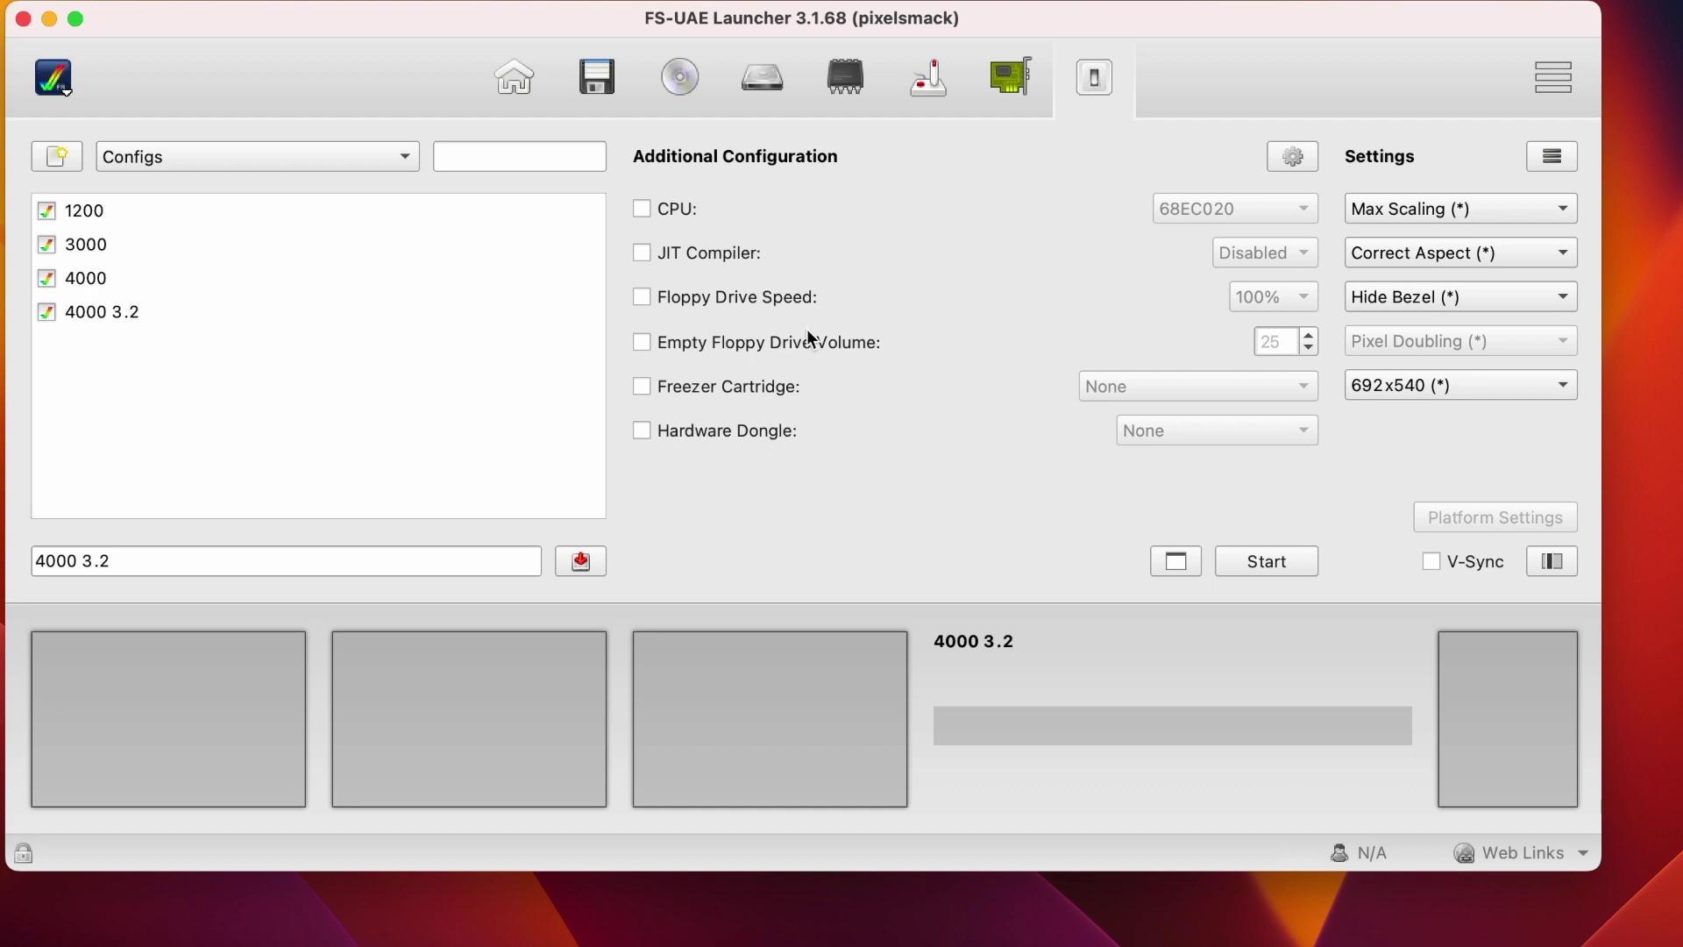
left_click(517, 81)
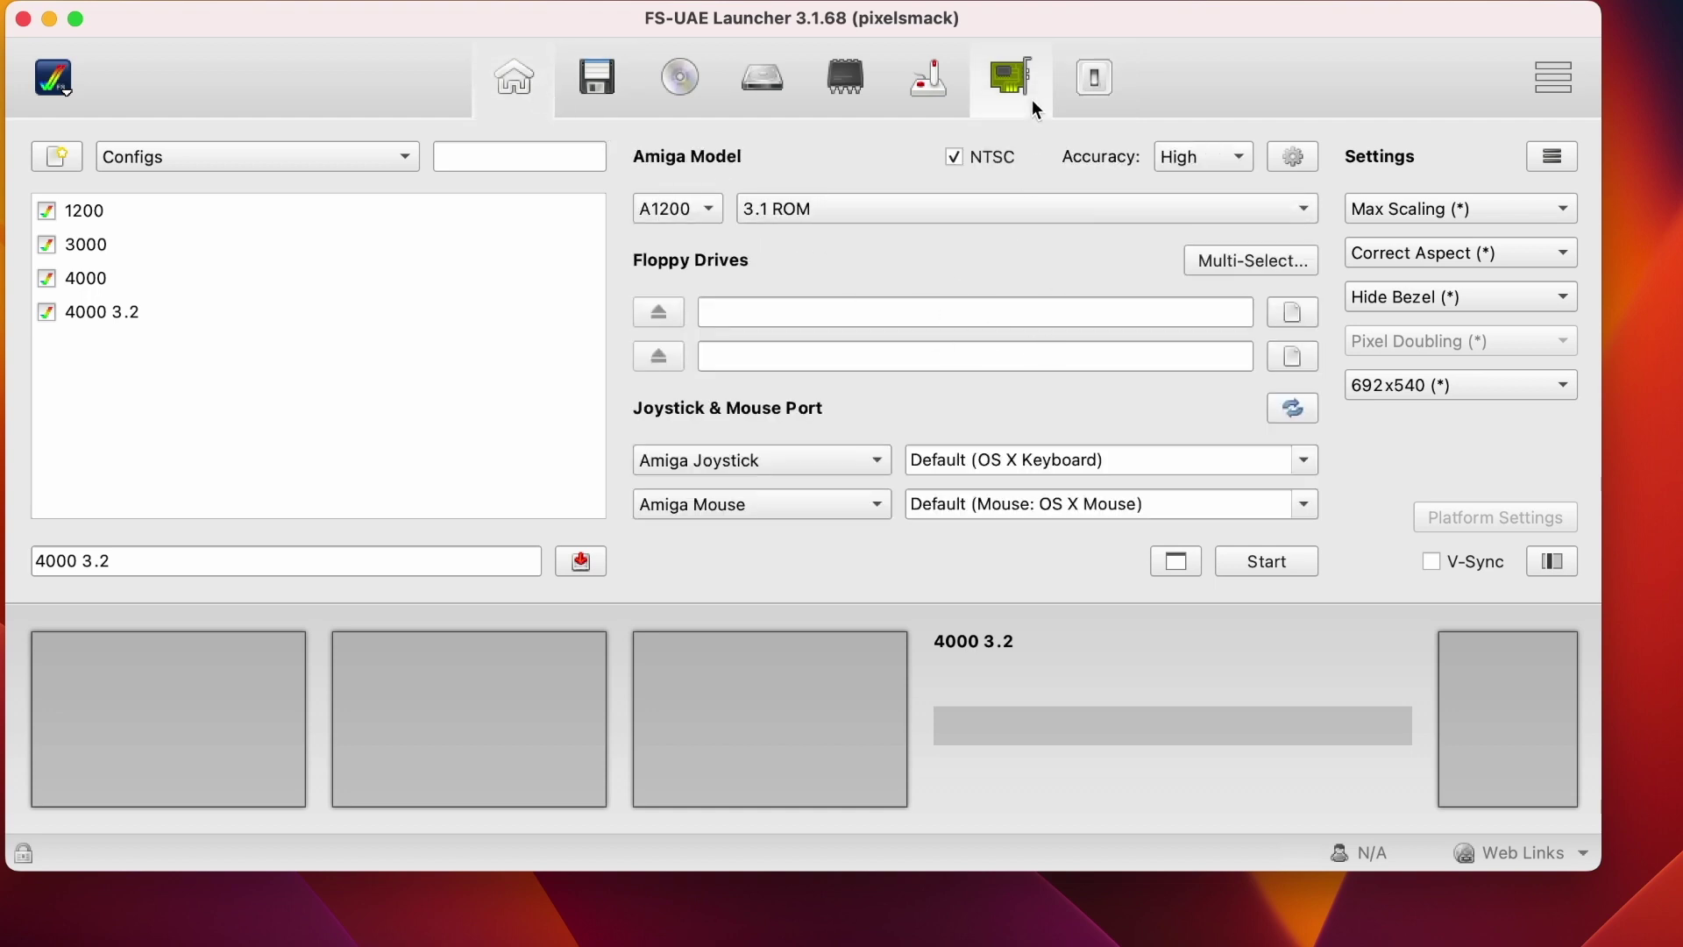
left_click(862, 64)
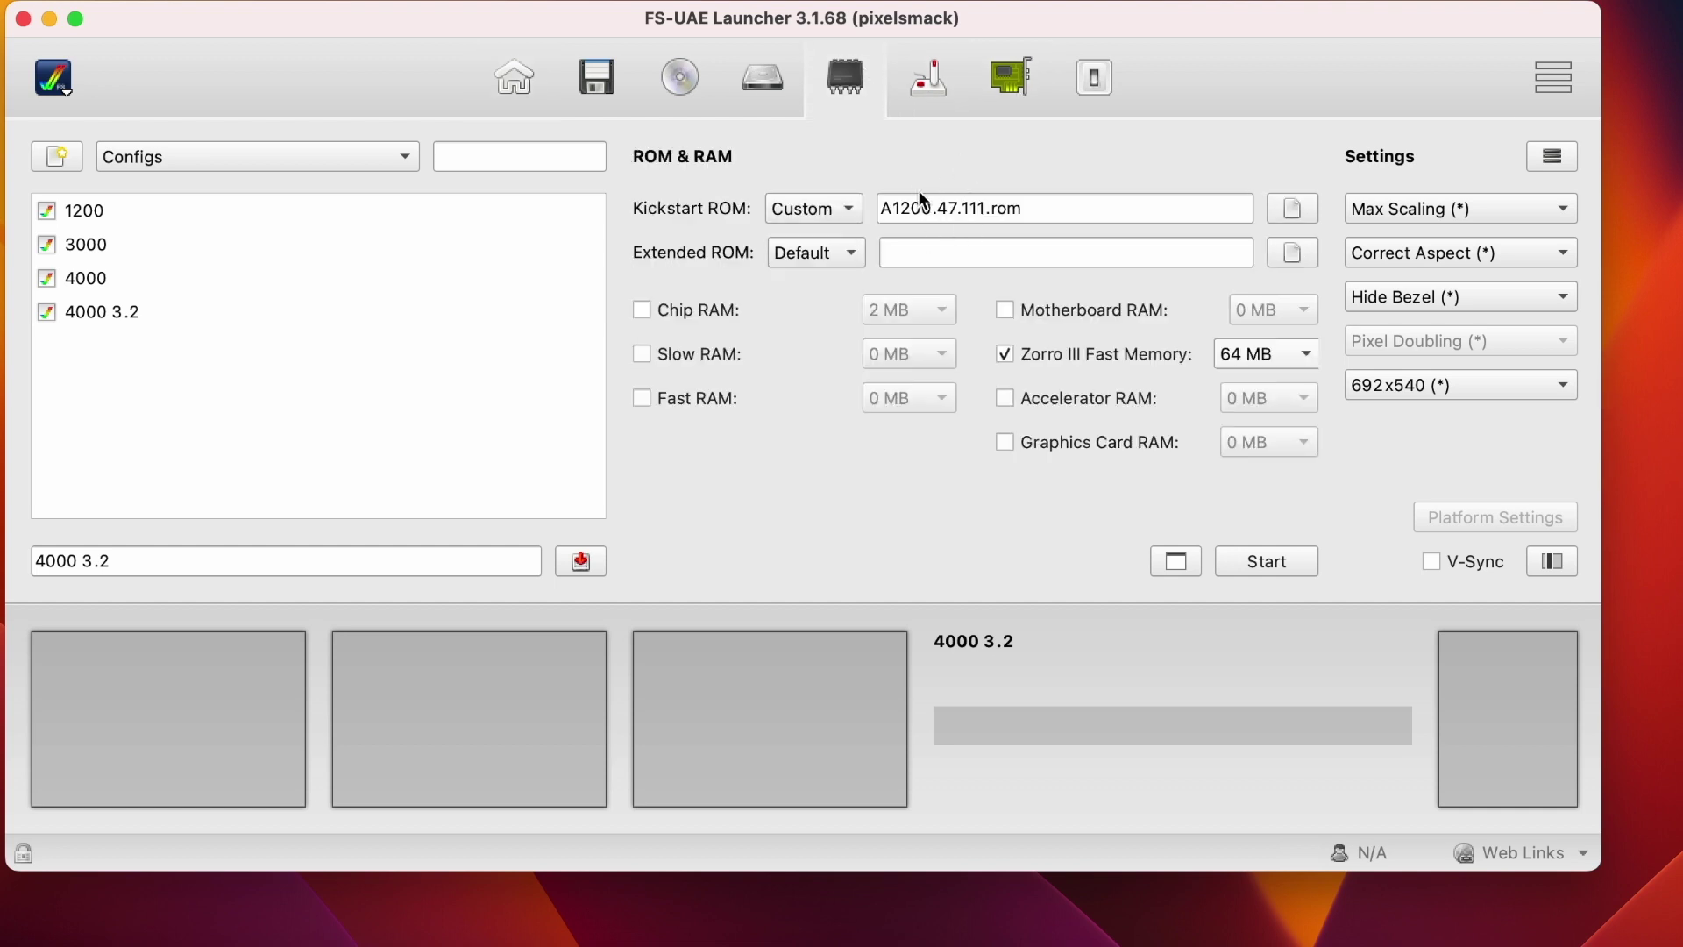
left_click(1008, 86)
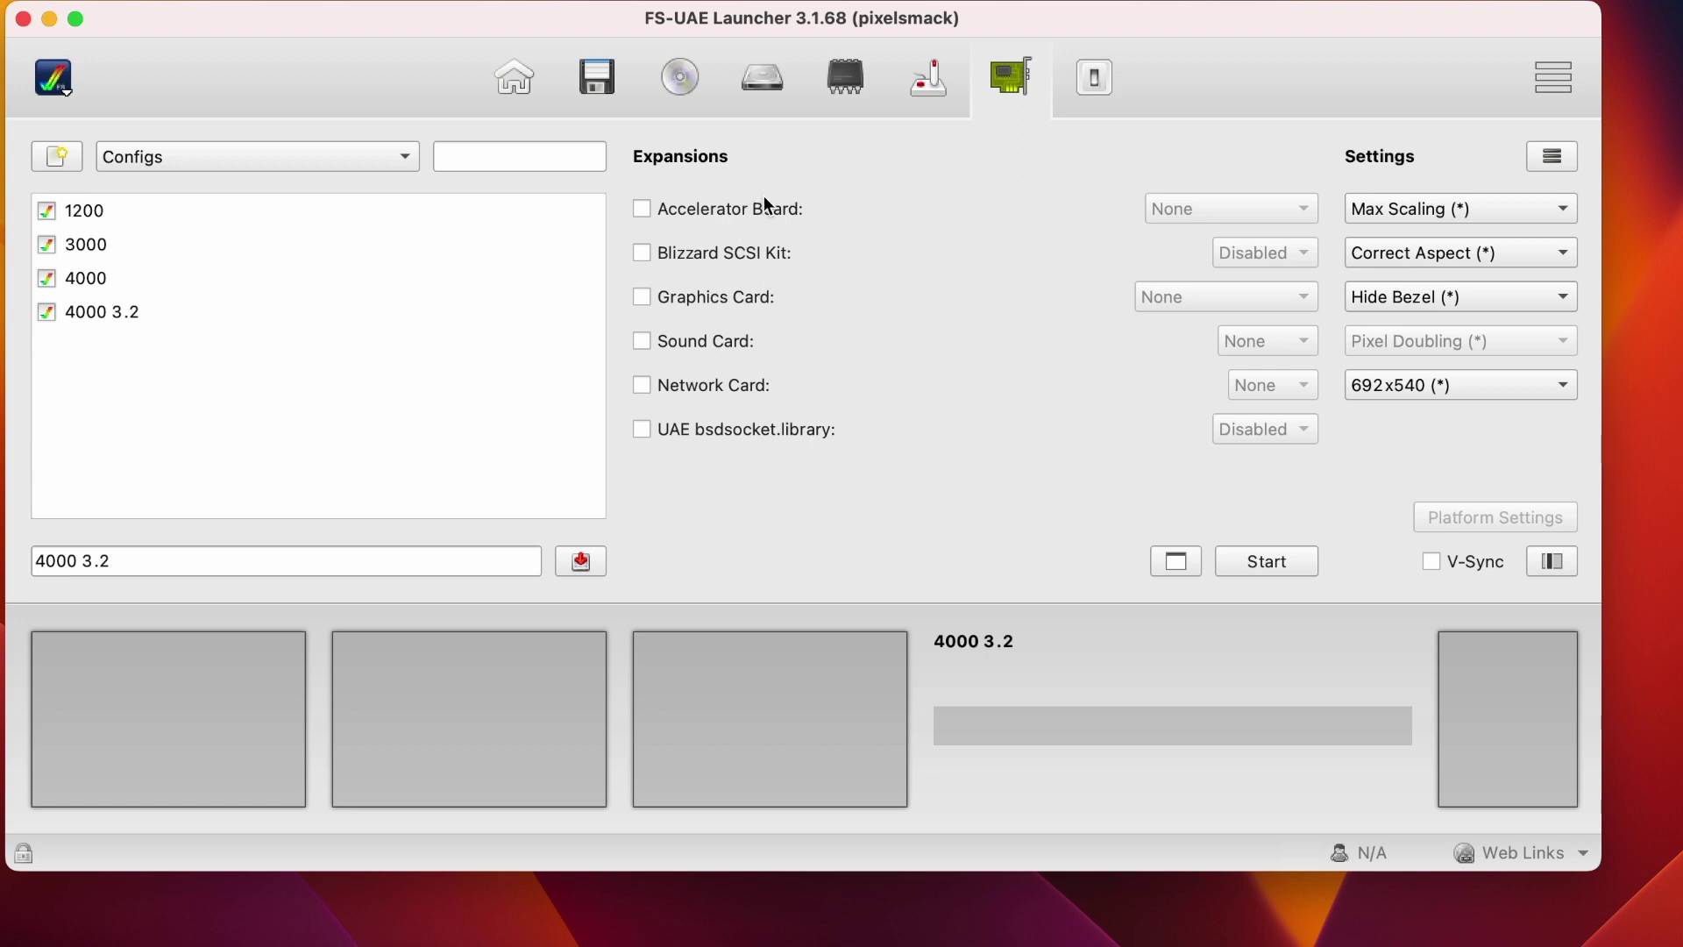
left_click(1097, 97)
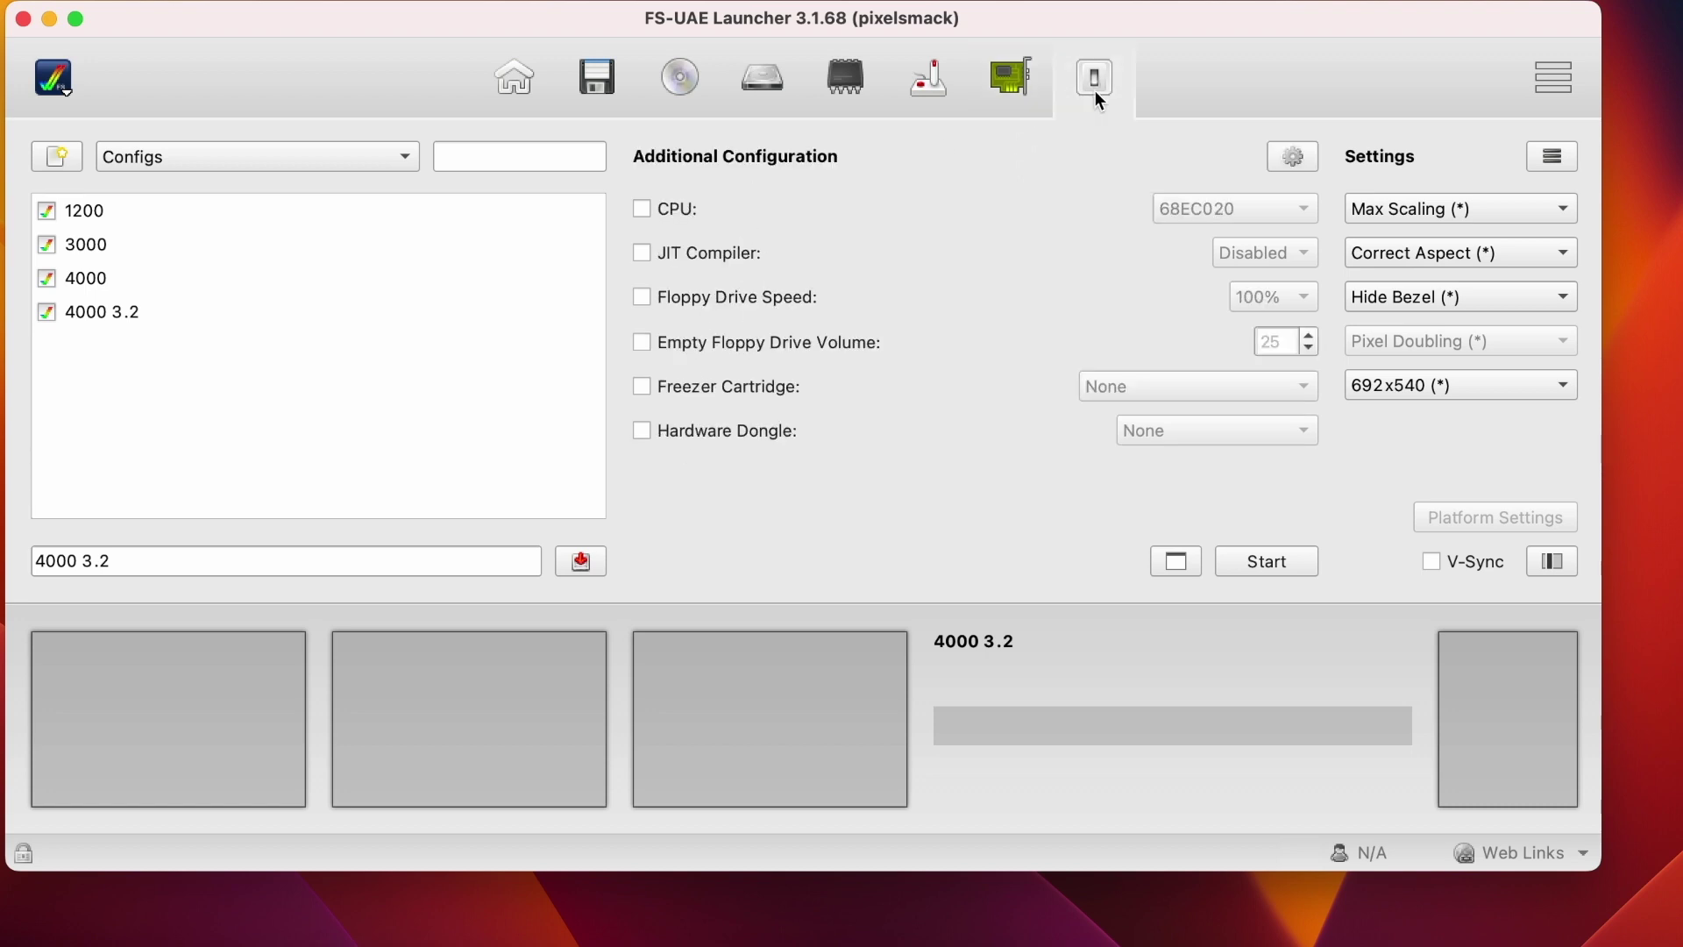
left_click(673, 215)
left_click(1243, 211)
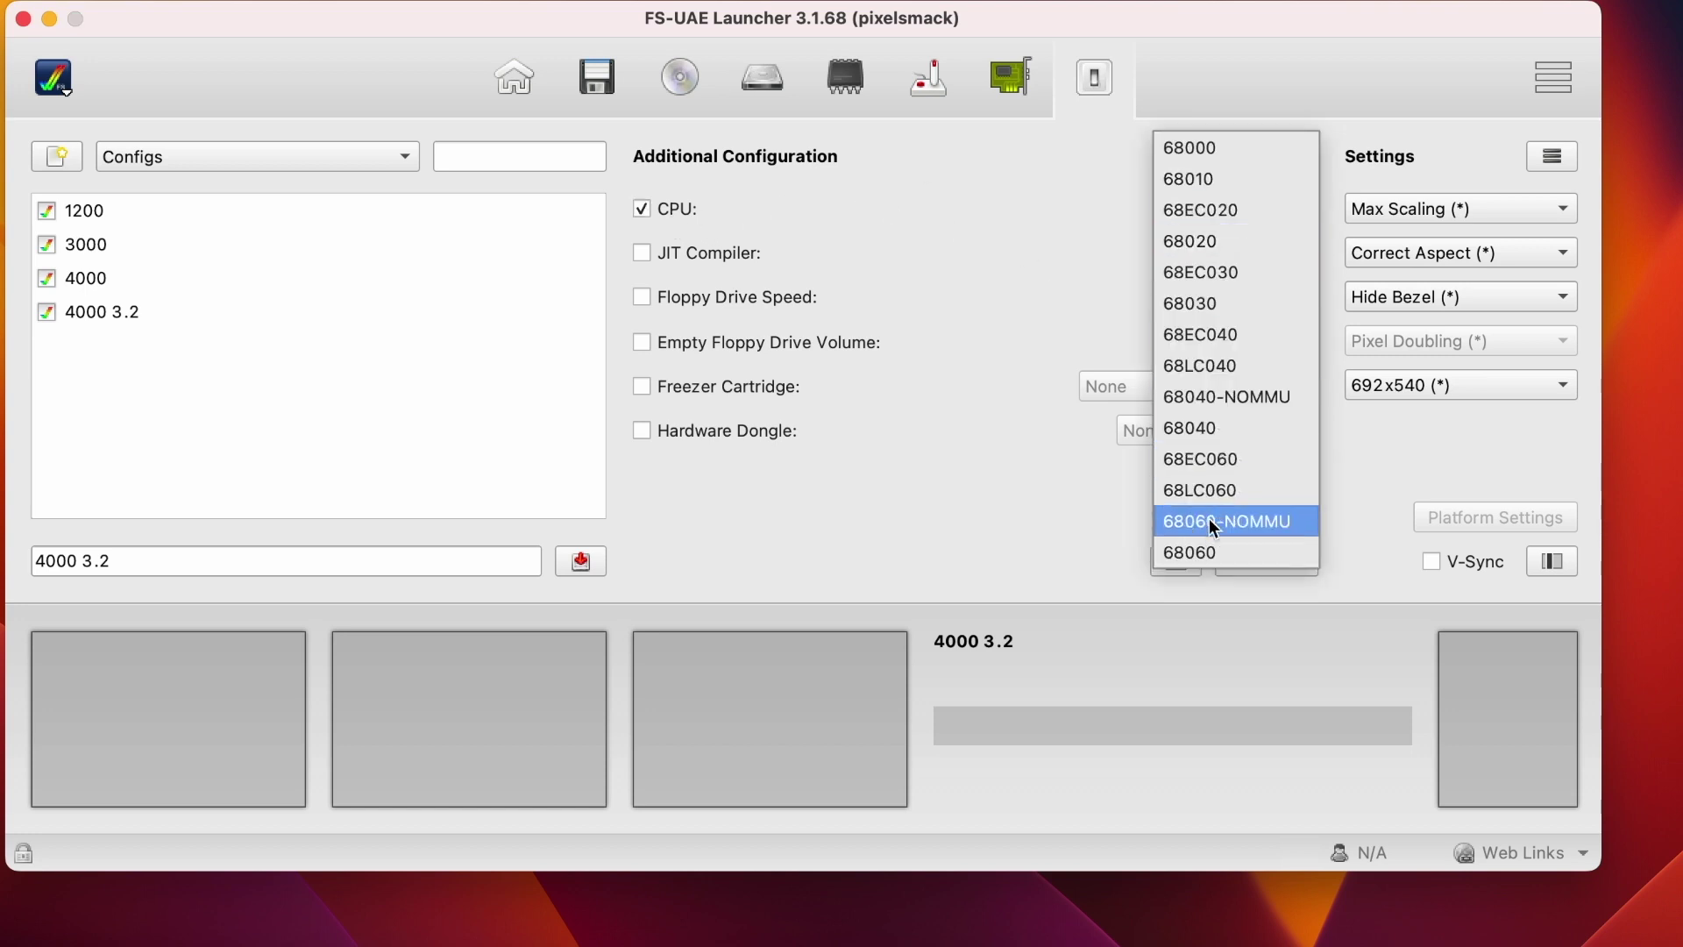
left_click(681, 212)
left_click(668, 215)
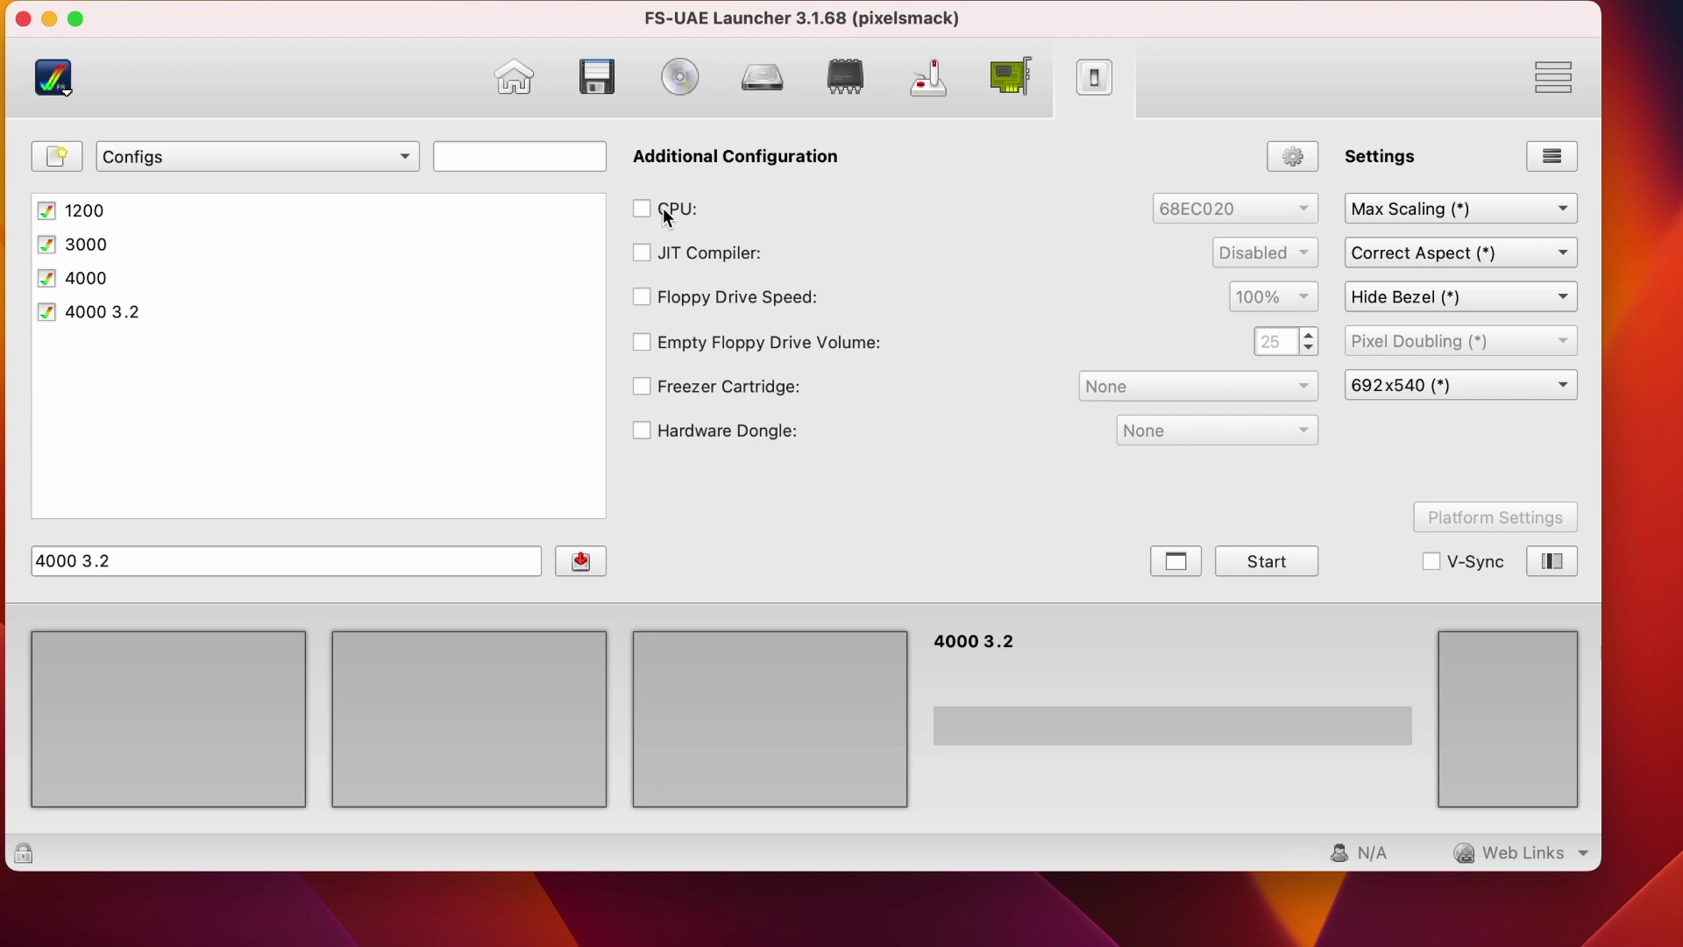
Enable the Floppy Drive Speed override, set it to Turbo, and return to the main Amiga model settings.
left_click(653, 307)
left_click(1266, 302)
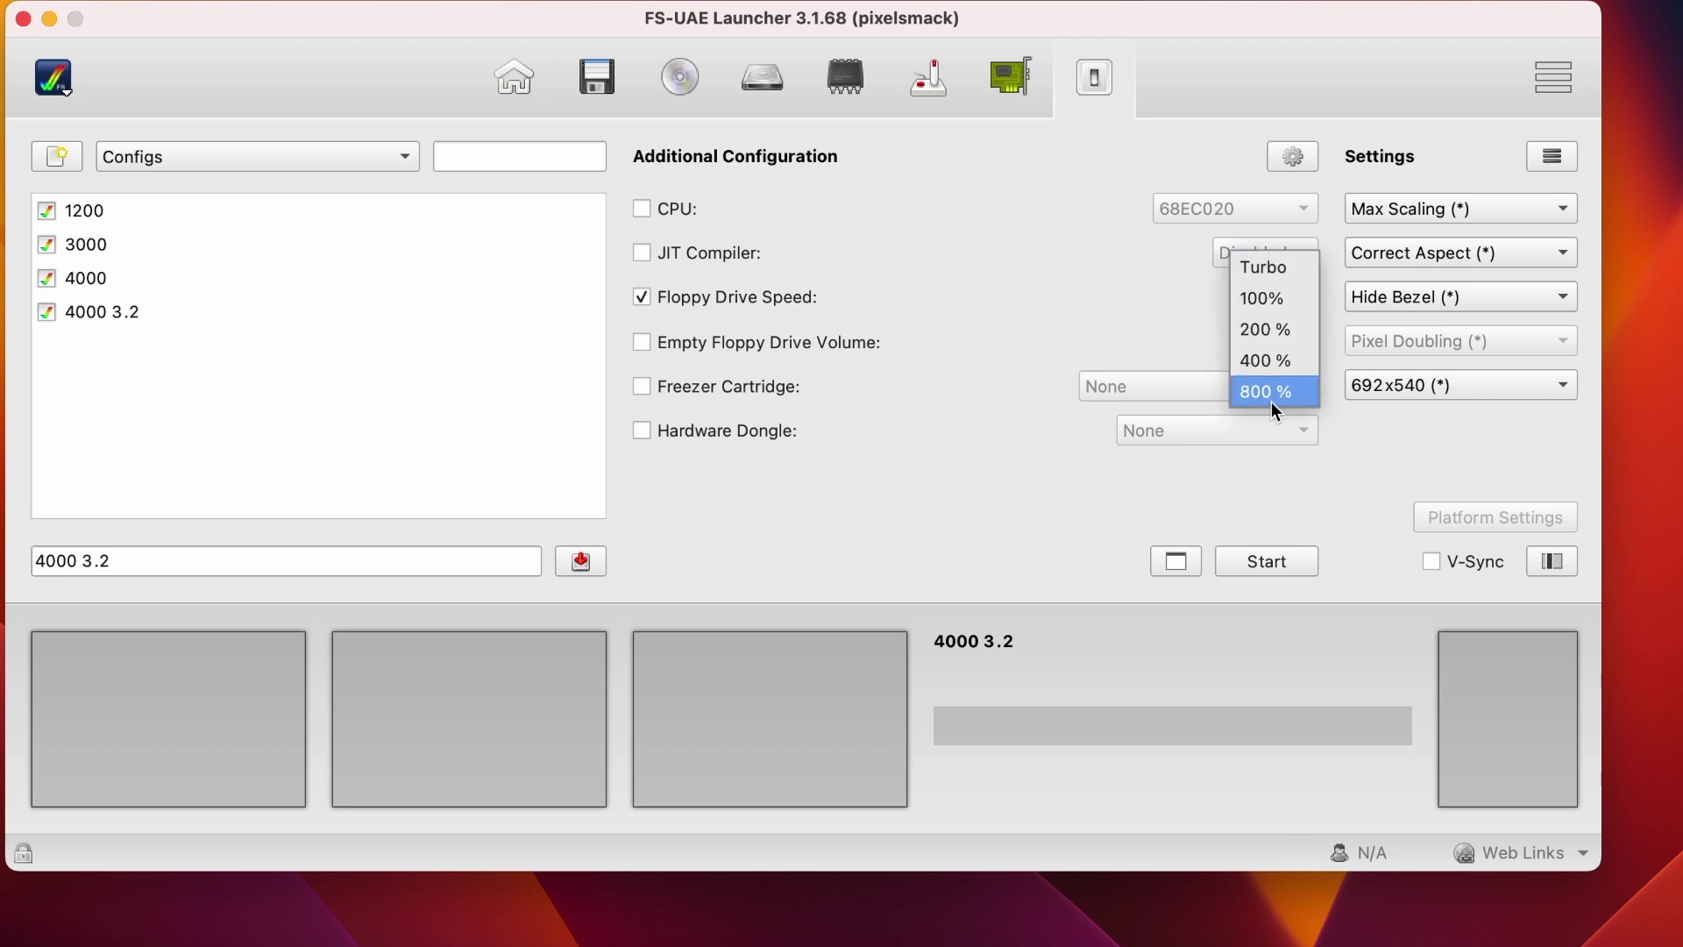
left_click(1298, 271)
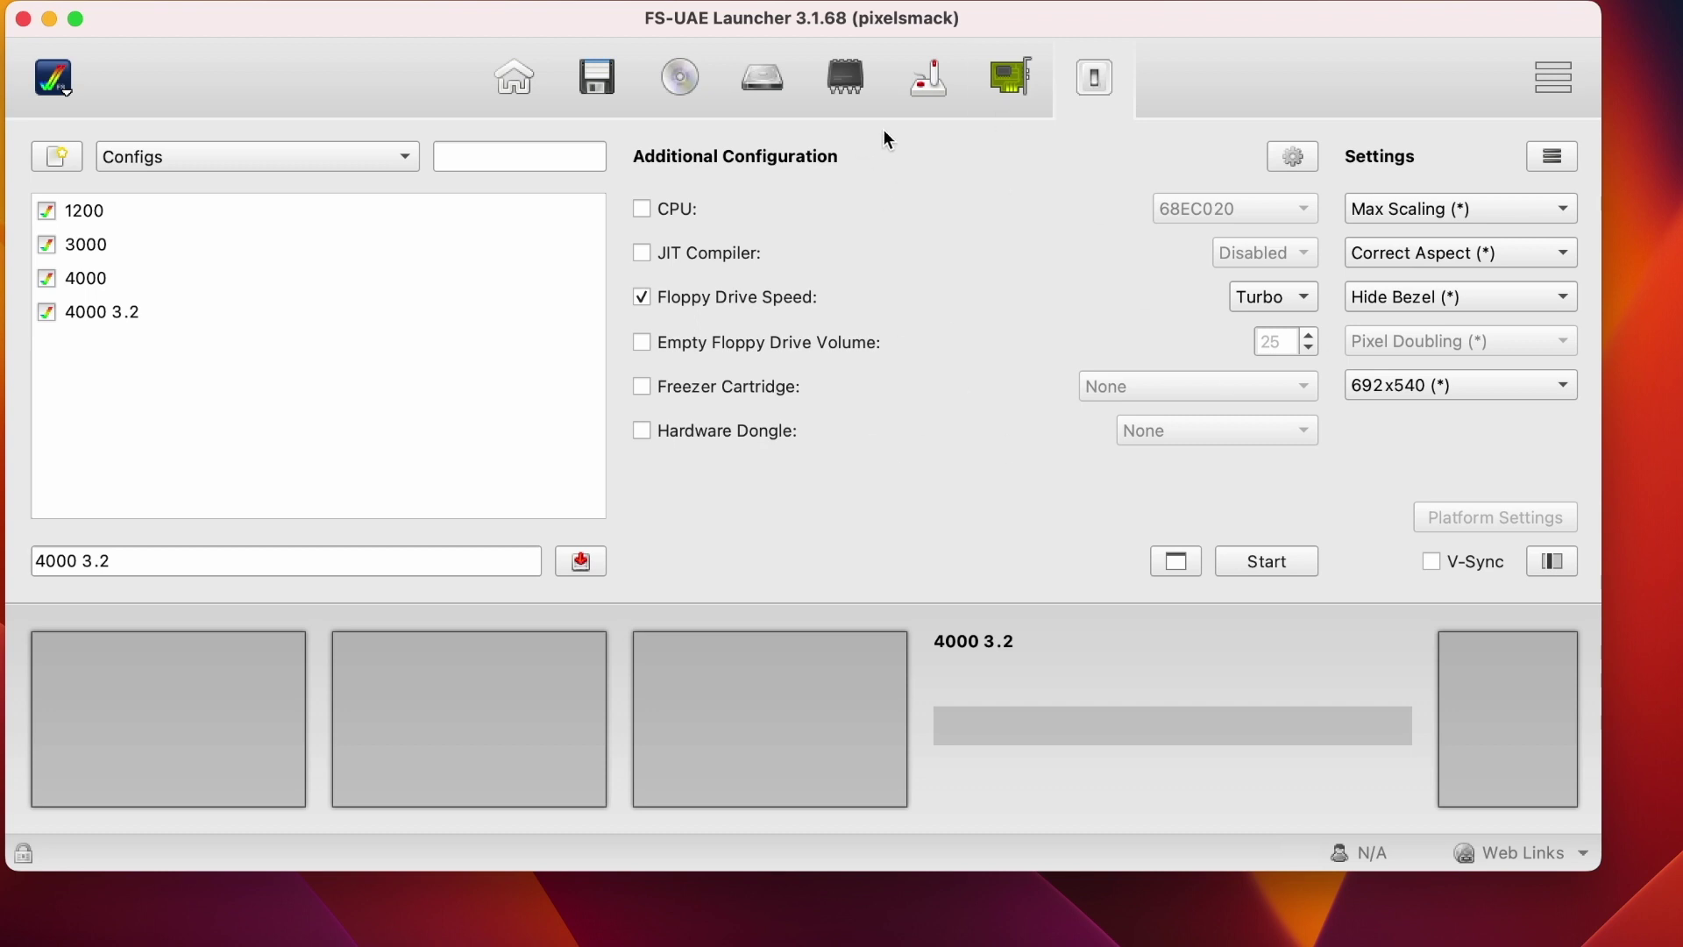
left_click(525, 77)
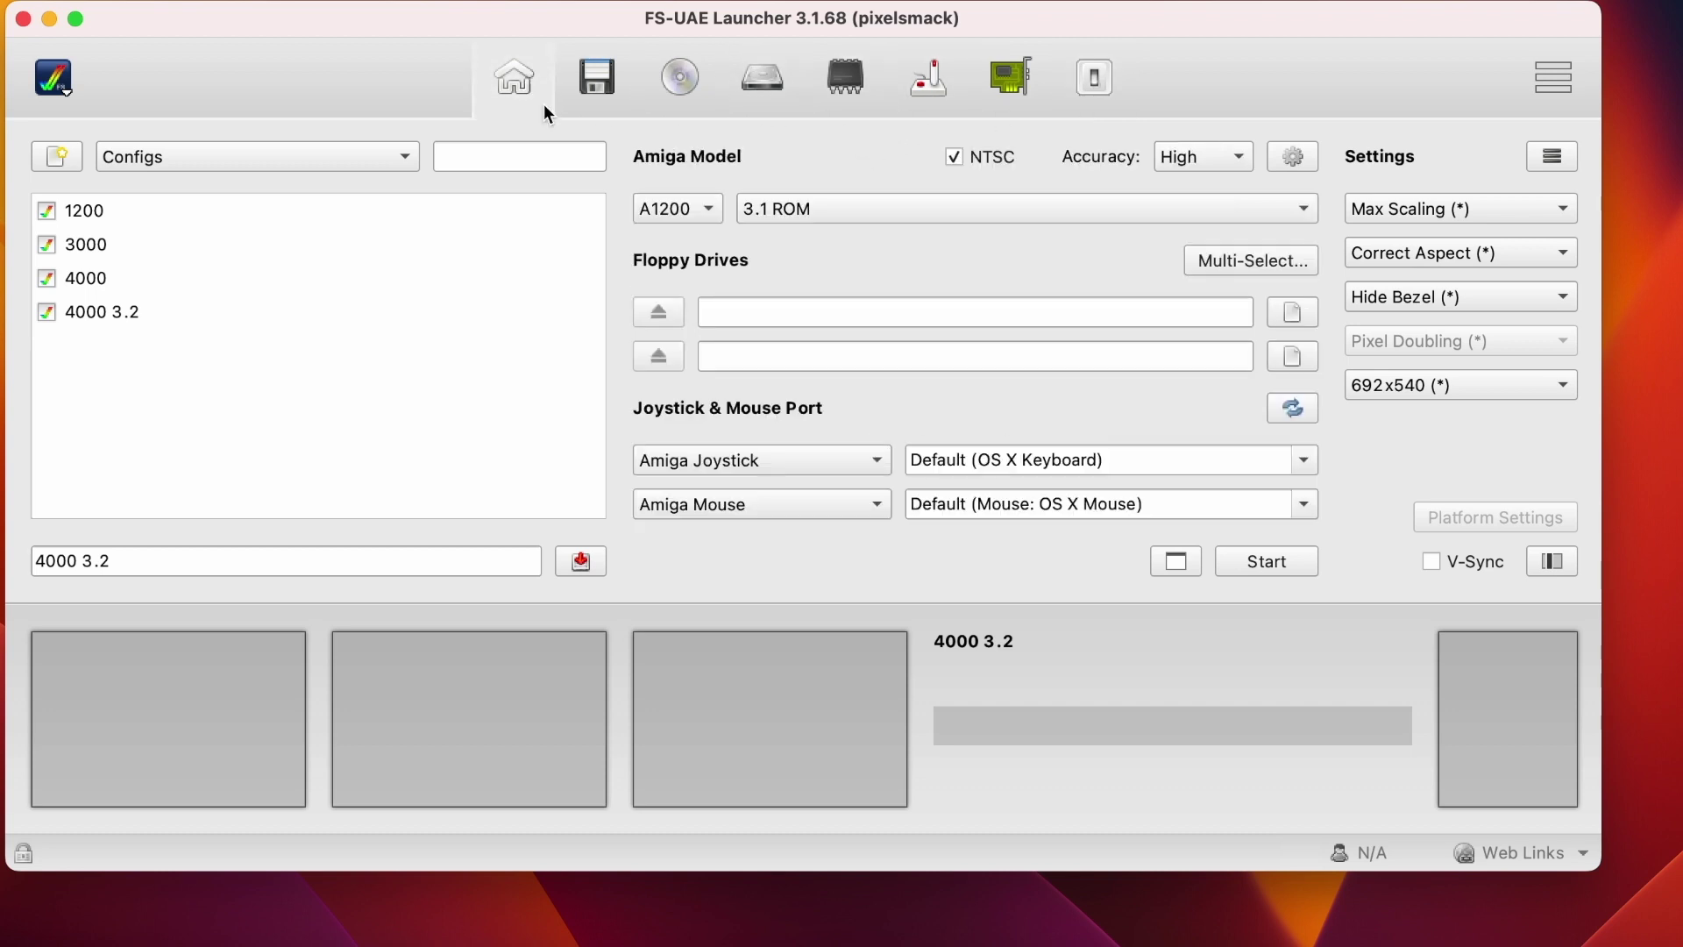
Review the Kickstart import option, A1200 ROM variants, ROM & RAM, joystick, expansion and additional configuration settings without changing them.
left_click(55, 79)
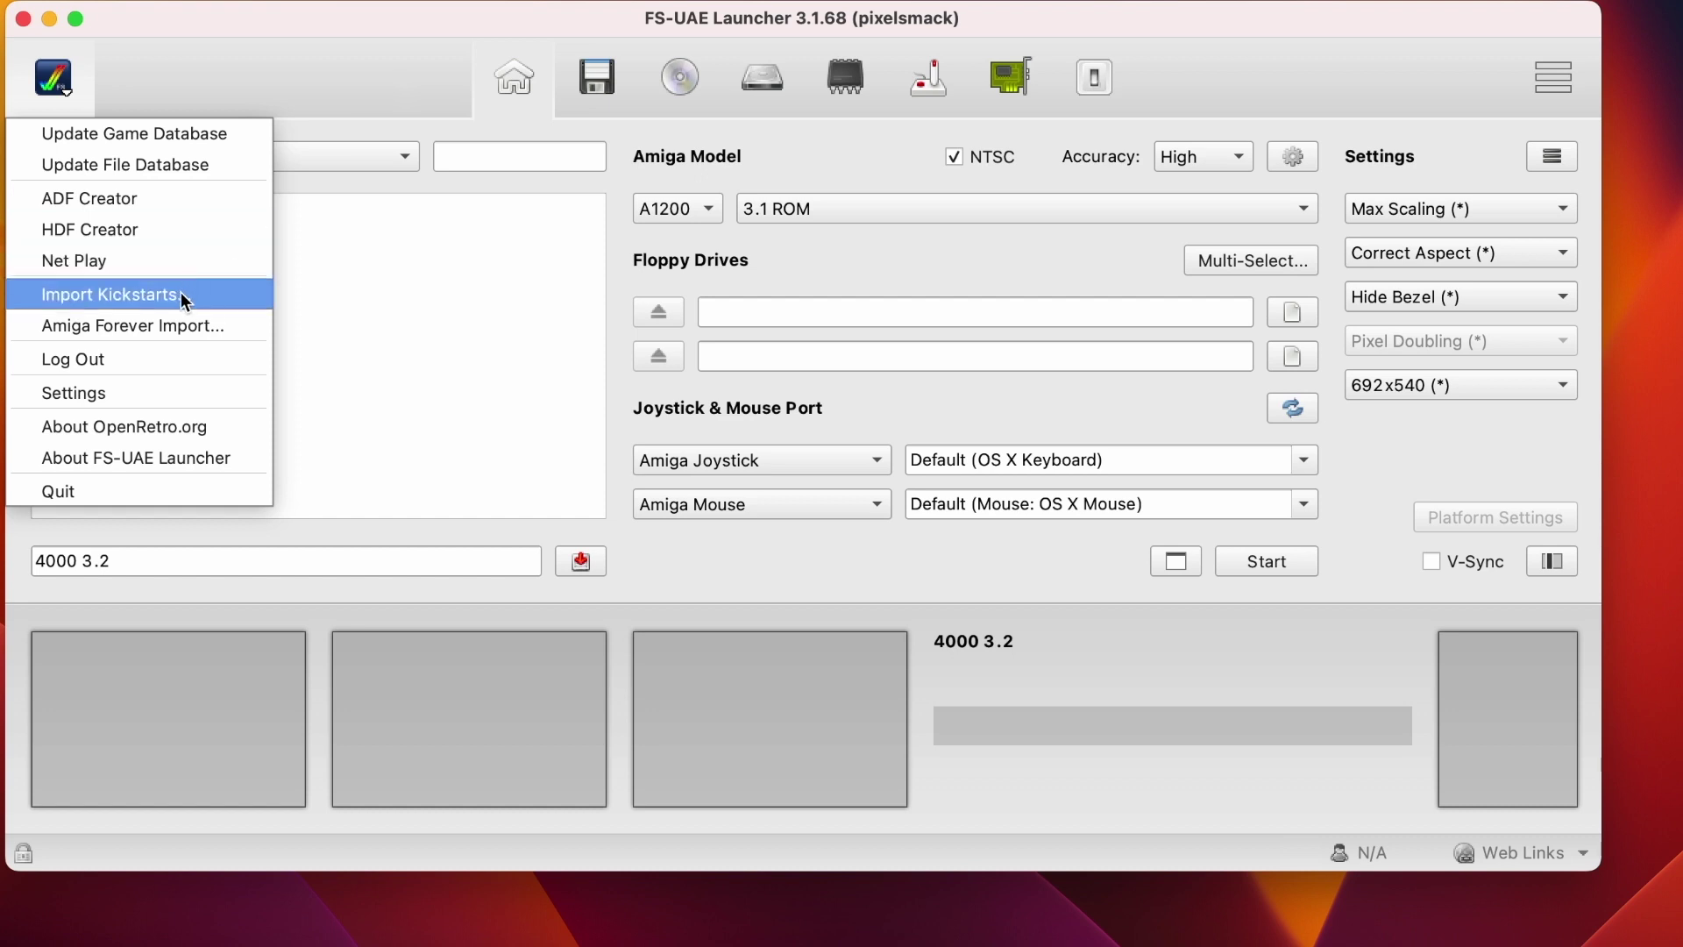
left_click(424, 73)
left_click(855, 226)
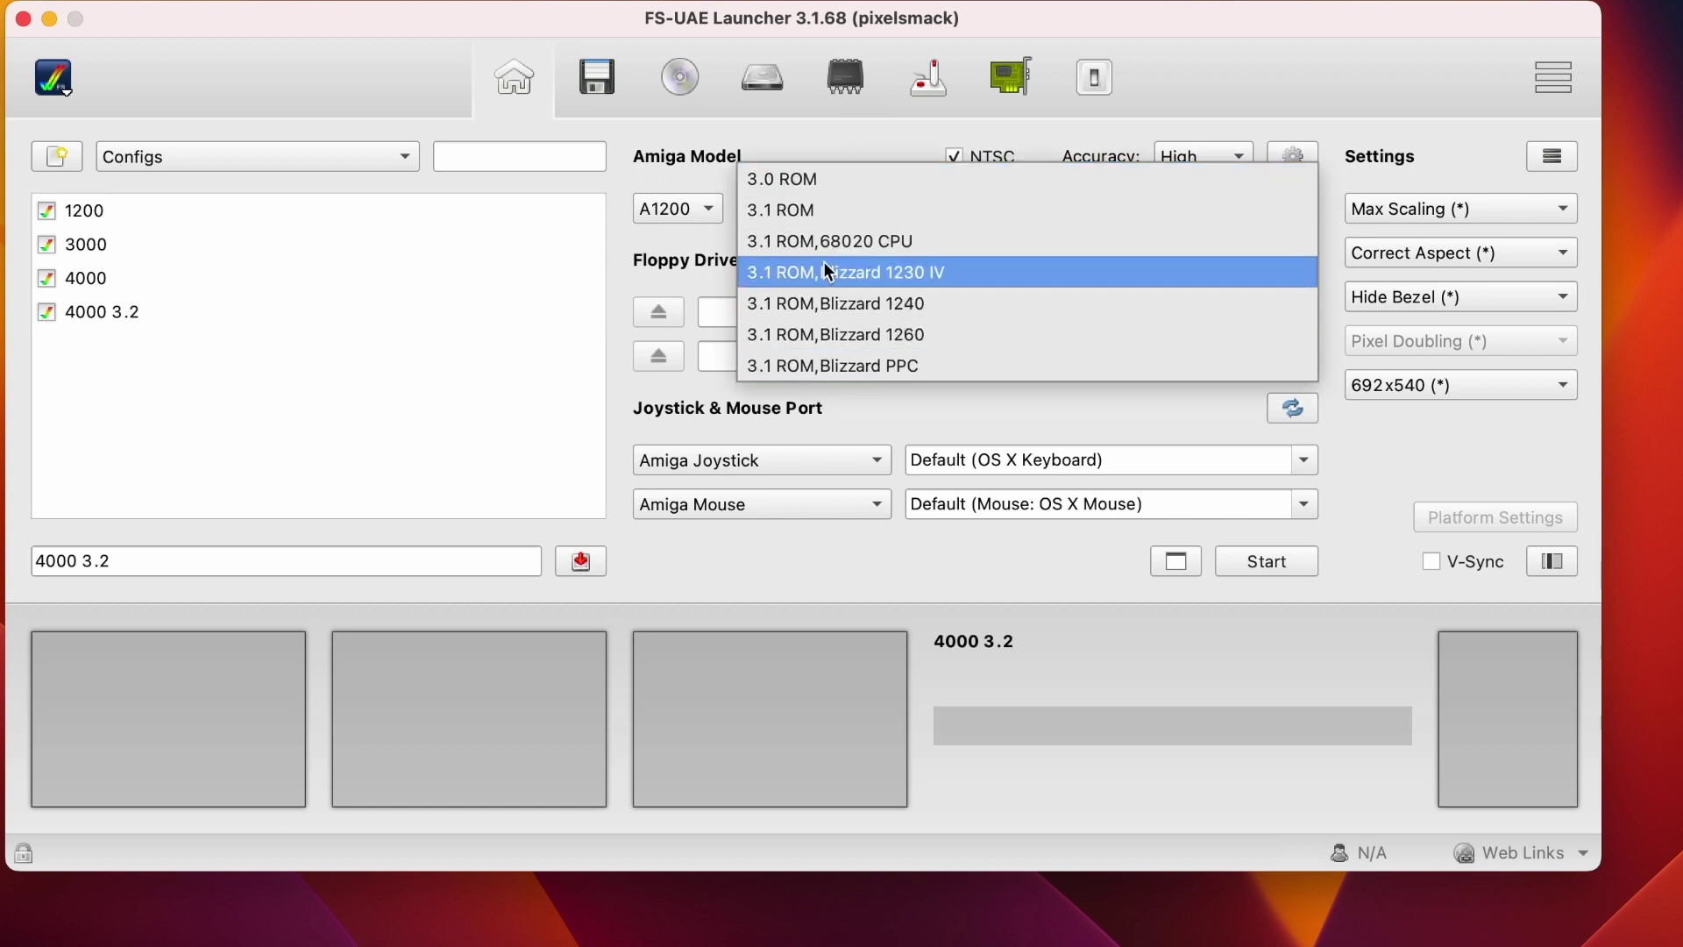
left_click(671, 175)
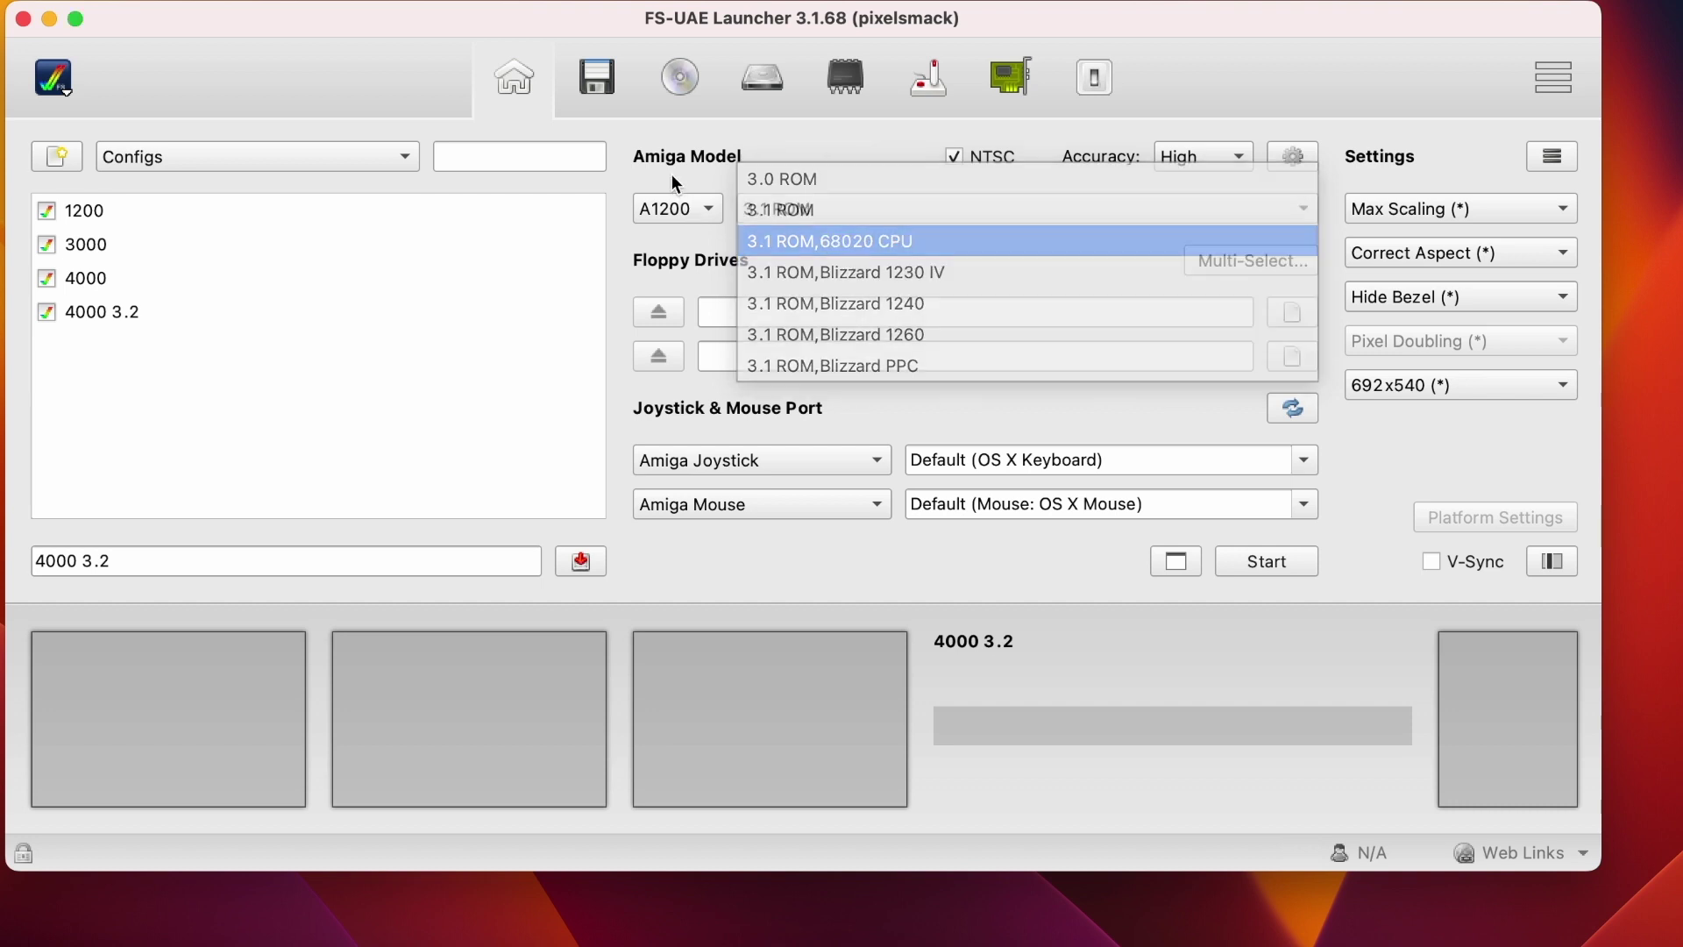
left_click(854, 81)
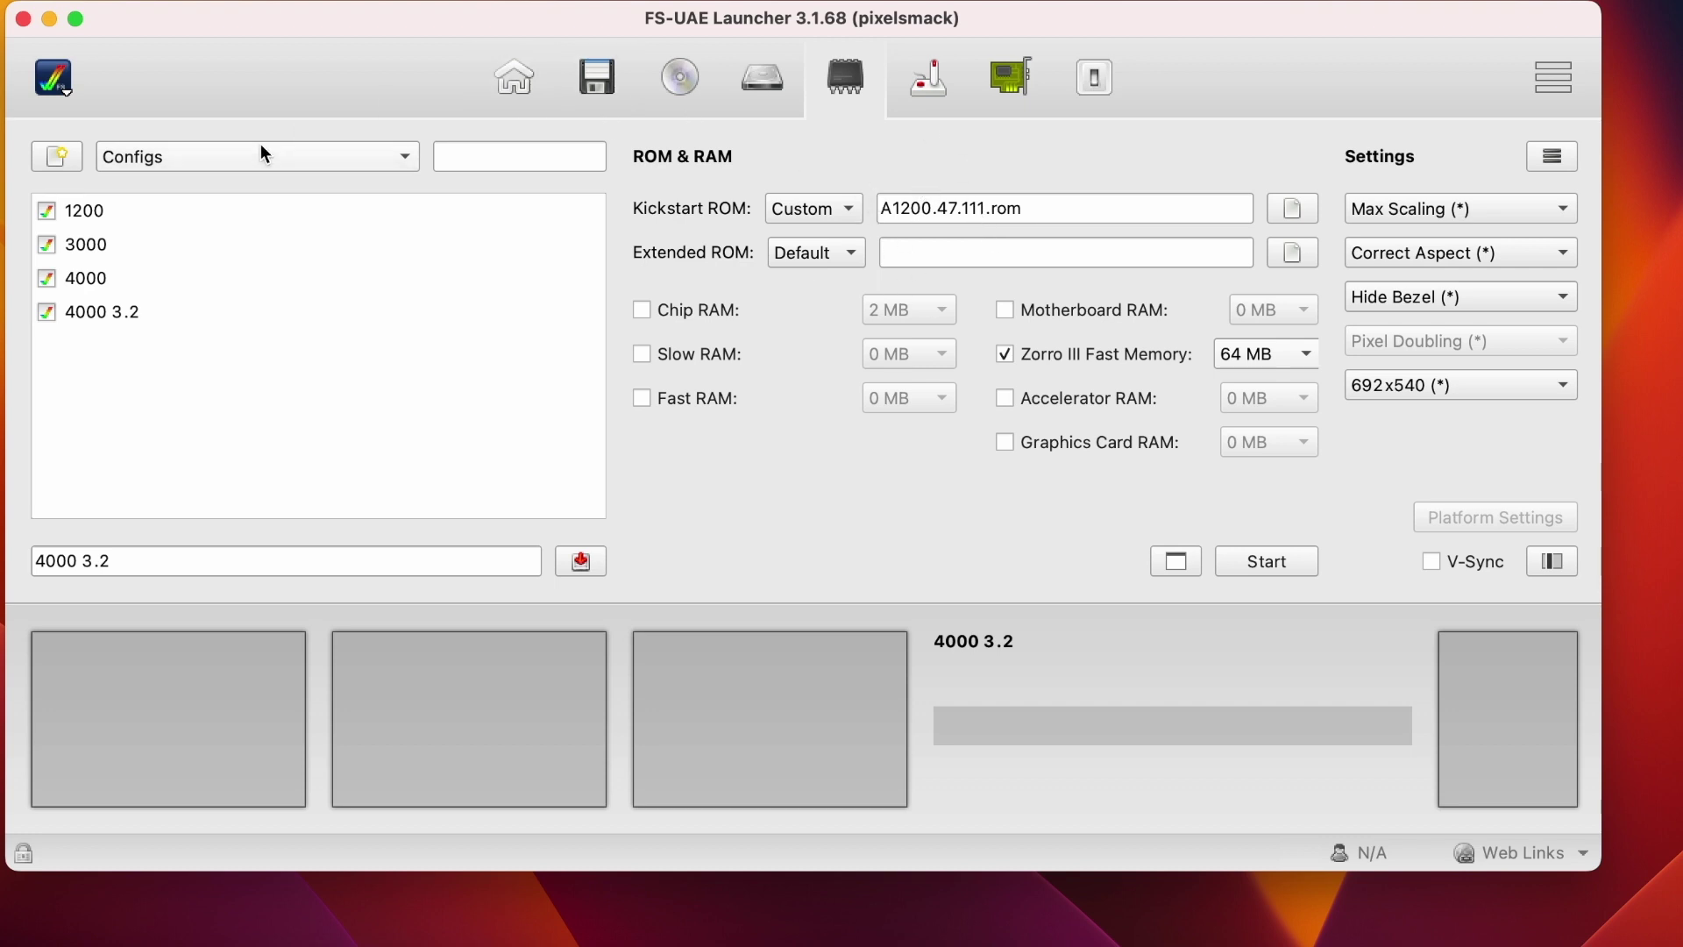
left_click(55, 79)
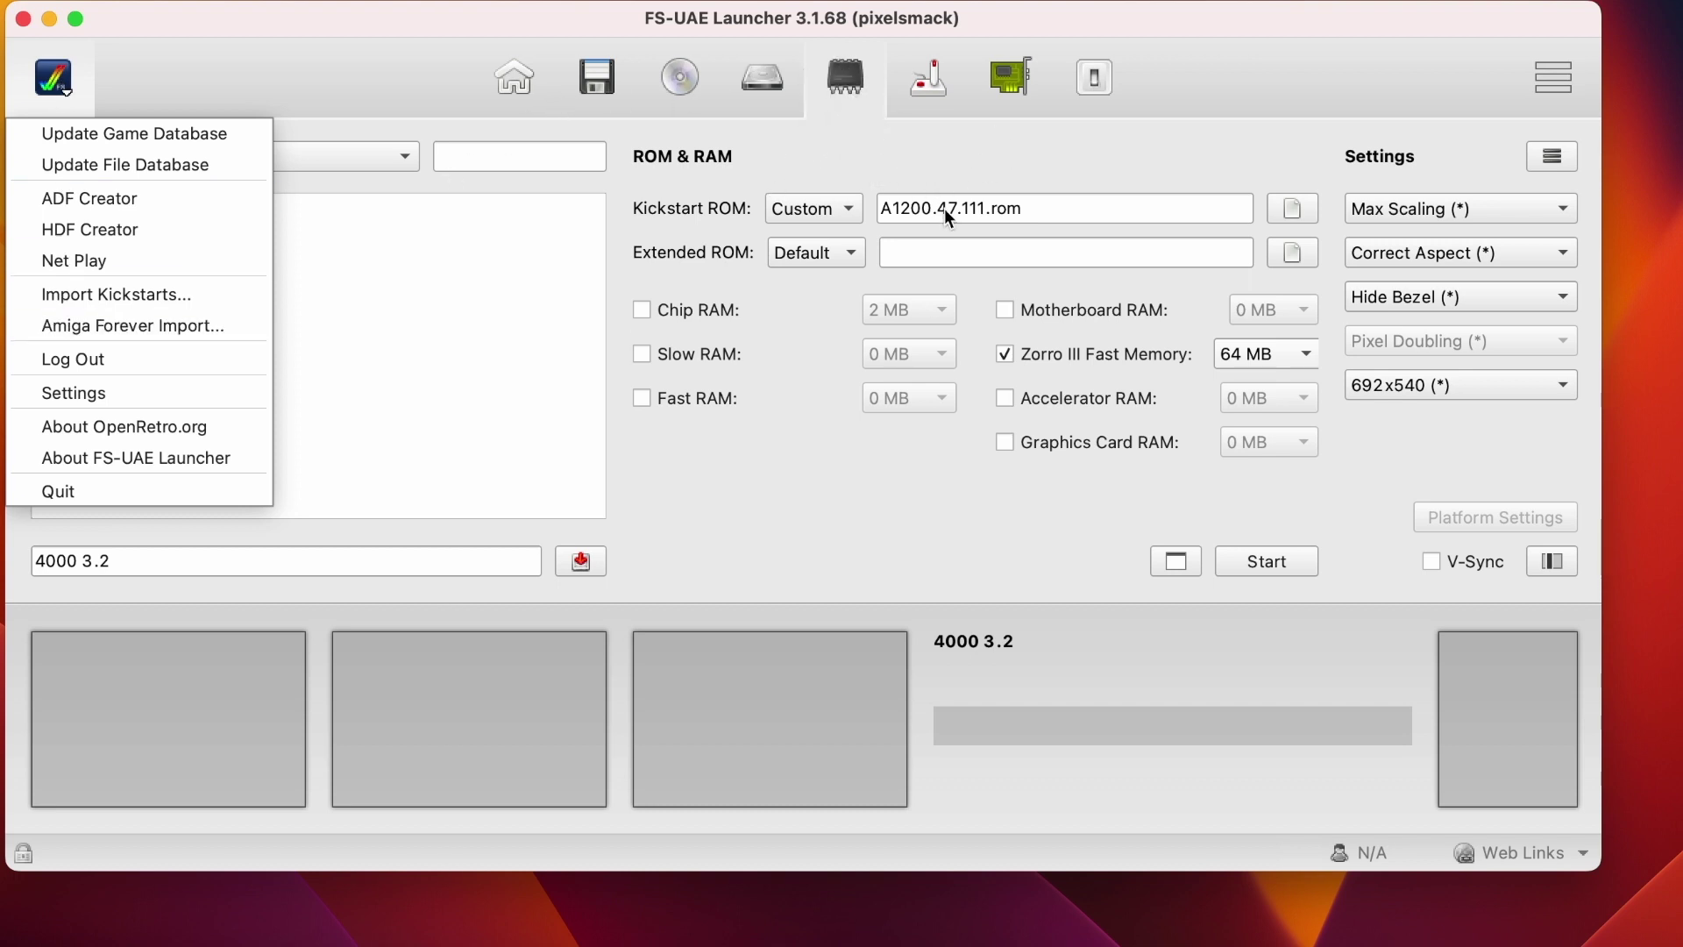
left_click(805, 166)
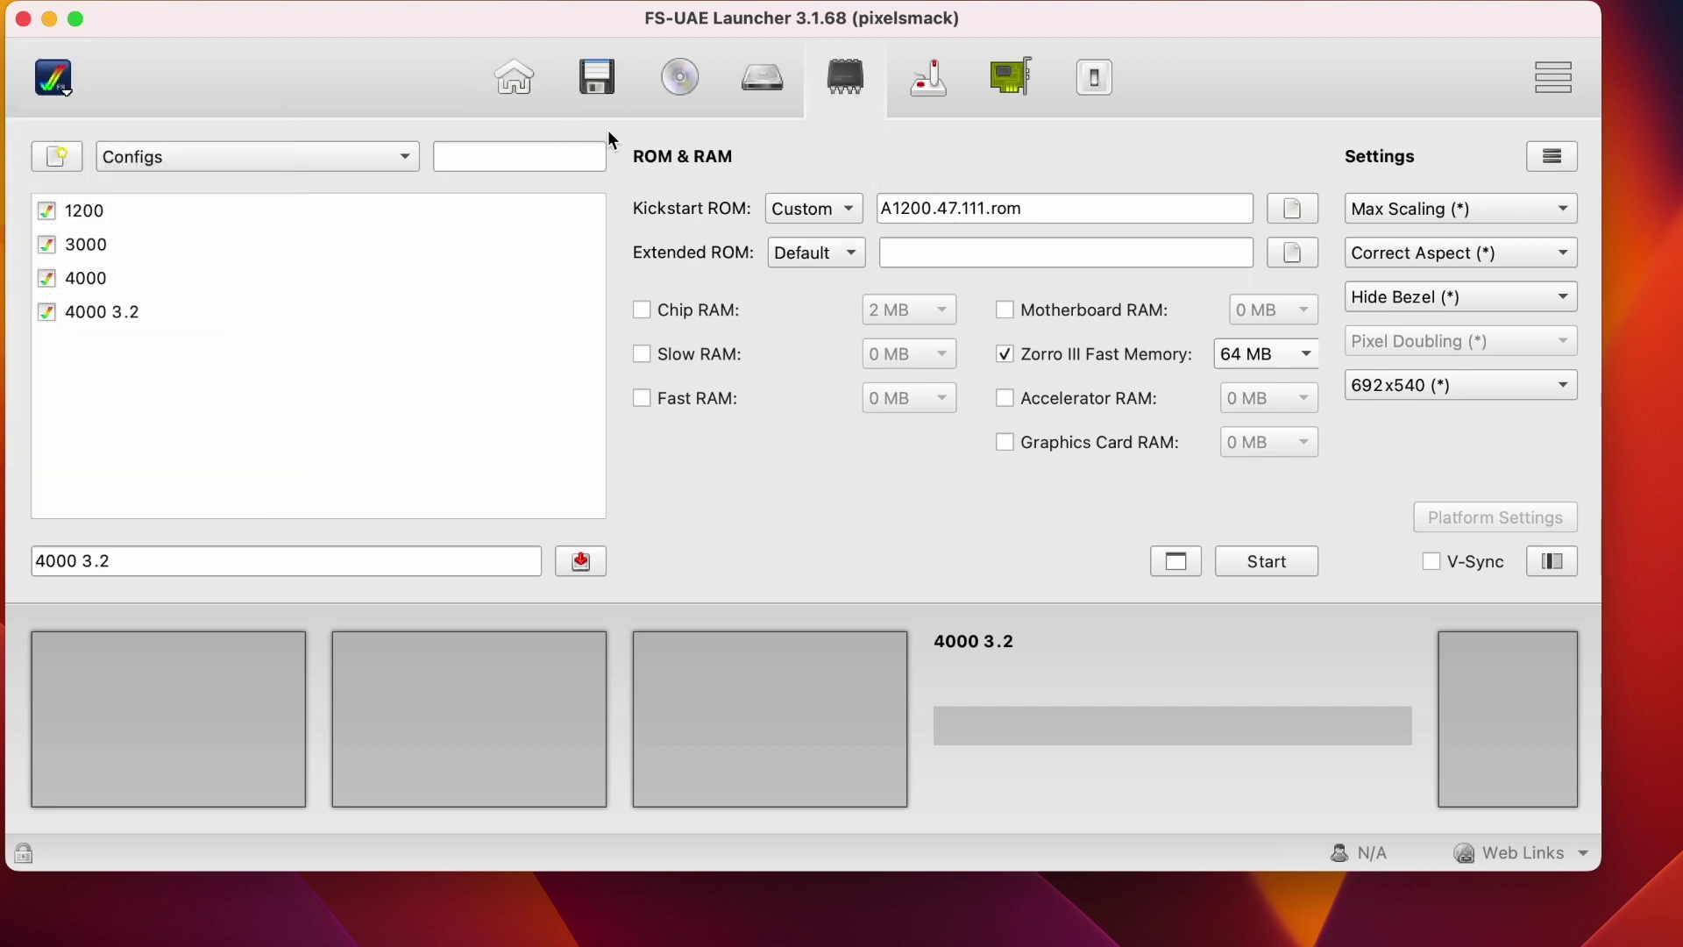
left_click(522, 91)
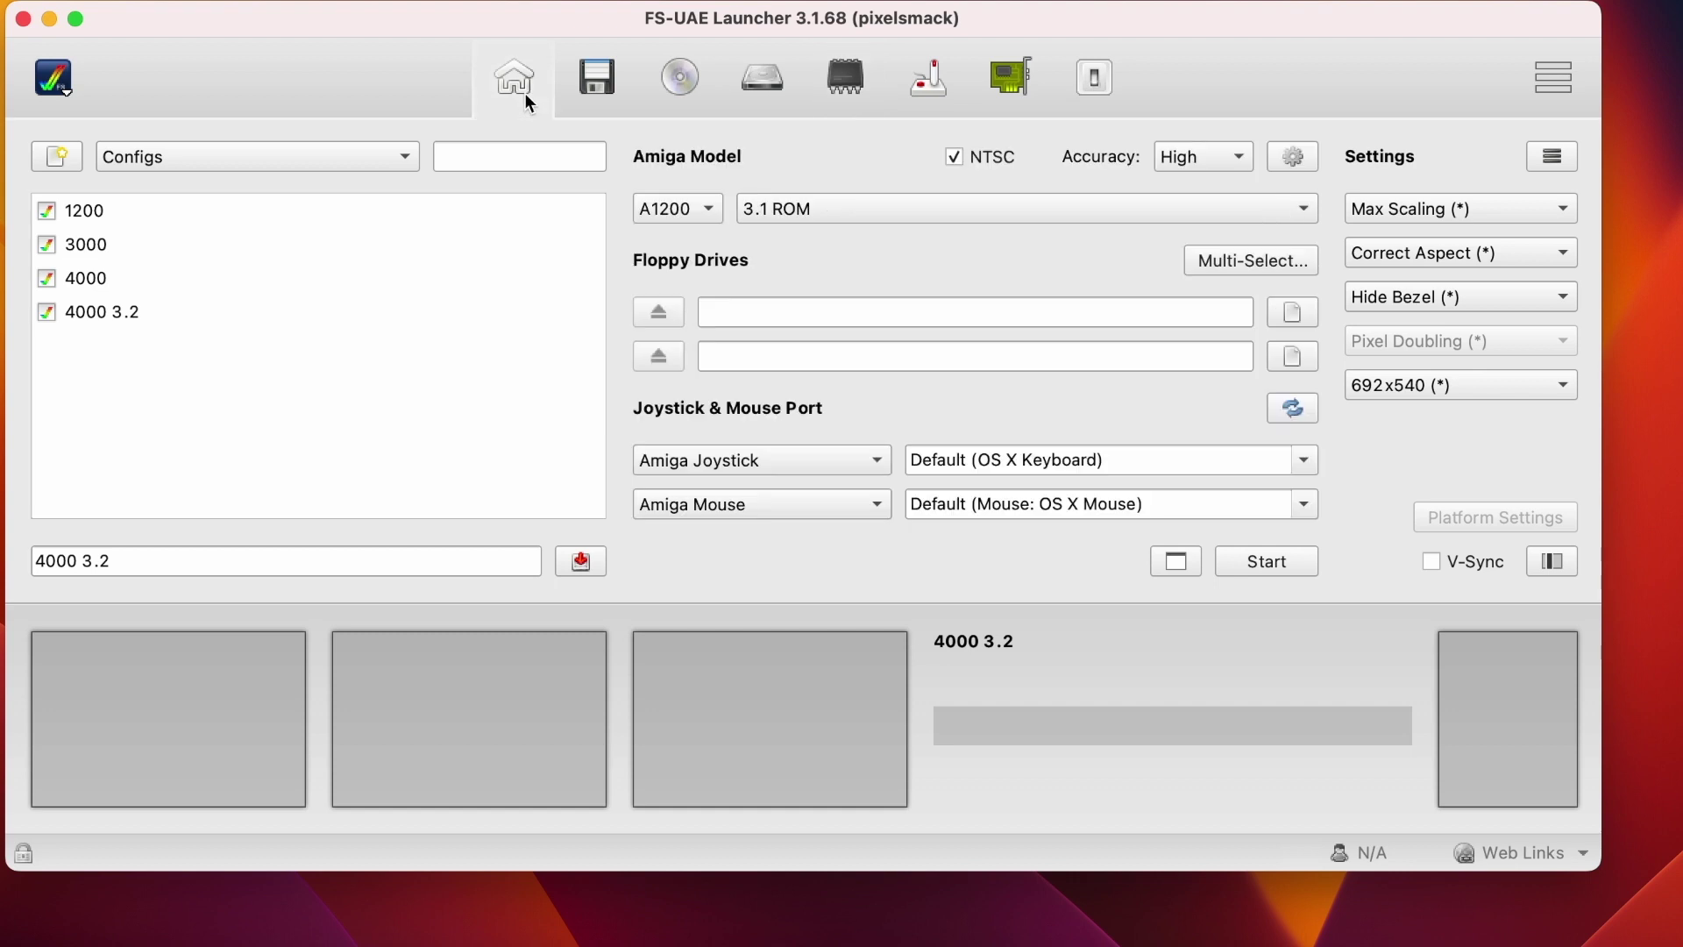
left_click(862, 98)
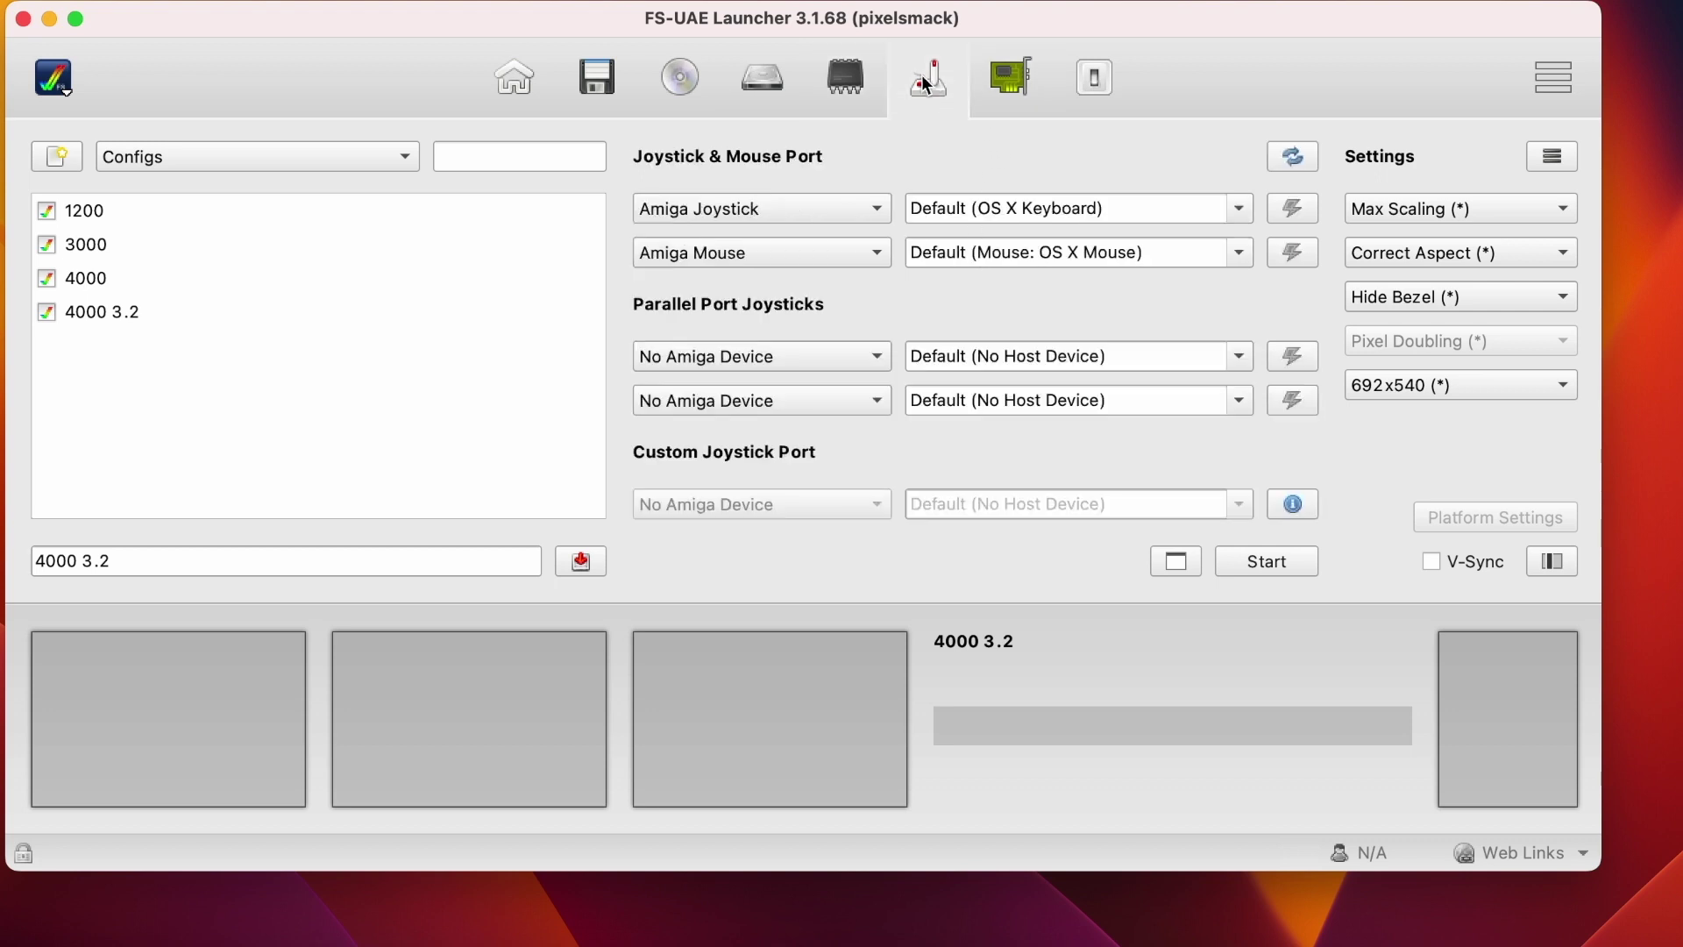
left_click(1017, 71)
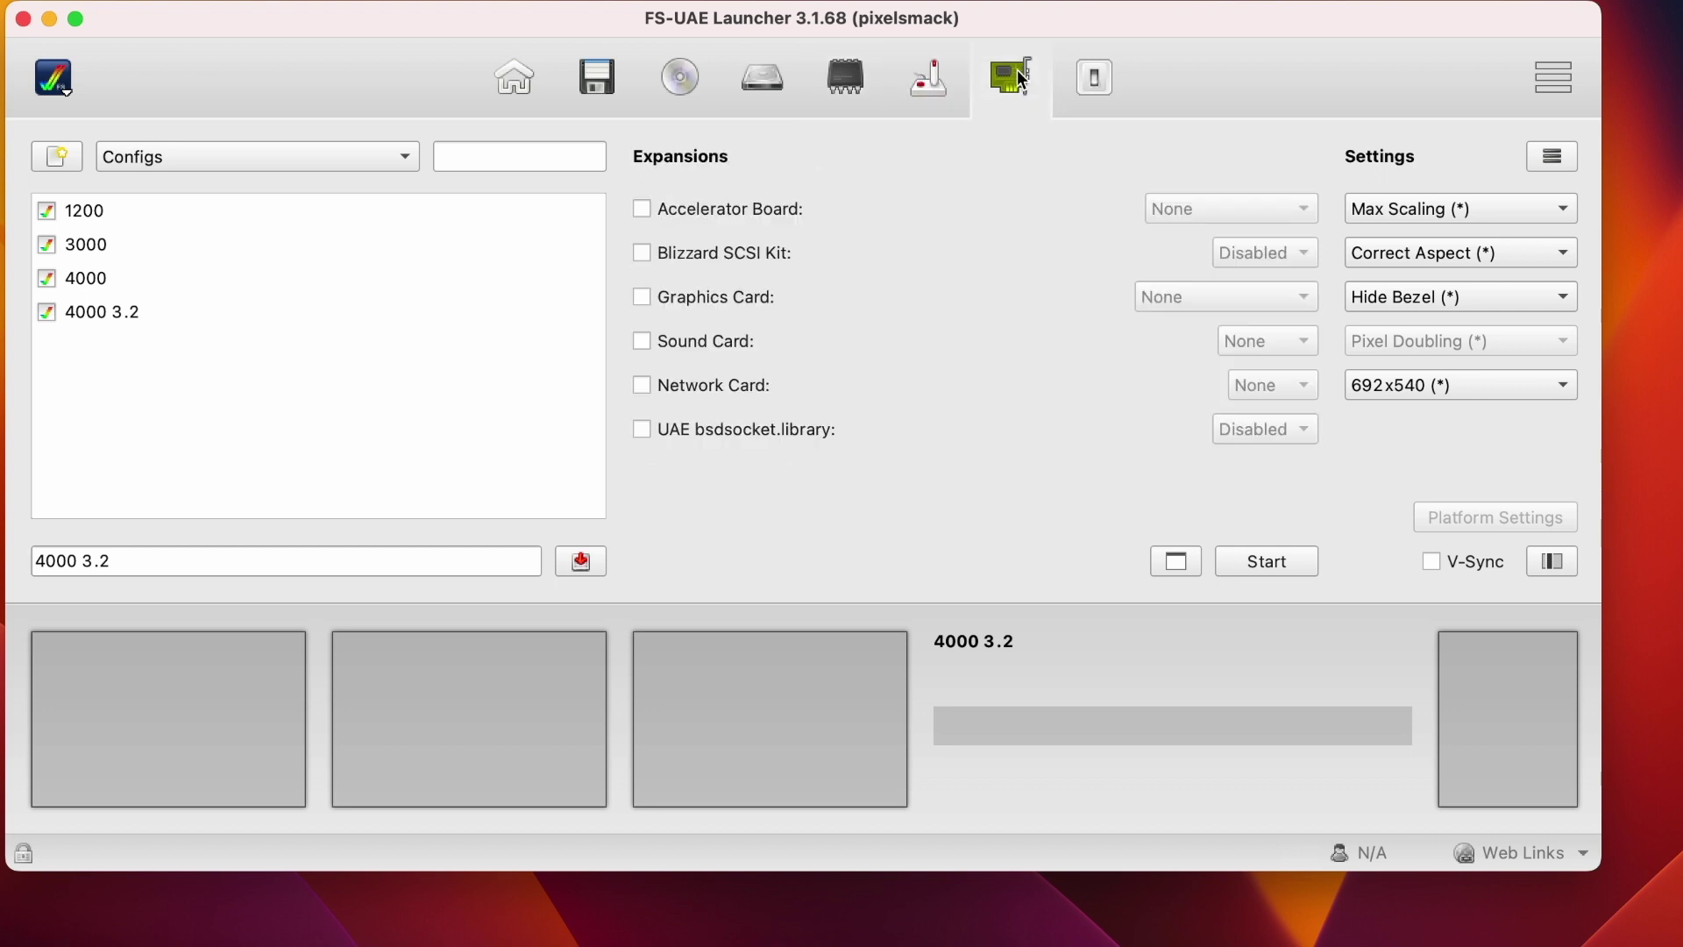
left_click(1013, 77)
left_click(1099, 90)
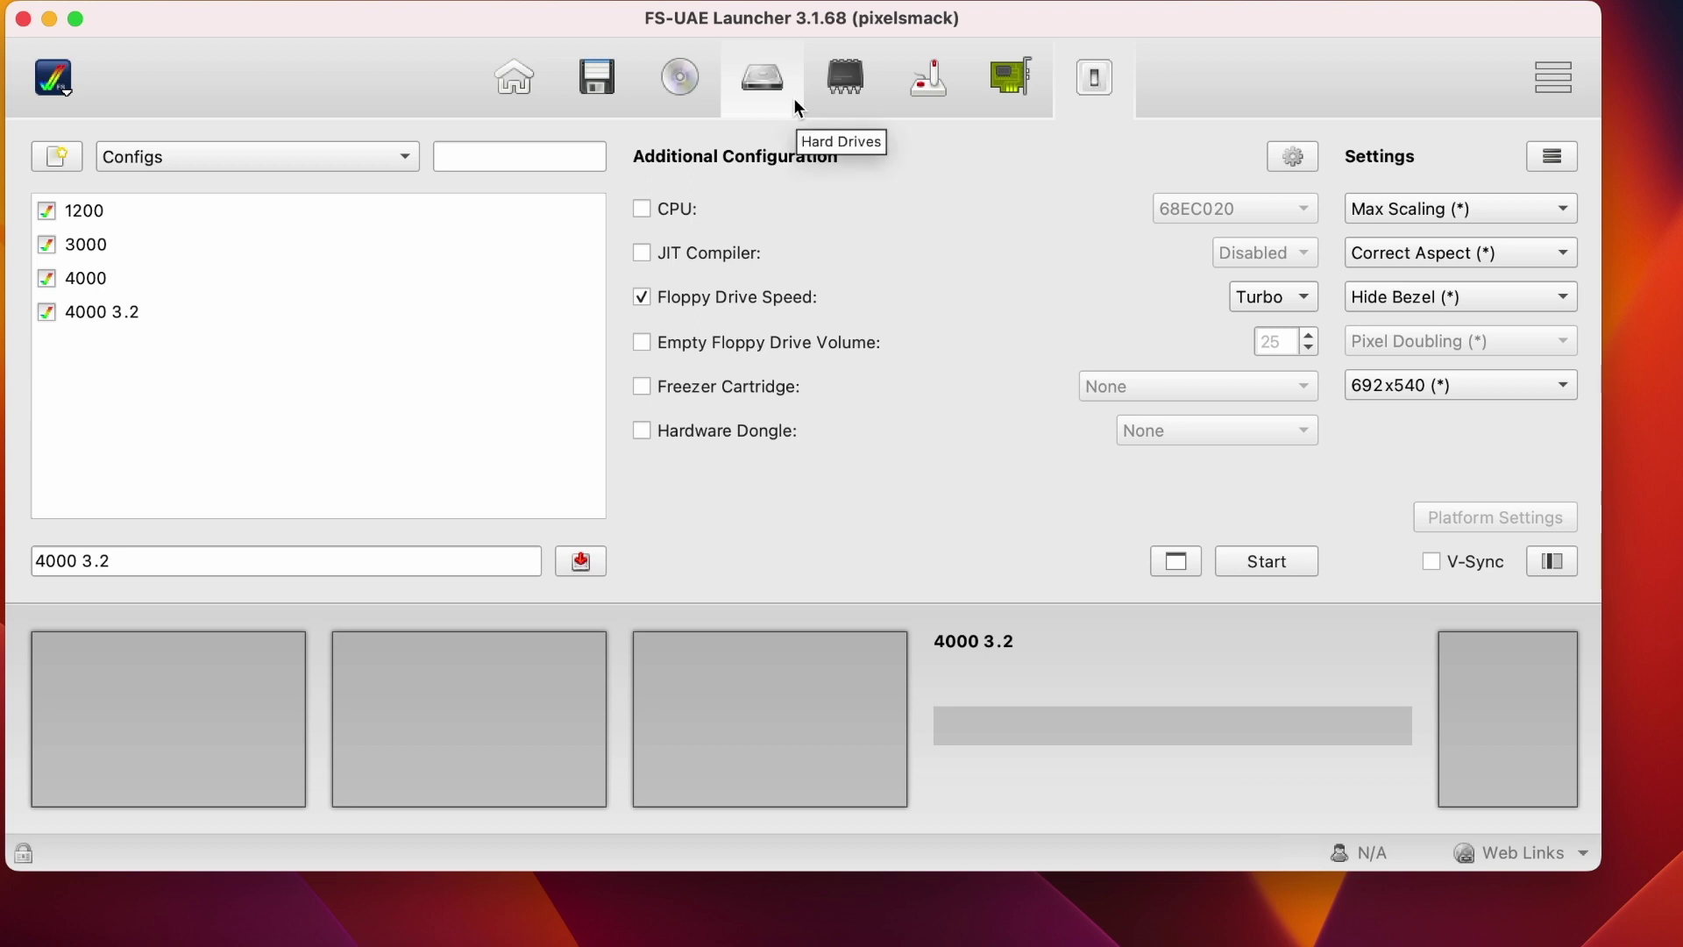
Add all the ADF disk images from the Downloads/Amiga/OS/3.2 folder, Backdrops3.2.adf through Workbench3.2.adf, to the floppy Media Swap List.
left_click(606, 79)
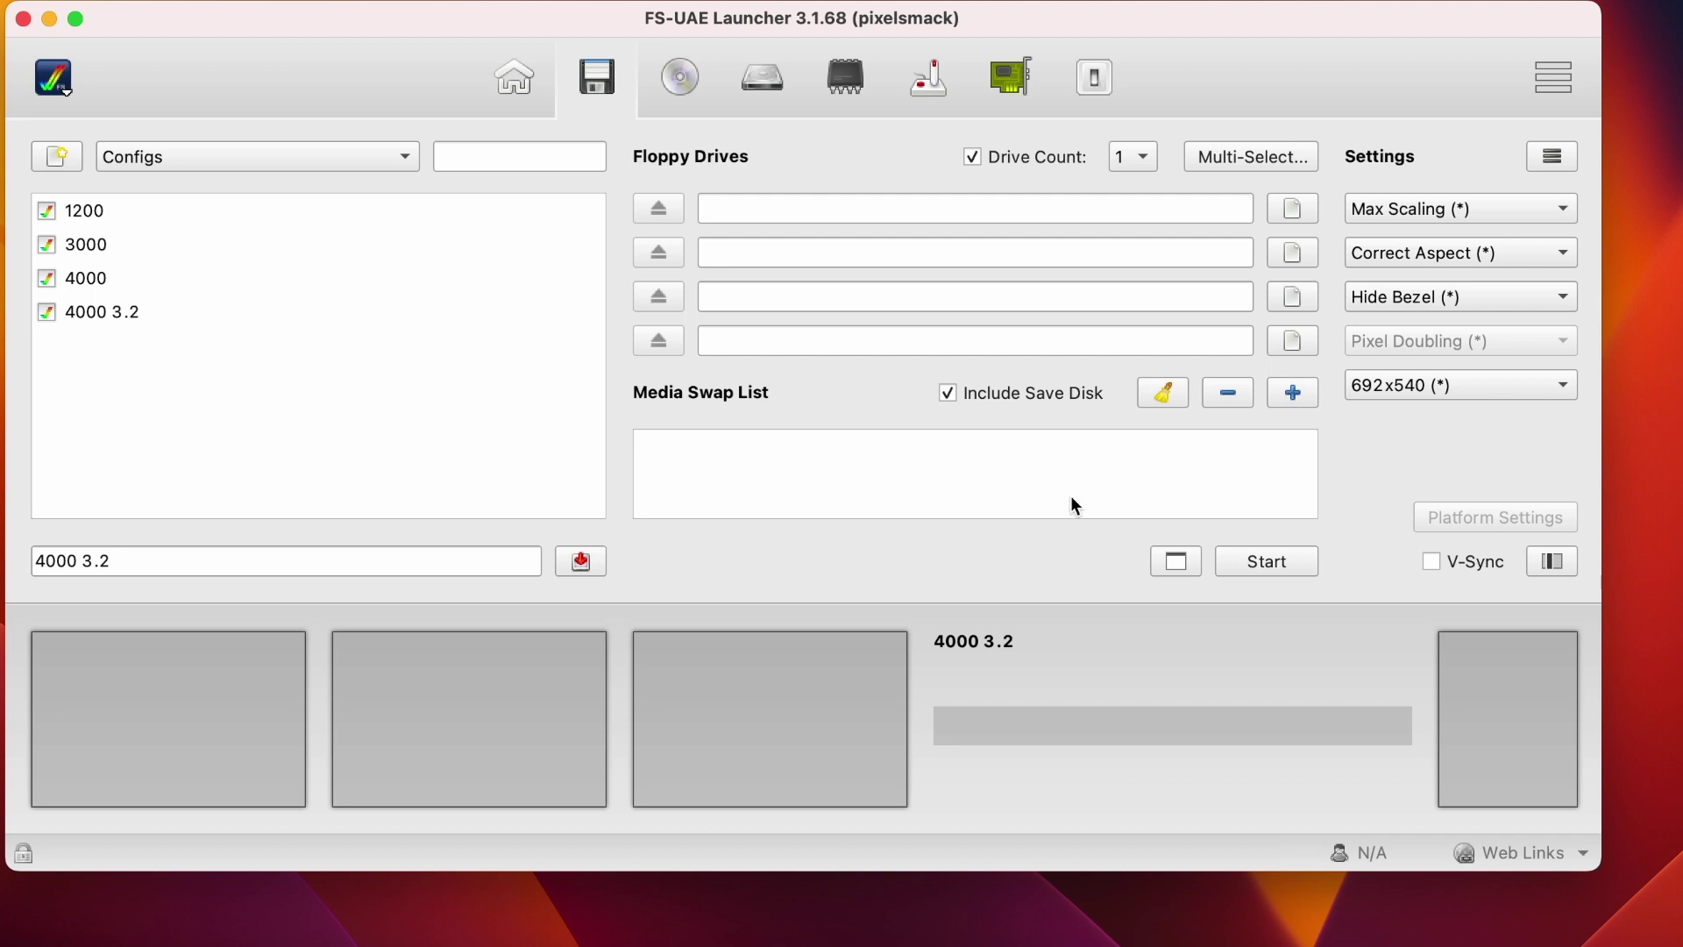
left_click(1292, 396)
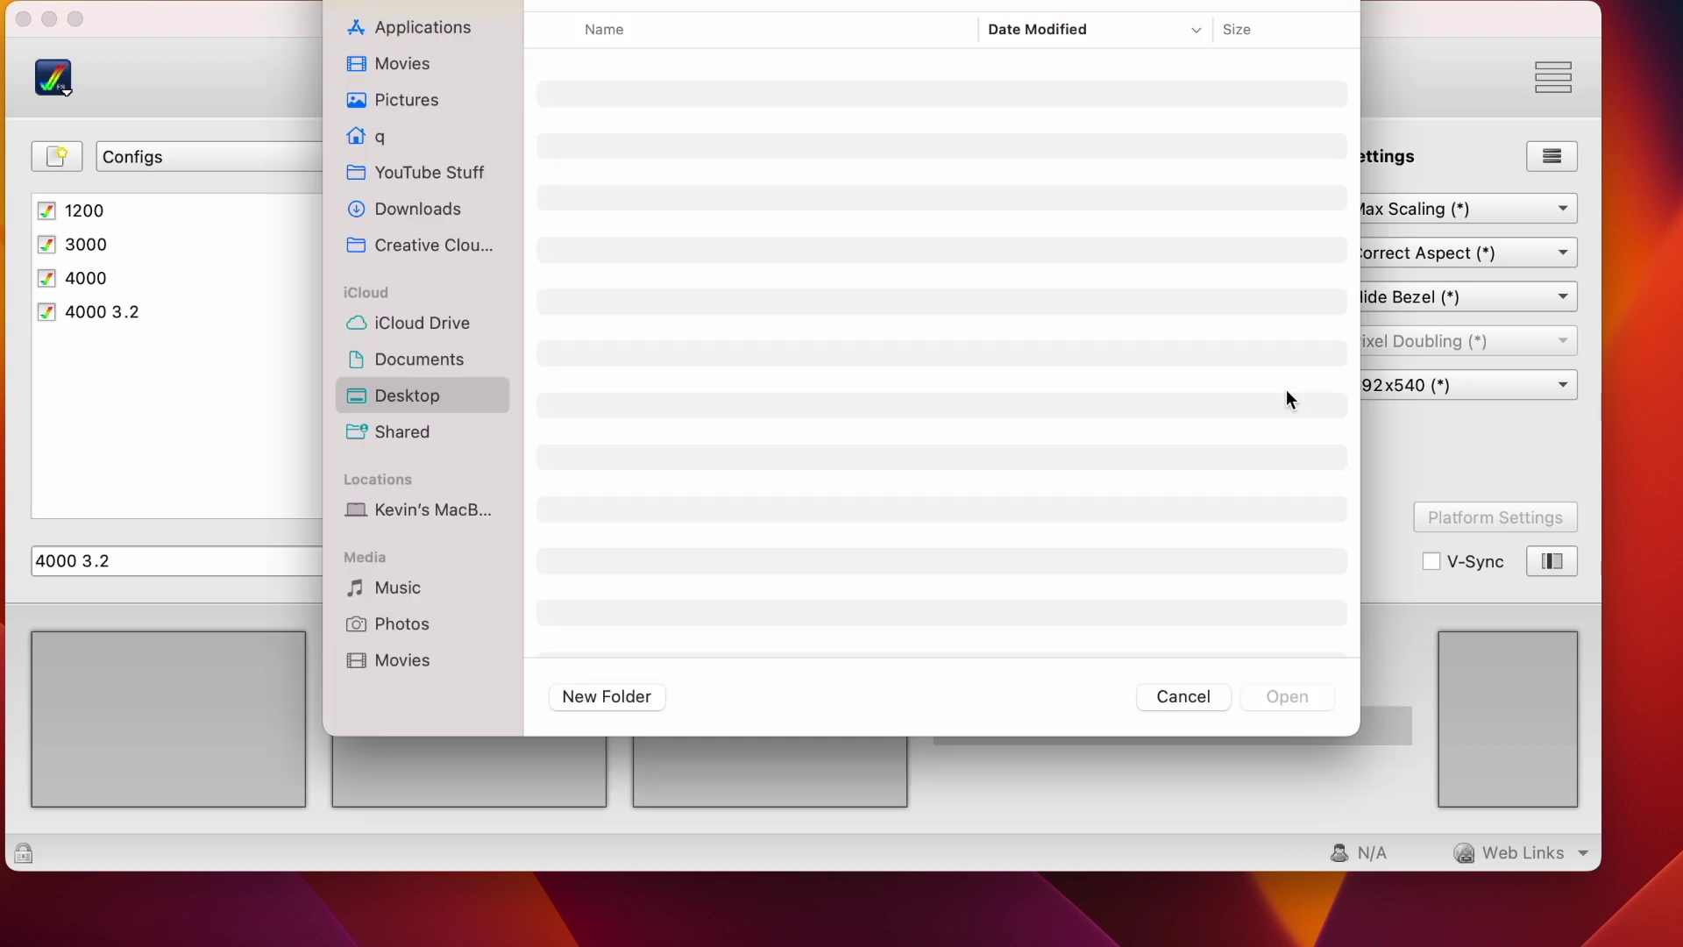
left_click(426, 210)
double_click(575, 70)
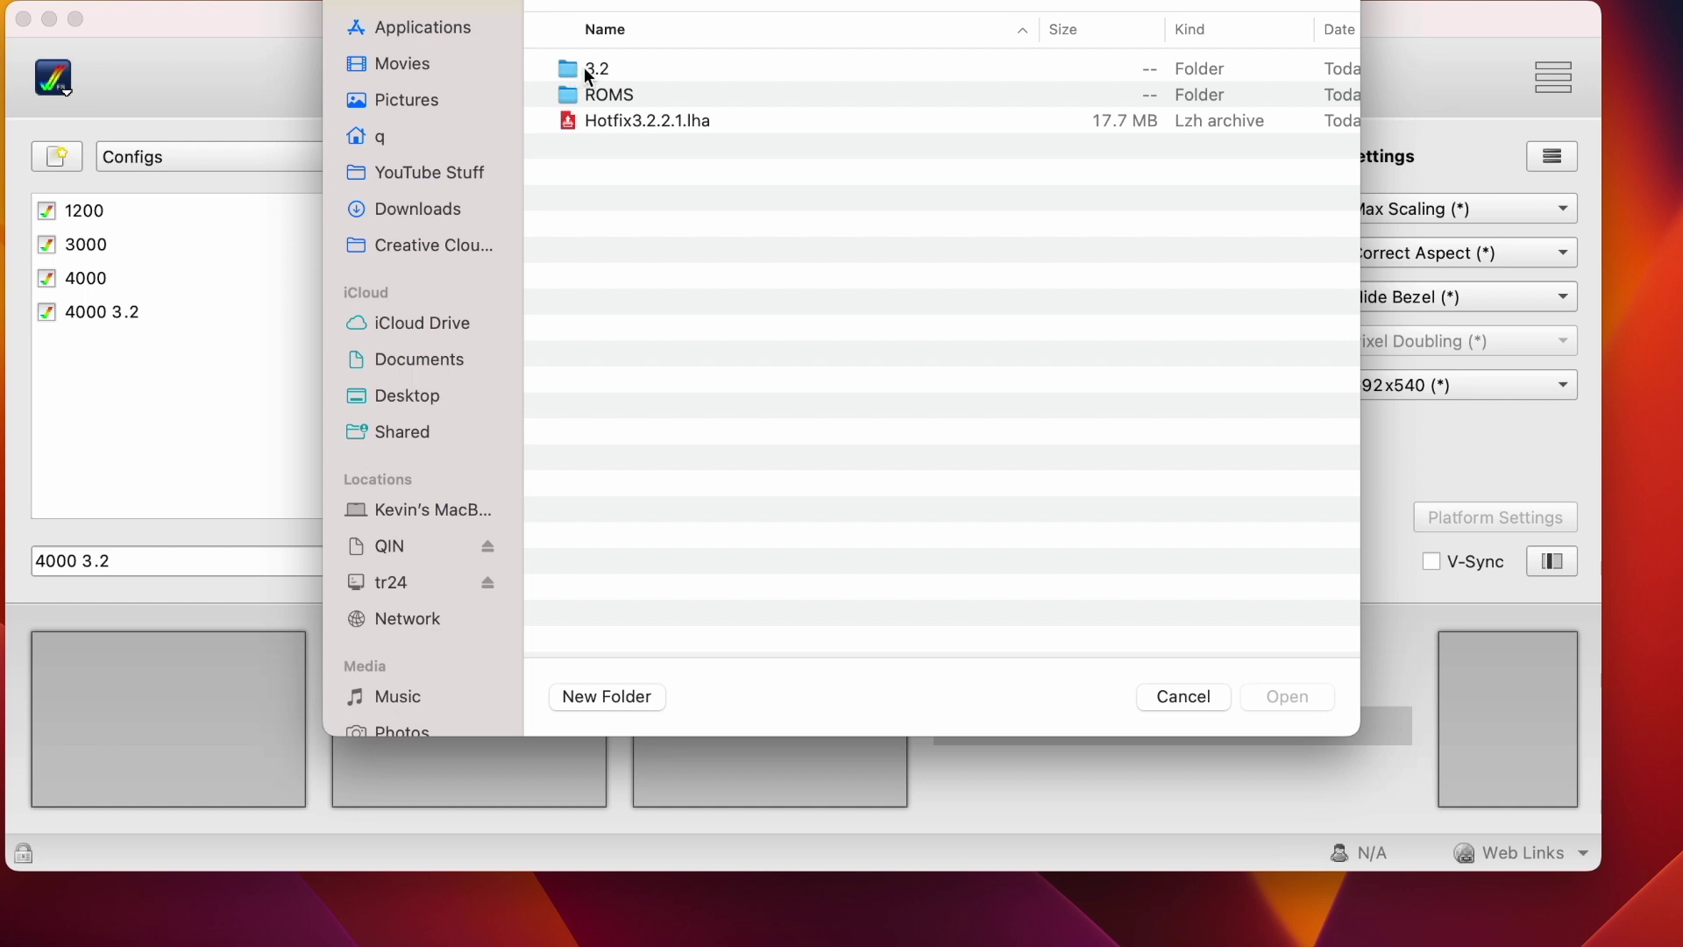
double_click(580, 72)
left_click(616, 71)
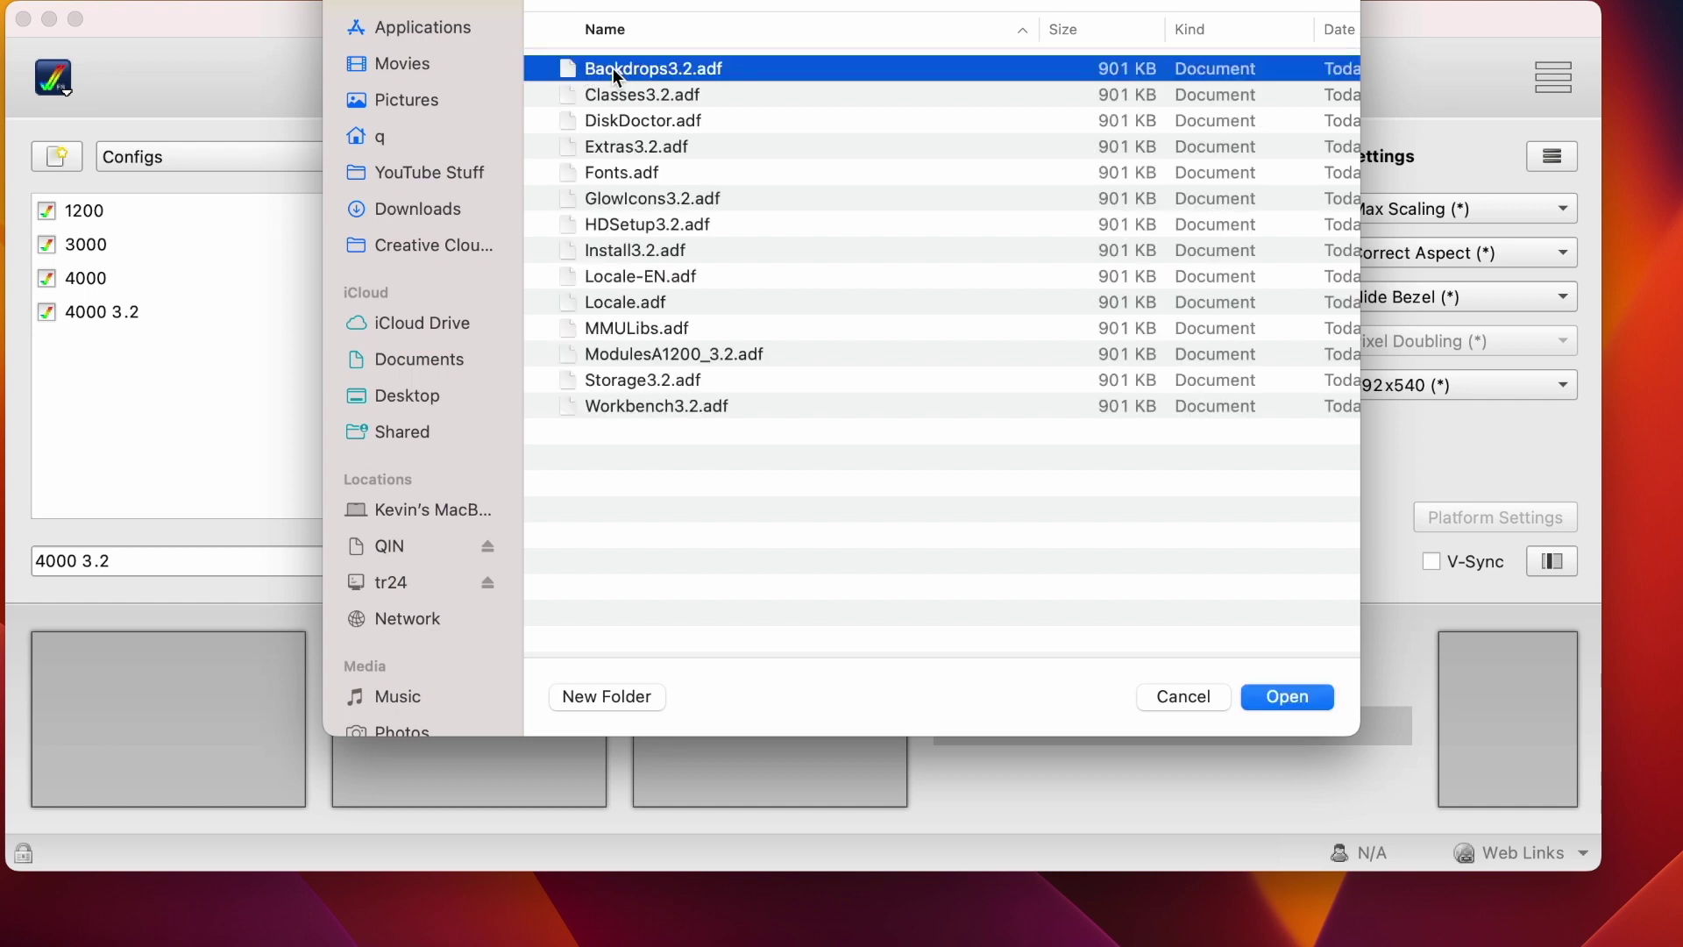
left_click(641, 406, "shift")
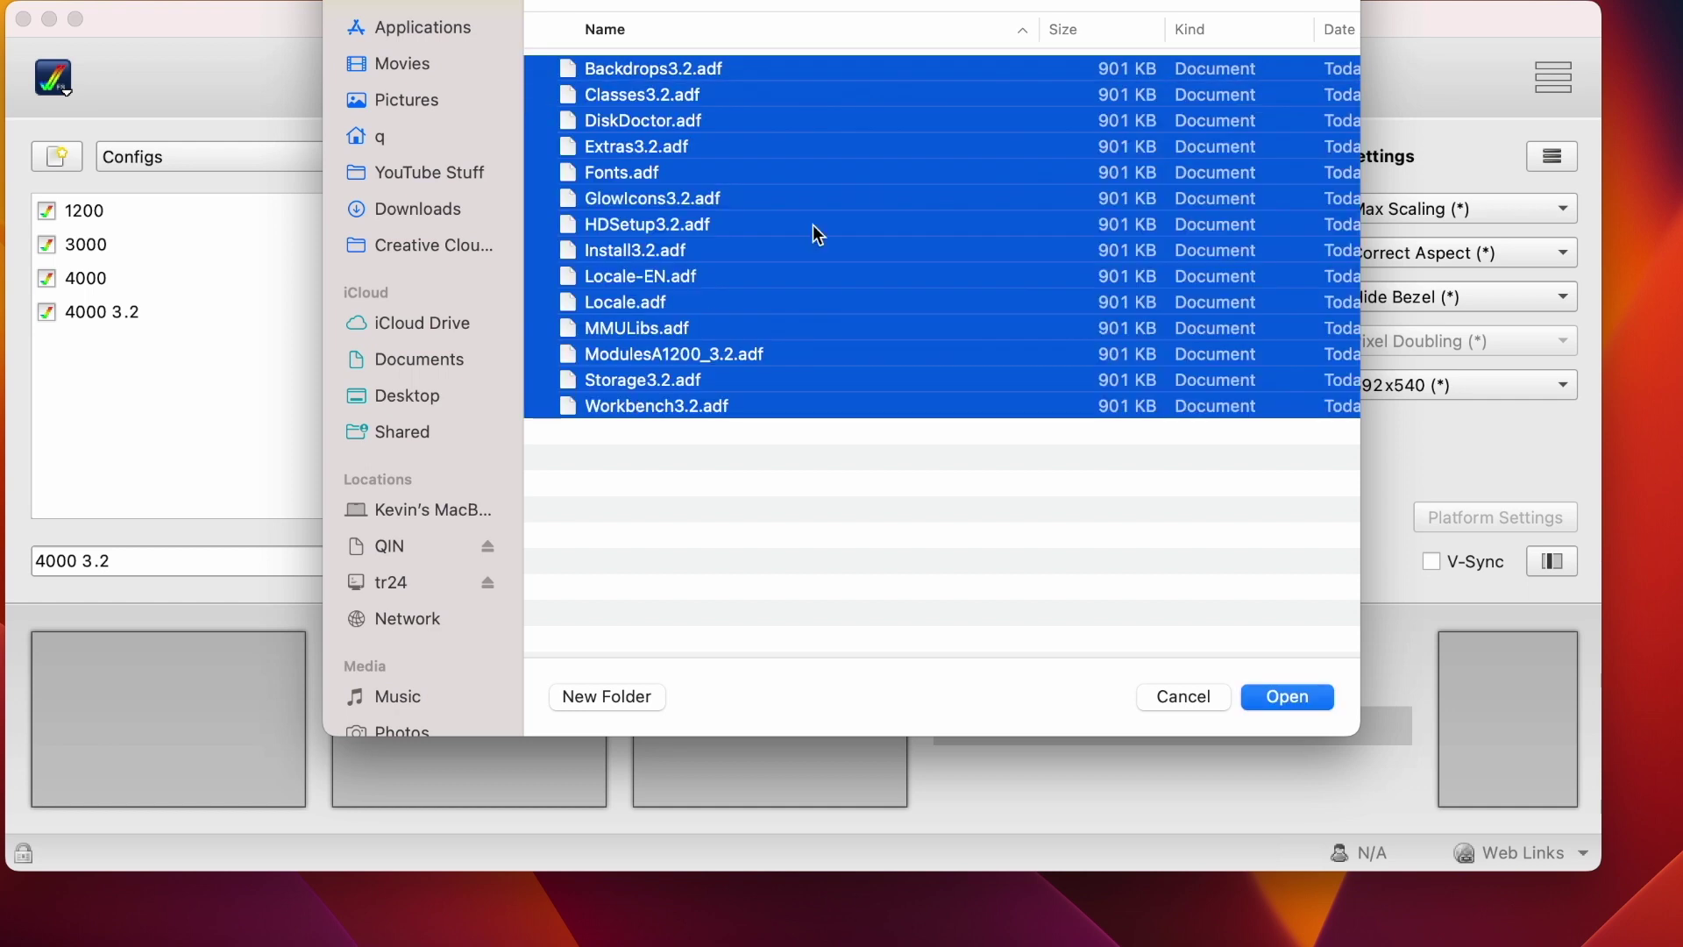
left_click(1285, 697)
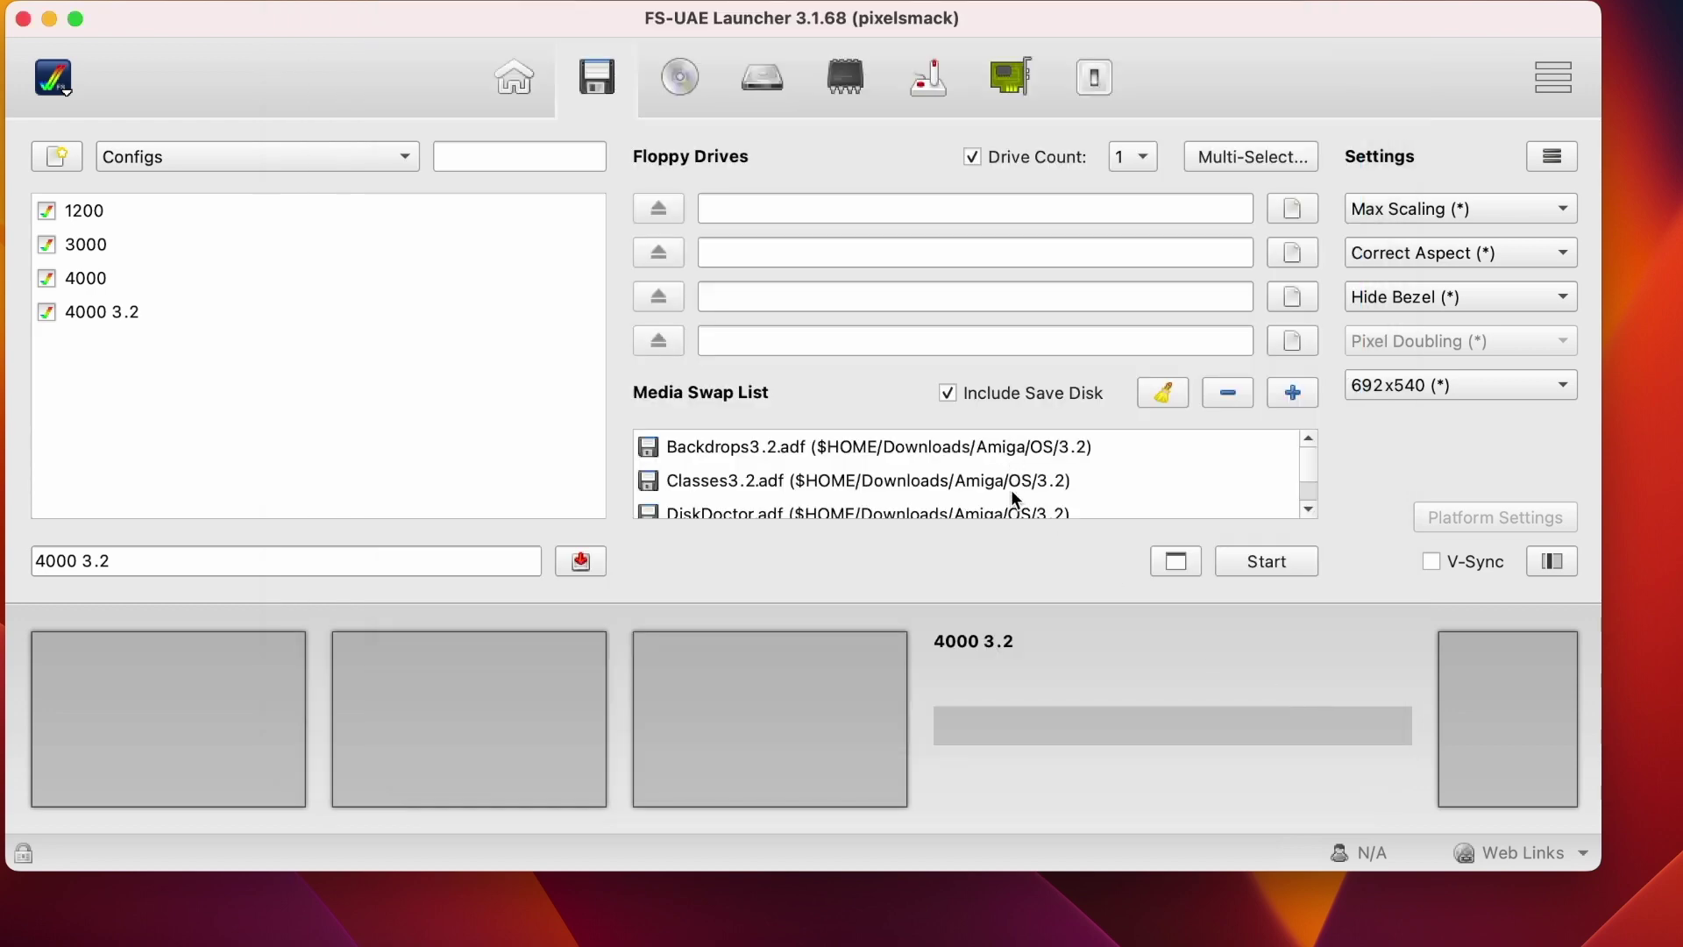
Look through the whole Media Swap List to check the added disk images.
scroll(1012, 489, "down", 8)
scroll(1012, 493, "down", 6)
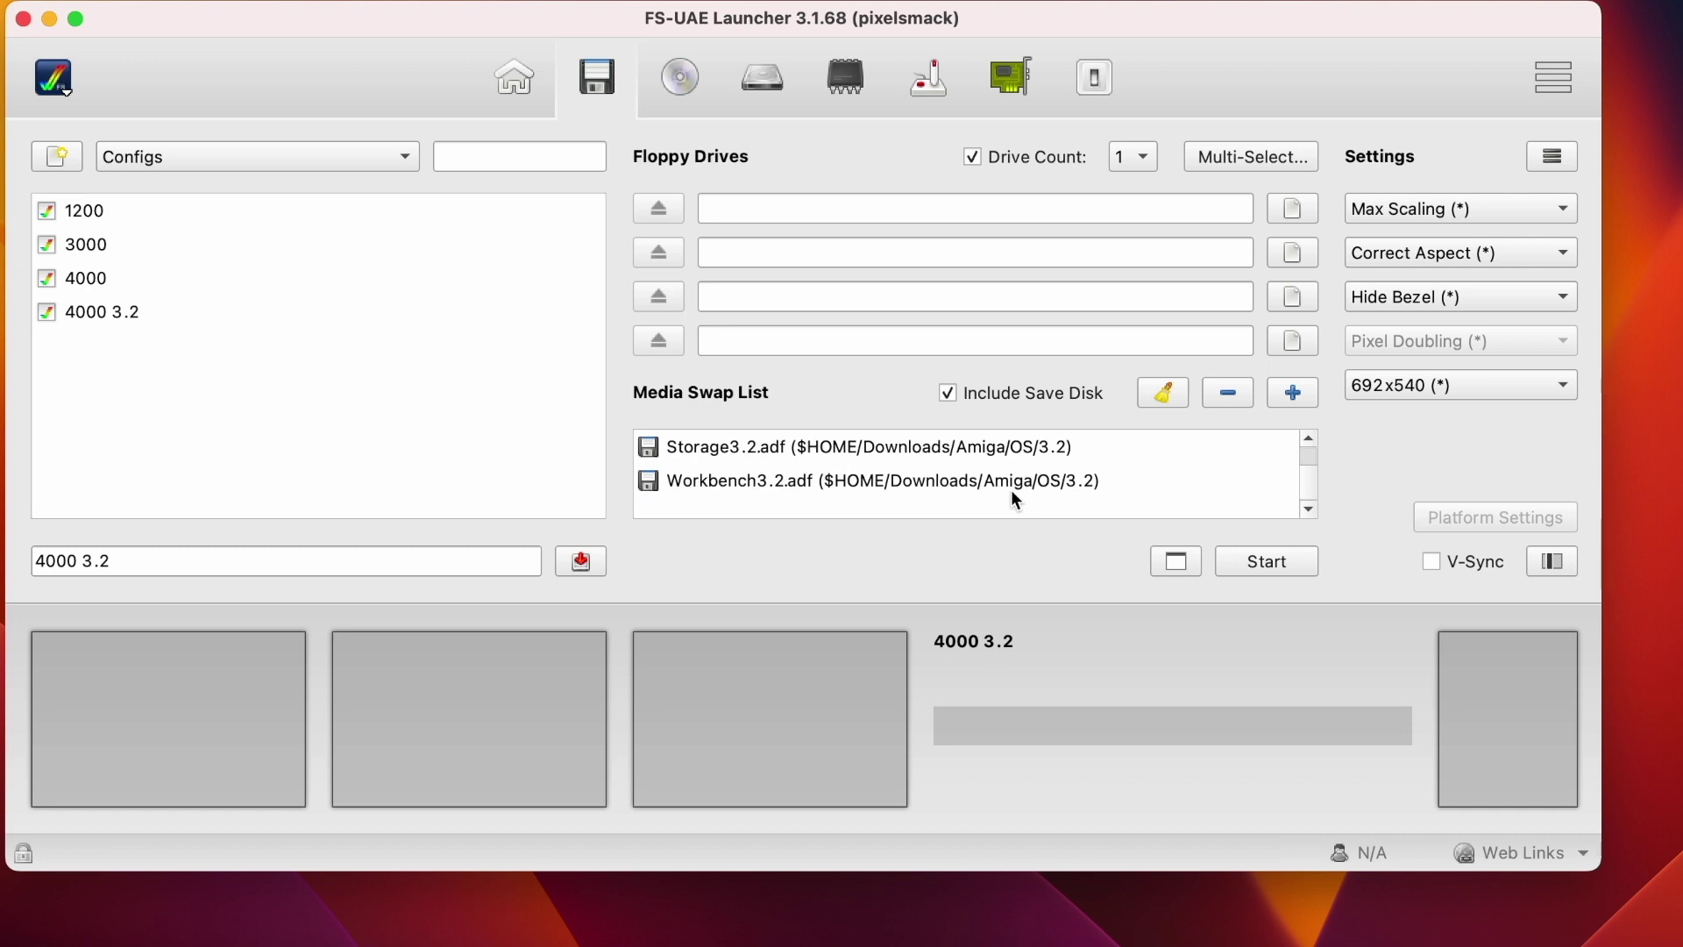
scroll(1012, 492, "up", 12)
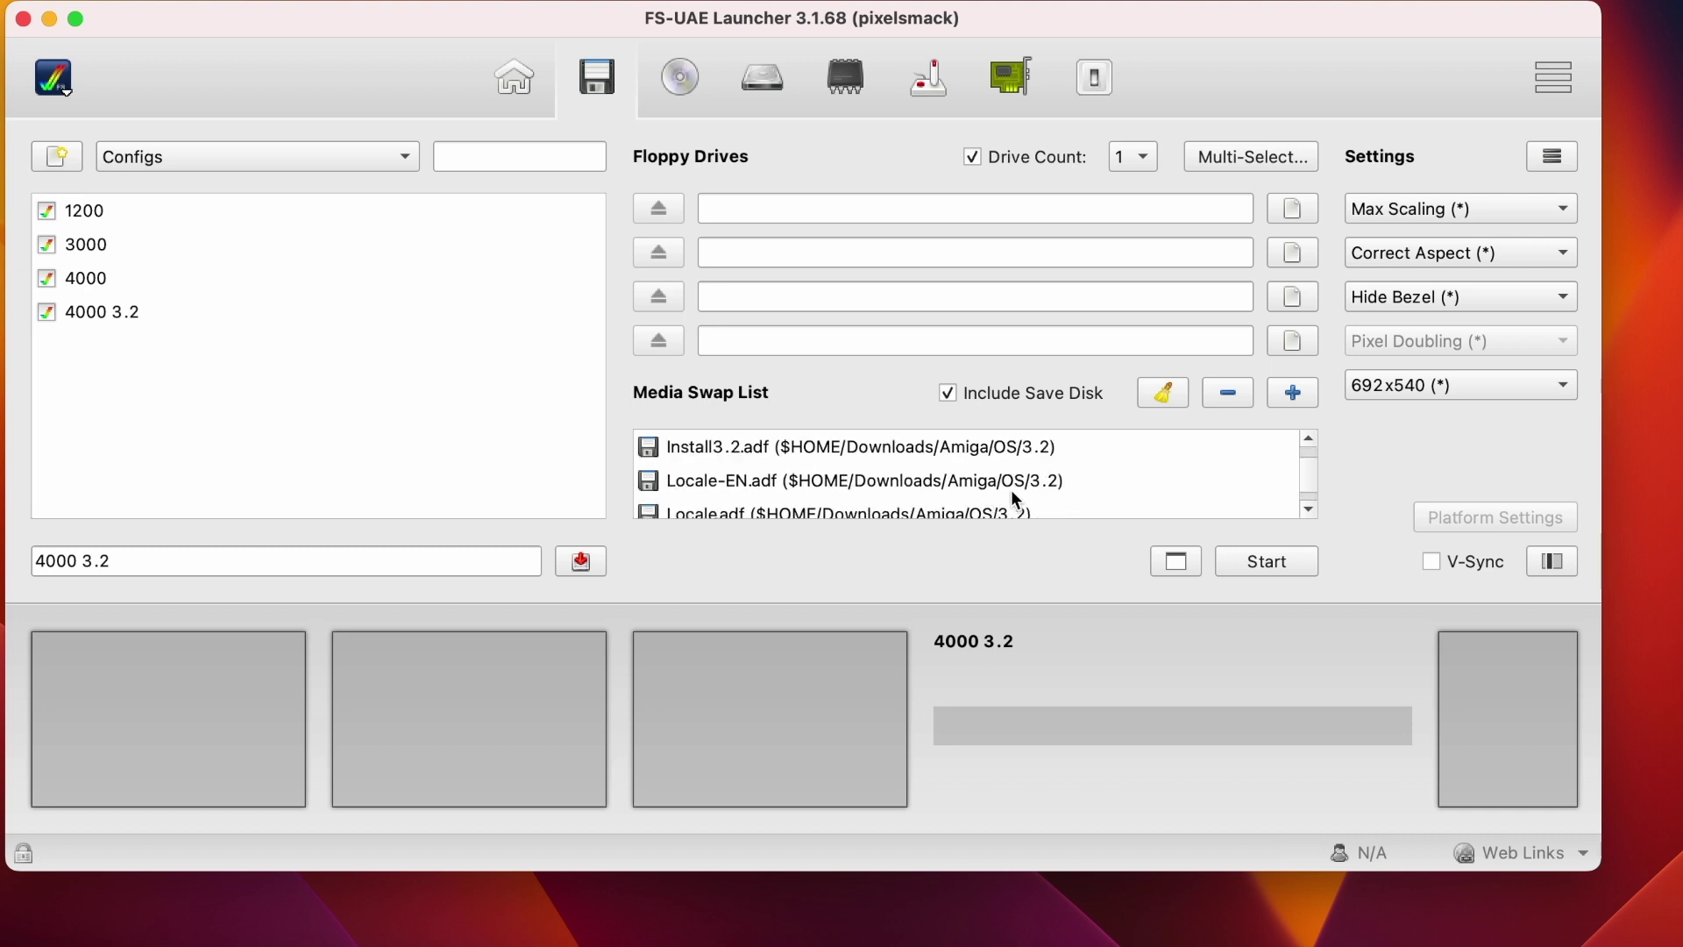
left_click(971, 155)
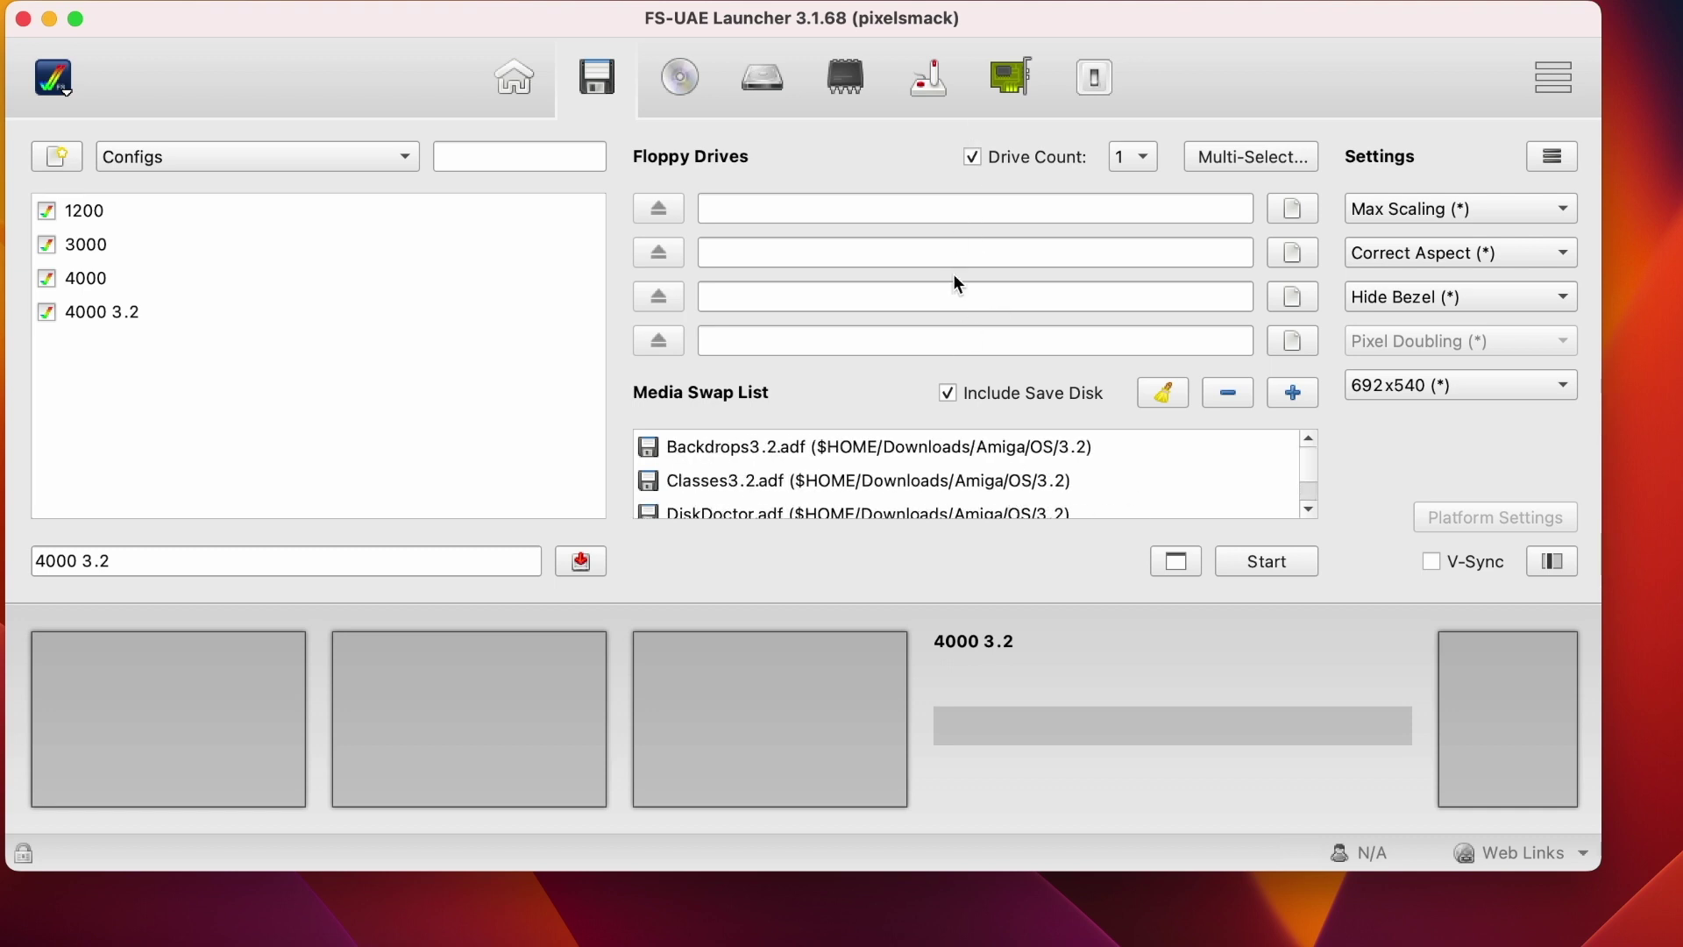
scroll(935, 474, "down", 8)
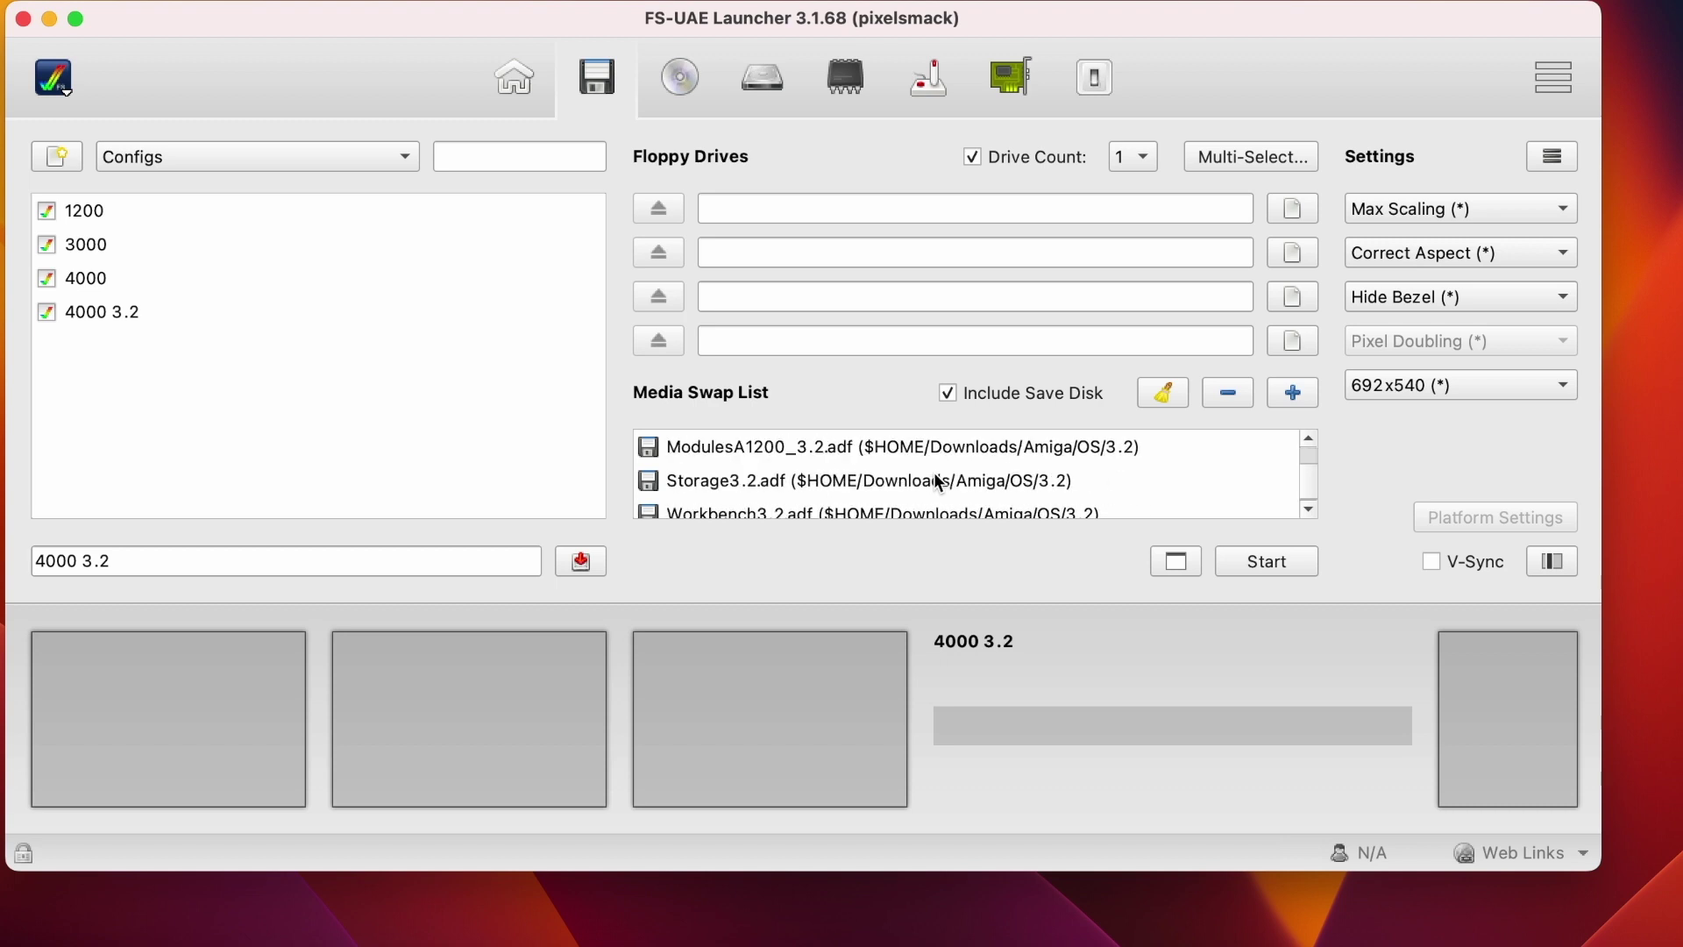
scroll(939, 483, "up", 8)
Rename the configuration to AMIGA TEST, save it, and start the emulation.
left_click(219, 558)
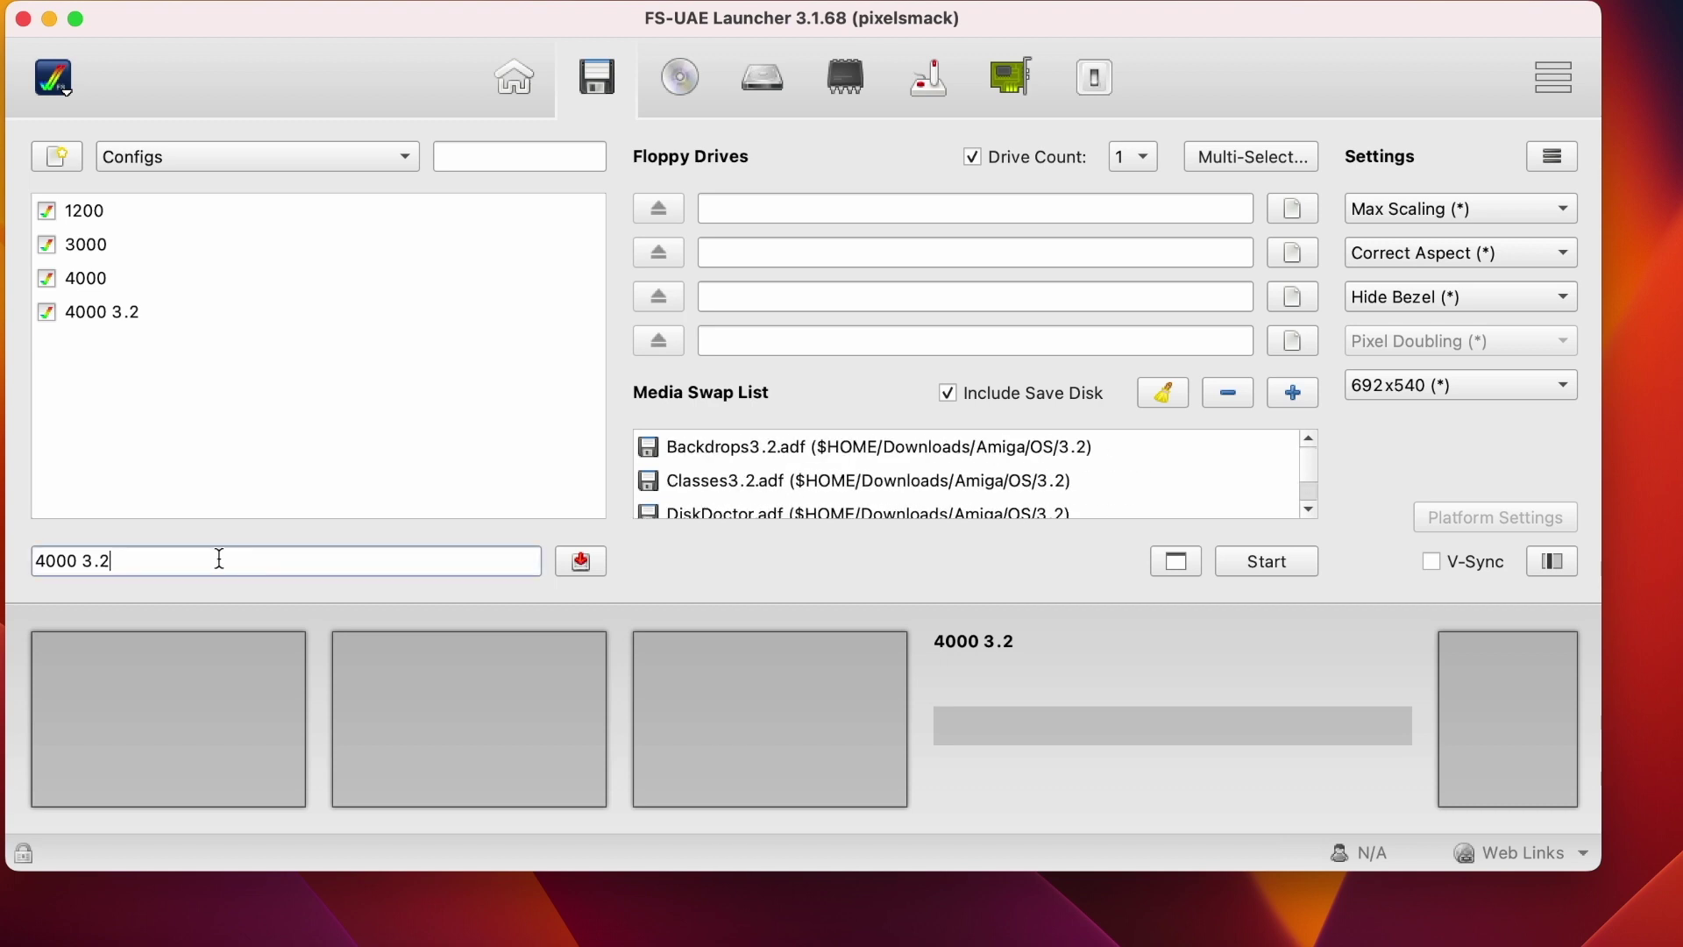
left_click_drag(219, 558, 3, 565)
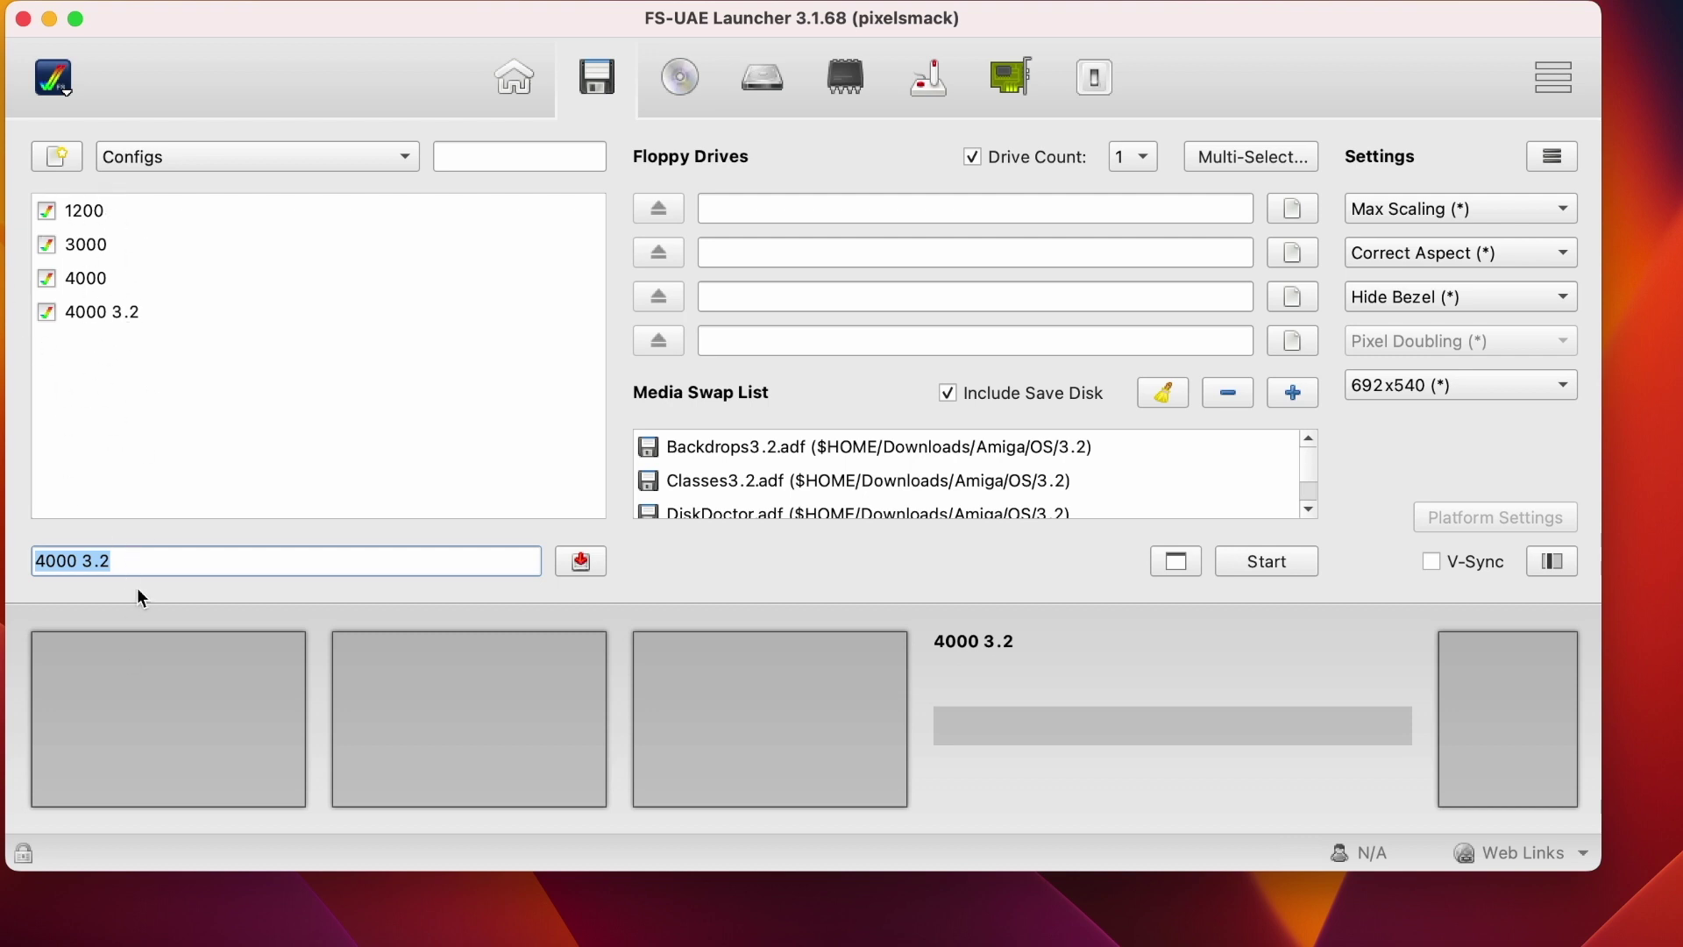
type("AM")
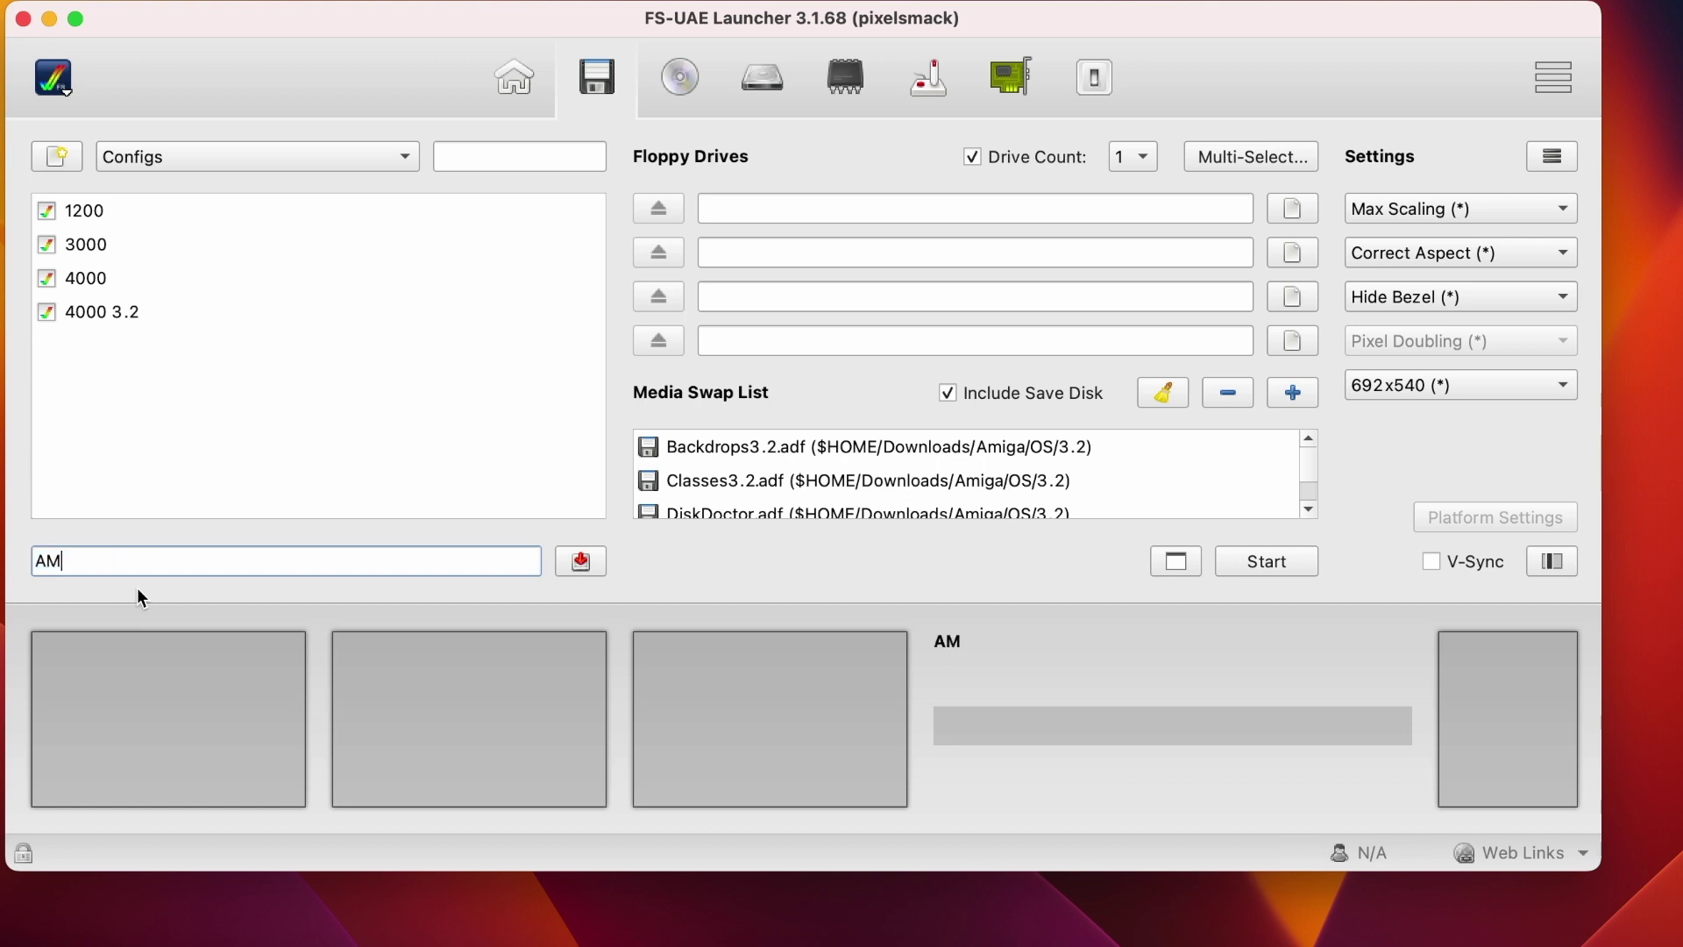
type("IGA TEST")
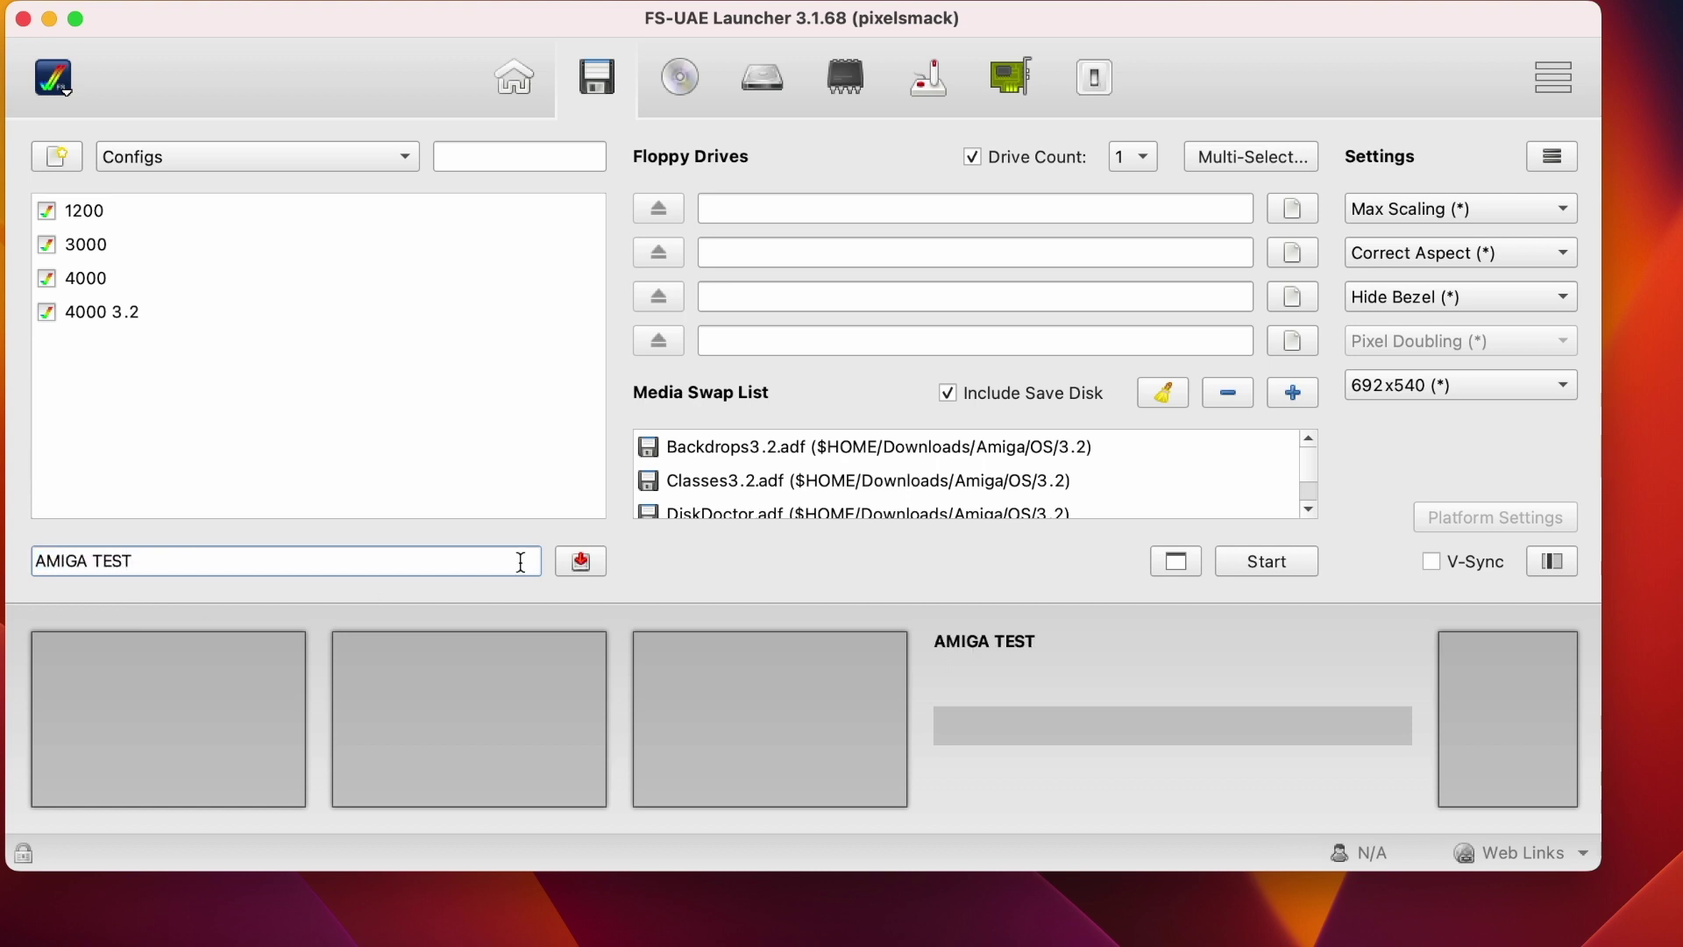
left_click(582, 561)
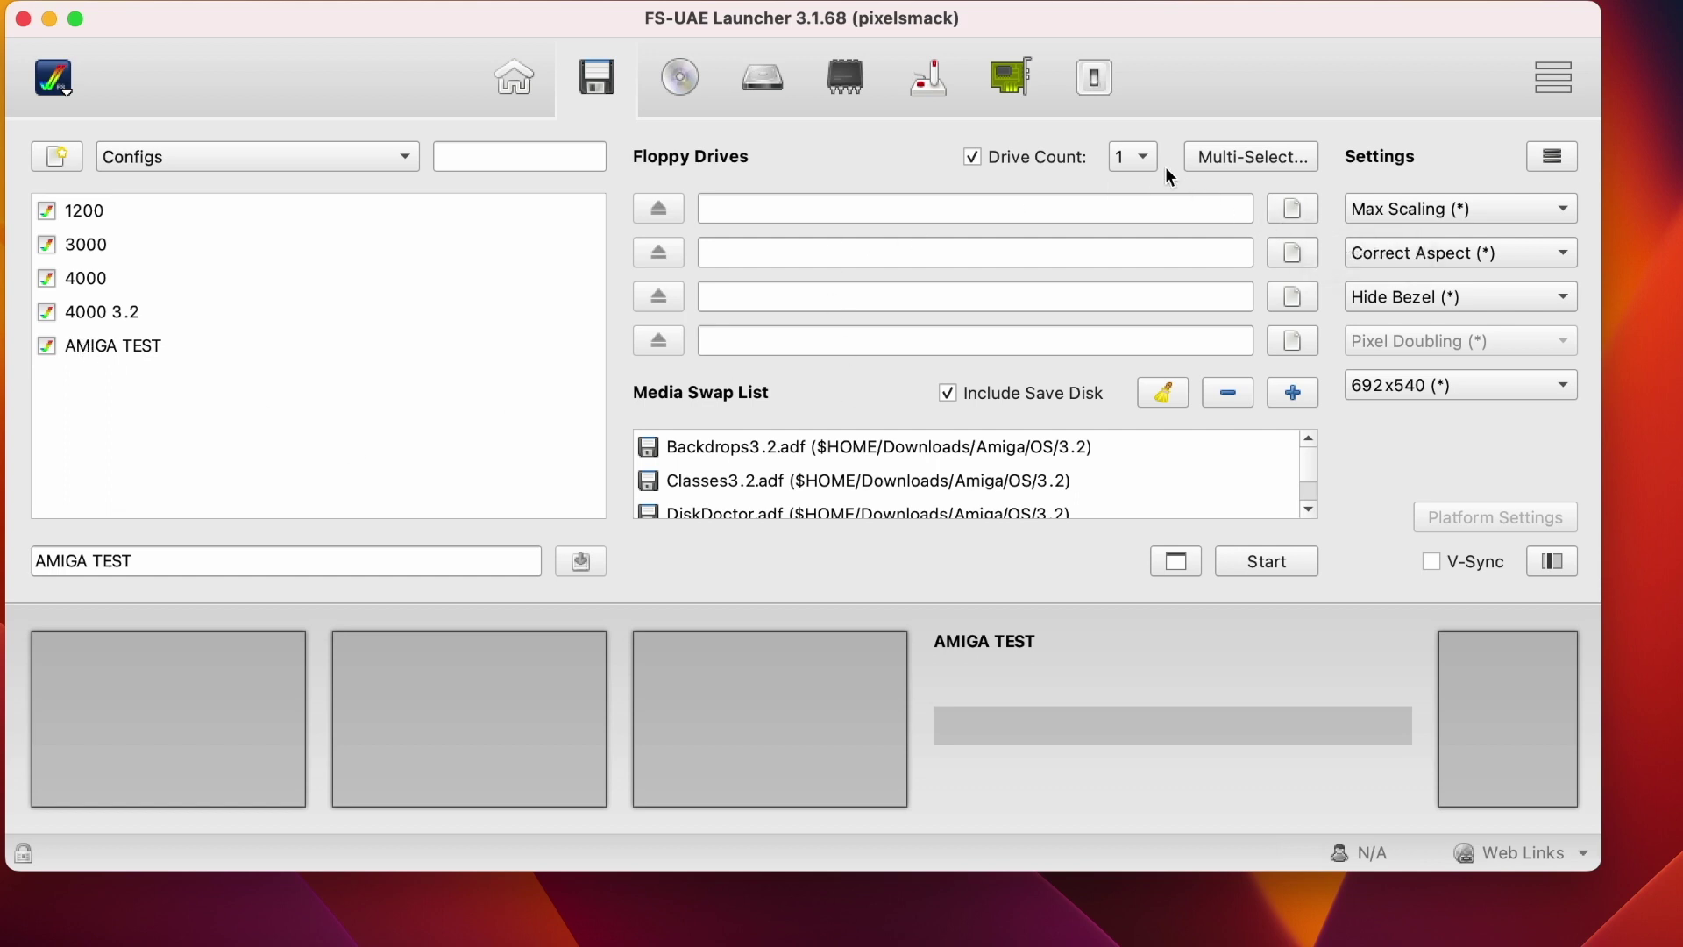
left_click(1276, 564)
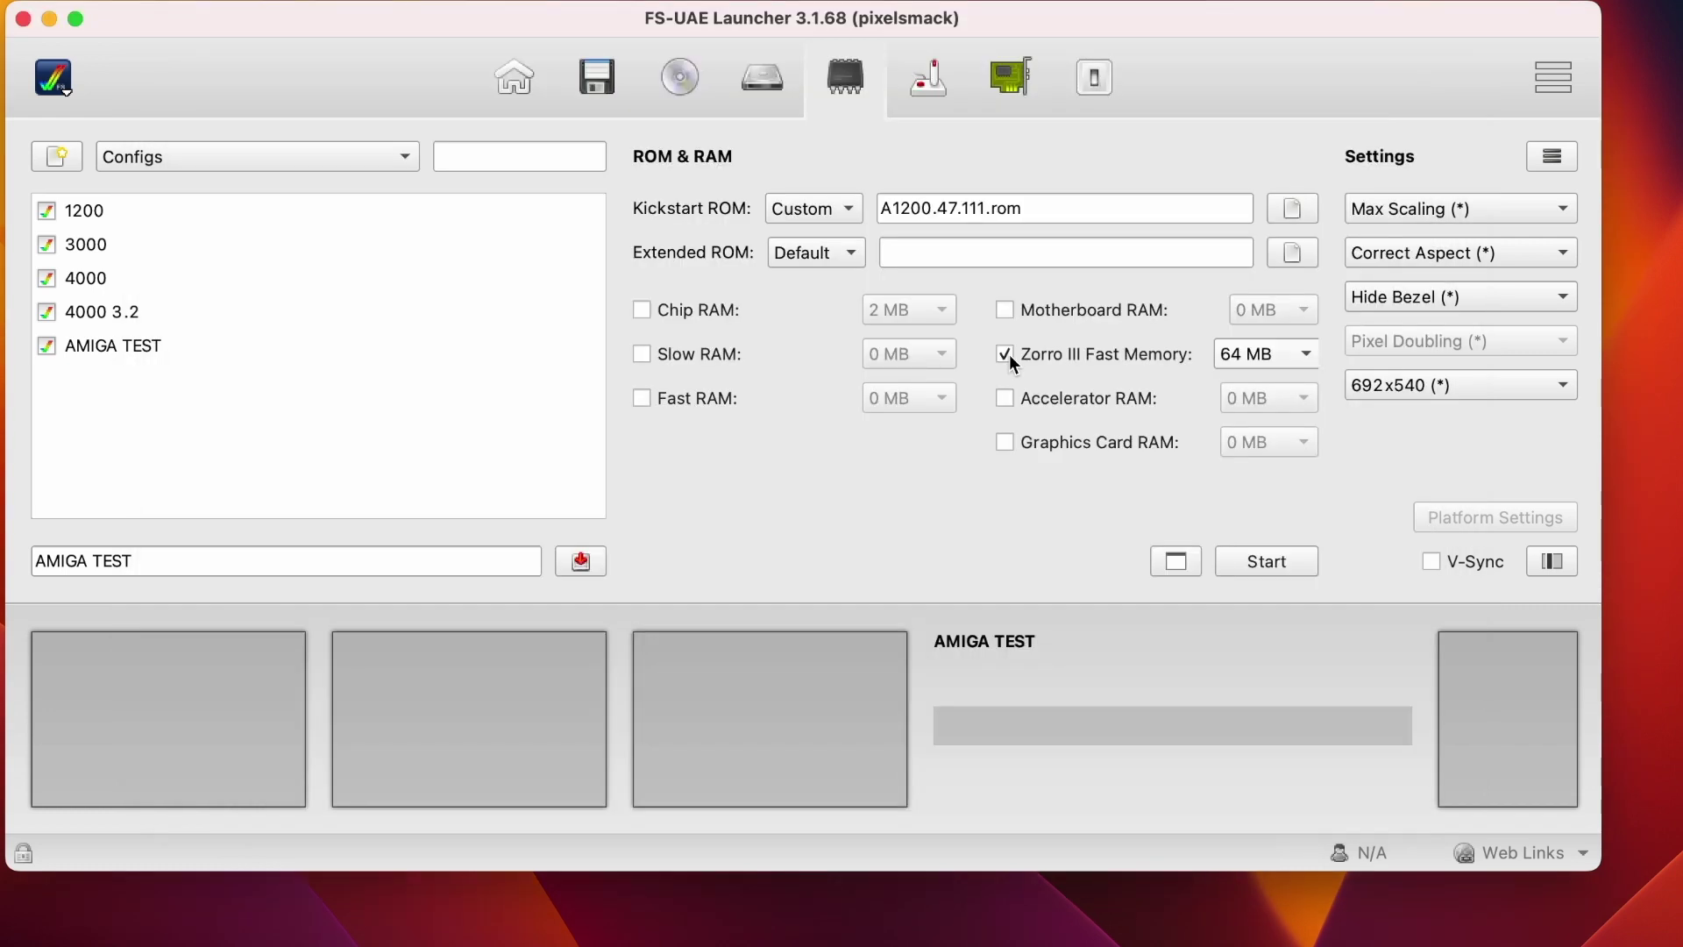
Enable the CPU override in the additional configuration, set it to 68030, and return to the ROM & RAM settings.
left_click(1019, 92)
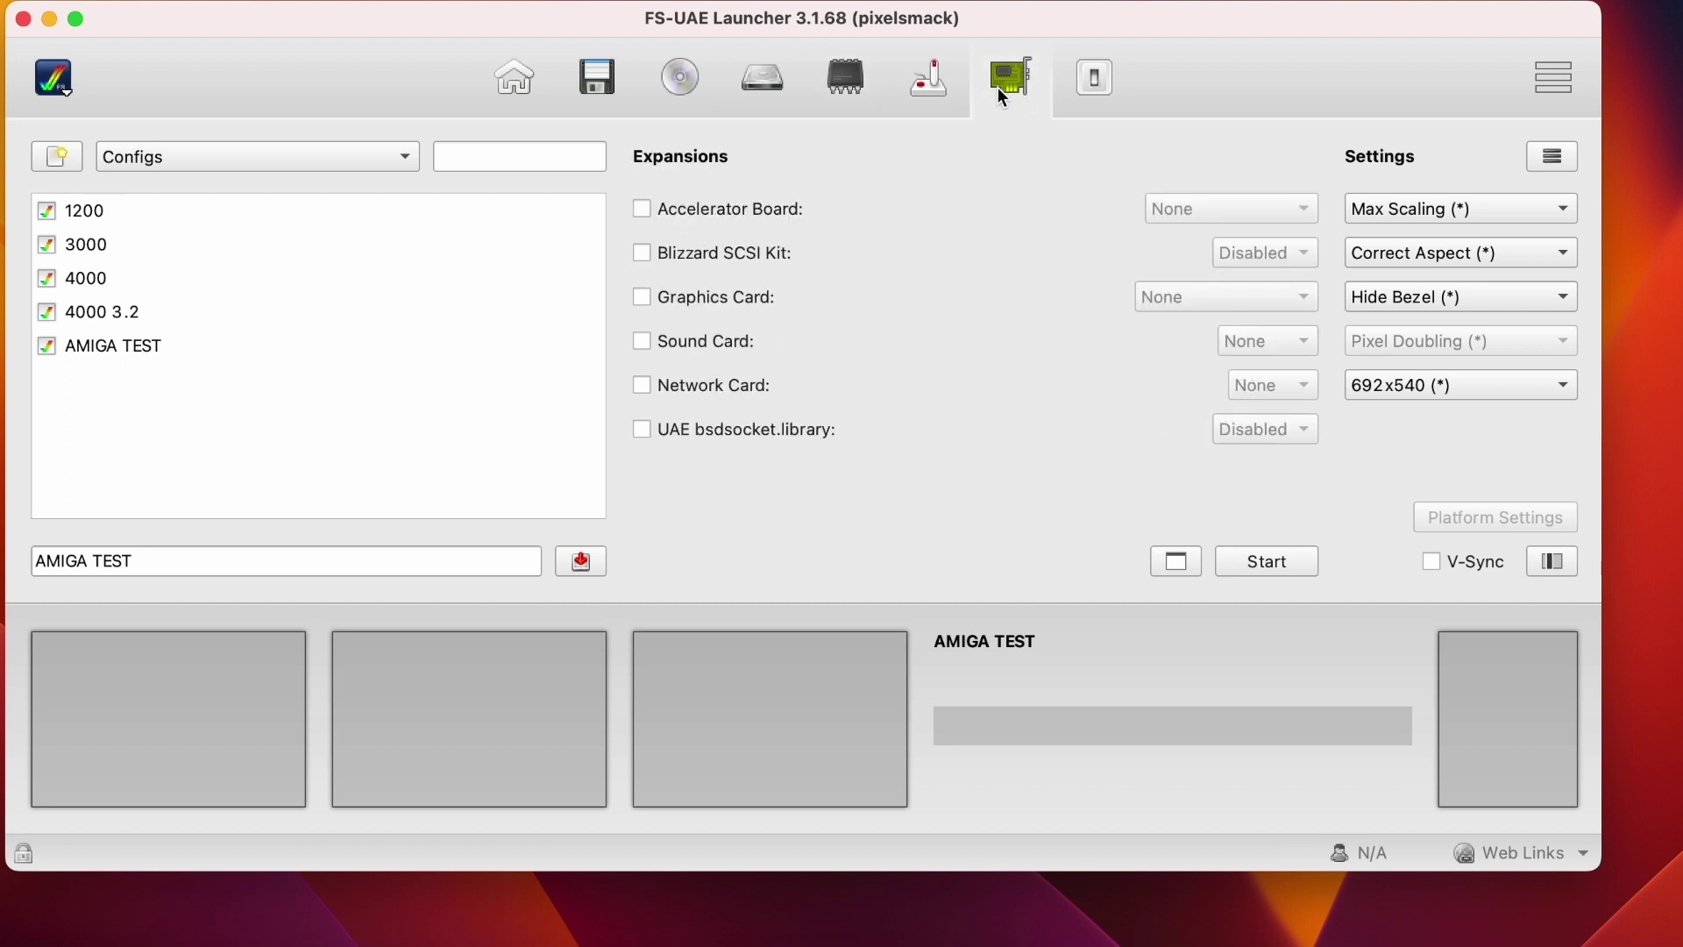
left_click(1104, 82)
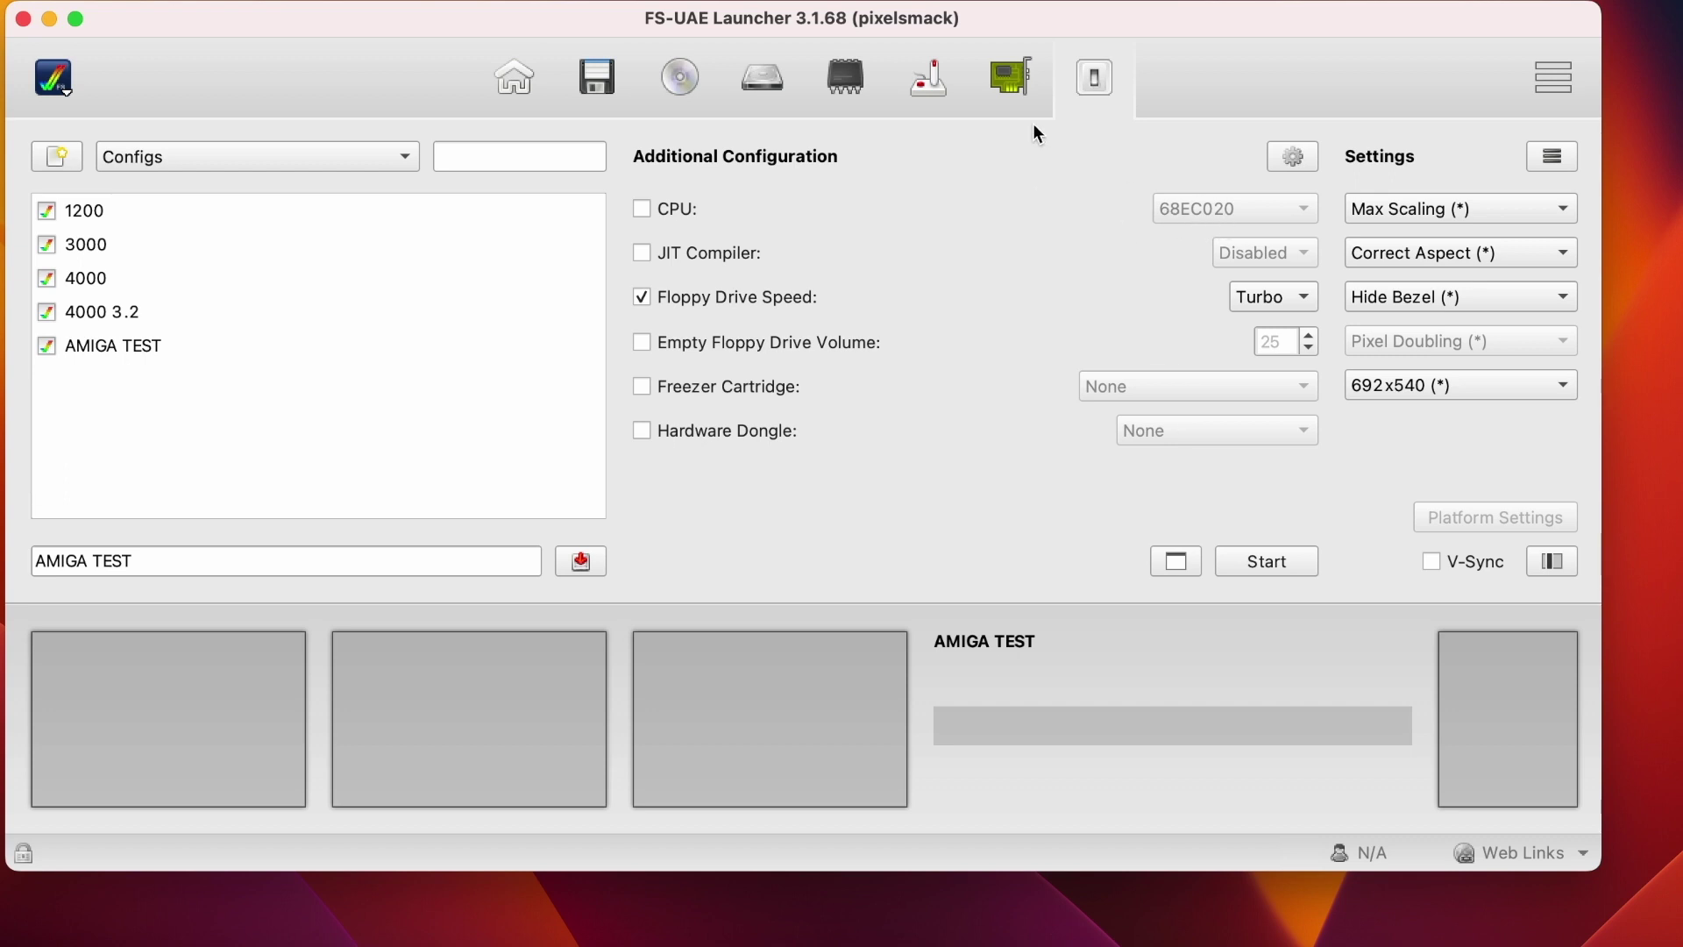
left_click(1009, 81)
left_click(852, 86)
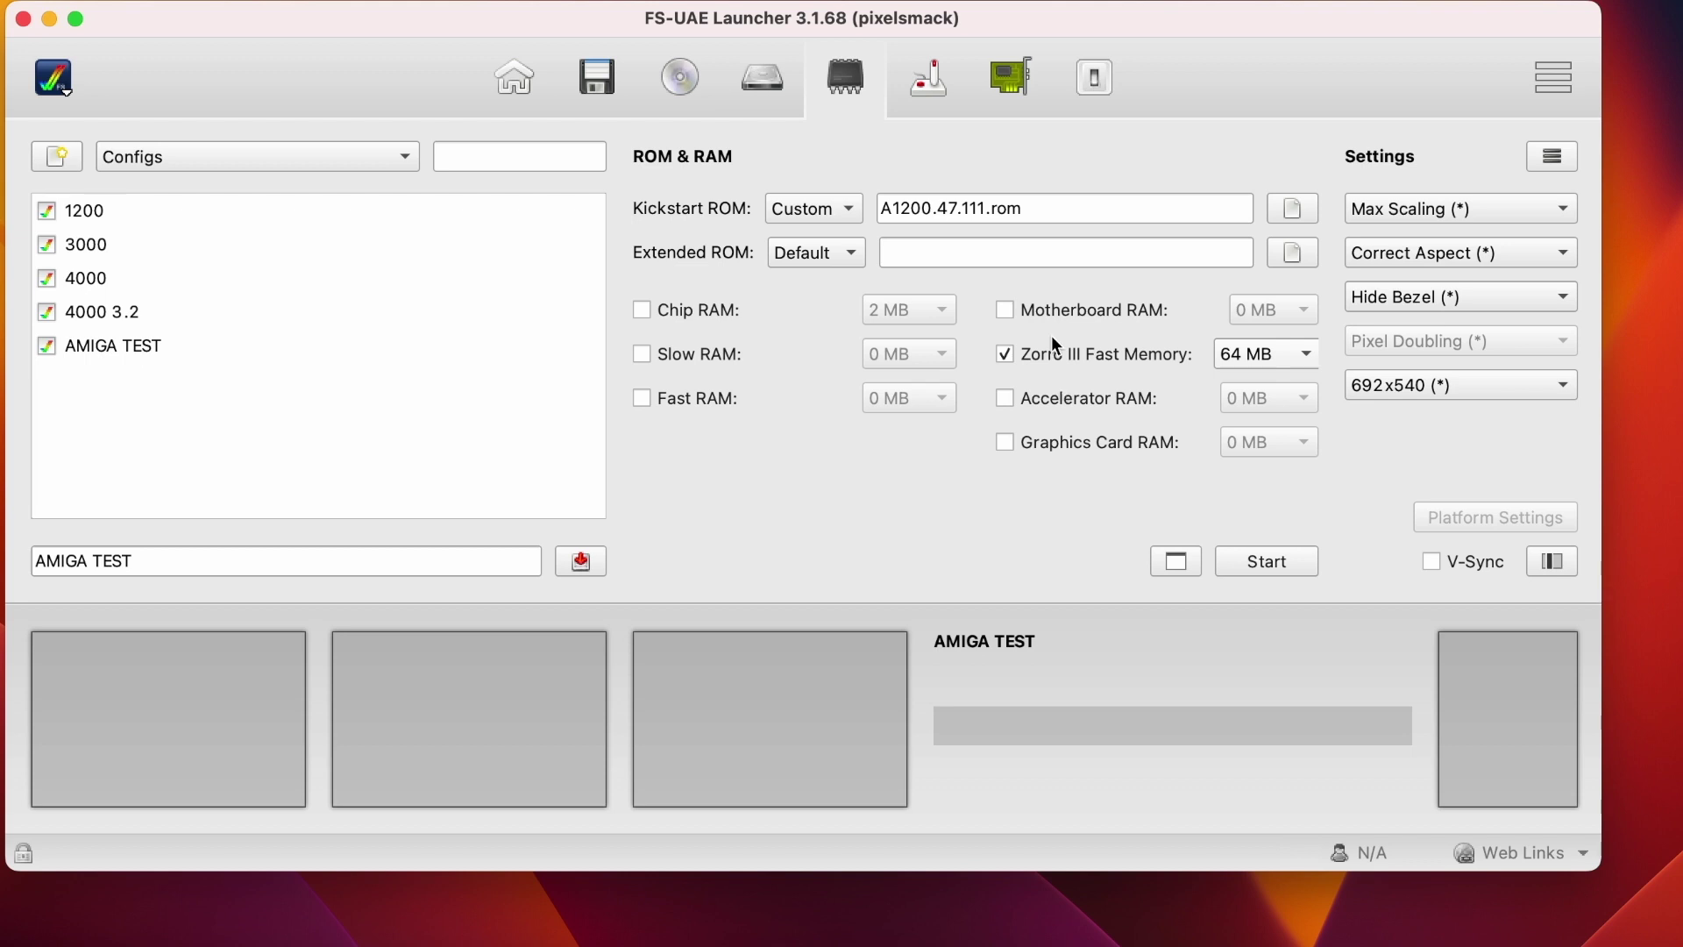
left_click(1027, 86)
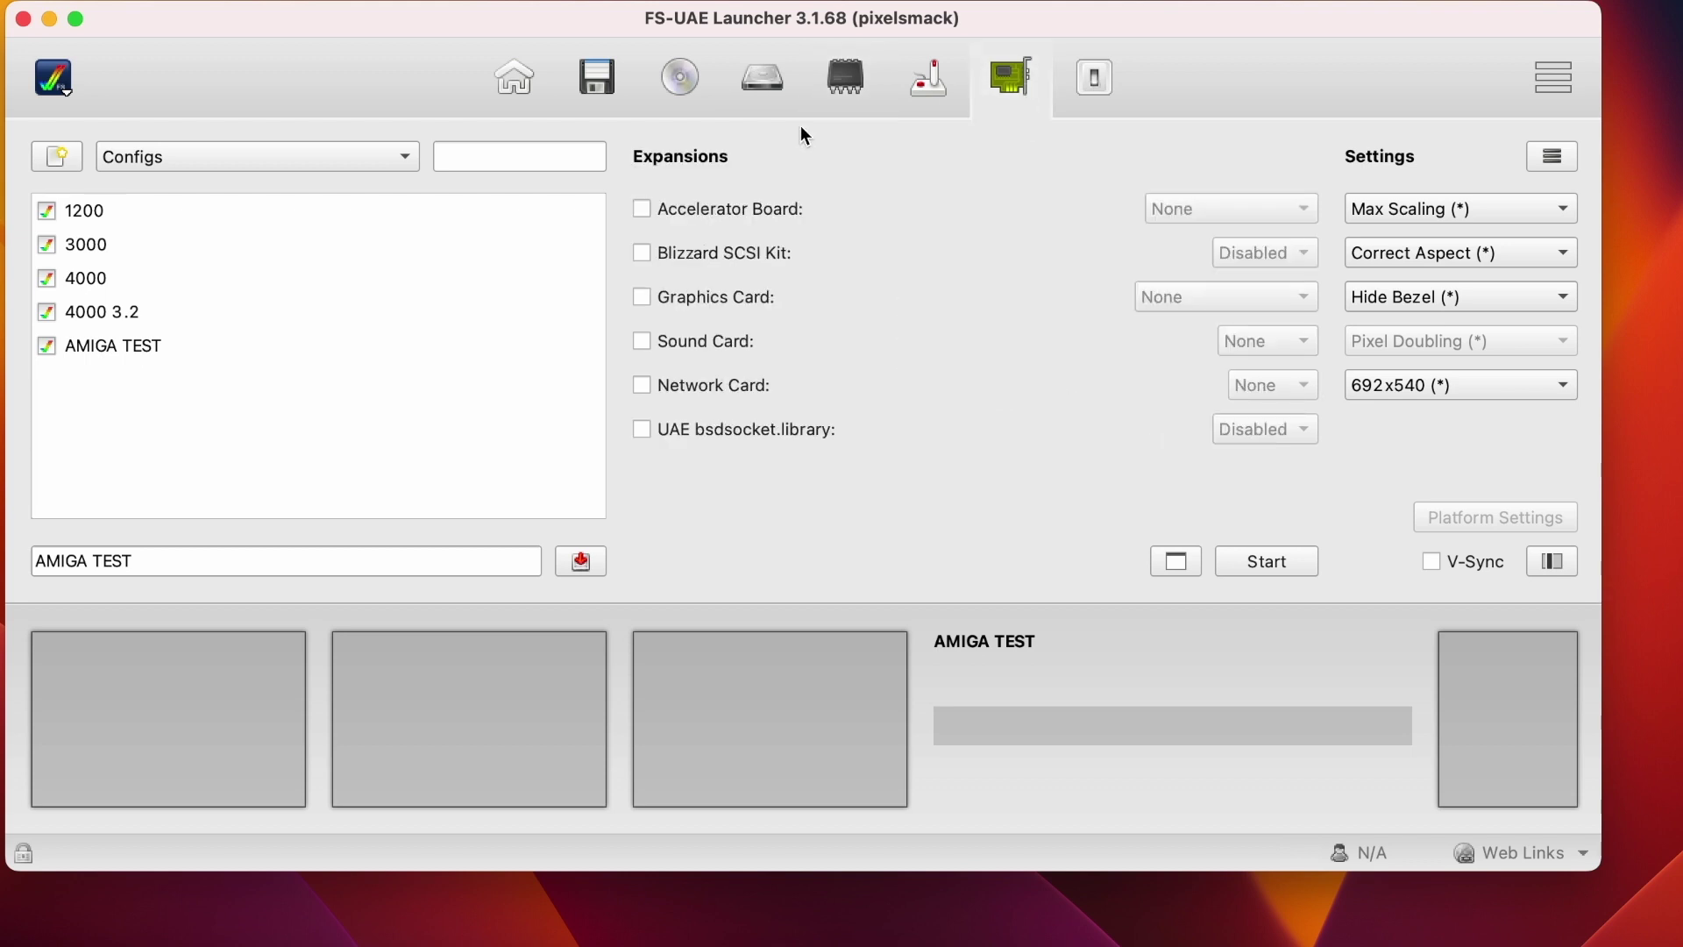
left_click(1092, 100)
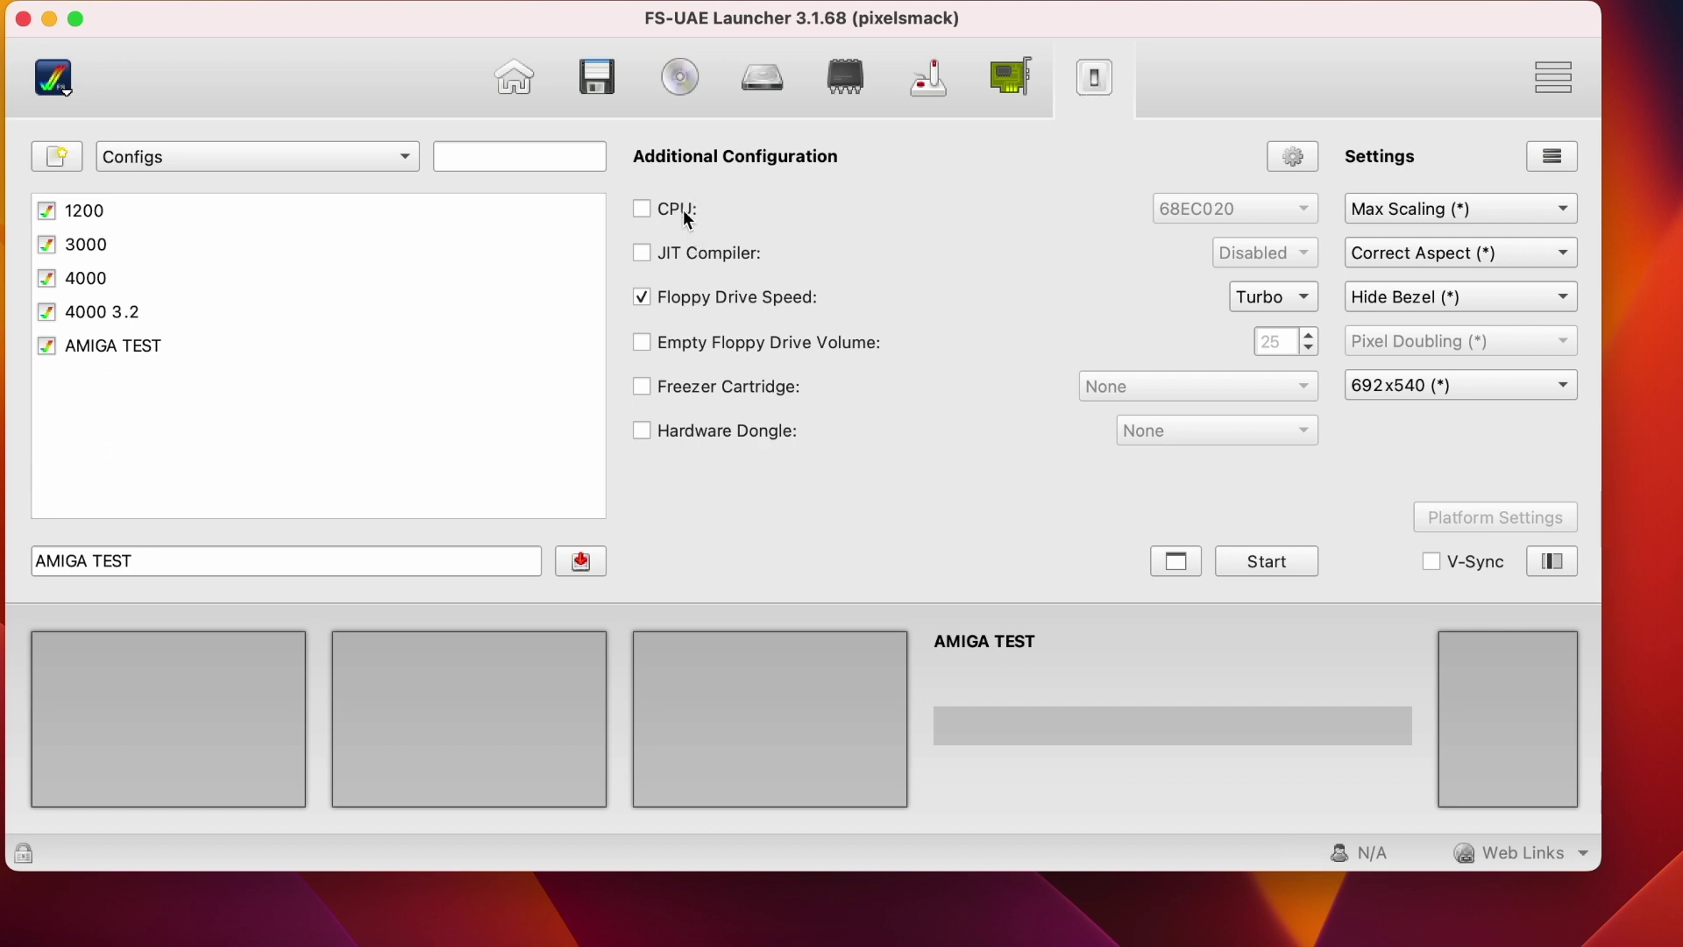
left_click(644, 212)
left_click(1205, 214)
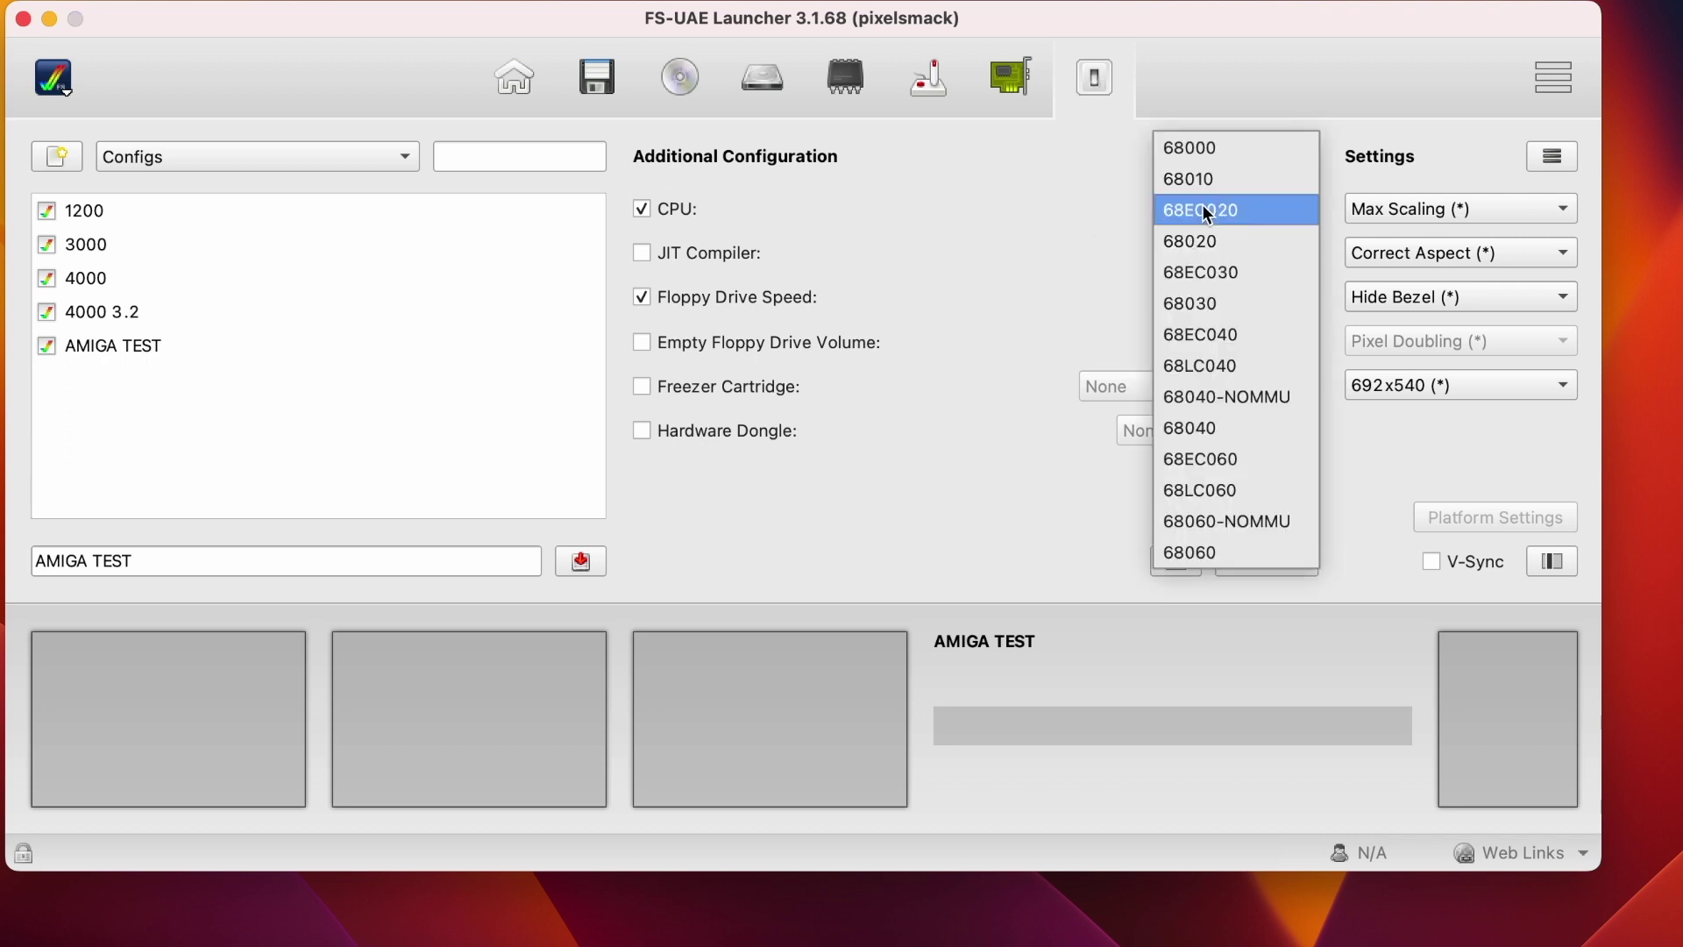
left_click(1222, 305)
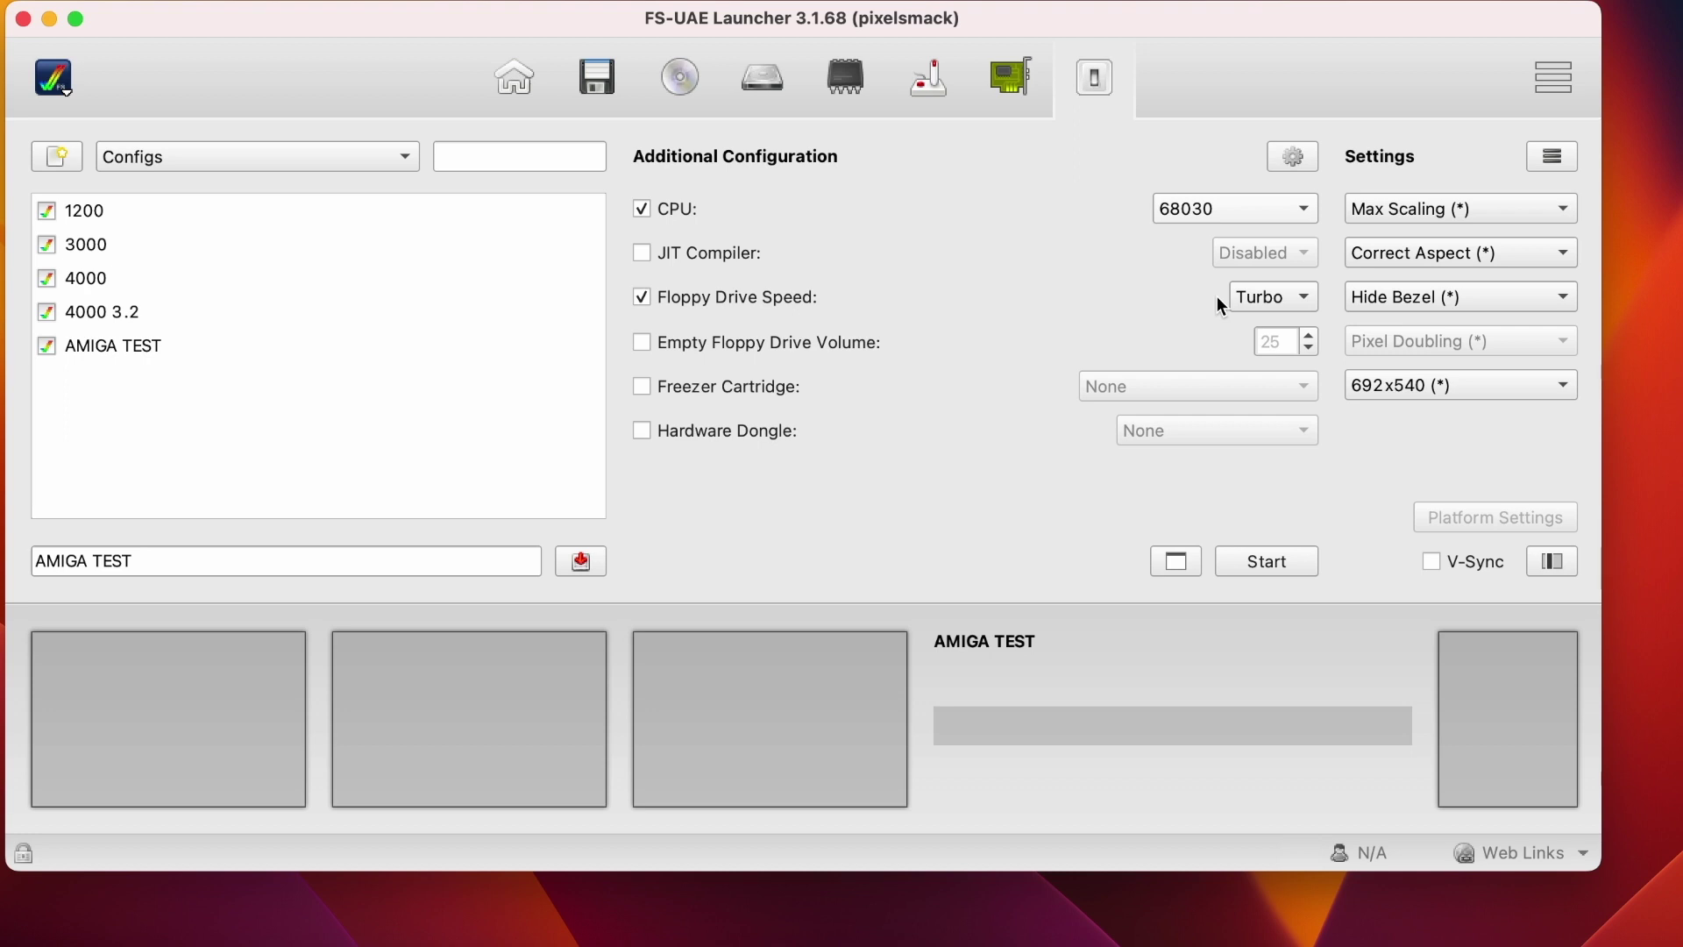
left_click(1020, 77)
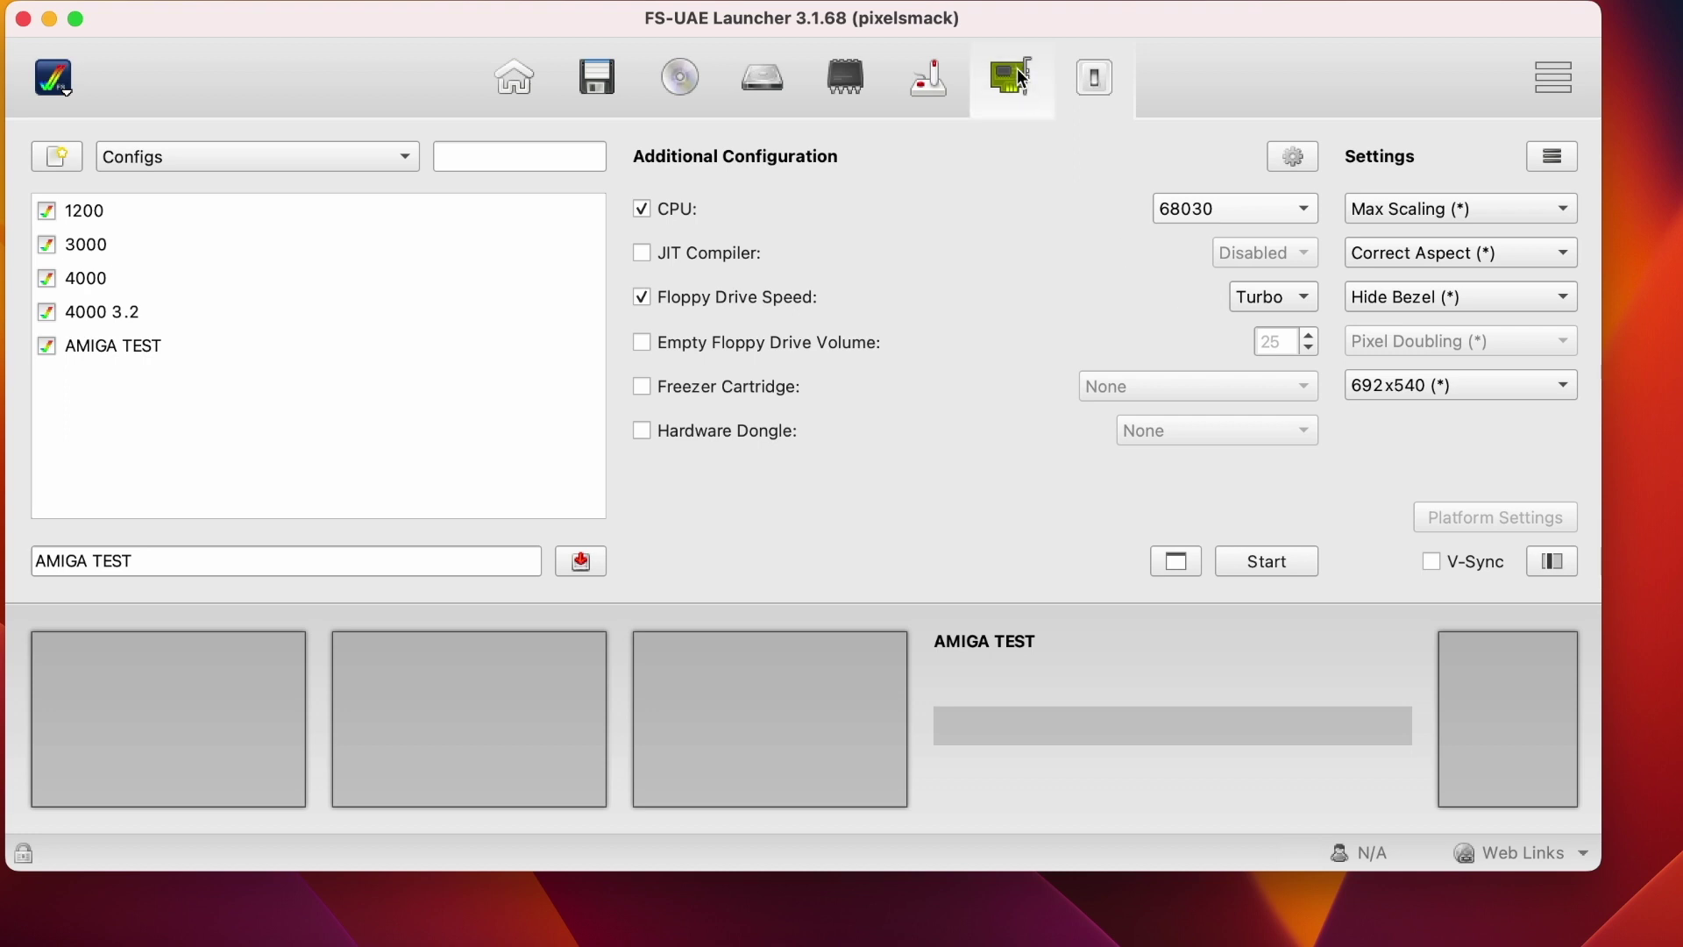
left_click(856, 83)
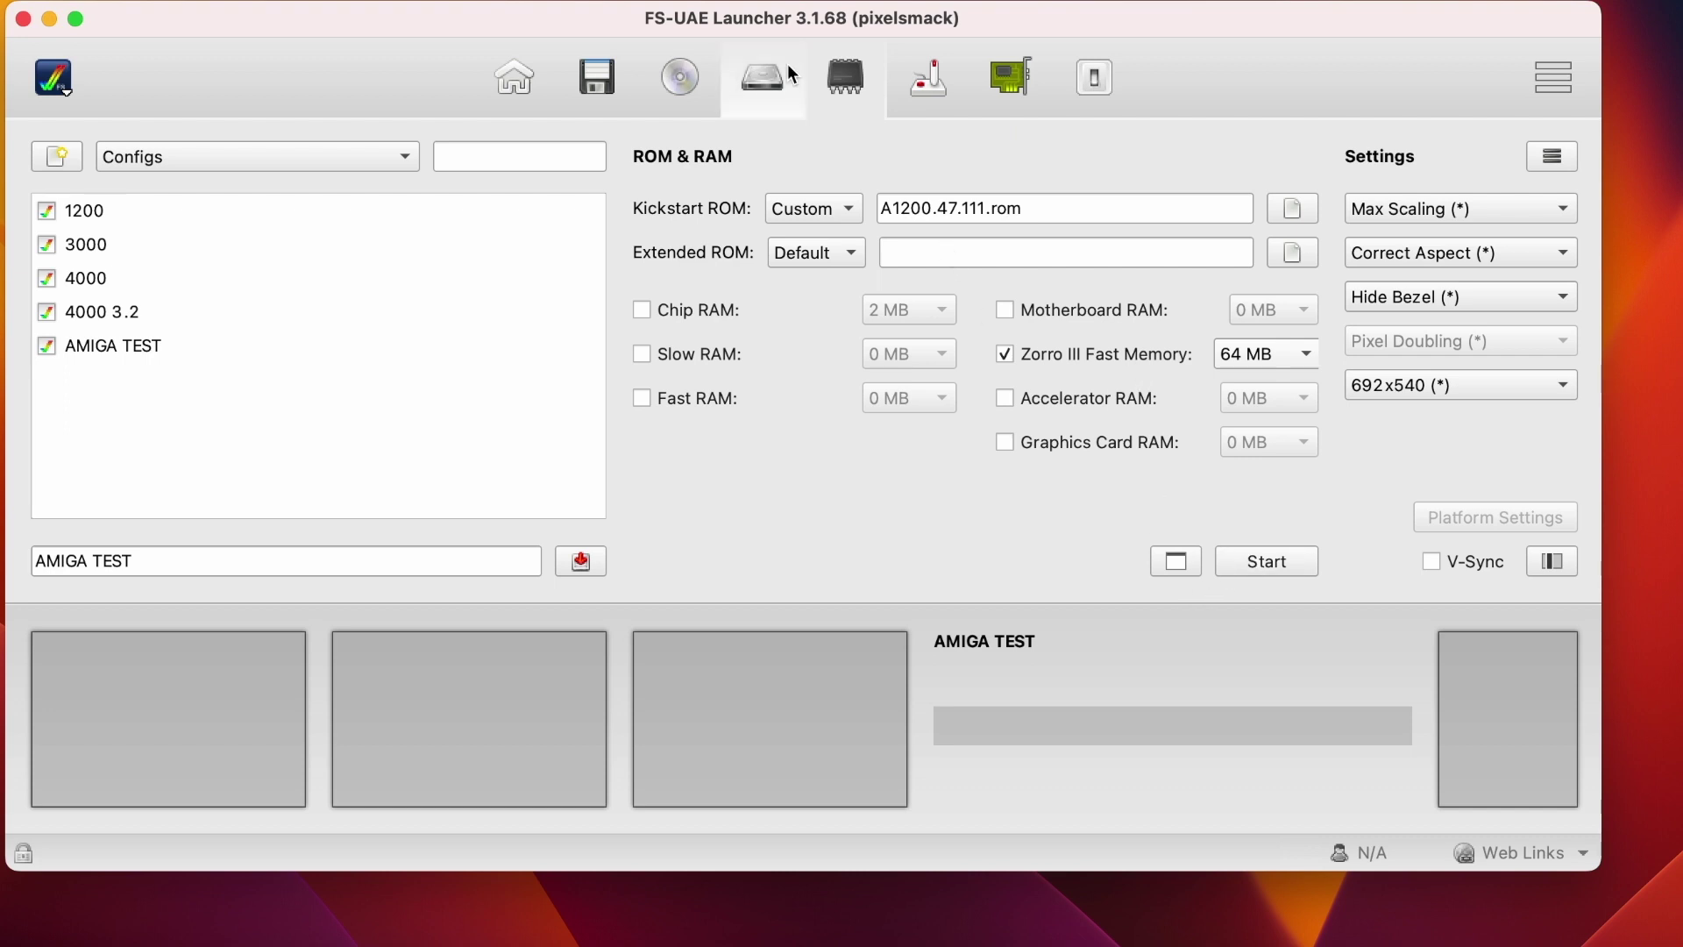
Check the floppy drive settings, start the emulation, and open the list of disks that can be inserted into DF0.
left_click(598, 78)
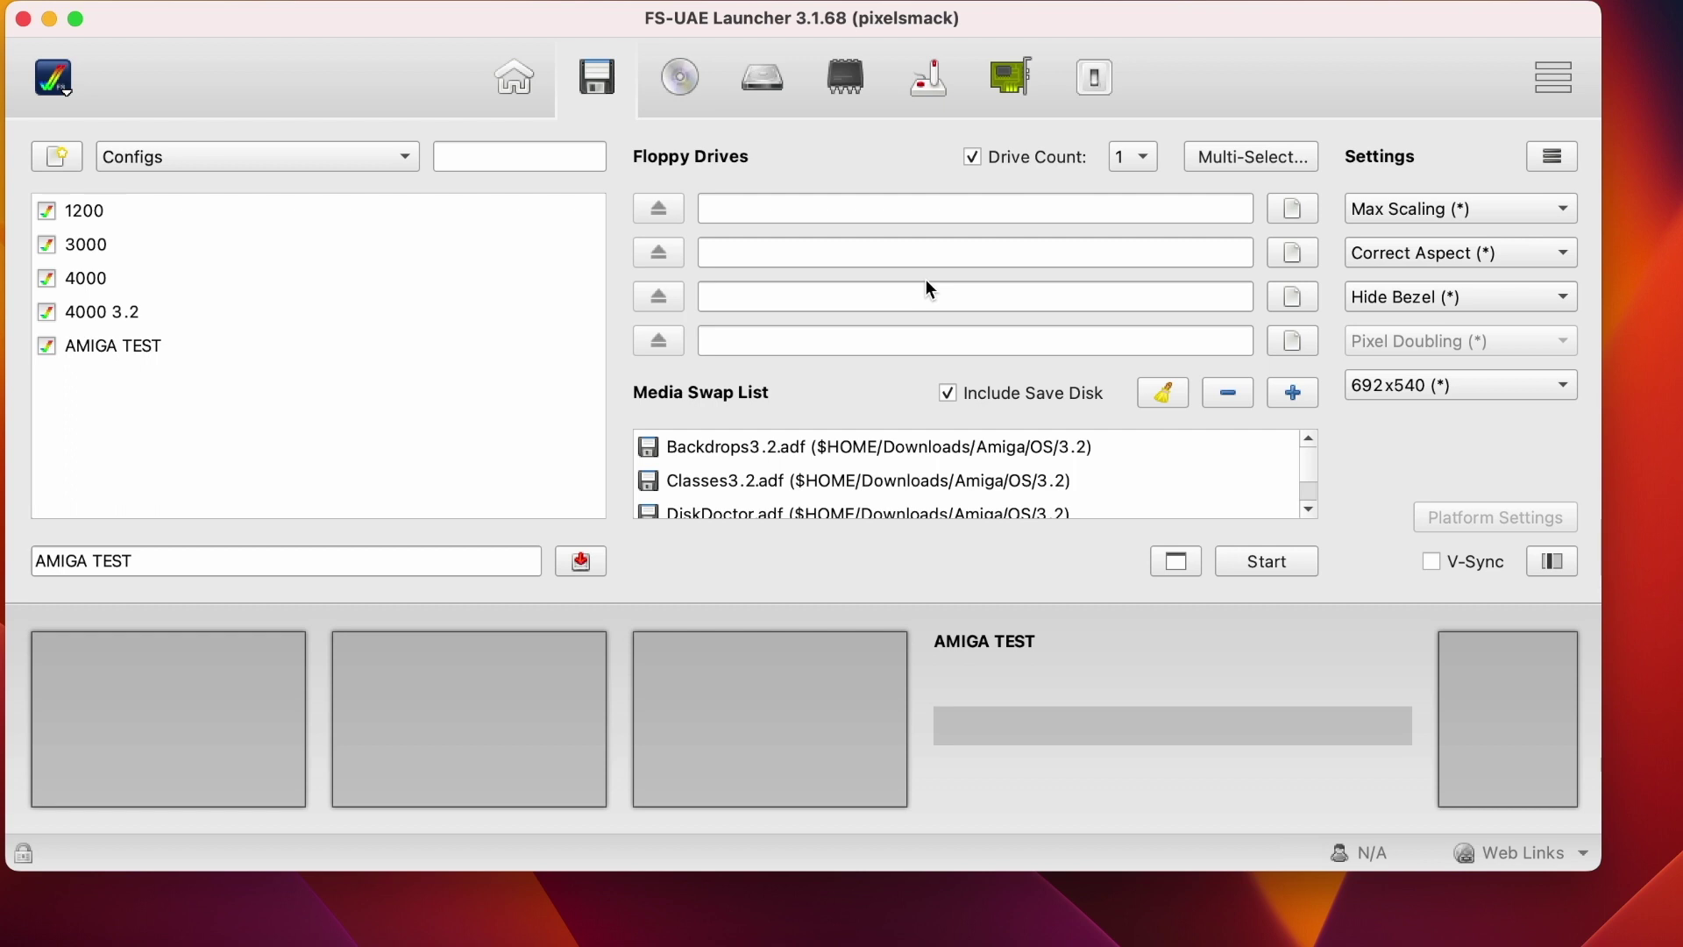
left_click(1260, 563)
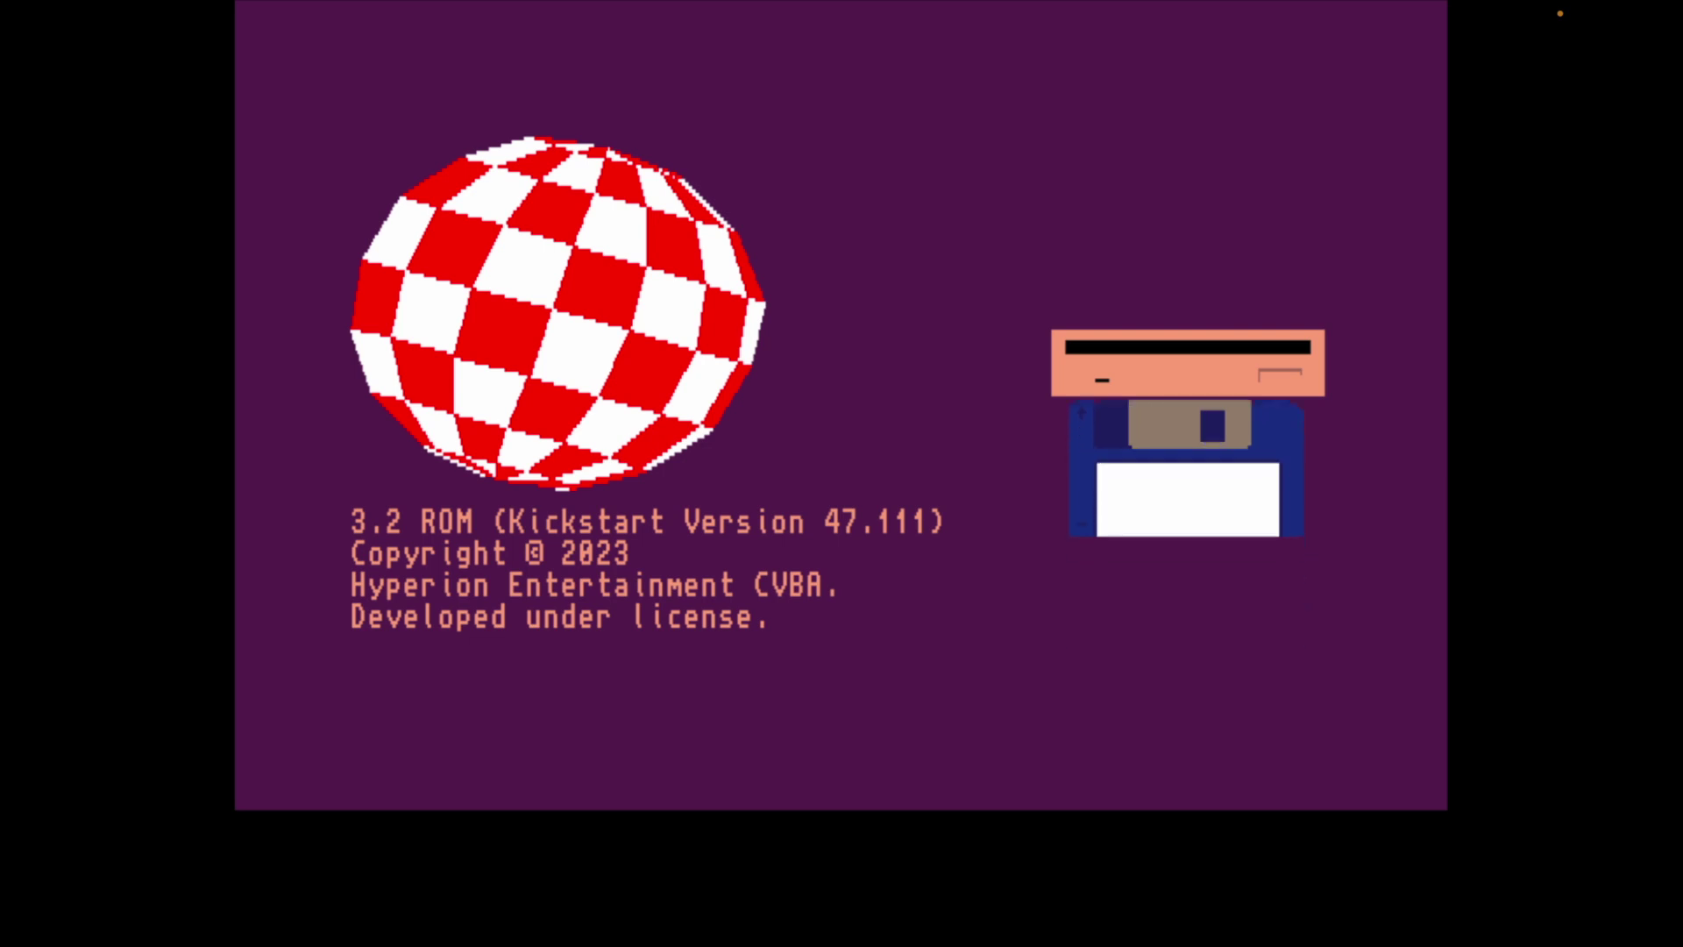
key("F12")
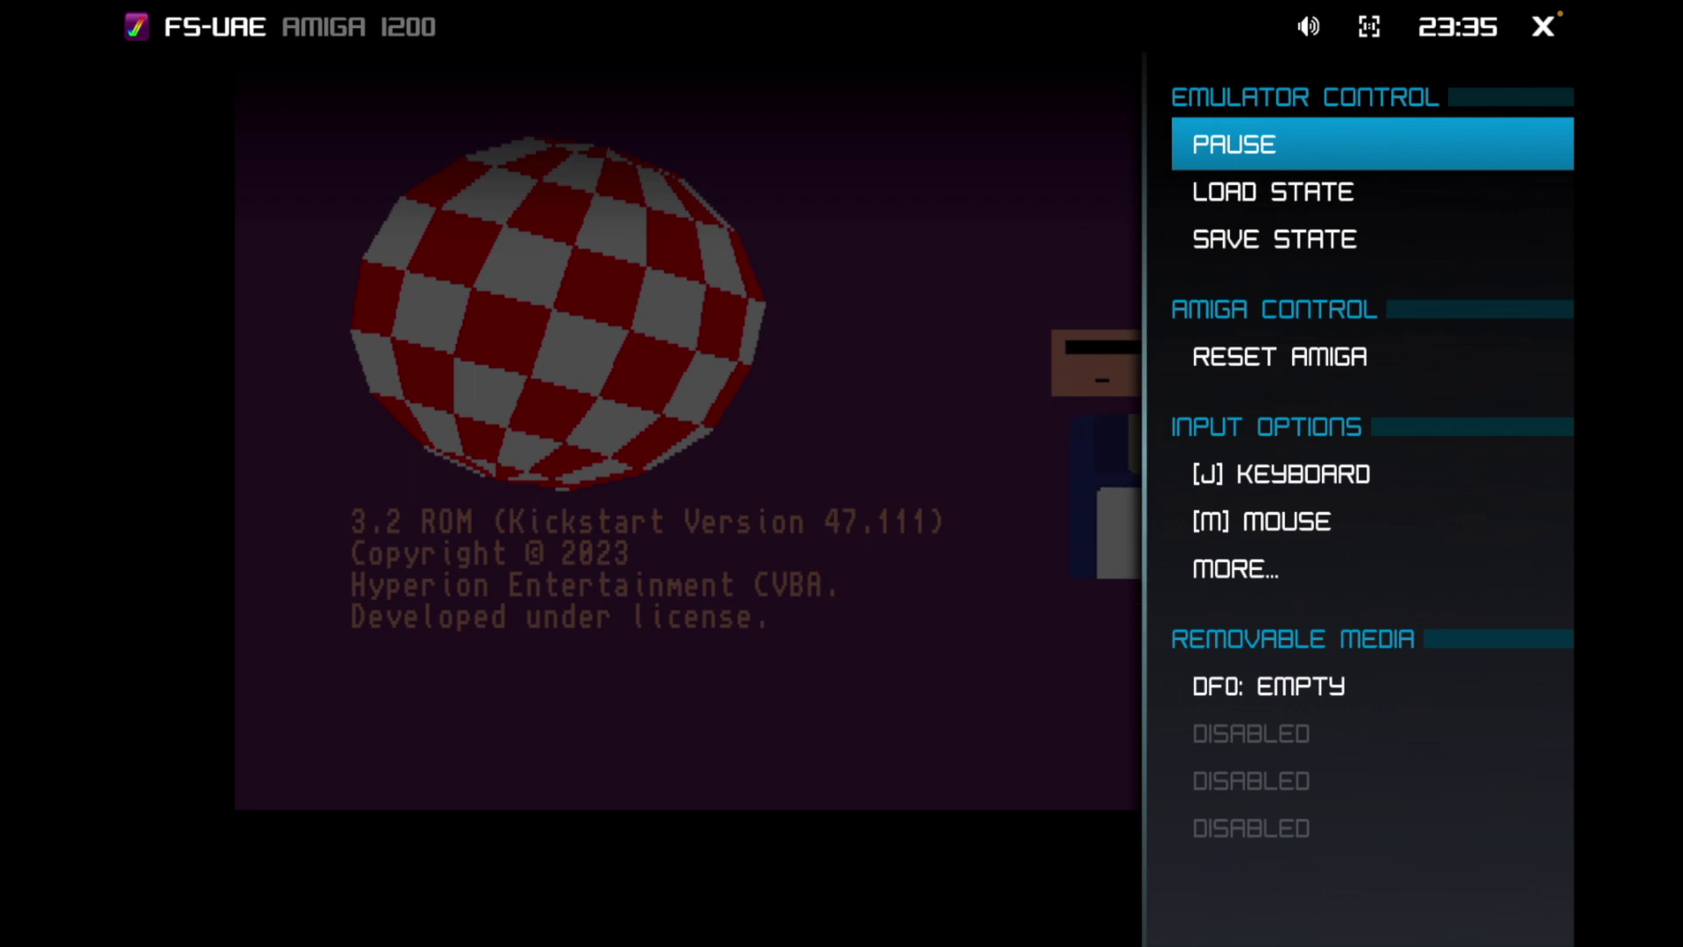
key("Down")
key("Down")
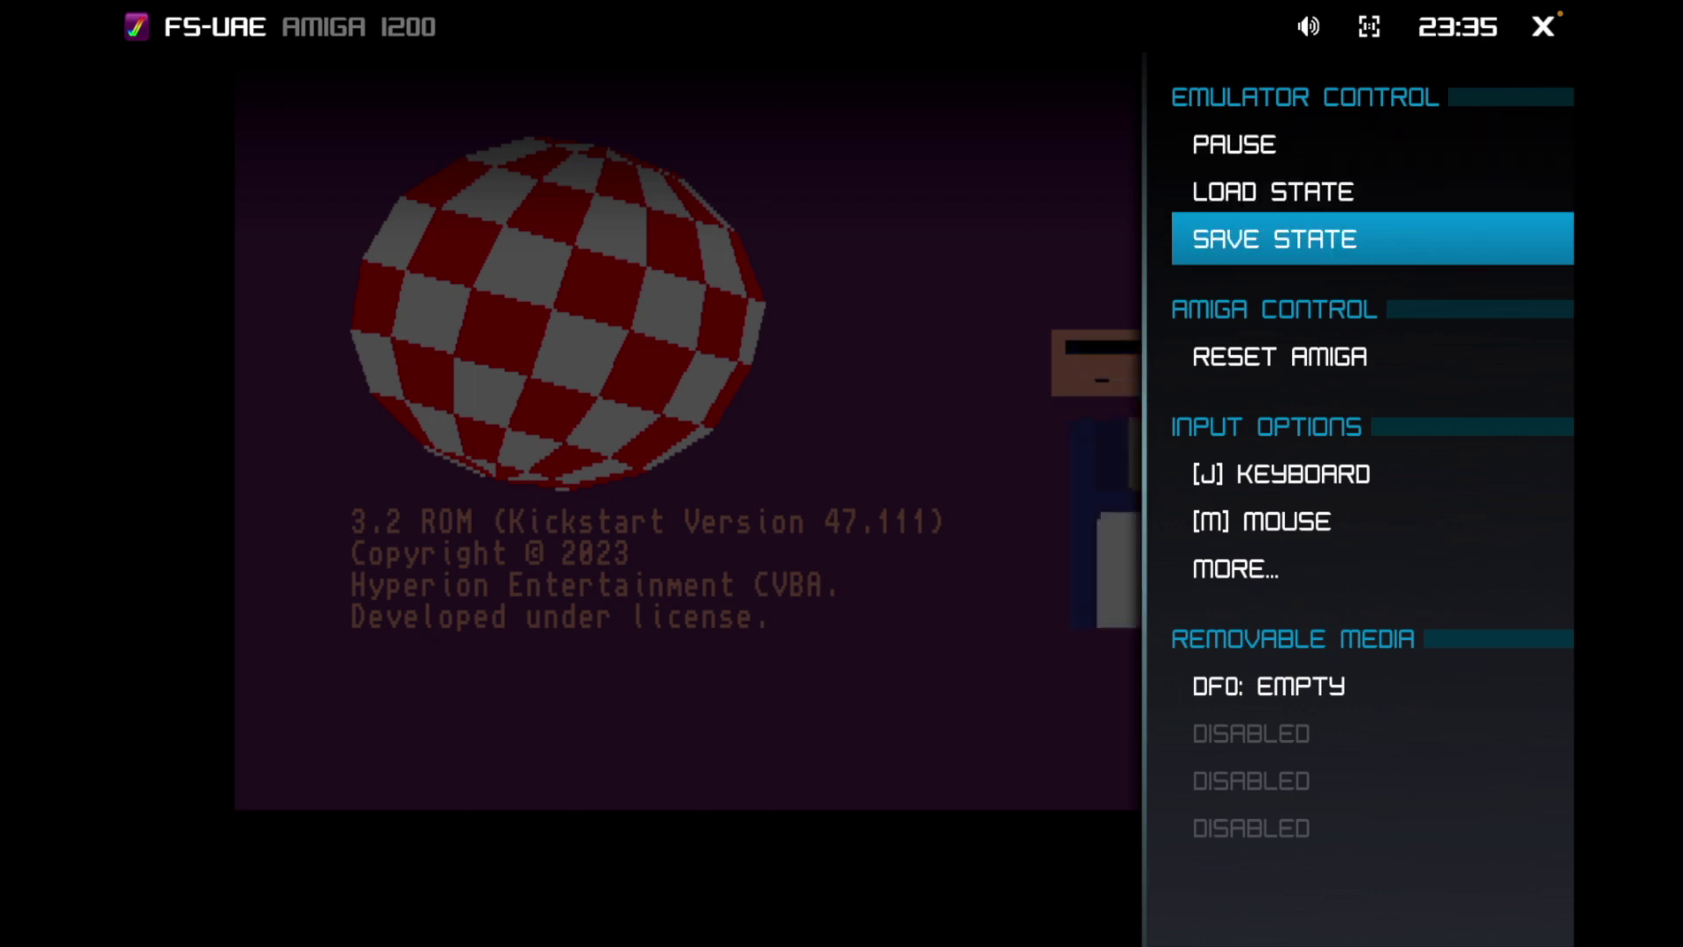
key("Down")
key("Down")
key("Down")
key("Down")
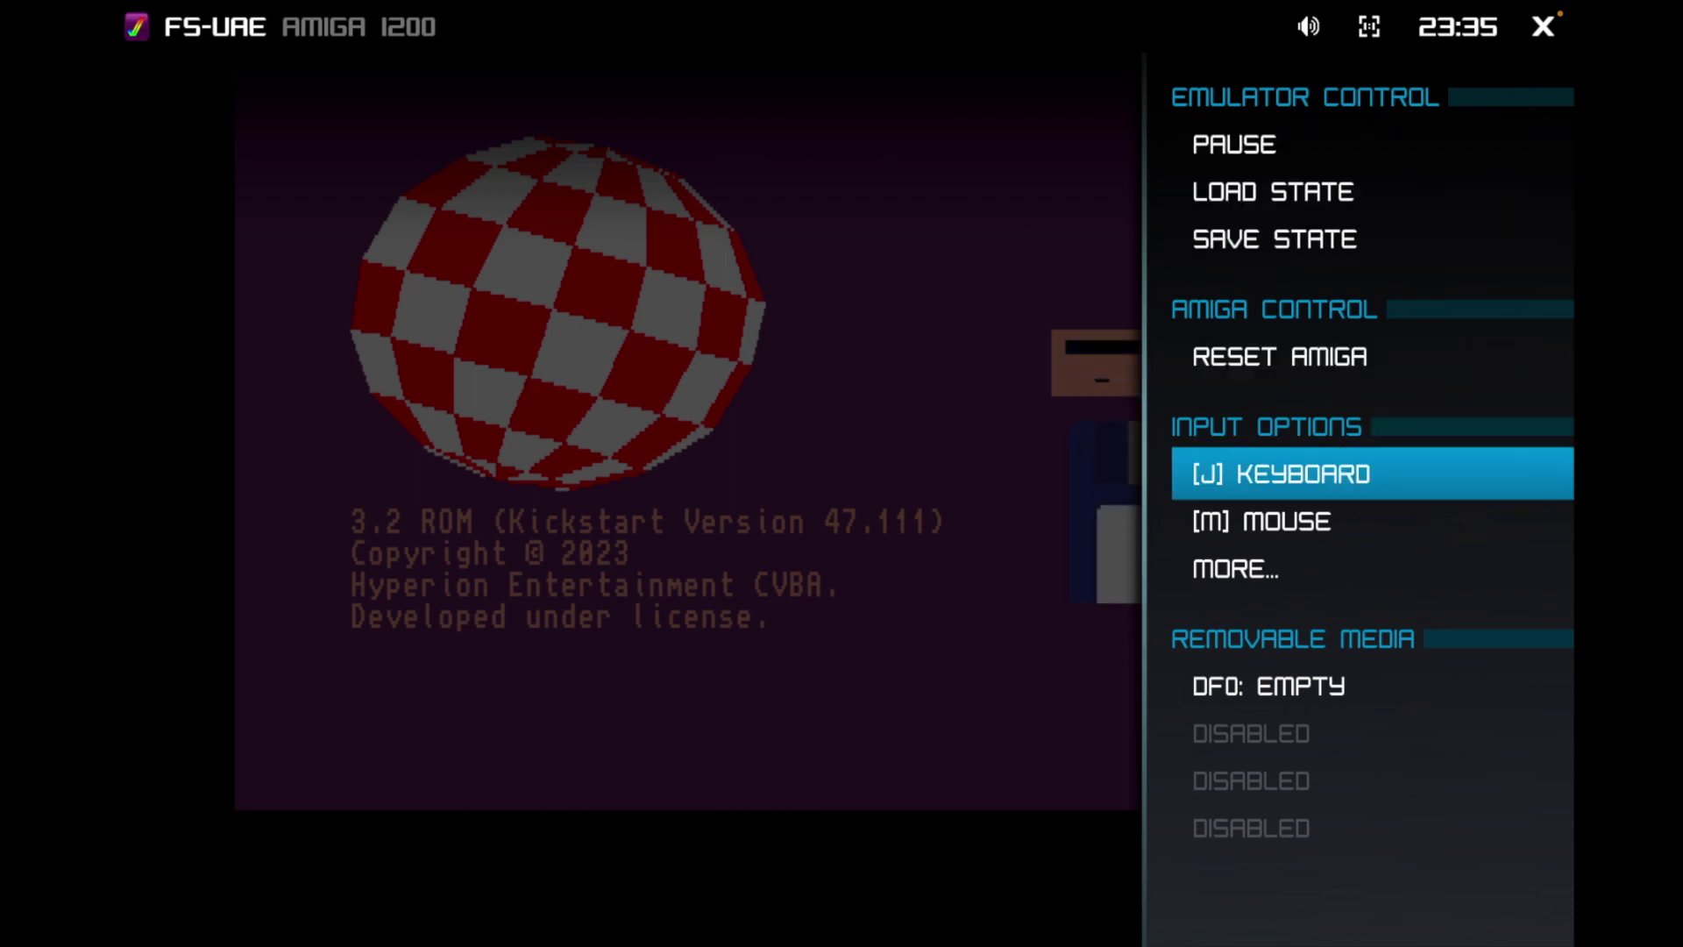
key("Down")
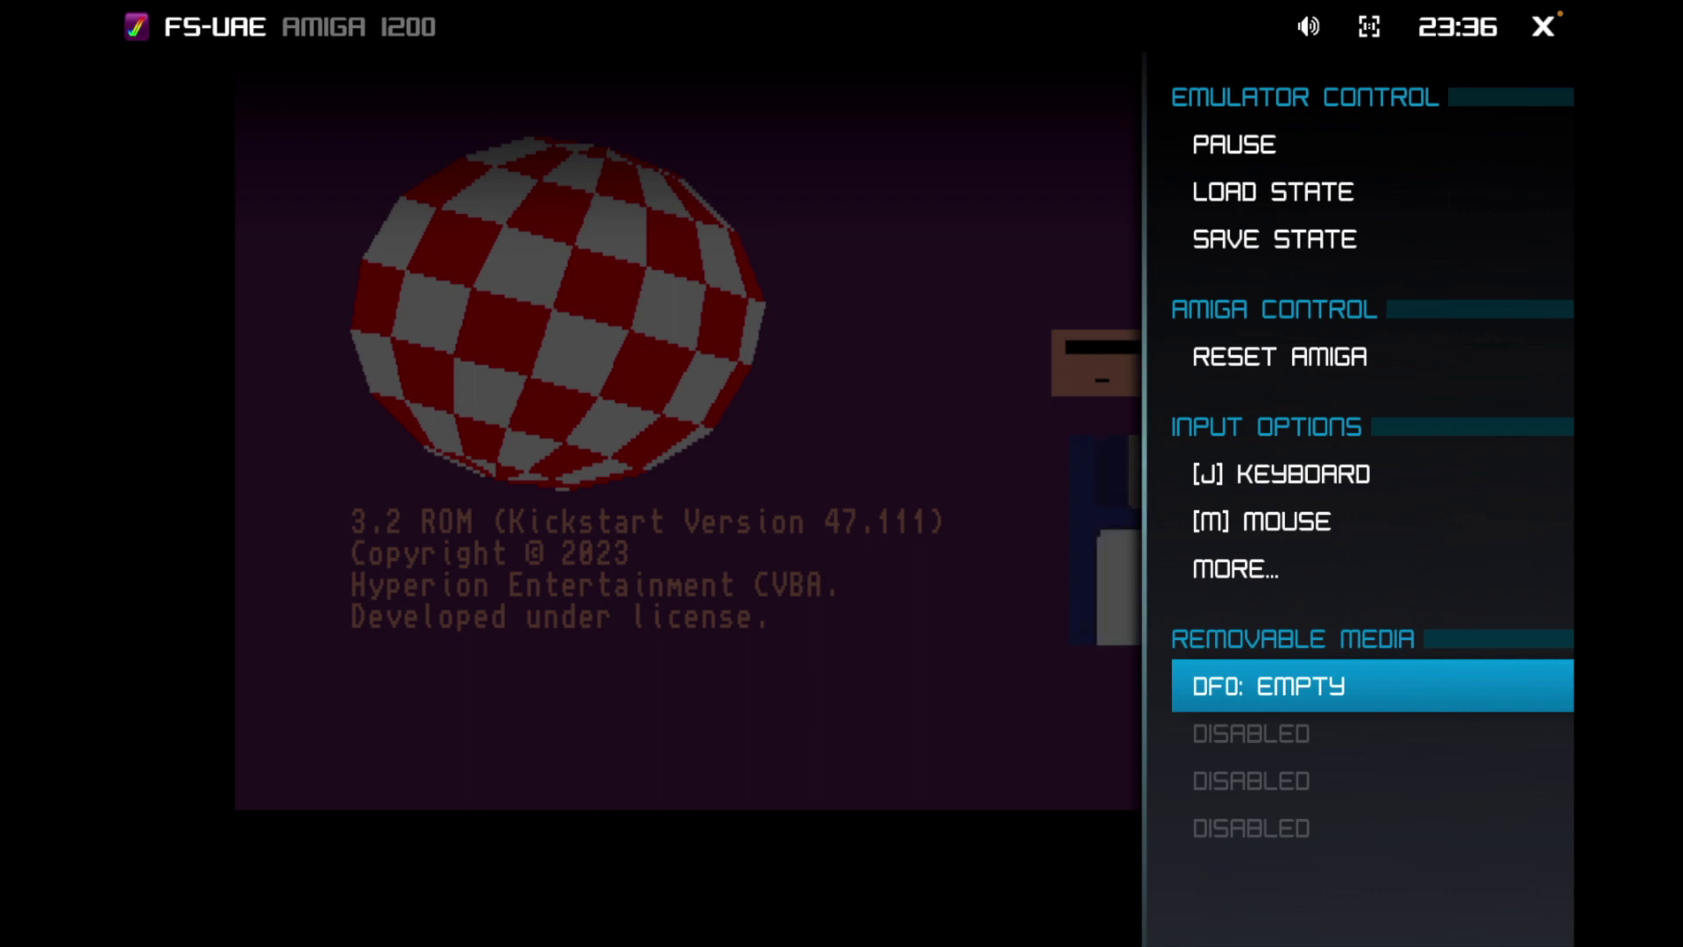
key("Return")
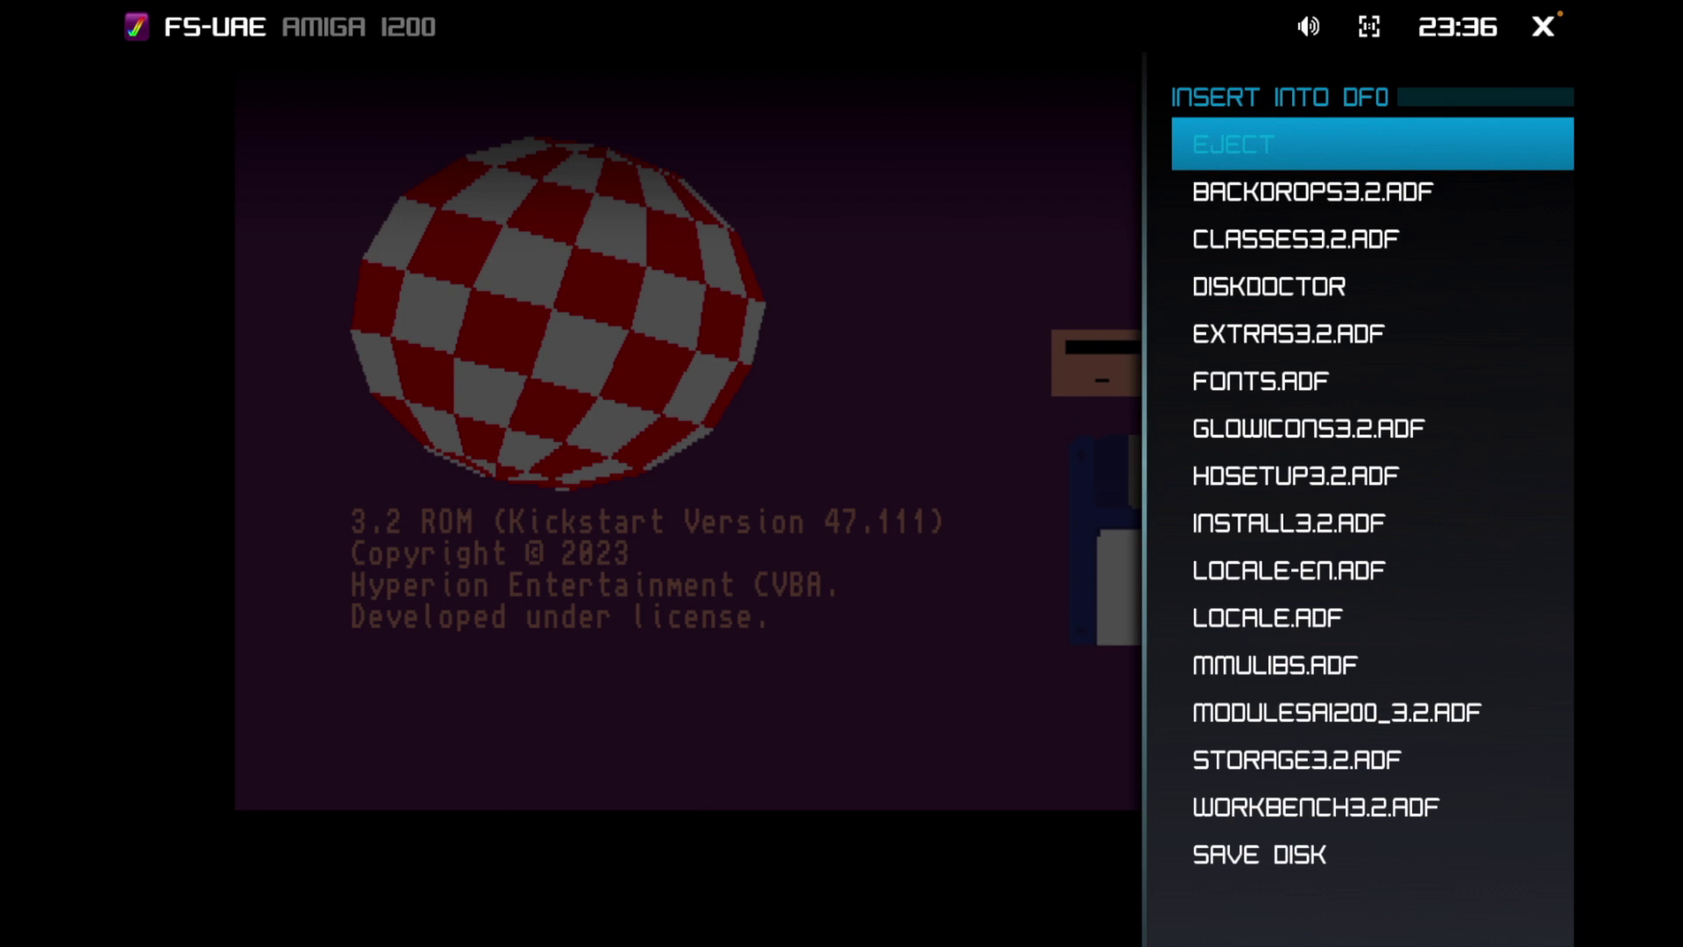
Look through the whole list of disk images available for DF0.
key("Down")
key("Down")
key("Down")
key("Down")
key("Down")
key("Down")
key("Down")
key("Down")
key("Down")
key("Down")
key("Down")
key("Down")
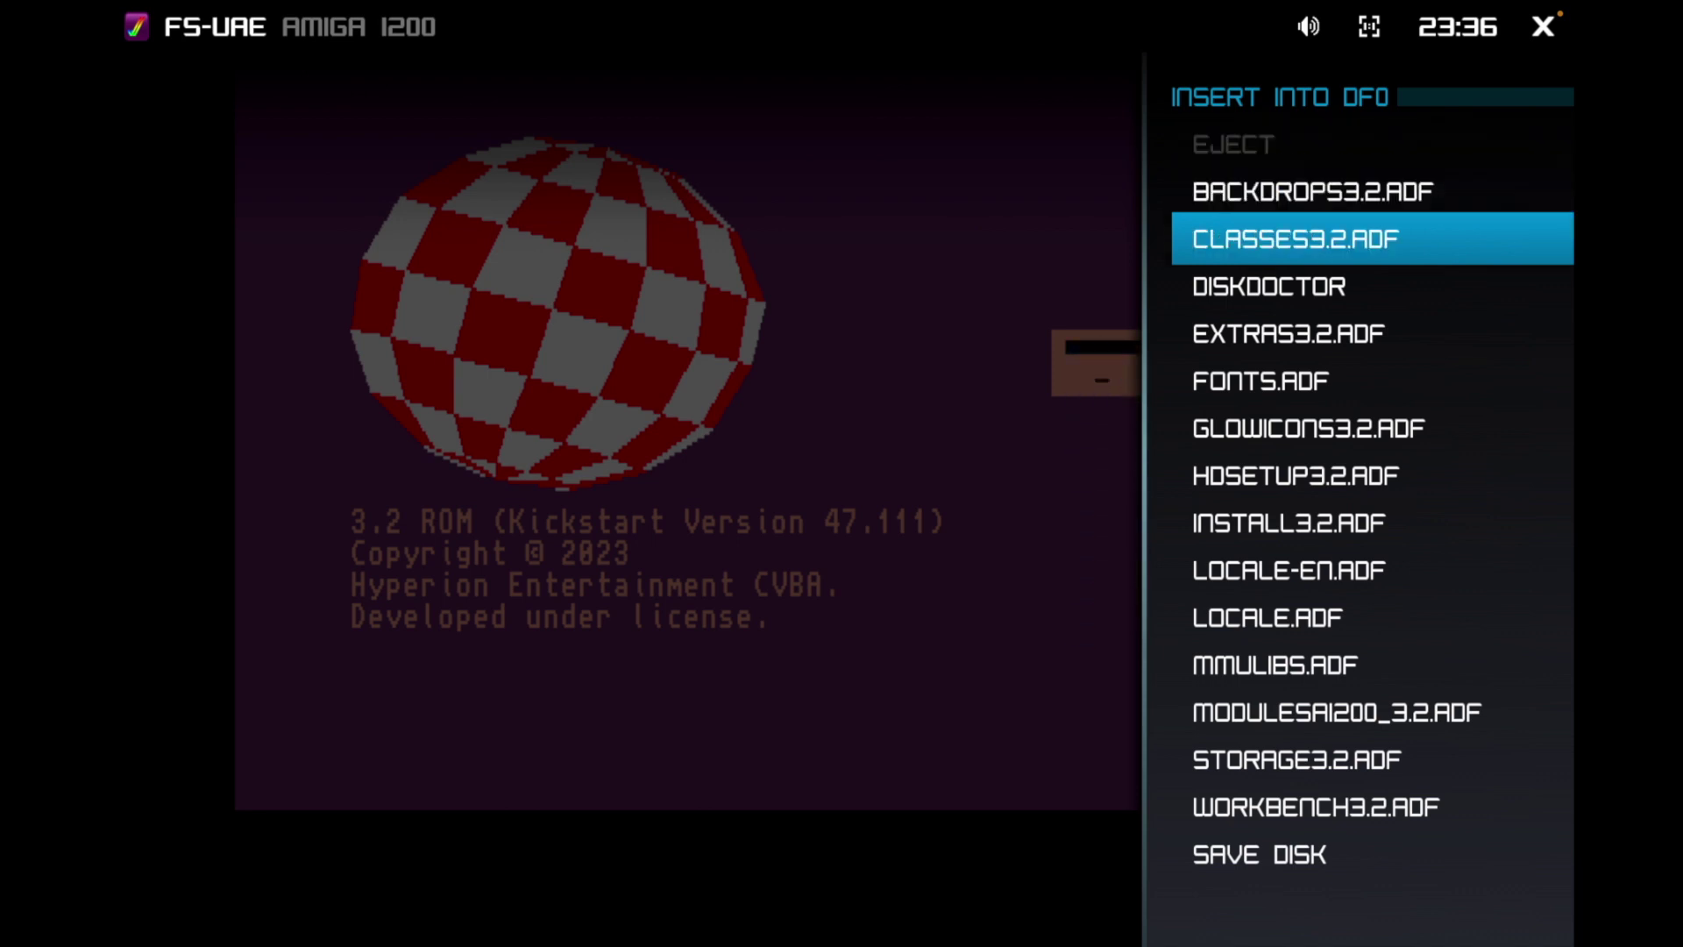
key("Down")
key("Down")
key("Down")
key("Down")
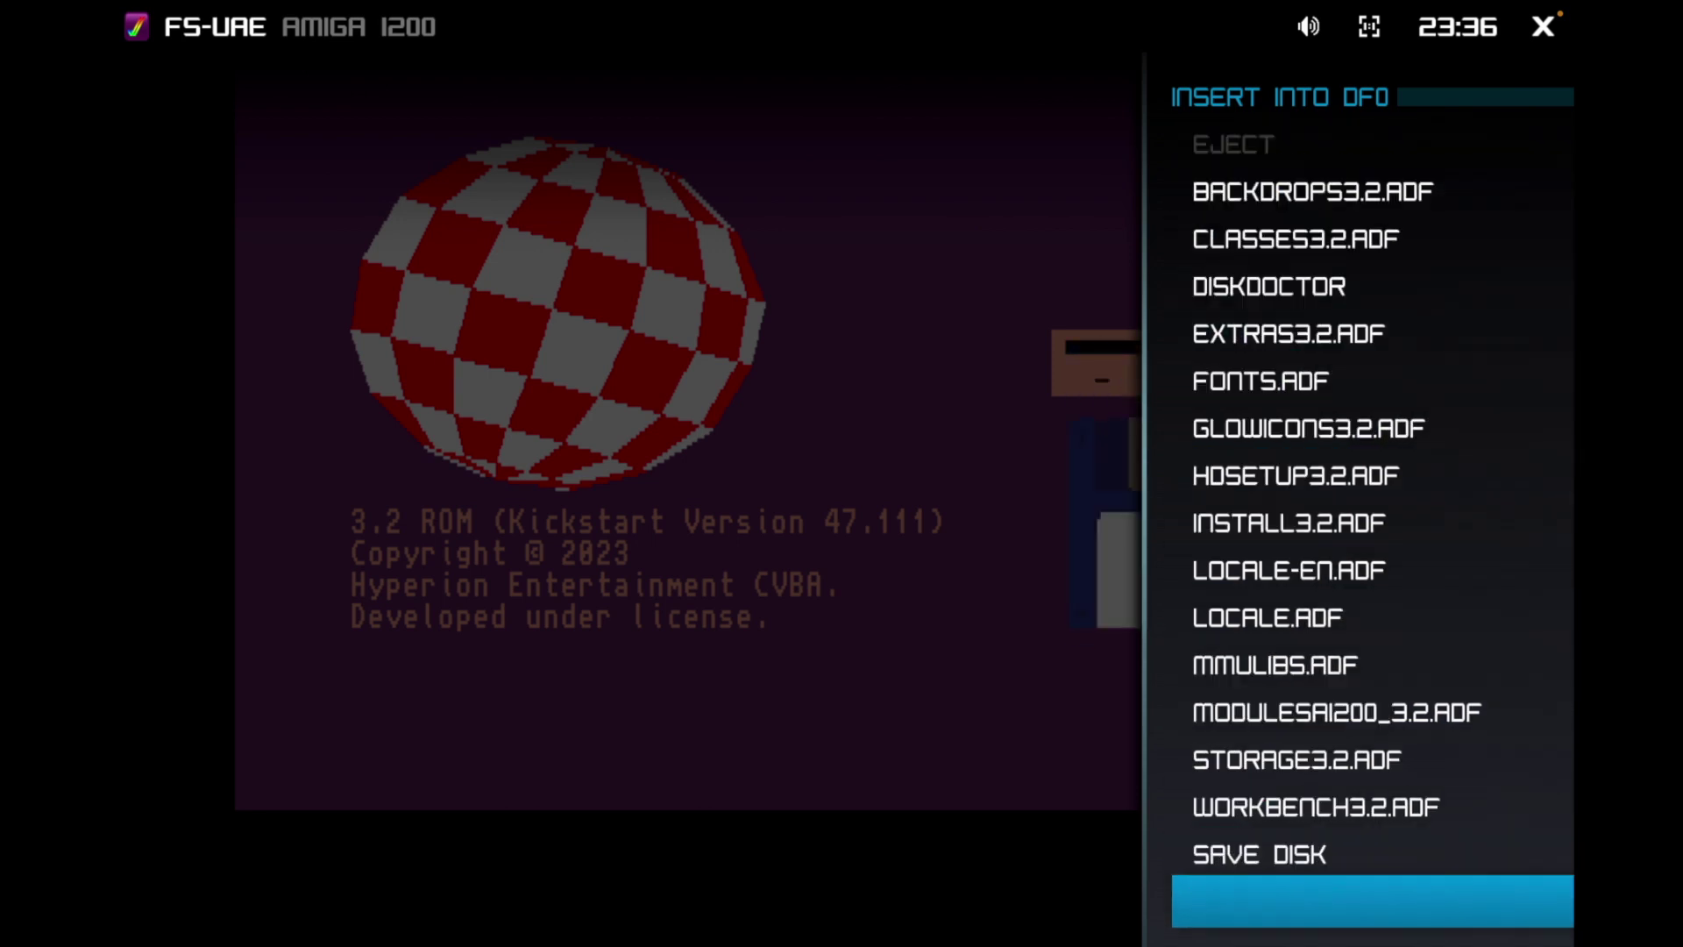
key("Up")
key("Up")
key("Up")
key("Up")
key("Up")
key("Up")
key("Up")
key("Up")
key("Up")
key("Up")
key("Up")
key("Up")
key("Up")
key("Up")
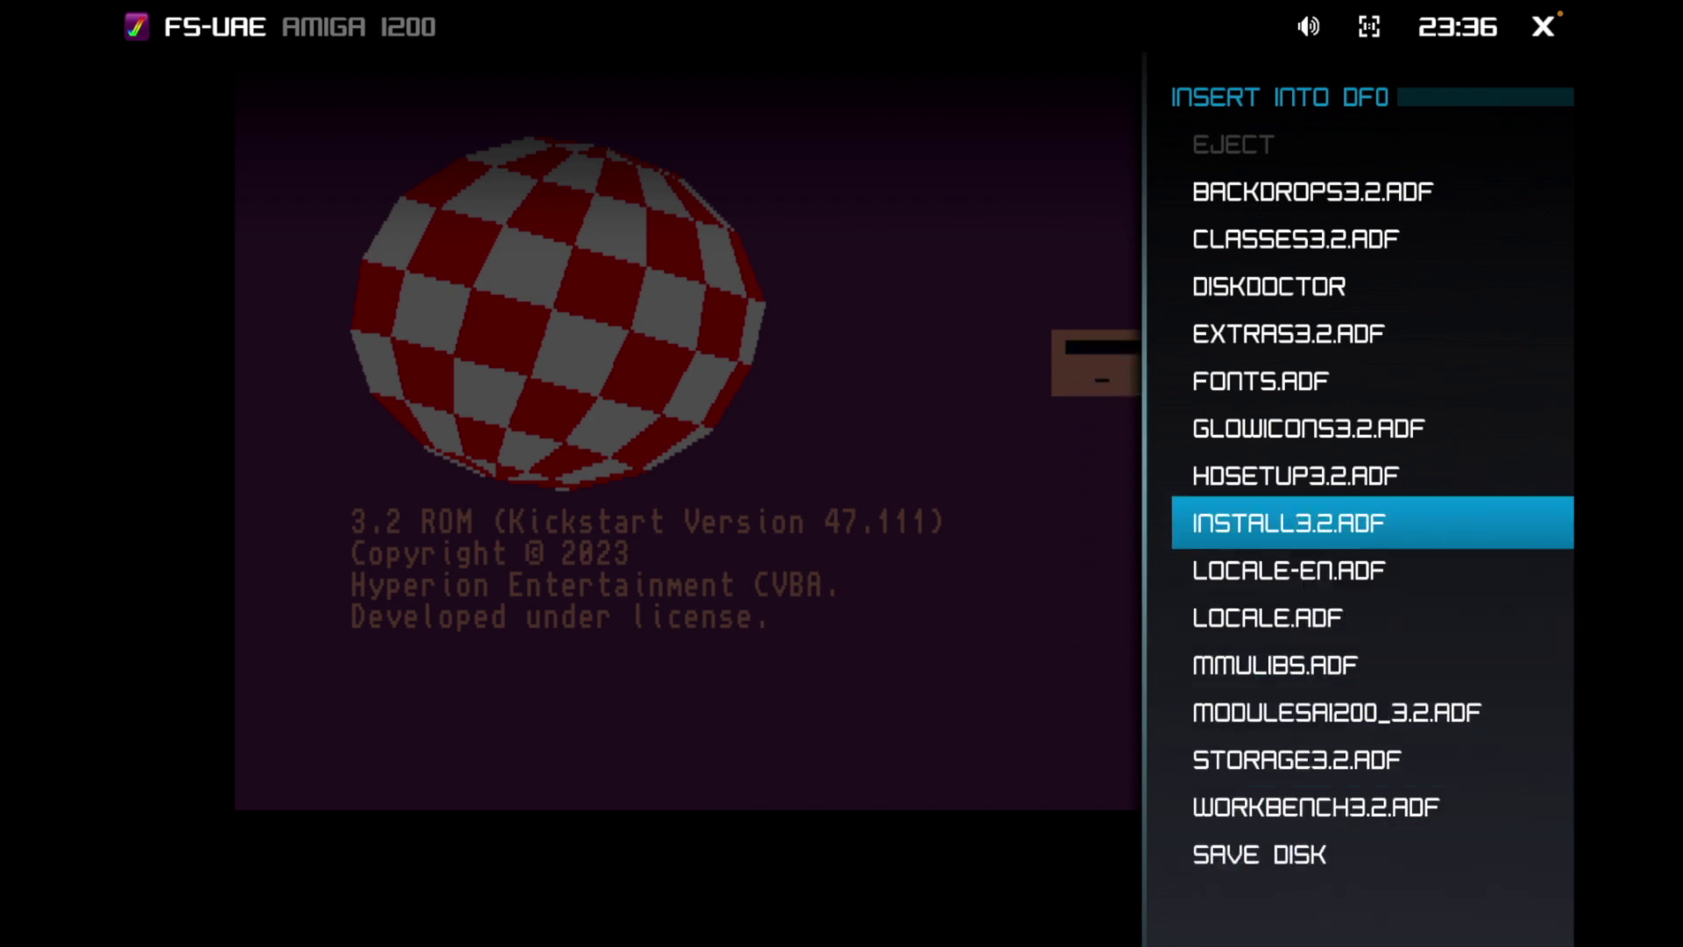
Insert the Install3.2.adf disk into DF0 to boot the Amiga from it.
key("Down")
key("Down")
key("Down")
key("Down")
key("Down")
key("Down")
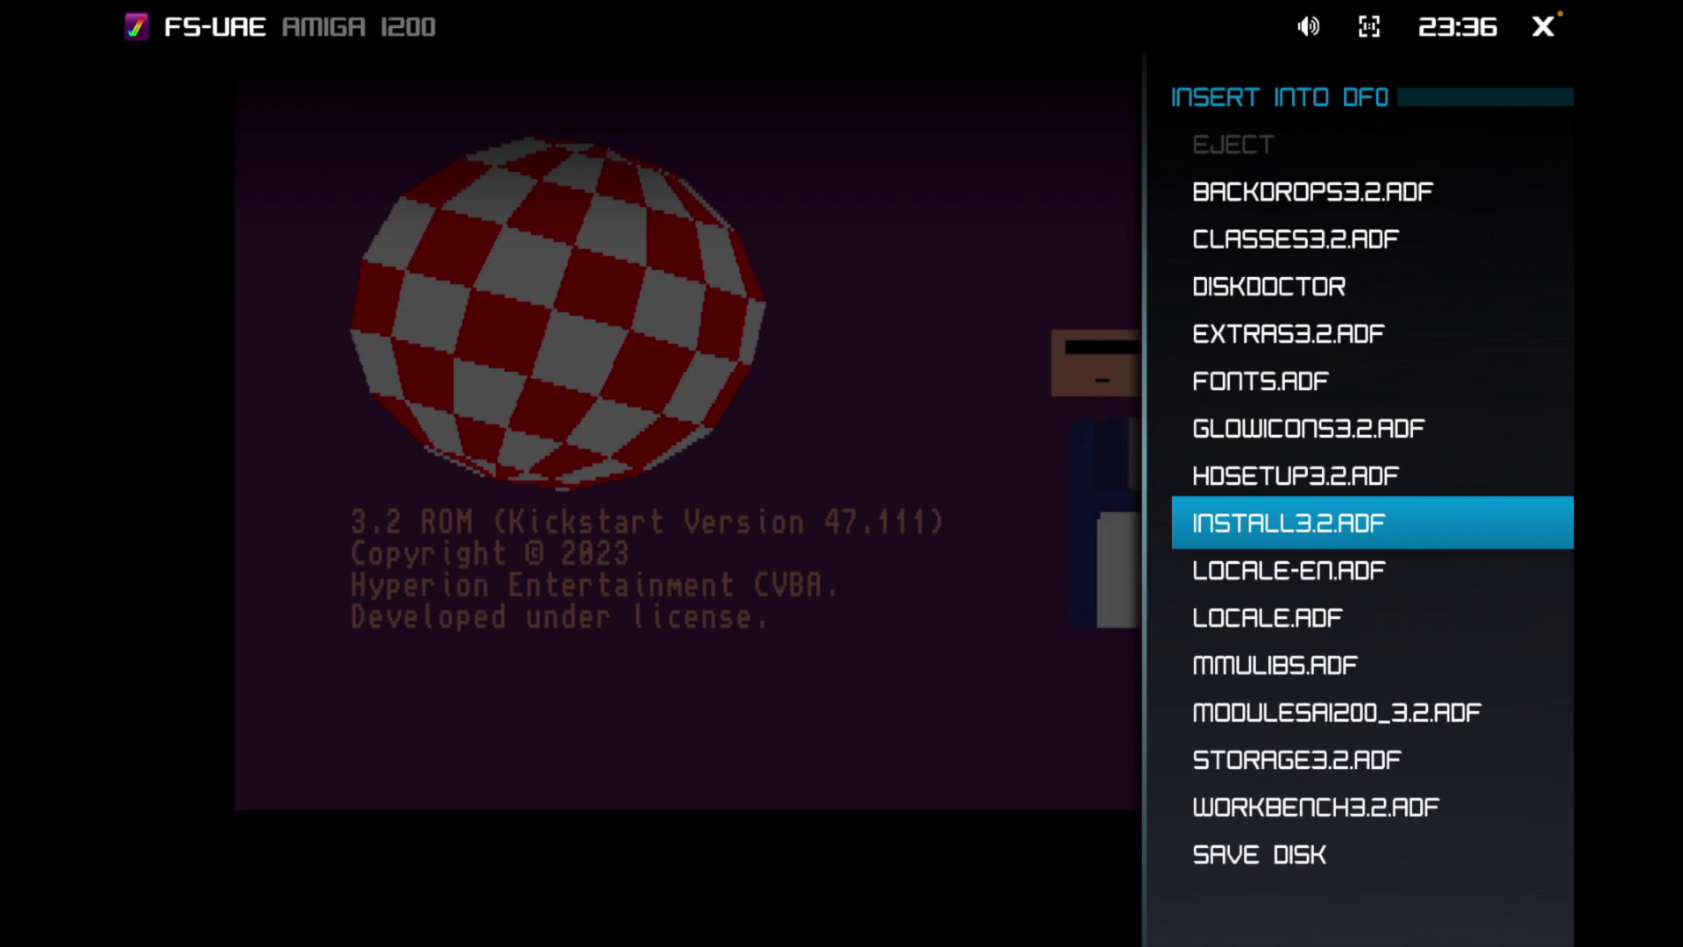
key("Return")
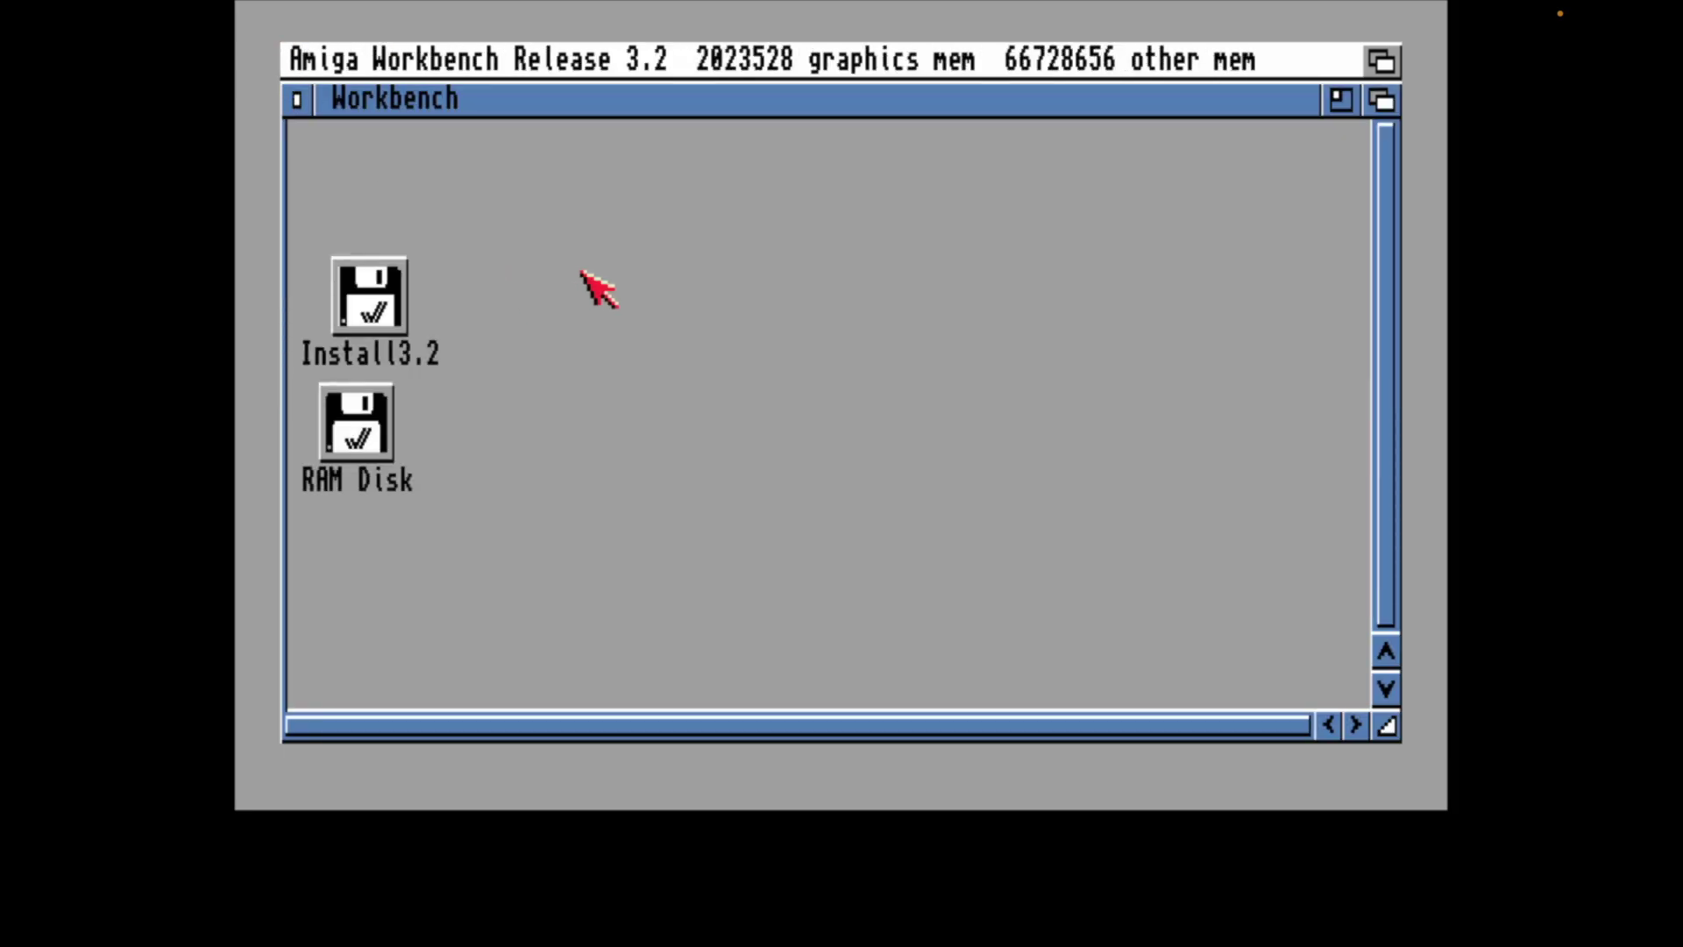
Check the Install3.2 and RAM Disk icons to see which drives Workbench offers.
left_click(368, 327)
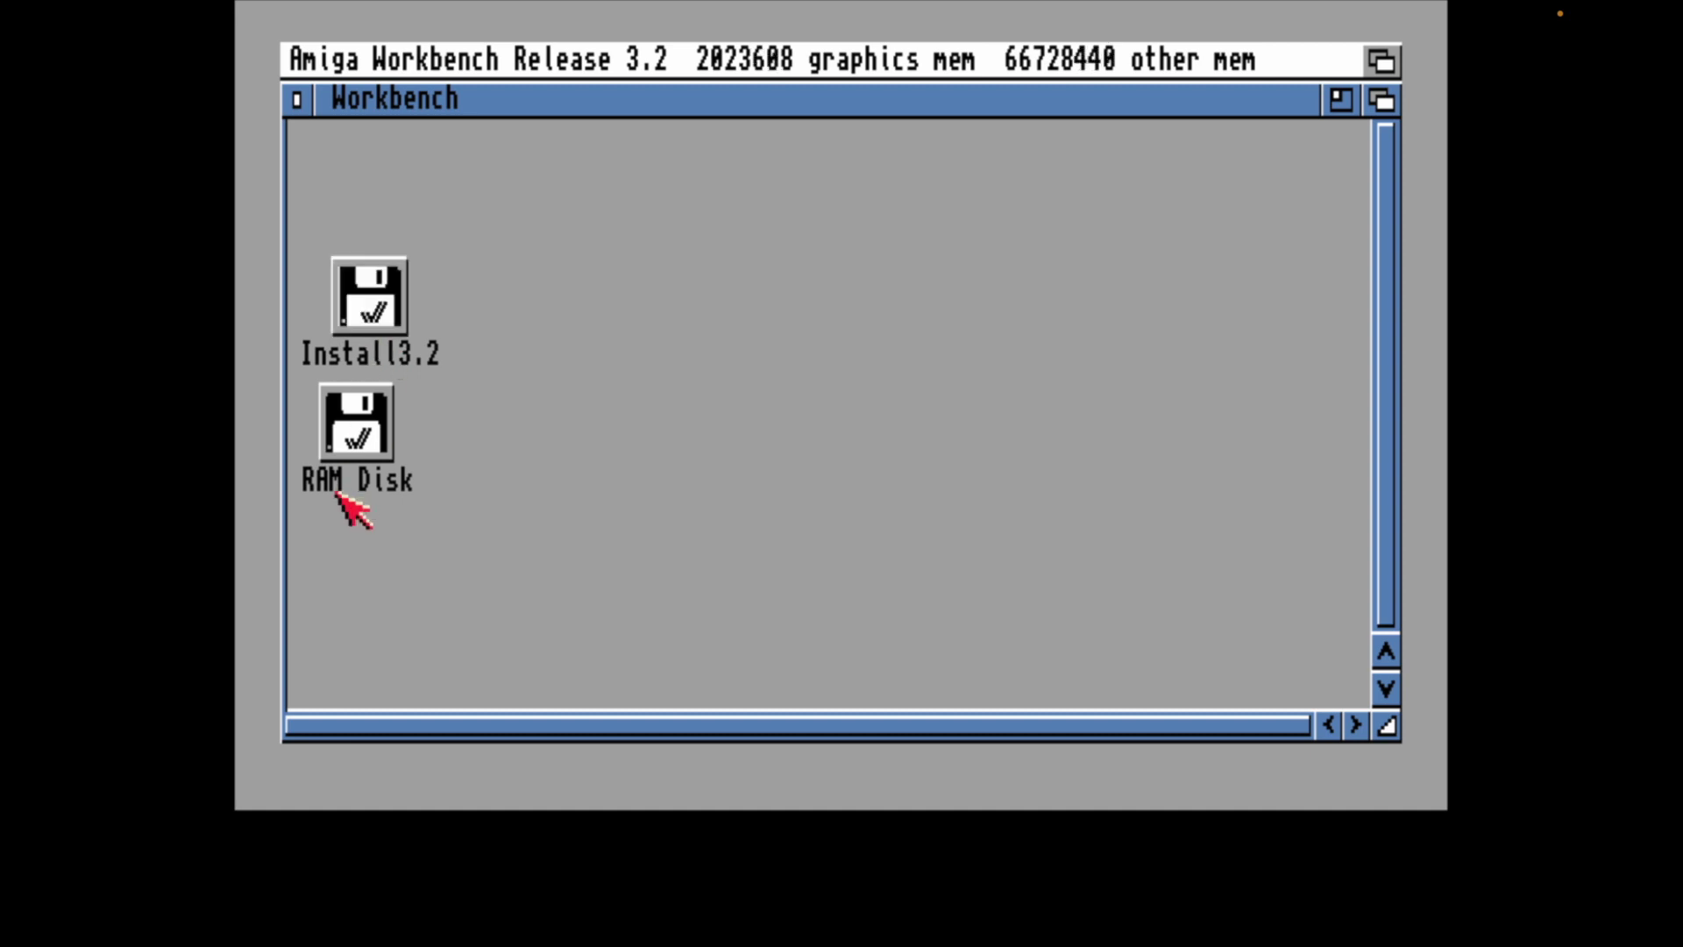
left_click(375, 436)
left_click(537, 423)
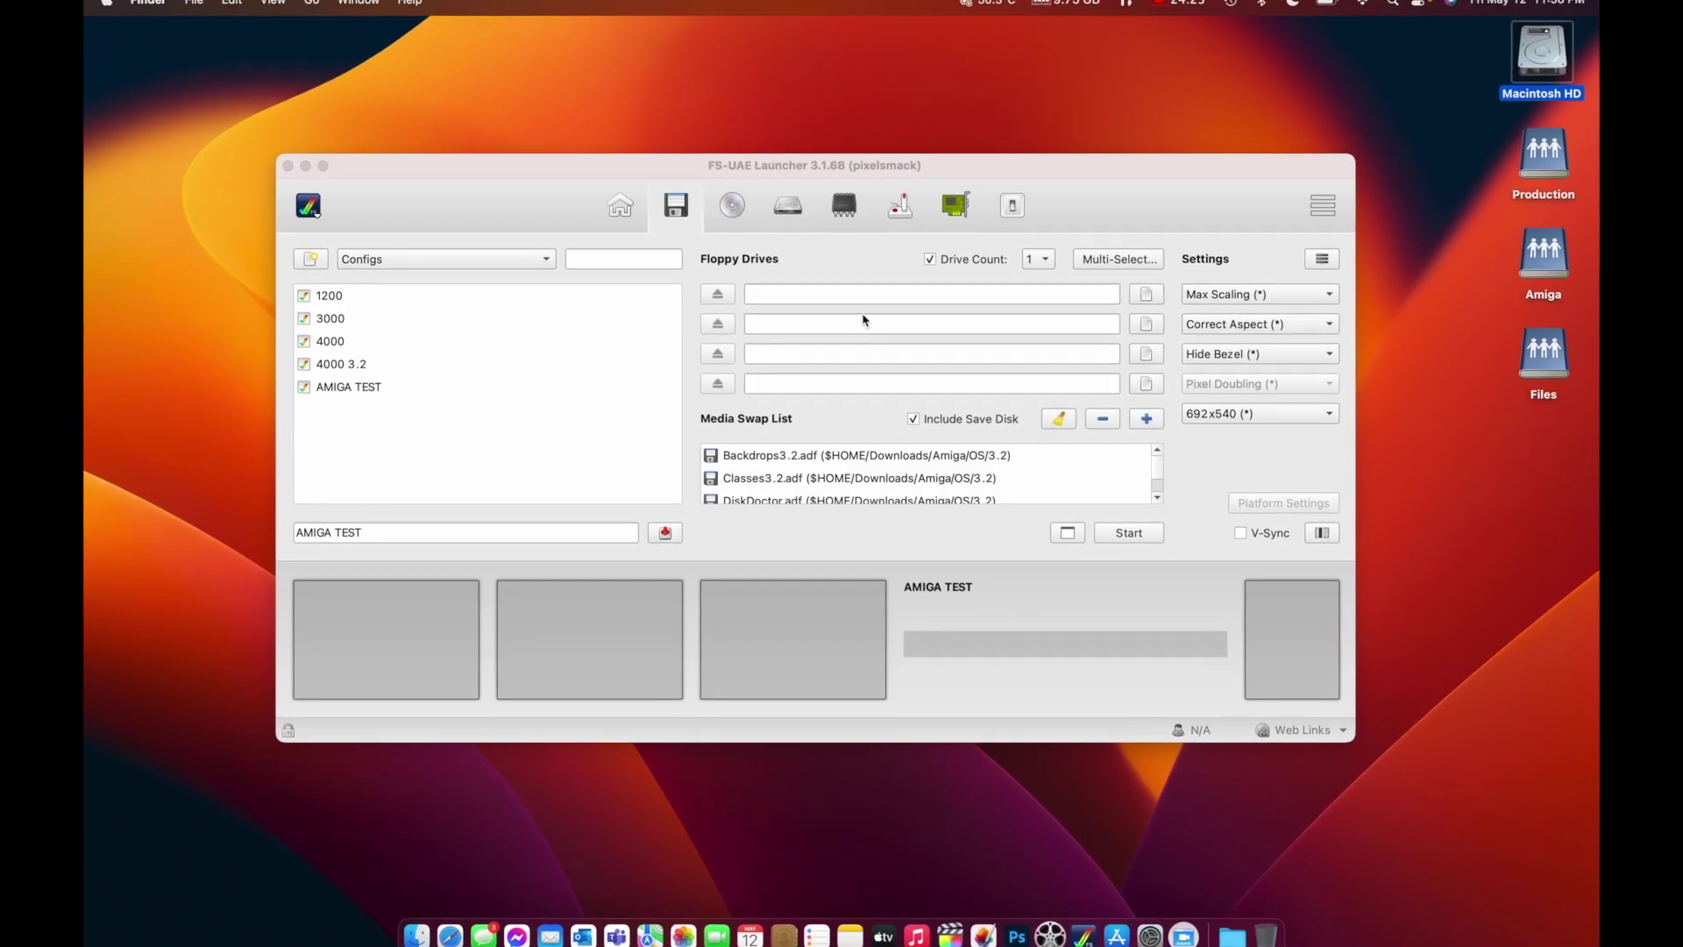
Create a 900 MB single-partition hard disk image named DH0.hdf in the FS-UAE/Hard Drives folder and close the image creator.
left_click(786, 202)
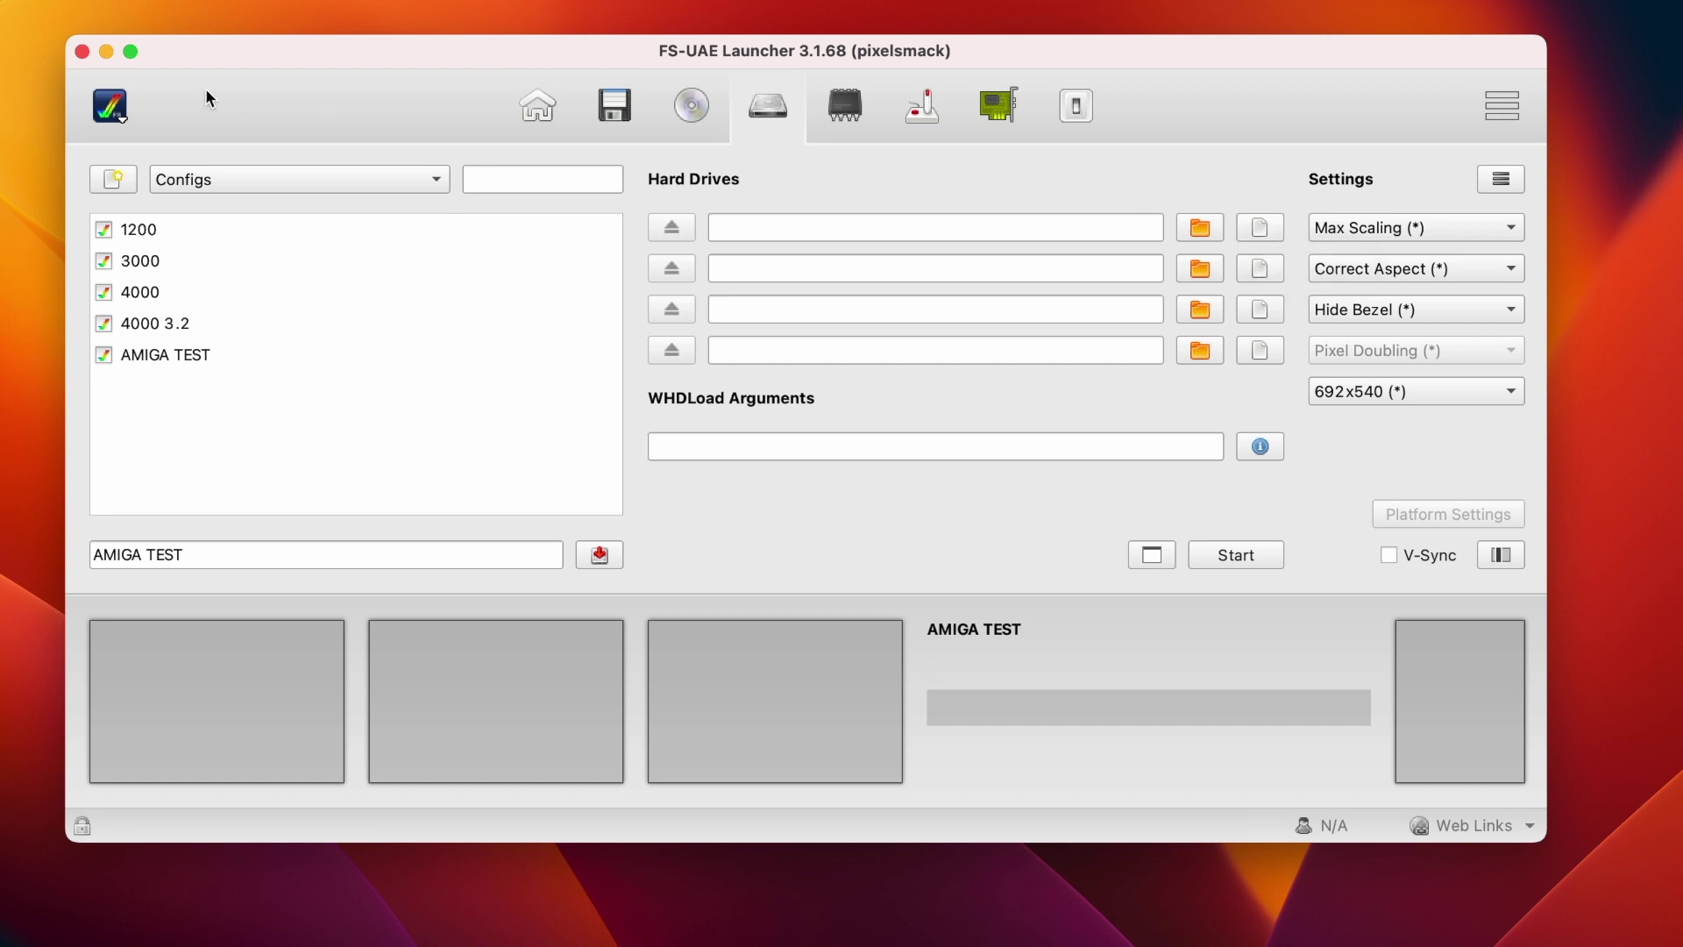
left_click(113, 108)
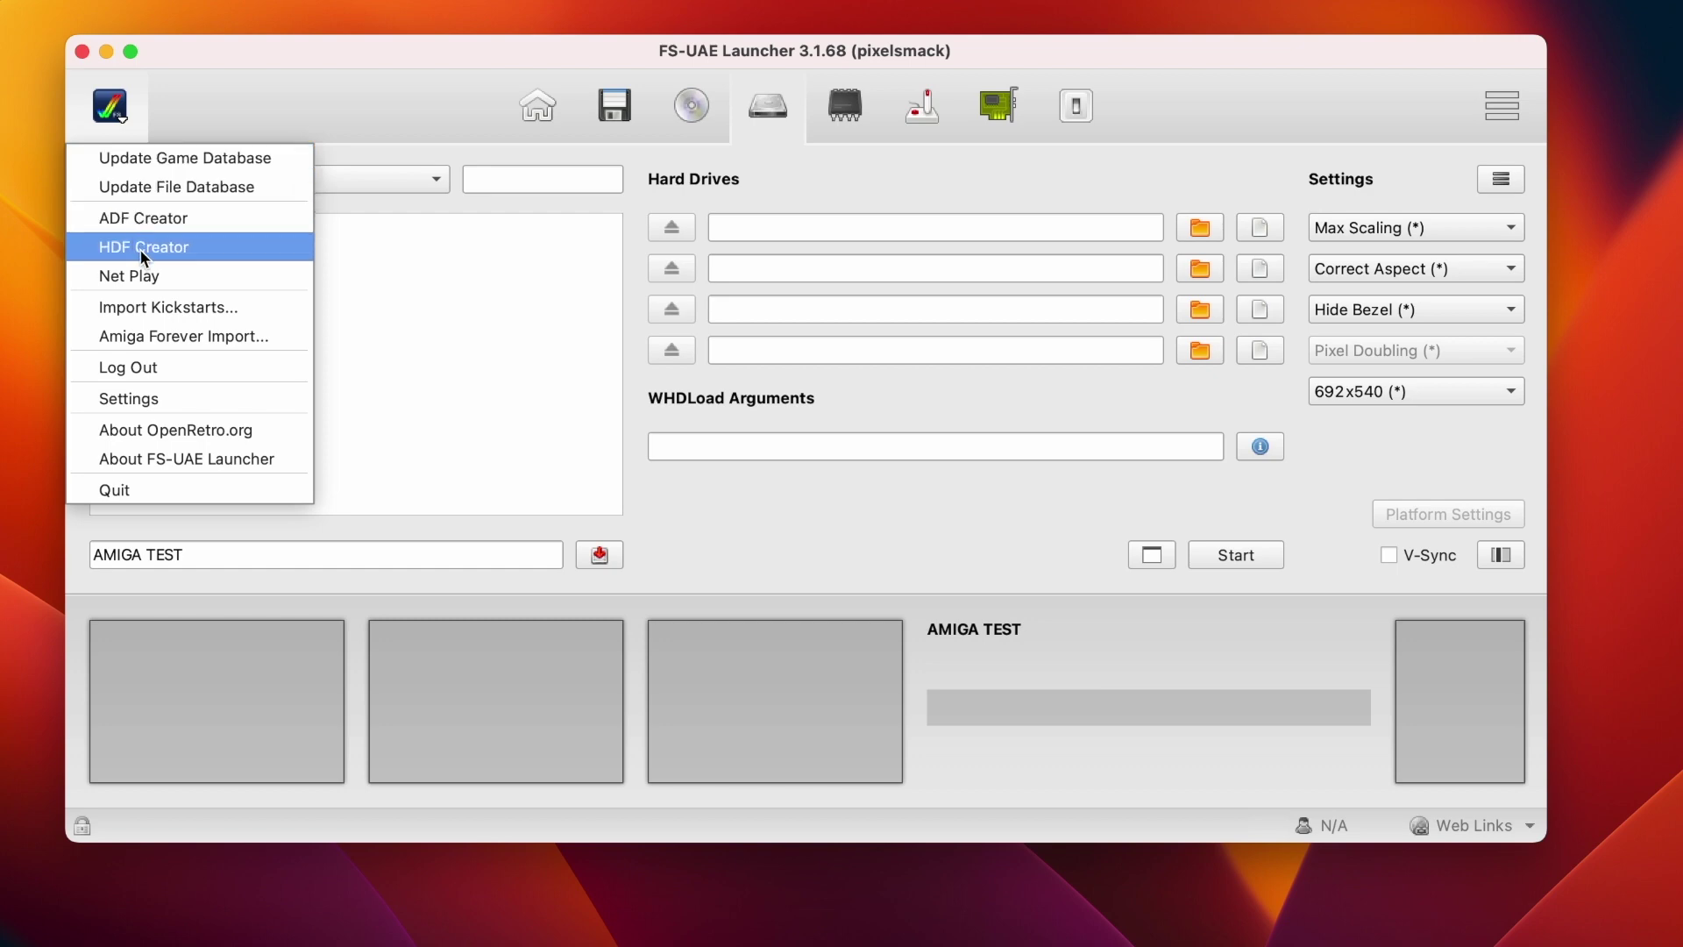
left_click(145, 248)
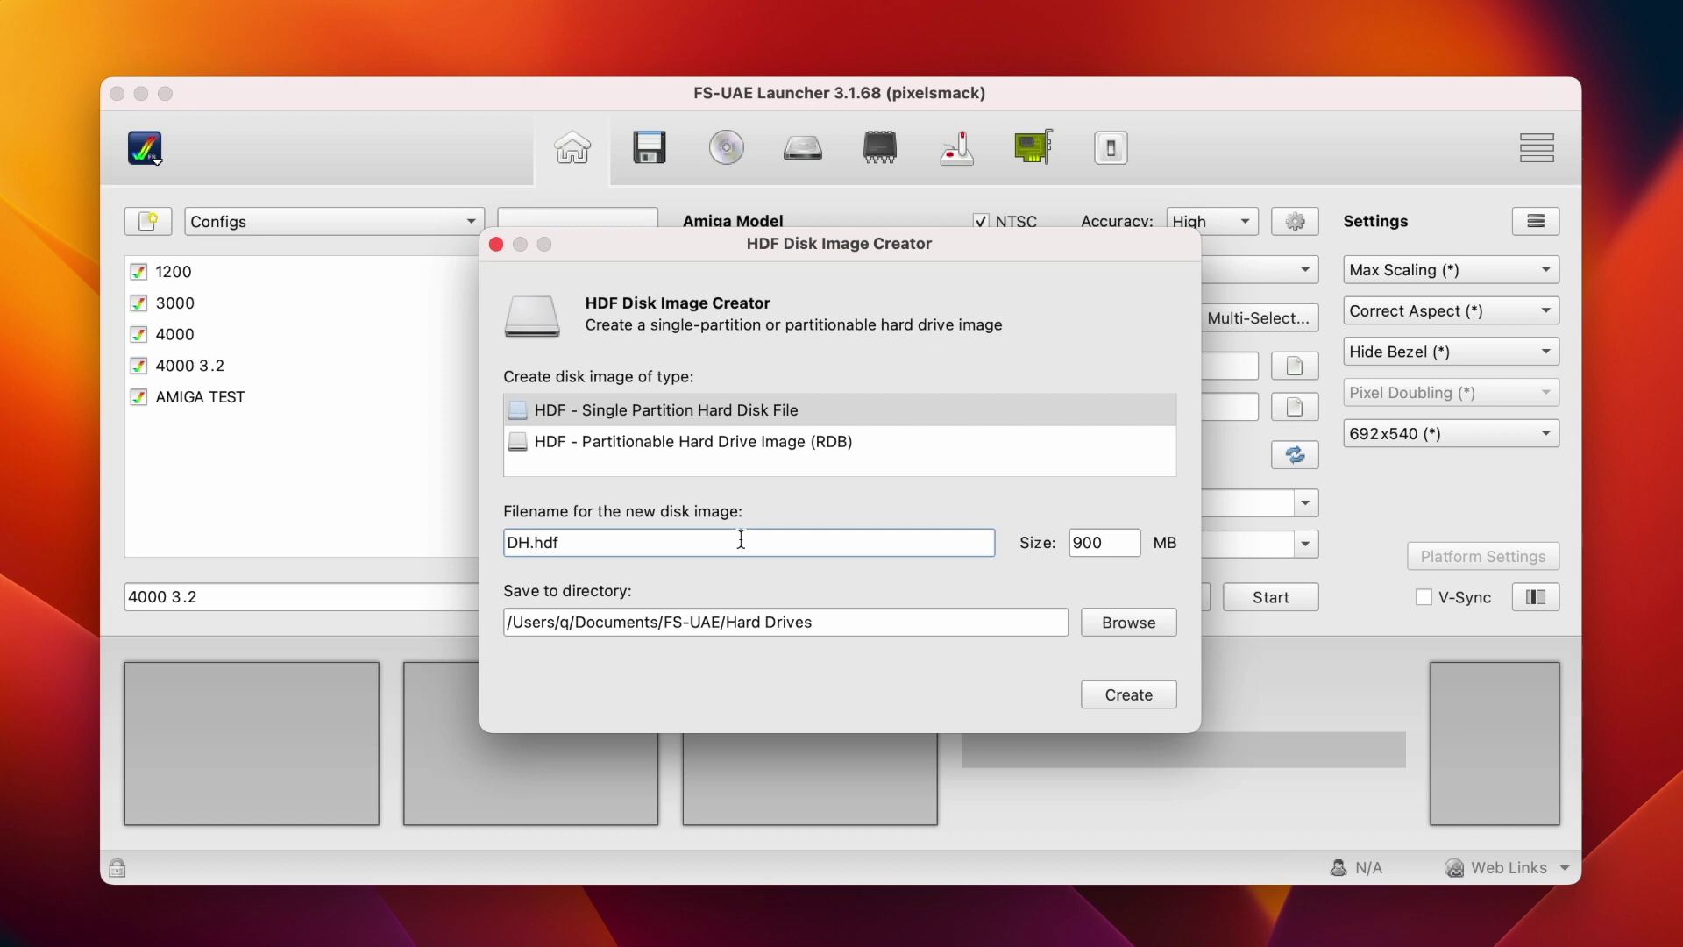
type("0.hdf")
left_click(1134, 696)
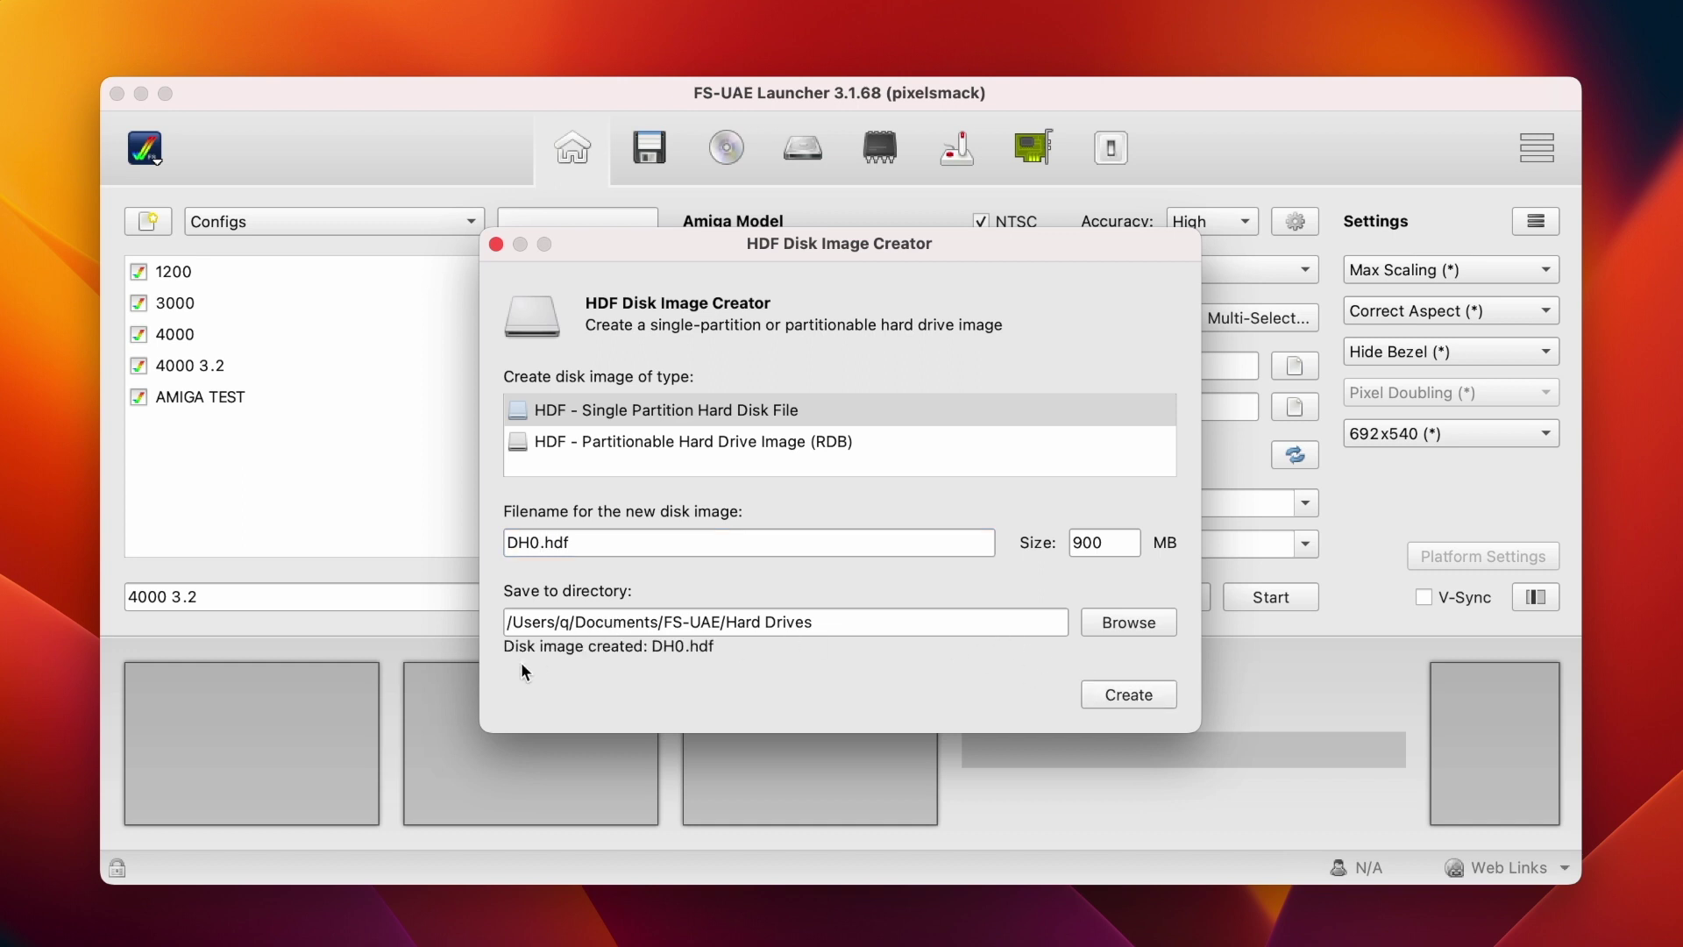
left_click(496, 245)
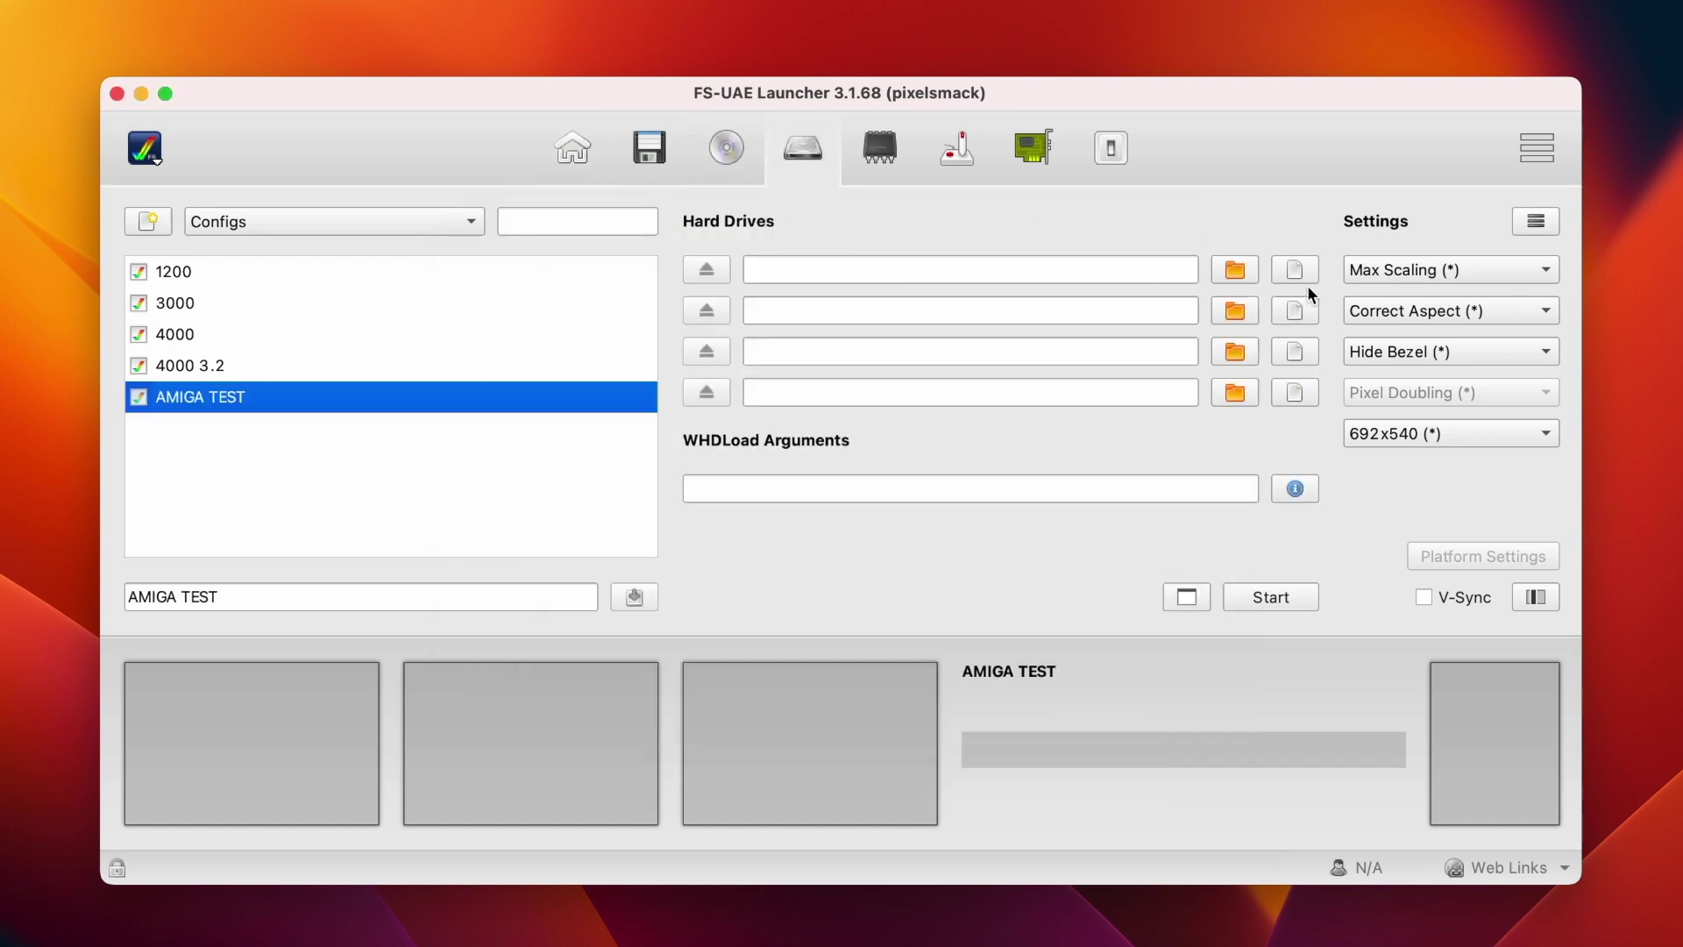
Attach Amiga.hdf from the Documents/FS-UAE/Hard Drives folder as the first hard drive of AMIGA TEST.
left_click(1311, 275)
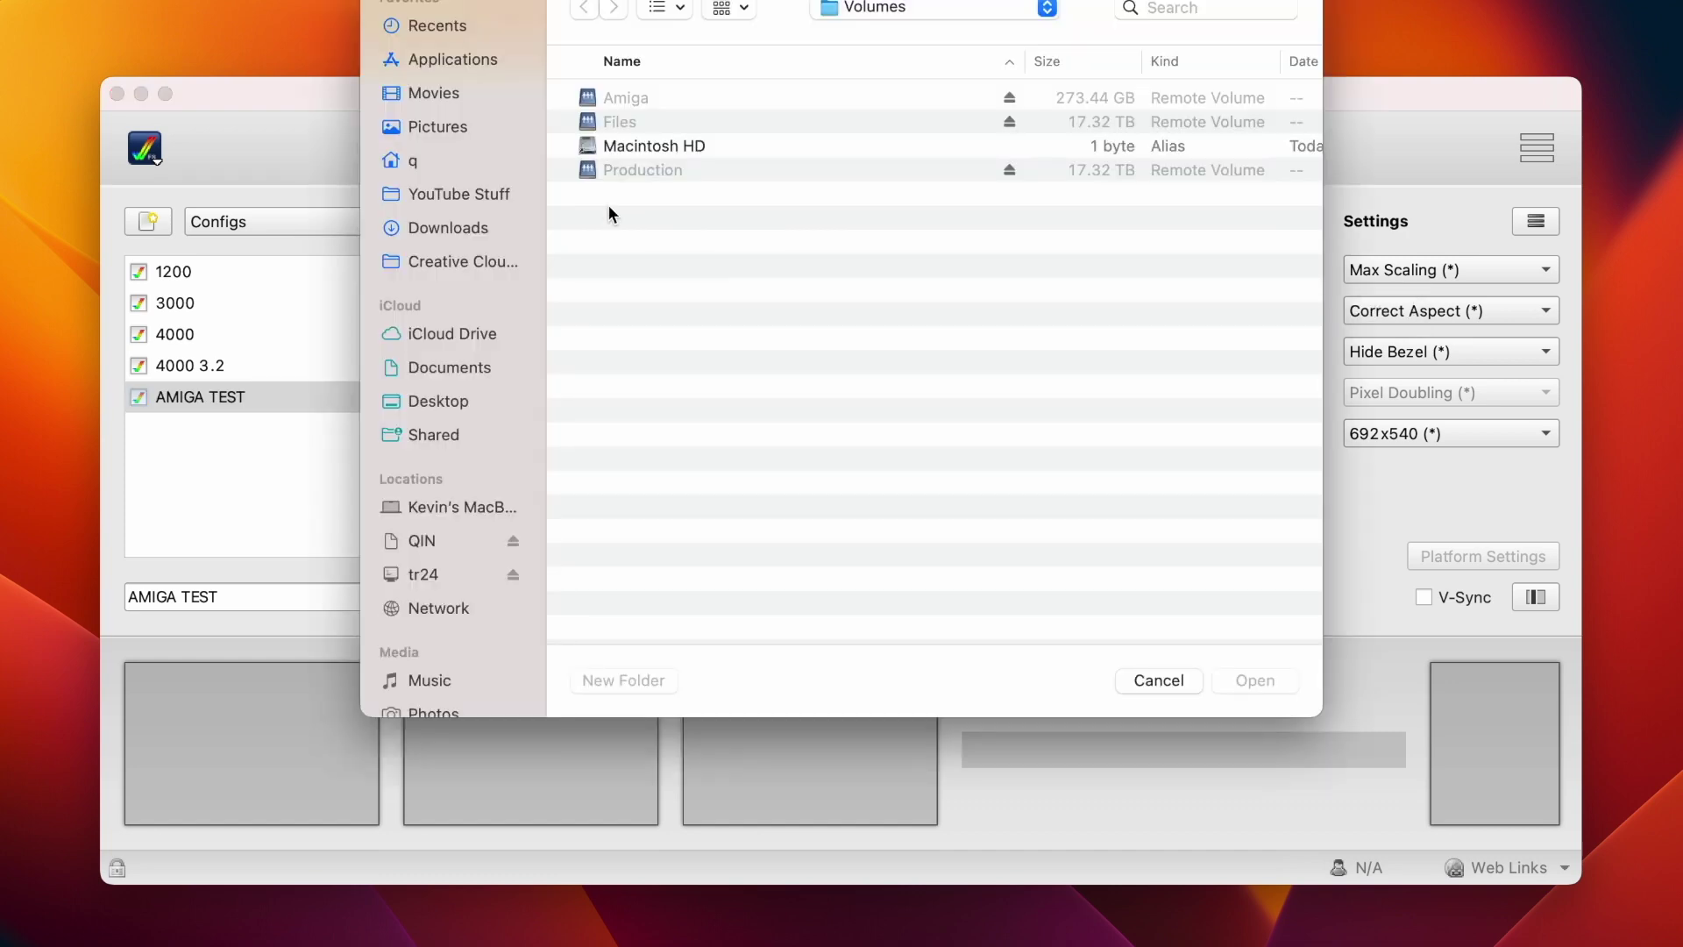
left_click(454, 365)
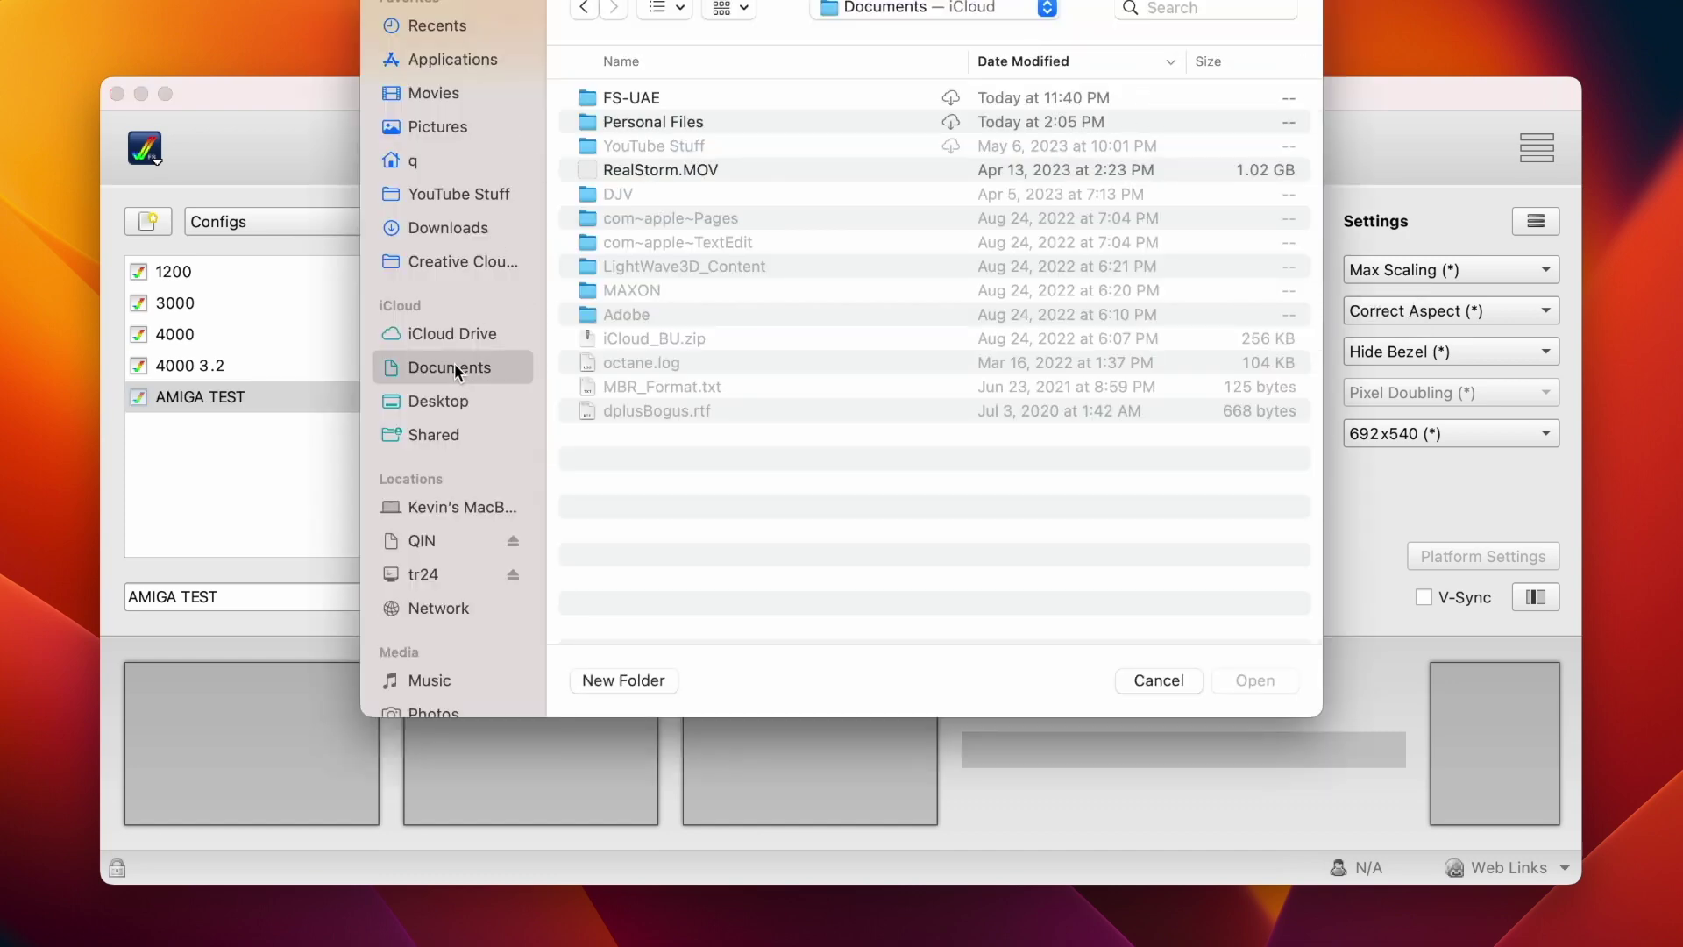
left_click(629, 99)
double_click(630, 98)
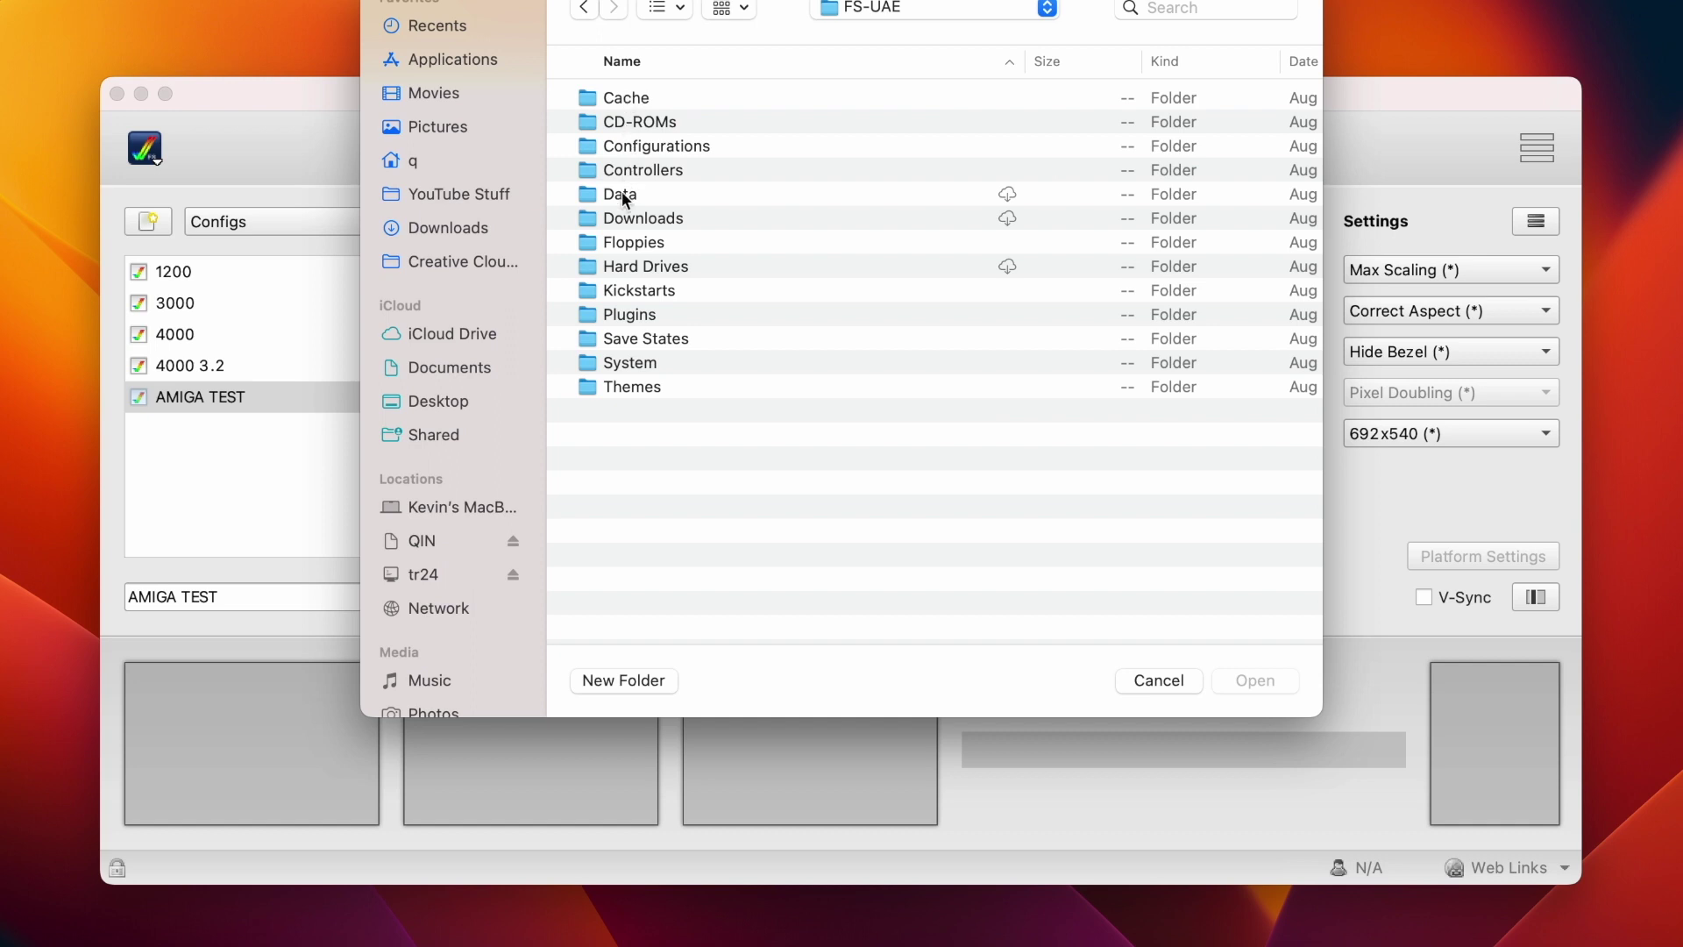
double_click(618, 265)
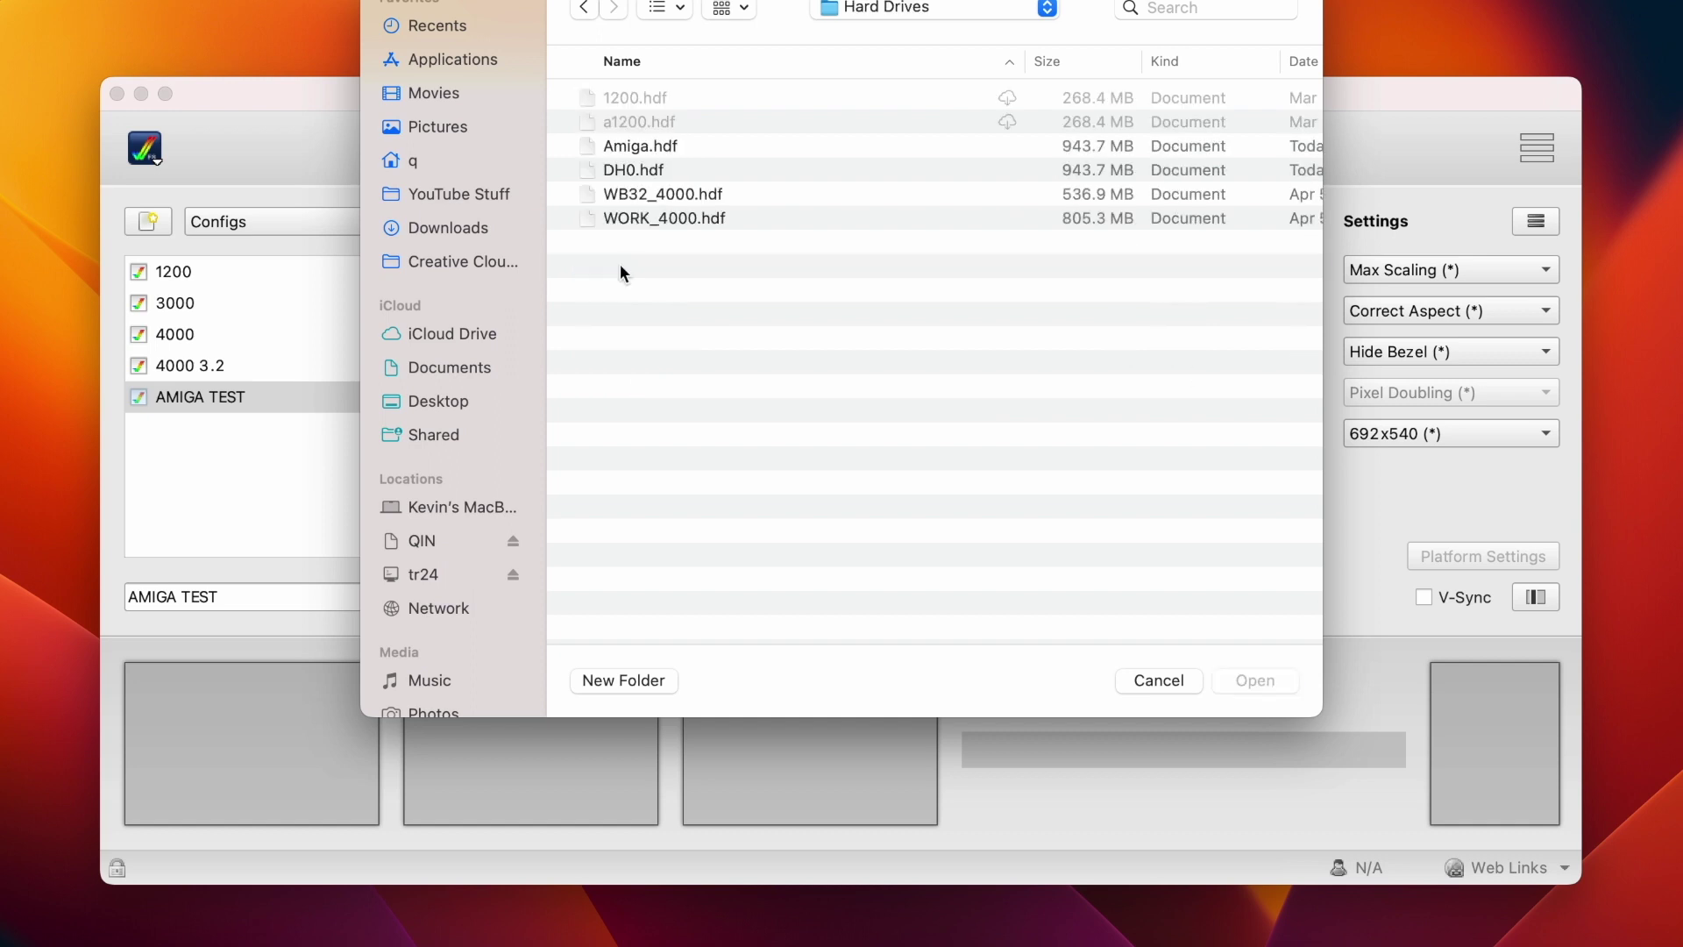
double_click(639, 146)
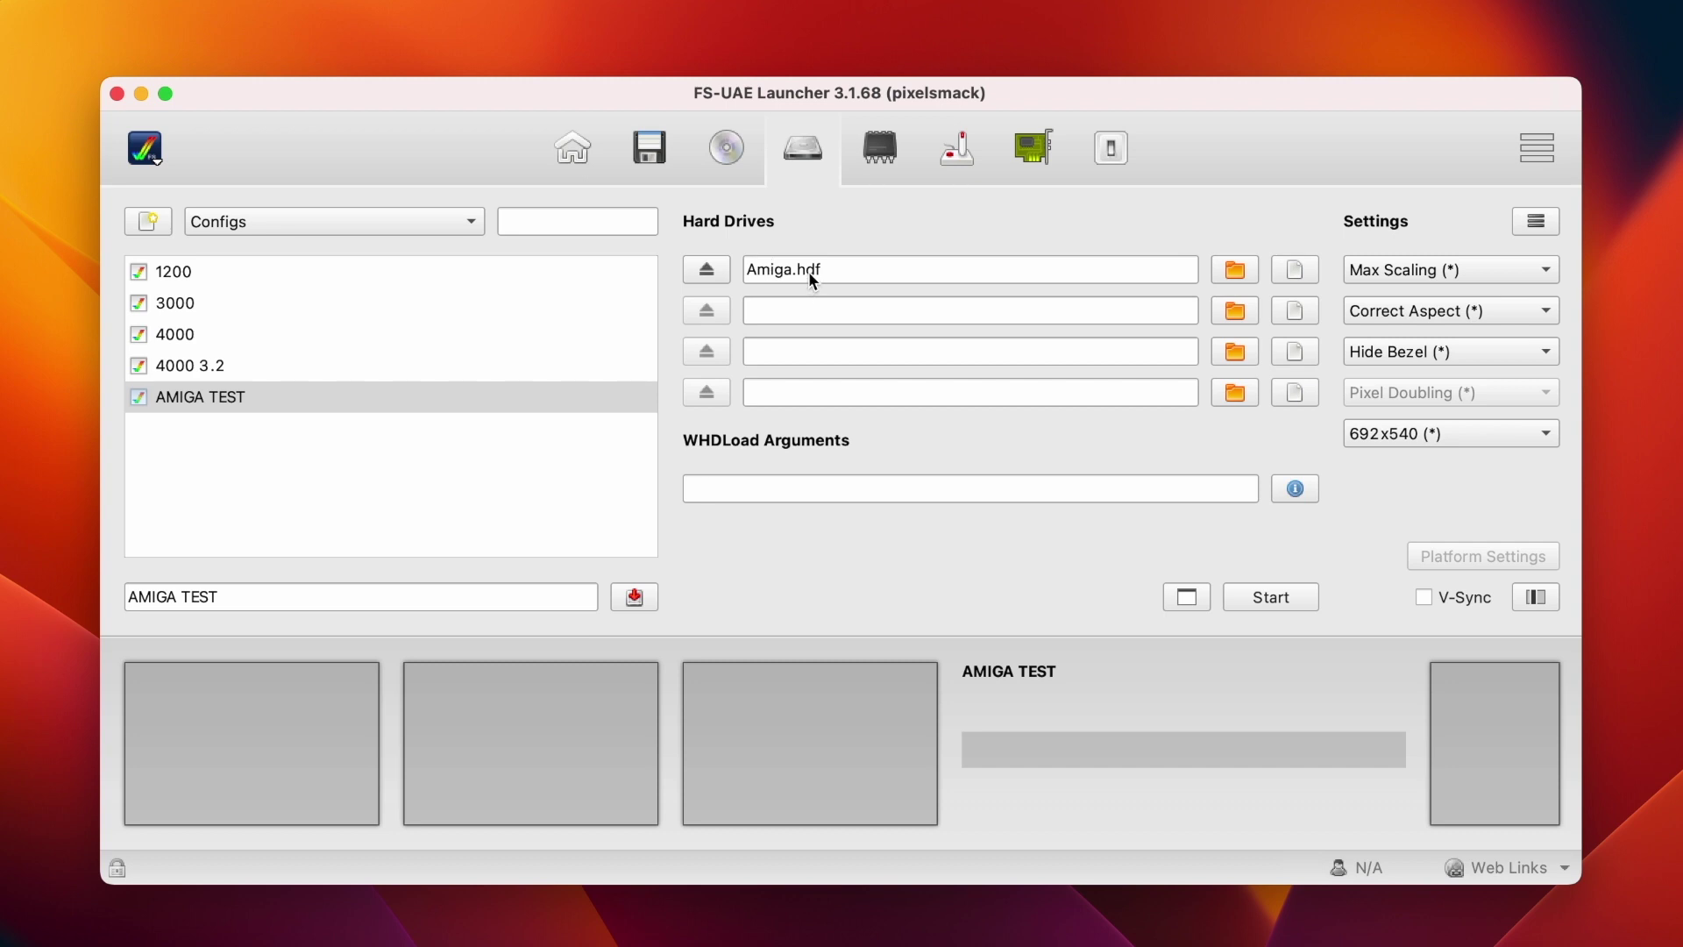
Load Install3.2.adf from the Downloads/Amiga/OS/3.2 folder into the first floppy drive and start the emulation.
left_click(650, 147)
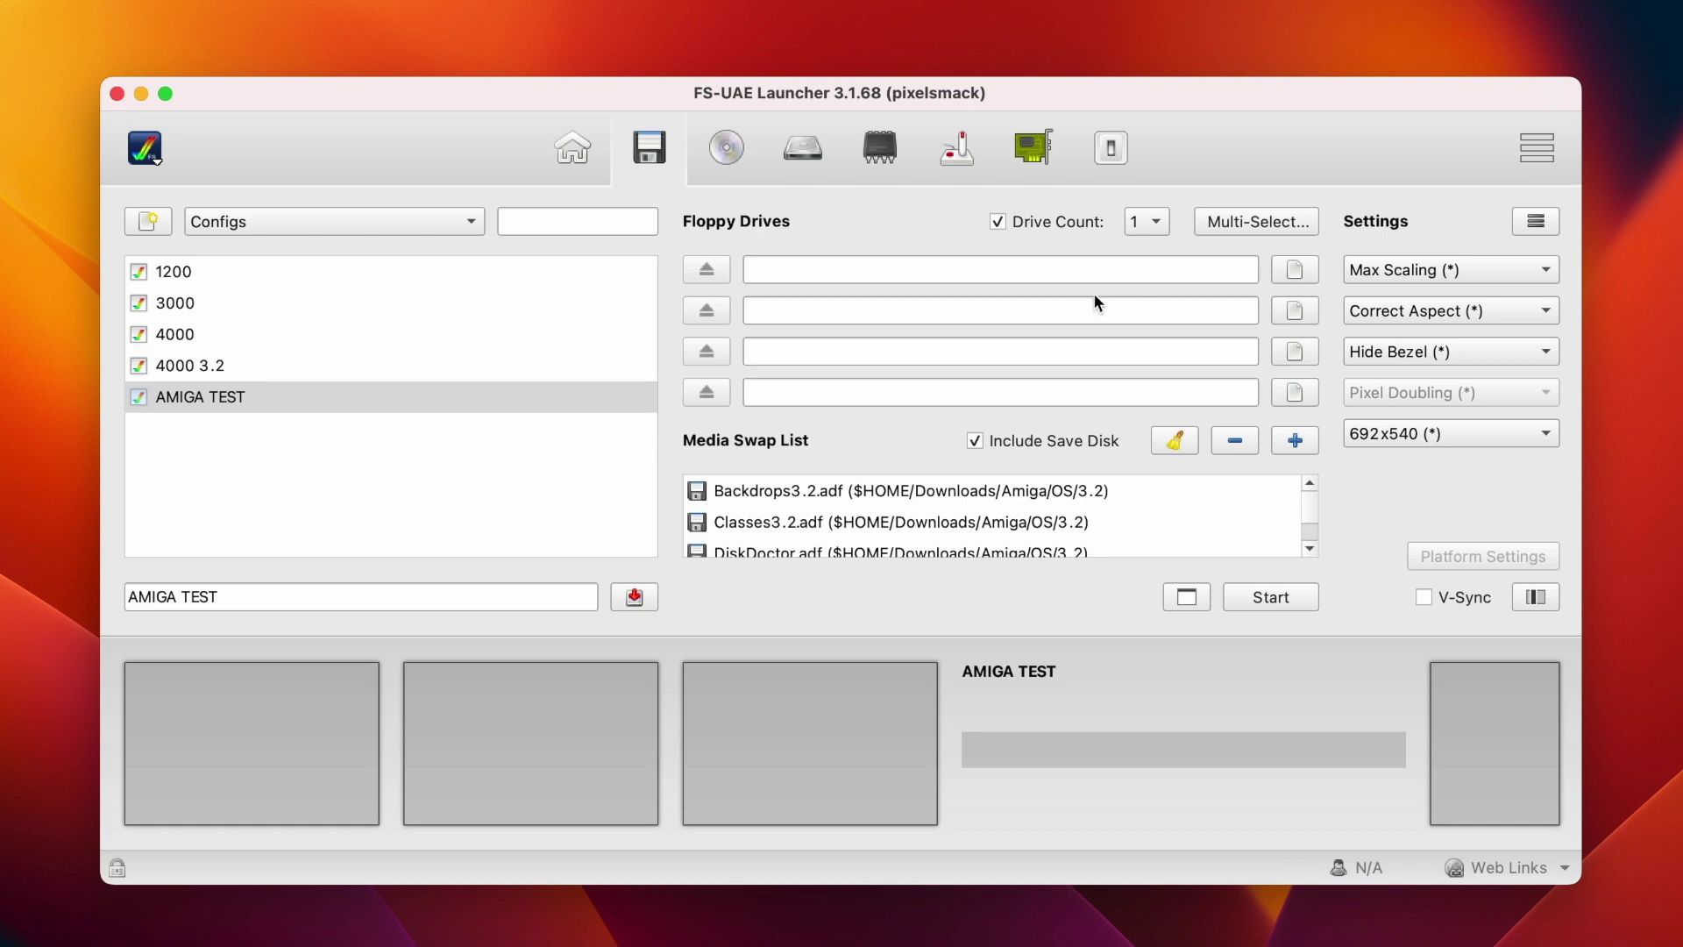
left_click(1292, 274)
left_click(485, 226)
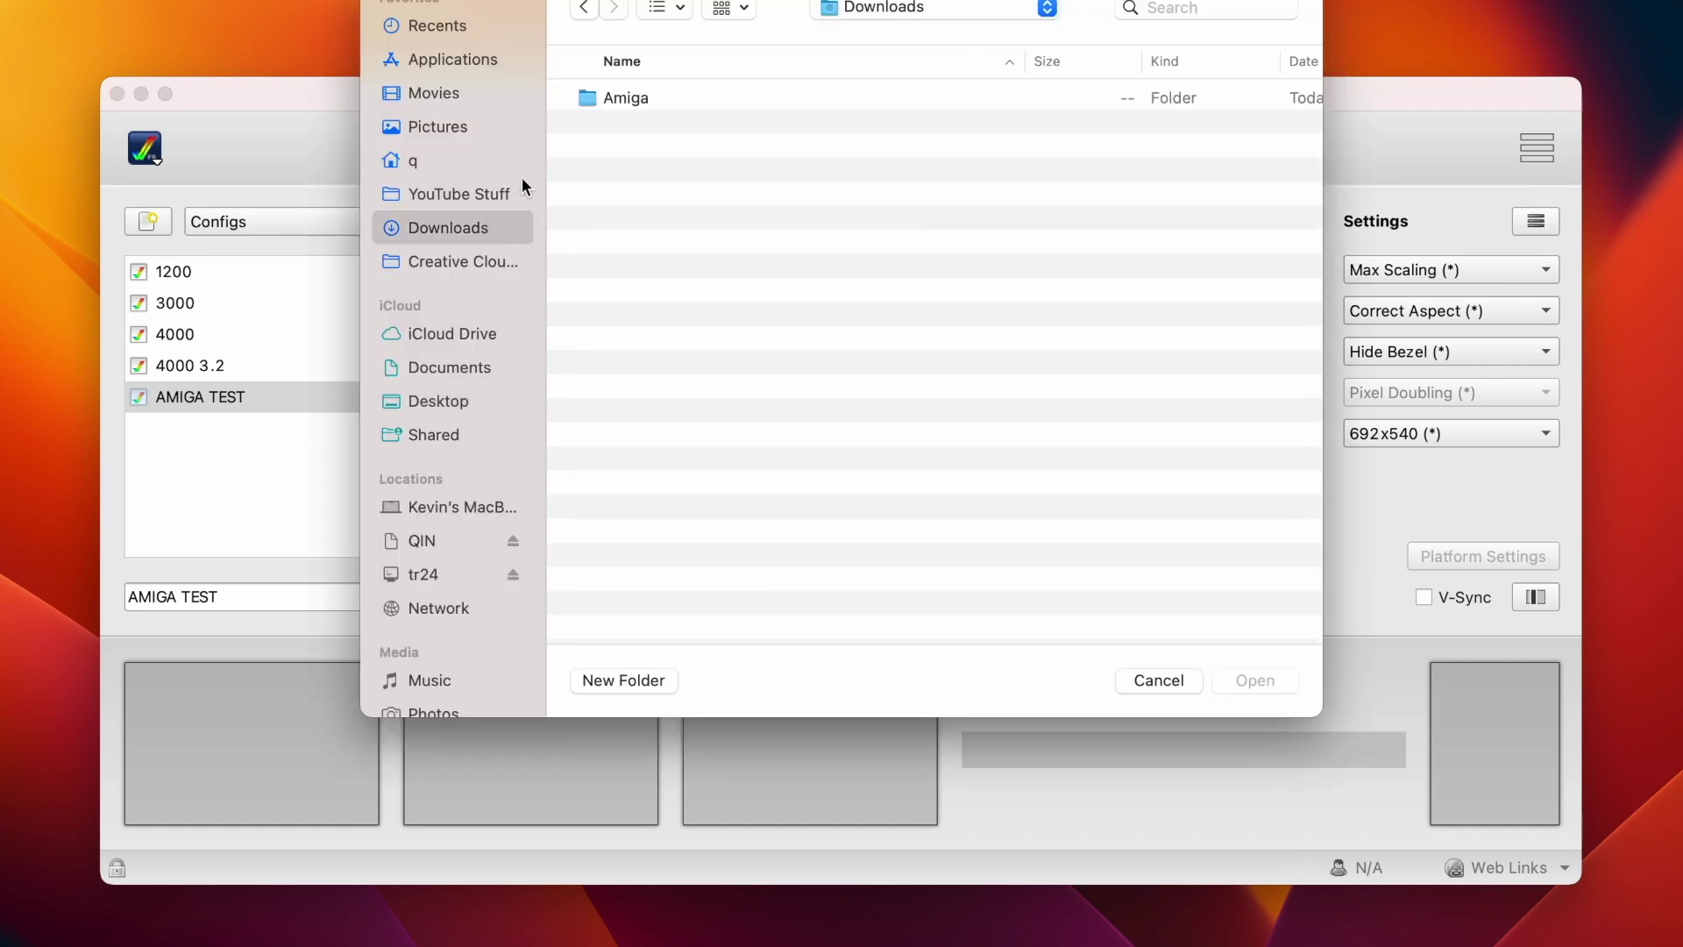
double_click(603, 98)
left_click(603, 98)
double_click(607, 99)
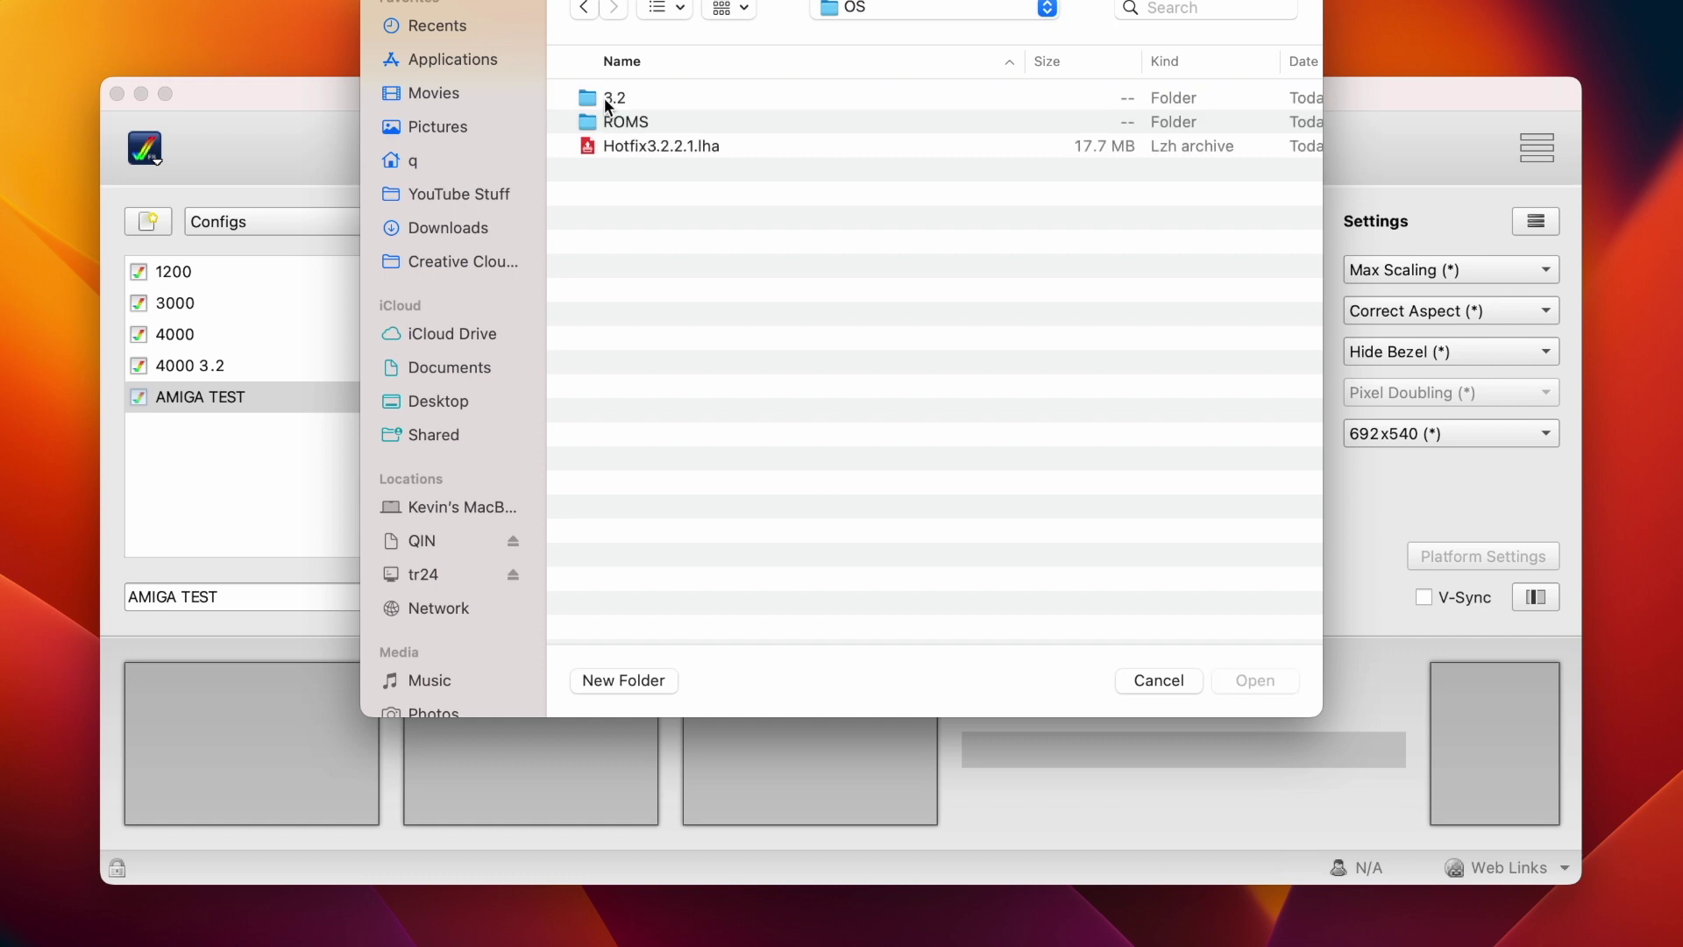
double_click(603, 97)
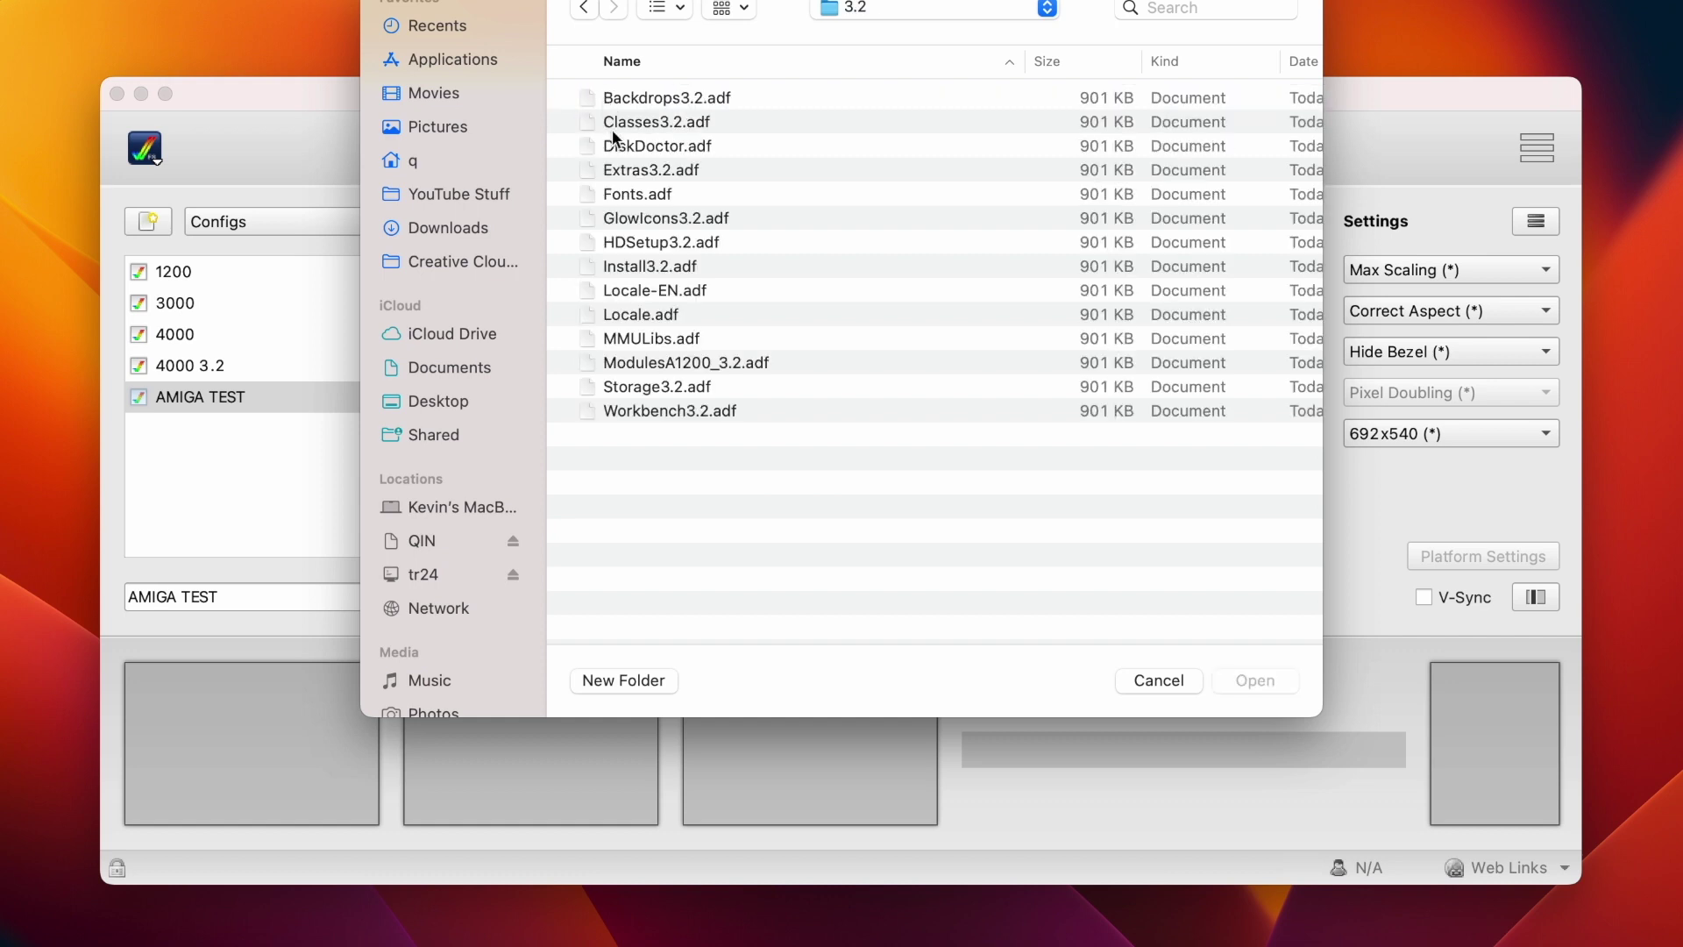
double_click(618, 266)
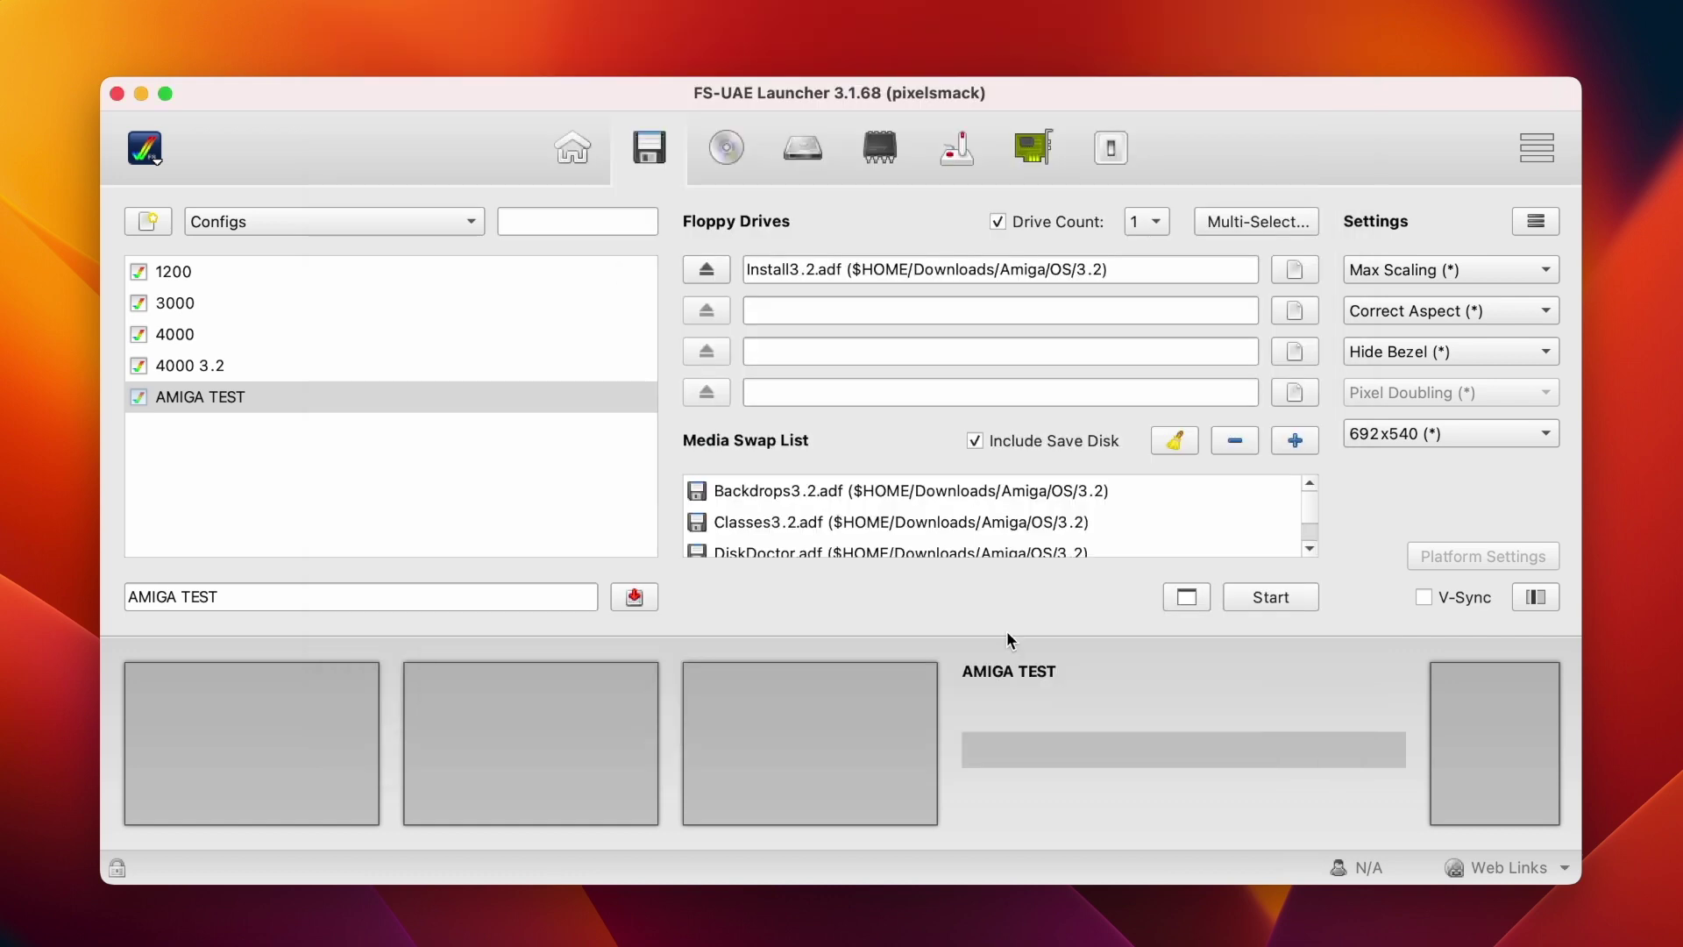
left_click(1269, 602)
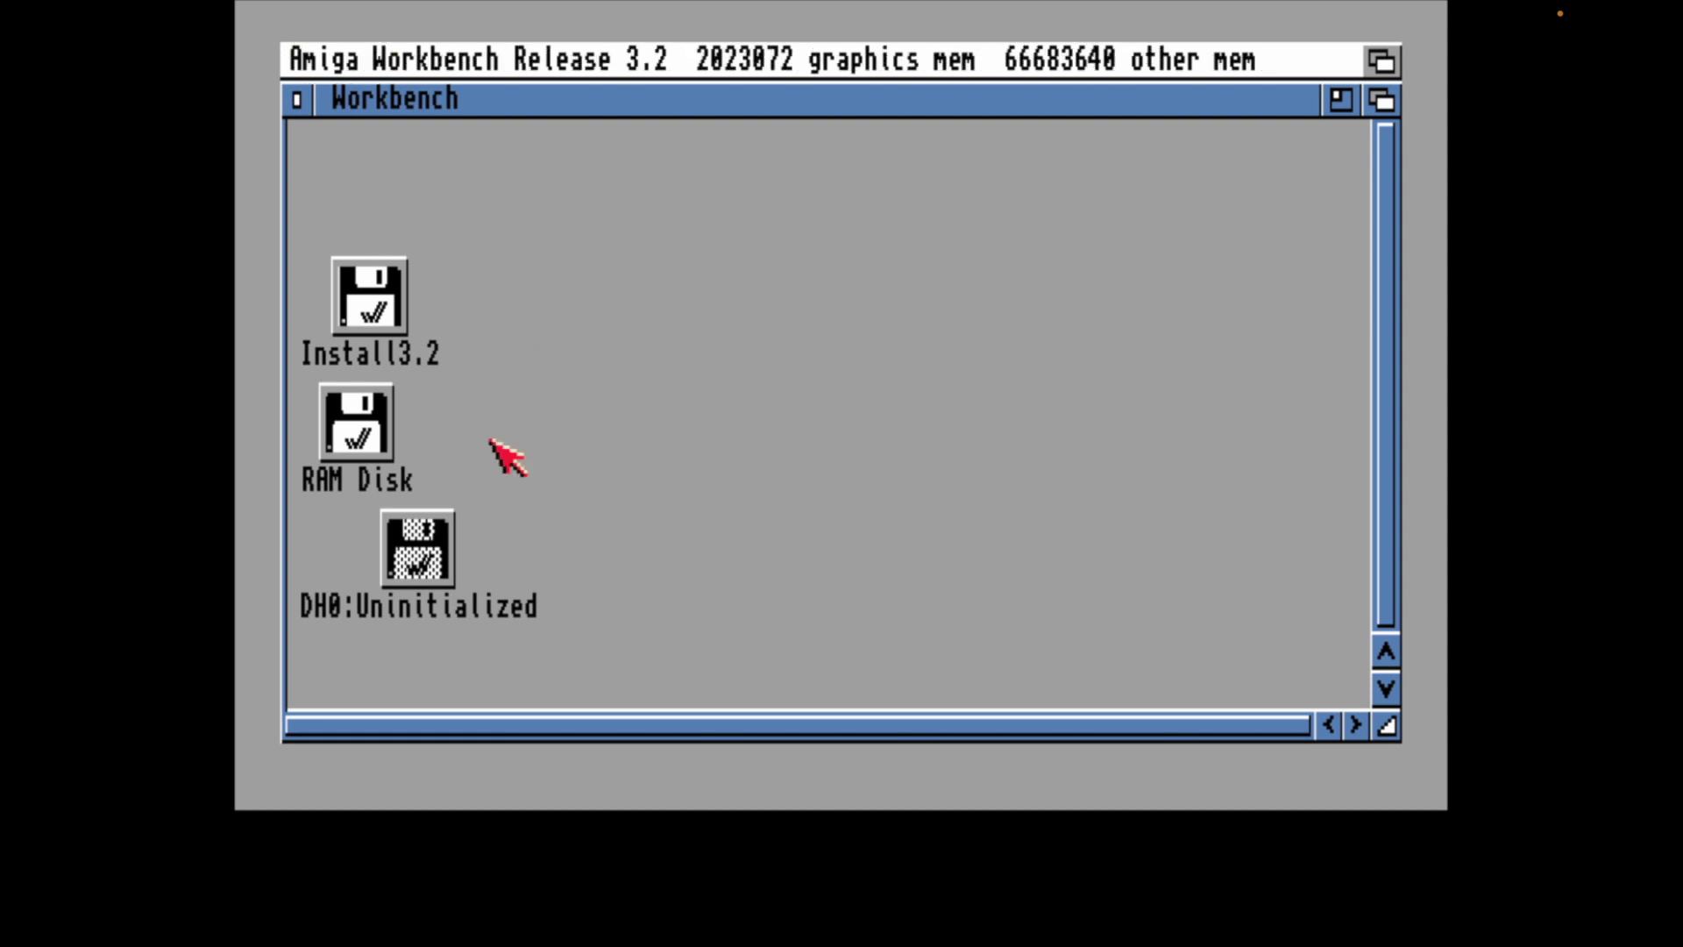
Open the format settings for the uninitialized DH0 disk and set the new volume name to Workbench.
left_click(432, 526)
right_click(705, 46)
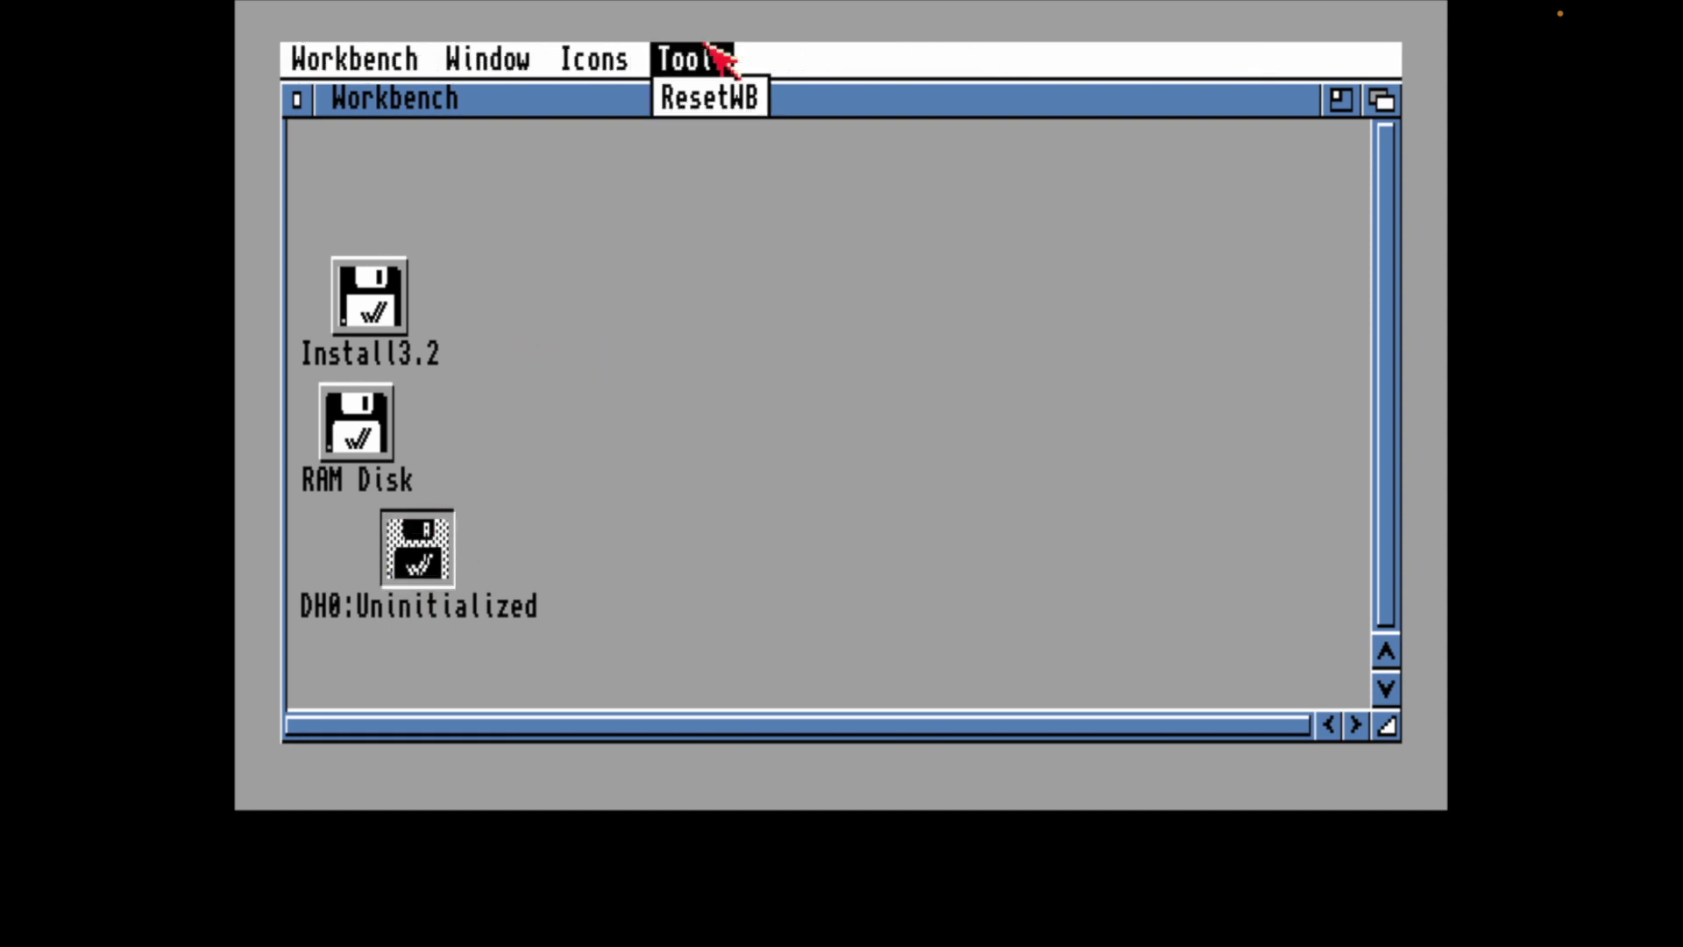
right_click(596, 396)
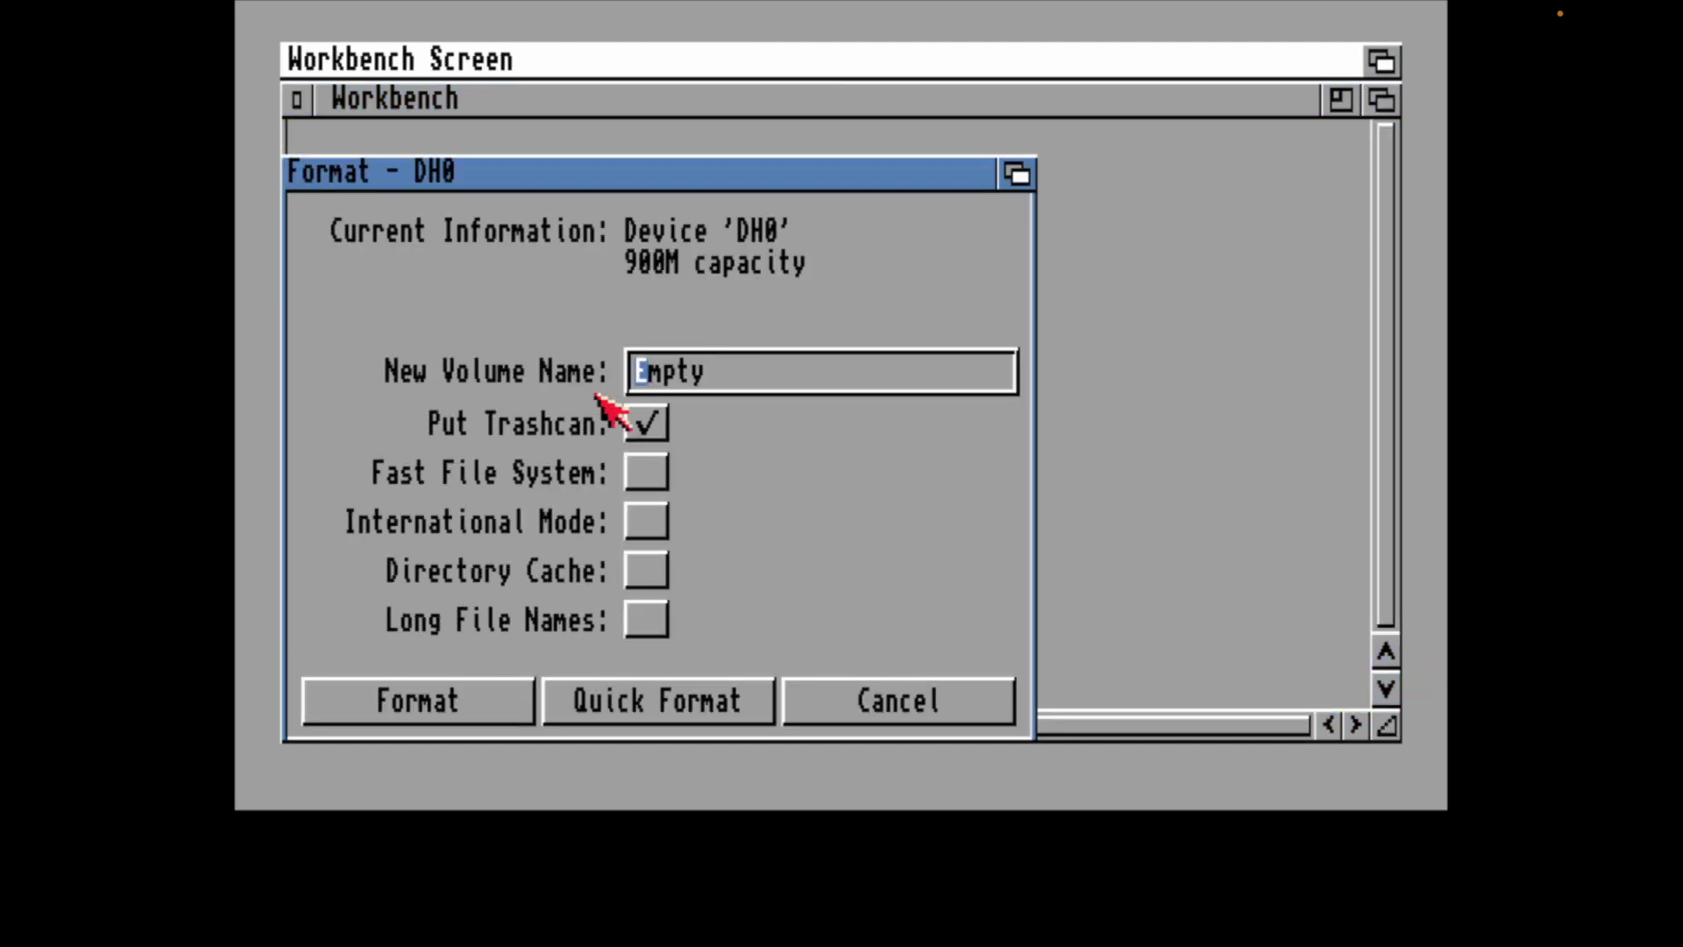
left_click(730, 372)
key("BackSpace")
key("BackSpace")
key("BackSpace")
key("BackSpace")
key("BackSpace")
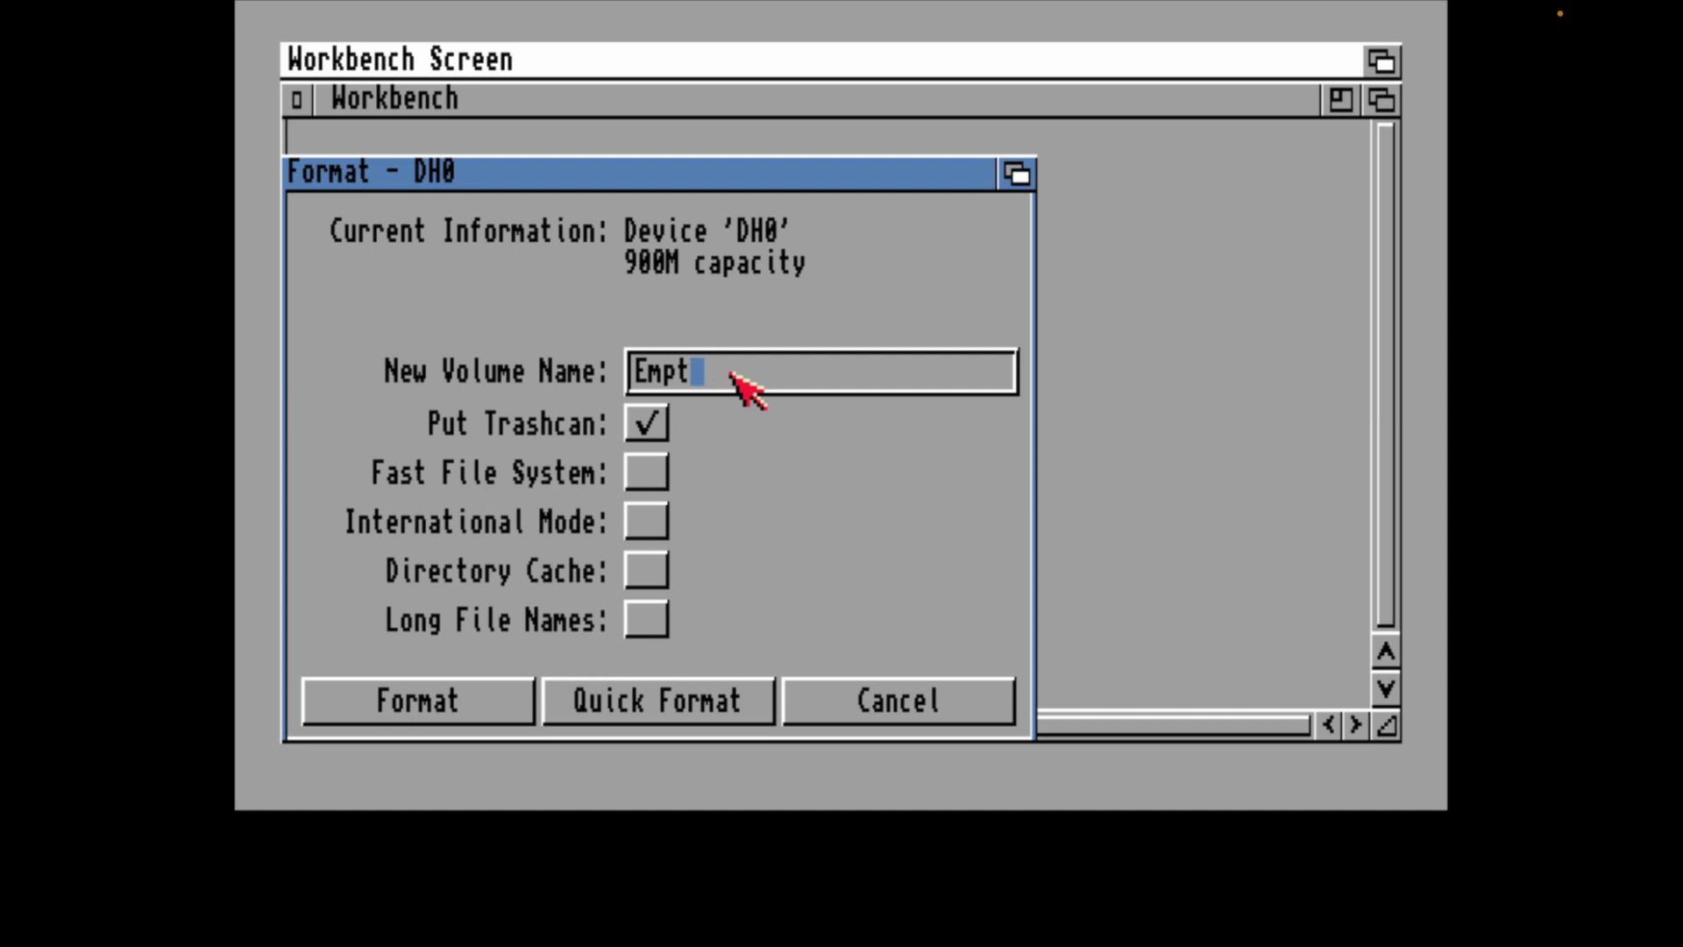
type("Wh")
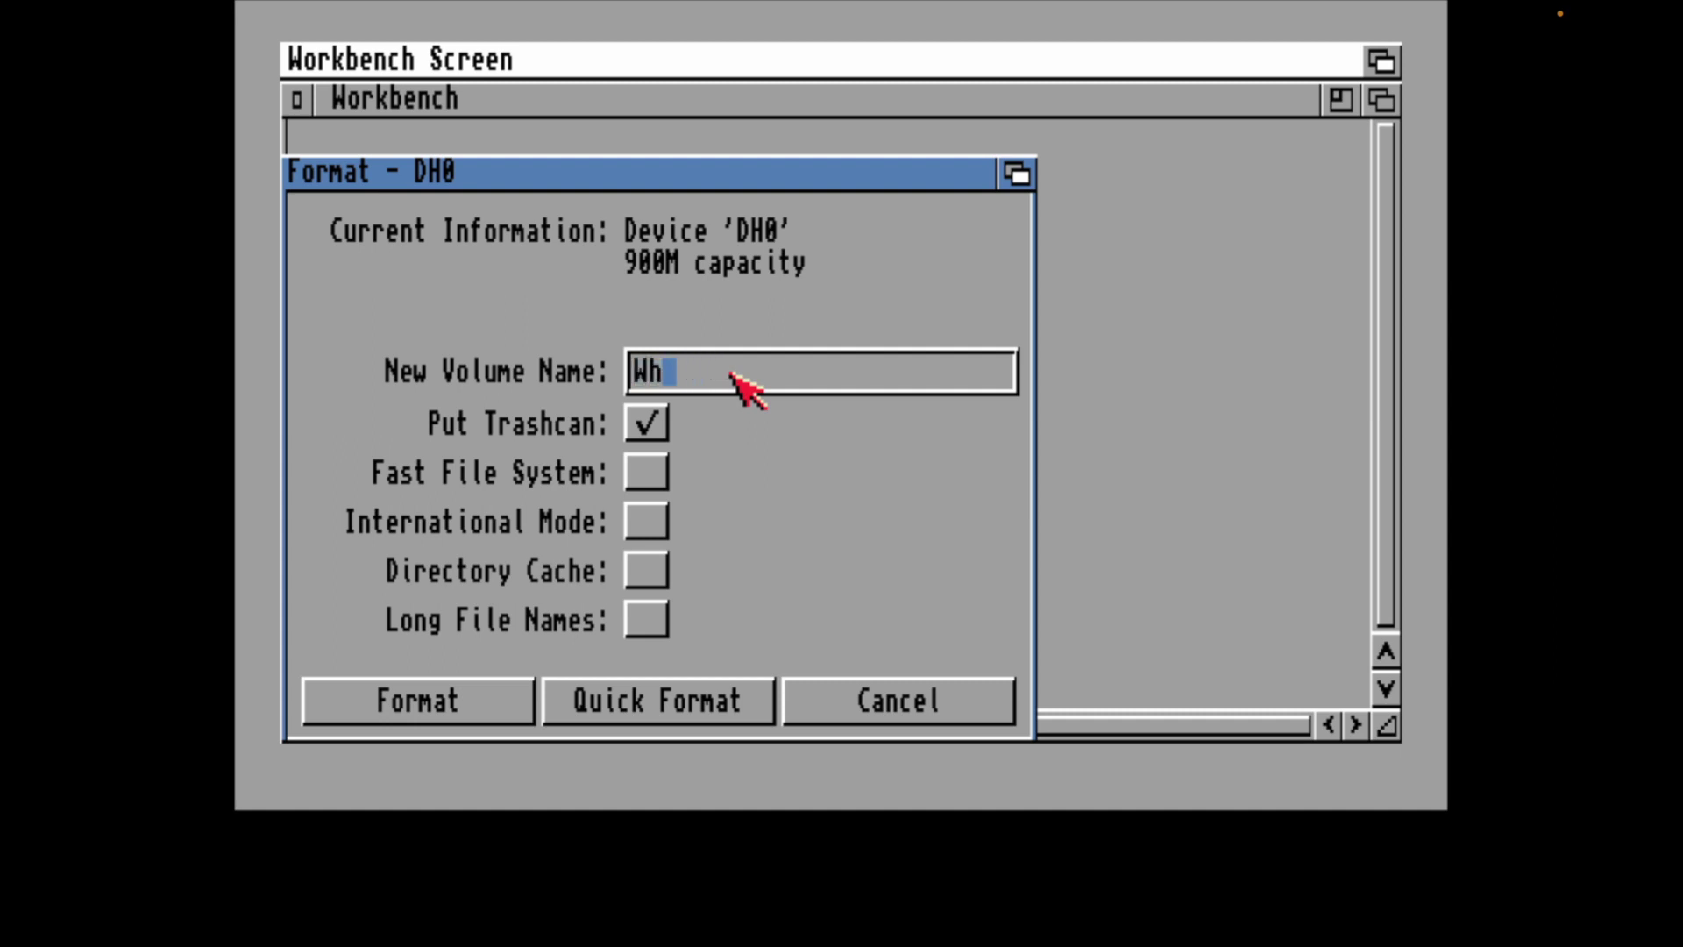
key("BackSpace")
type("orkbench")
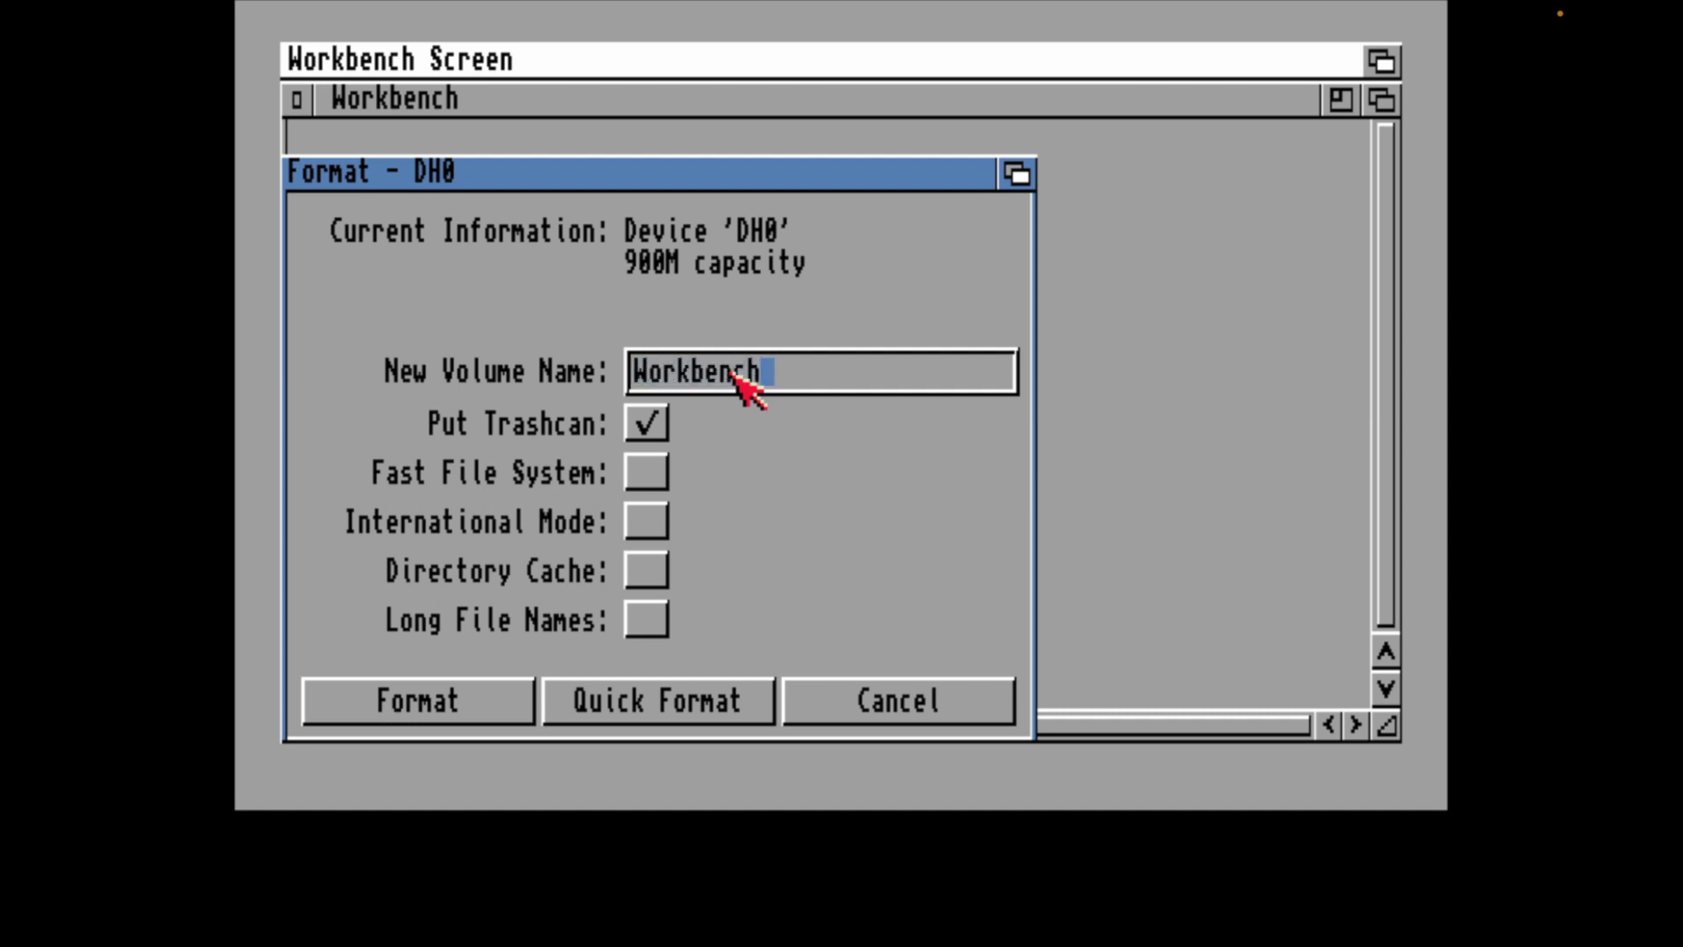
Enable Fast File System and Long File Names for DH0, run a quick format, and confirm erasing its data.
left_click(646, 475)
left_click(642, 612)
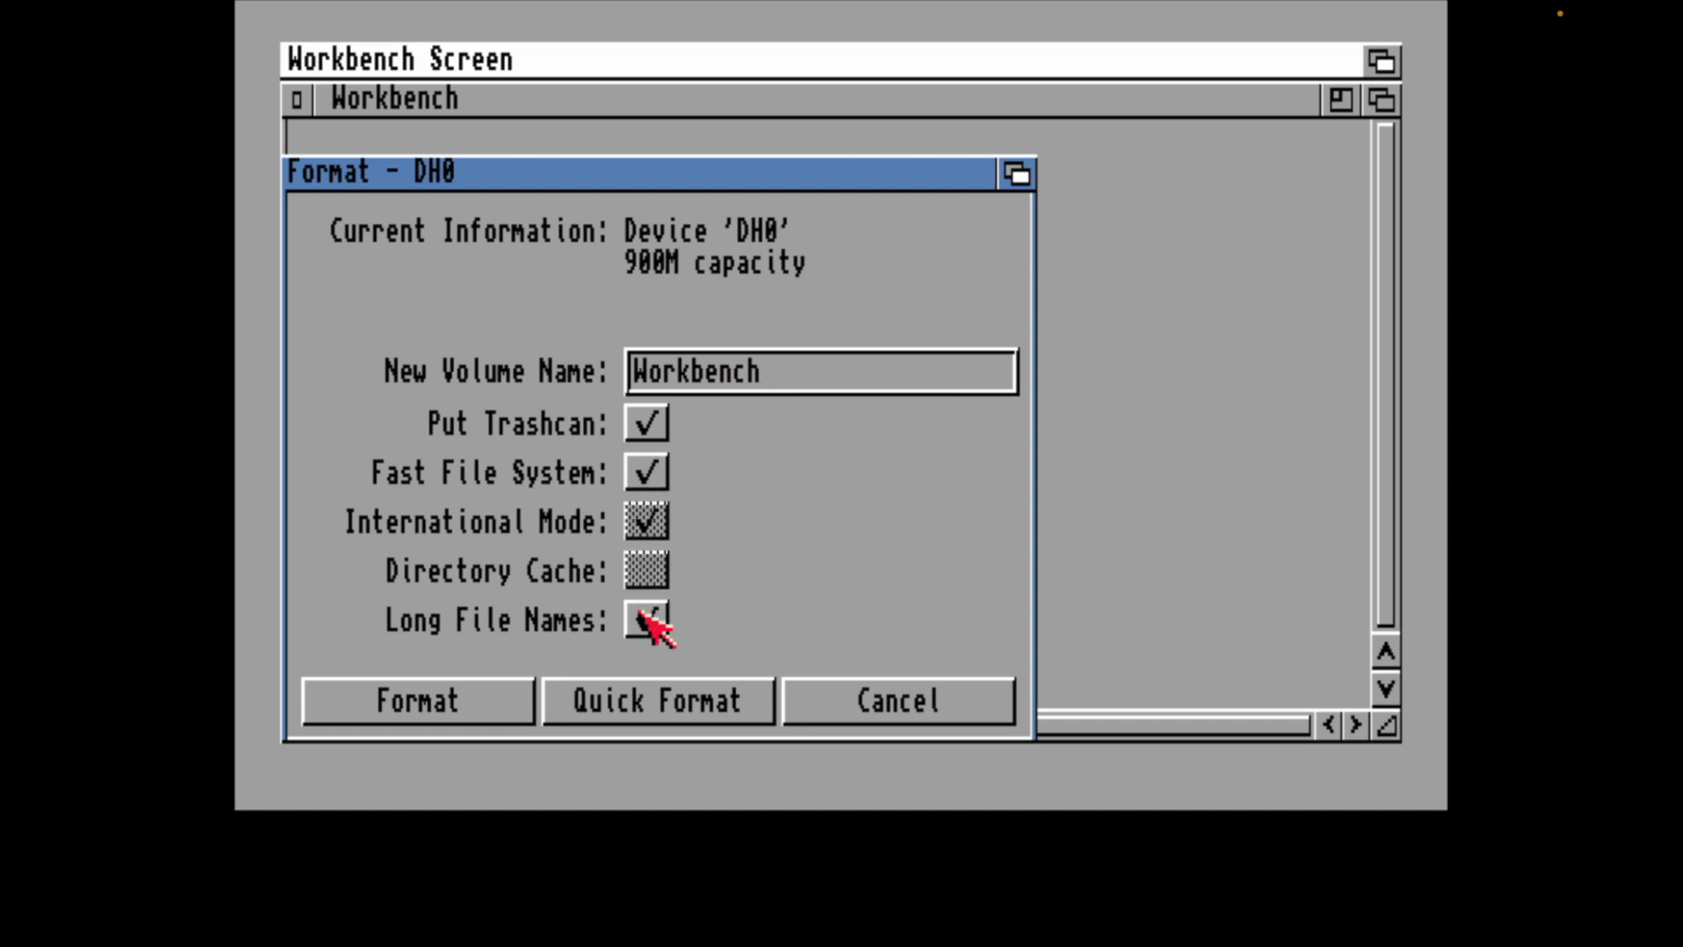
left_click(628, 699)
left_click(378, 370)
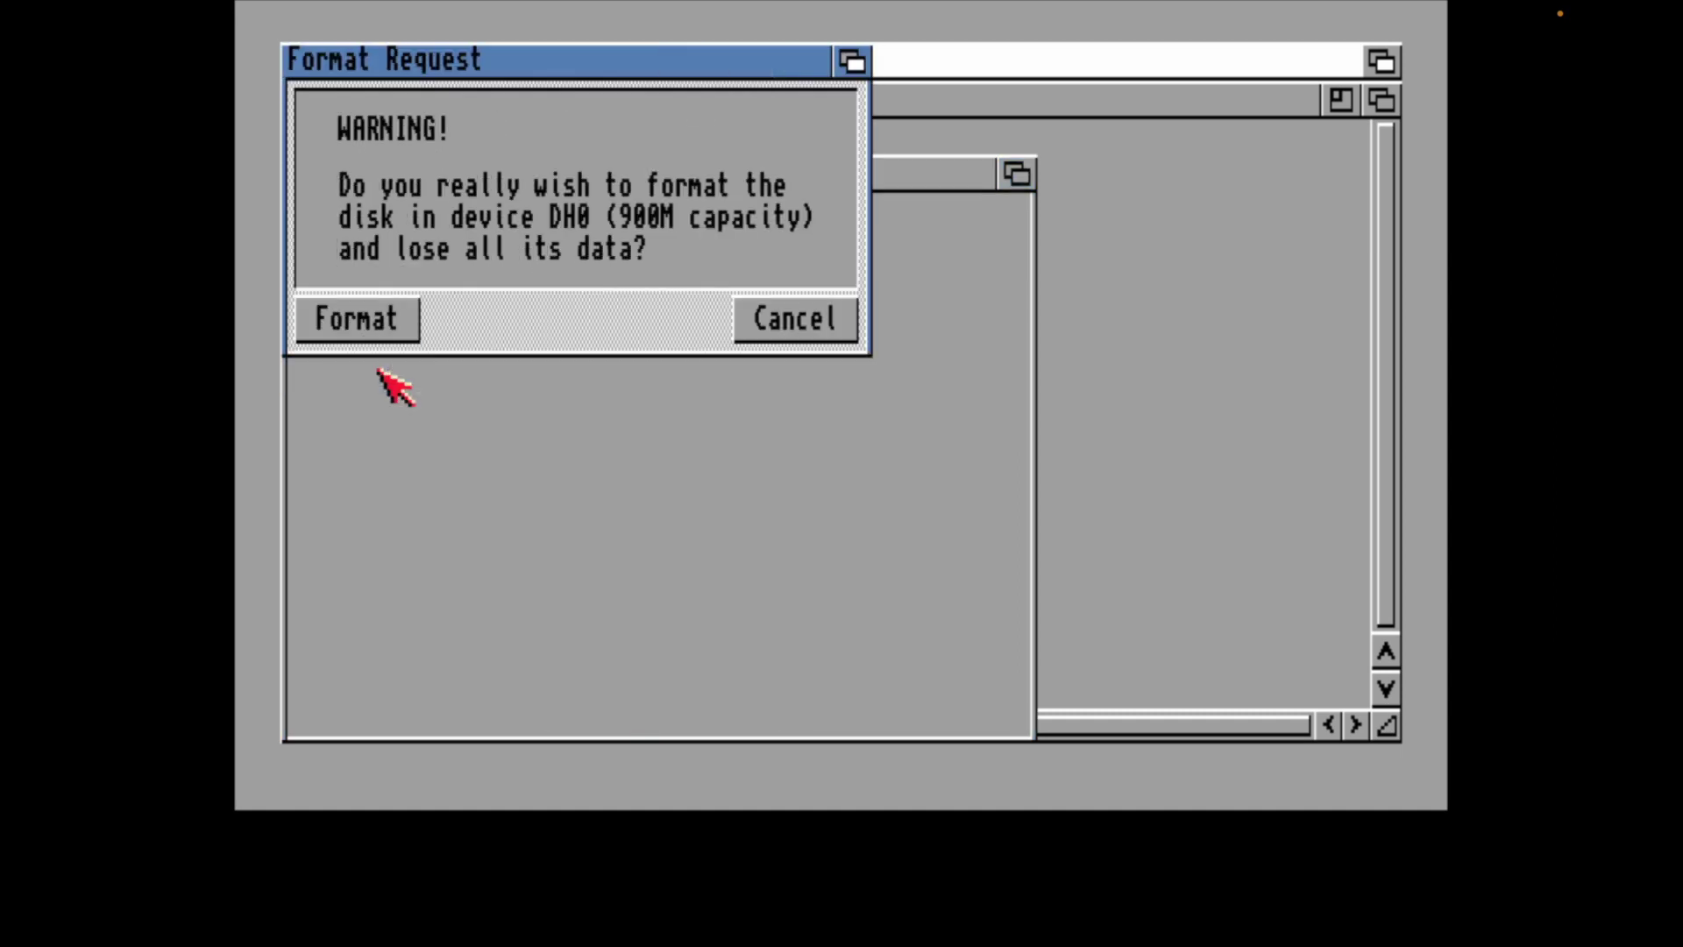
left_click(387, 317)
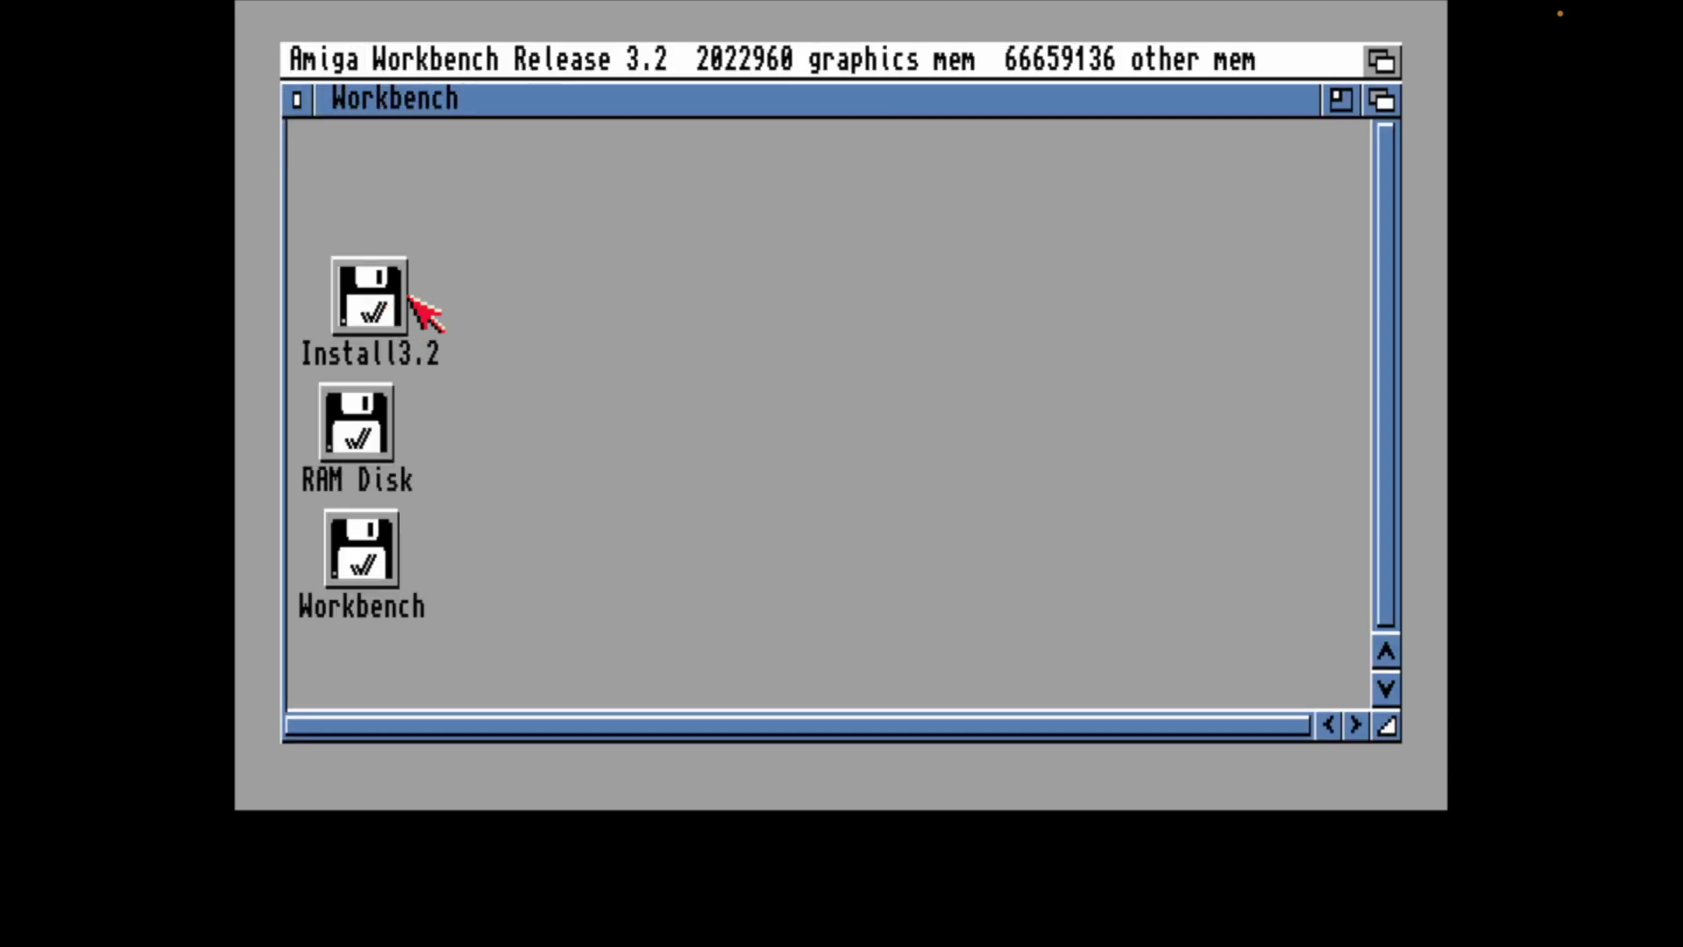
Launch the English installer from the Install drawer of the Install3.2 disk and proceed past its introduction.
double_click(395, 309)
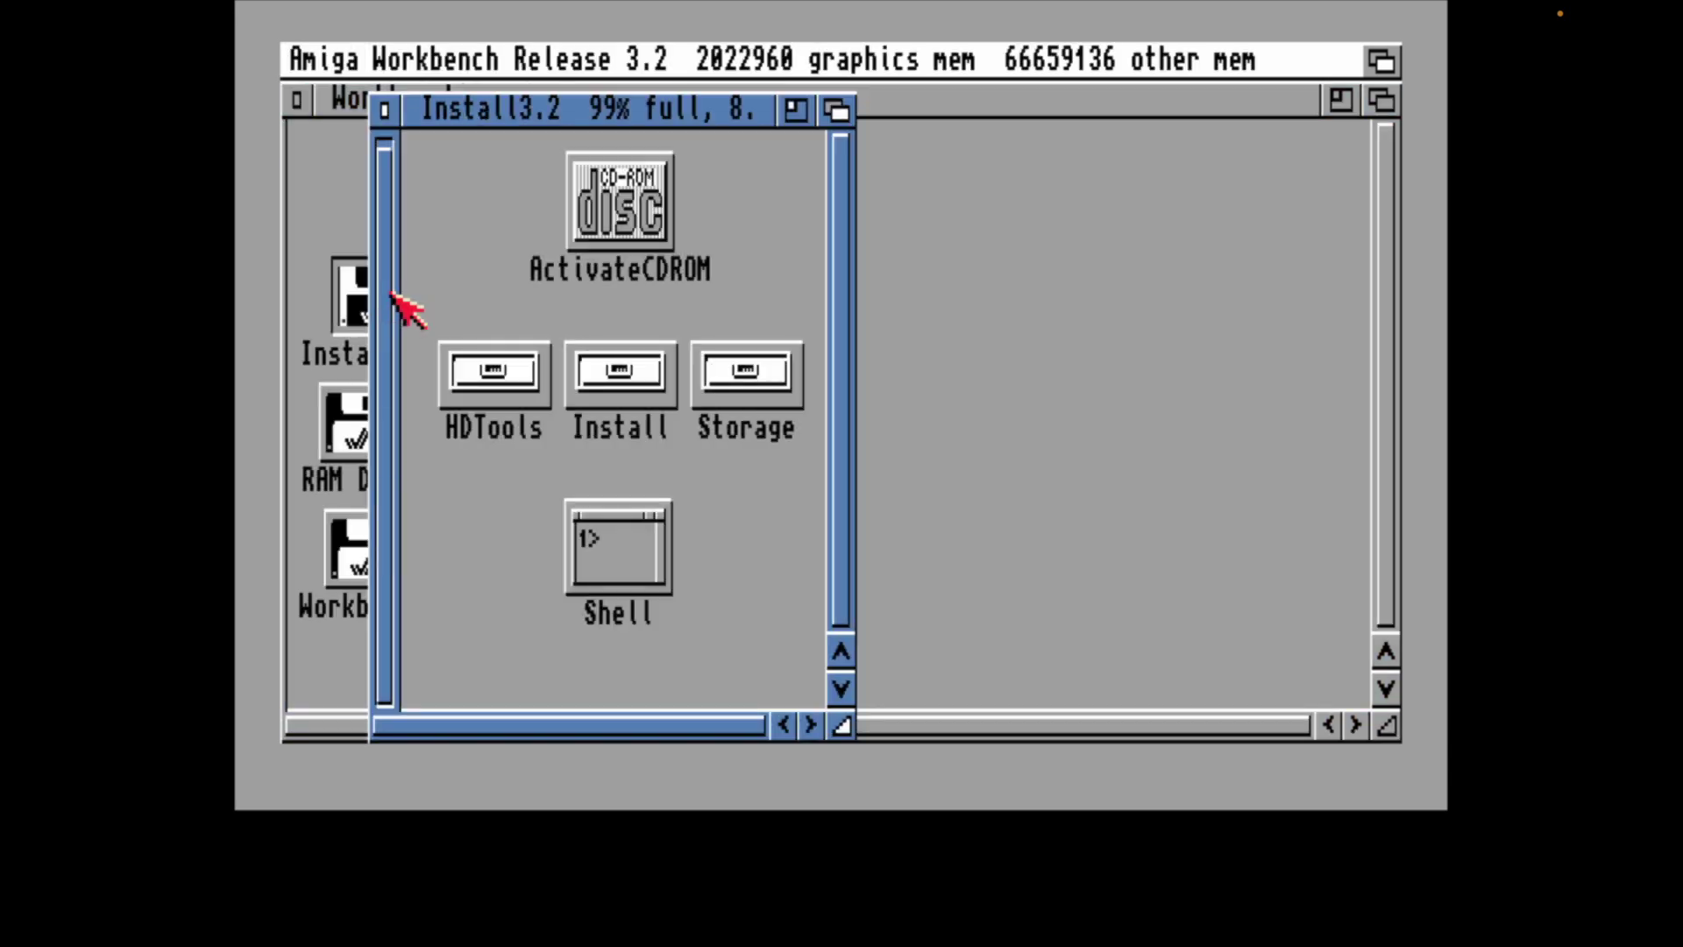
double_click(623, 376)
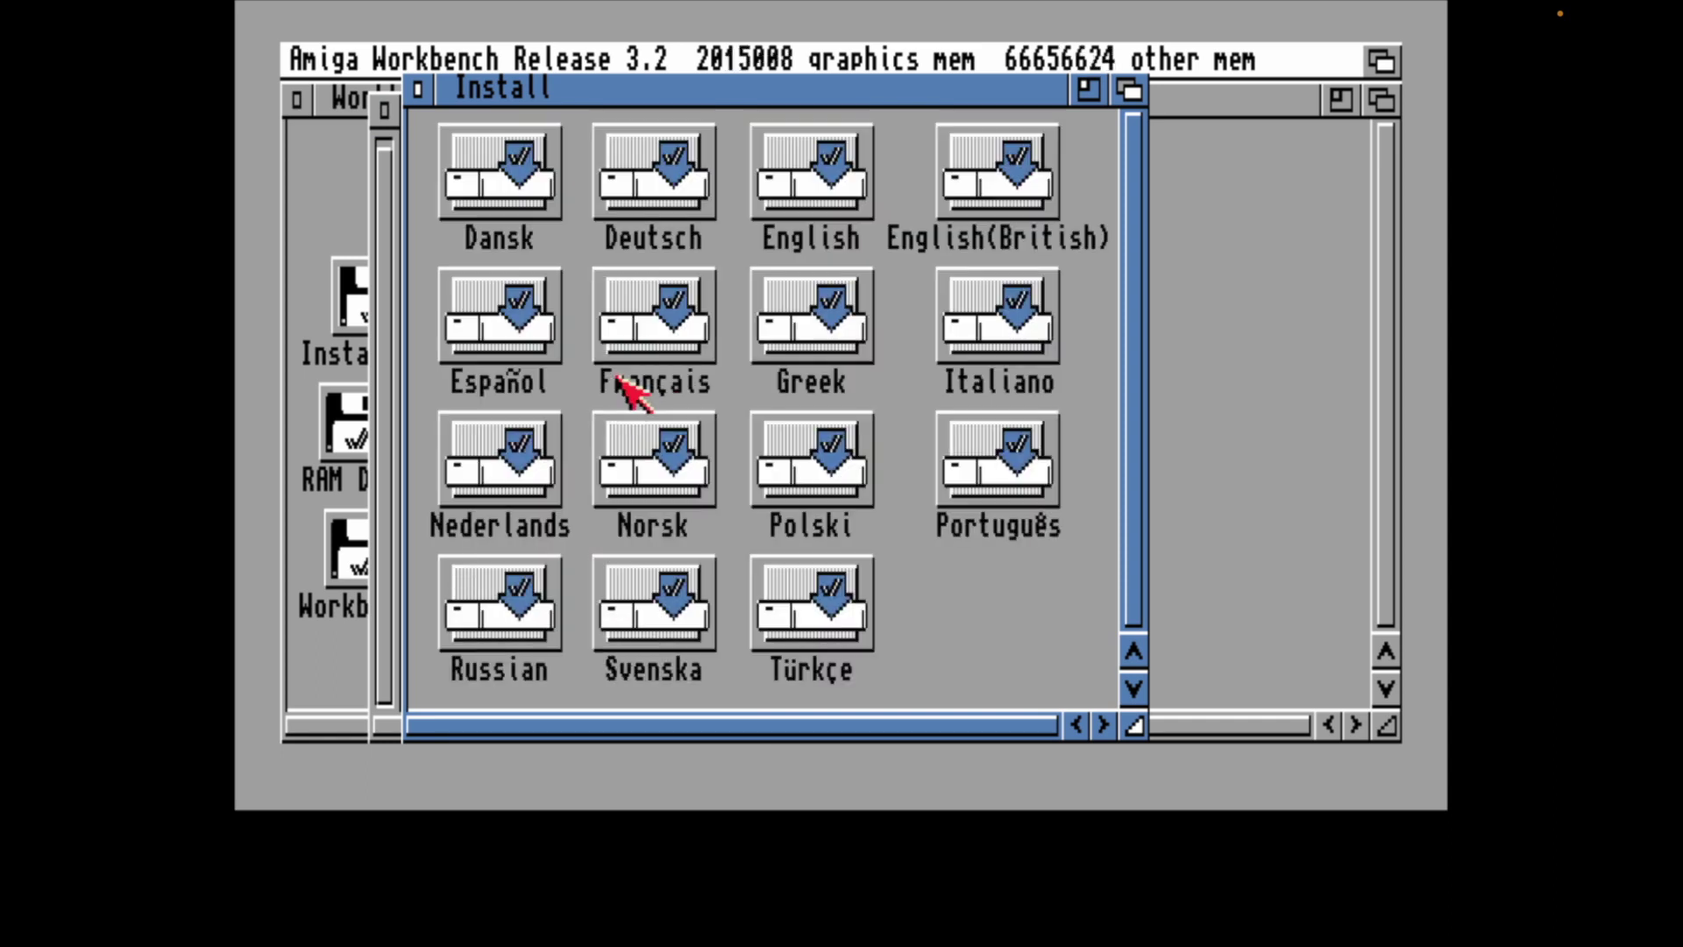
double_click(806, 193)
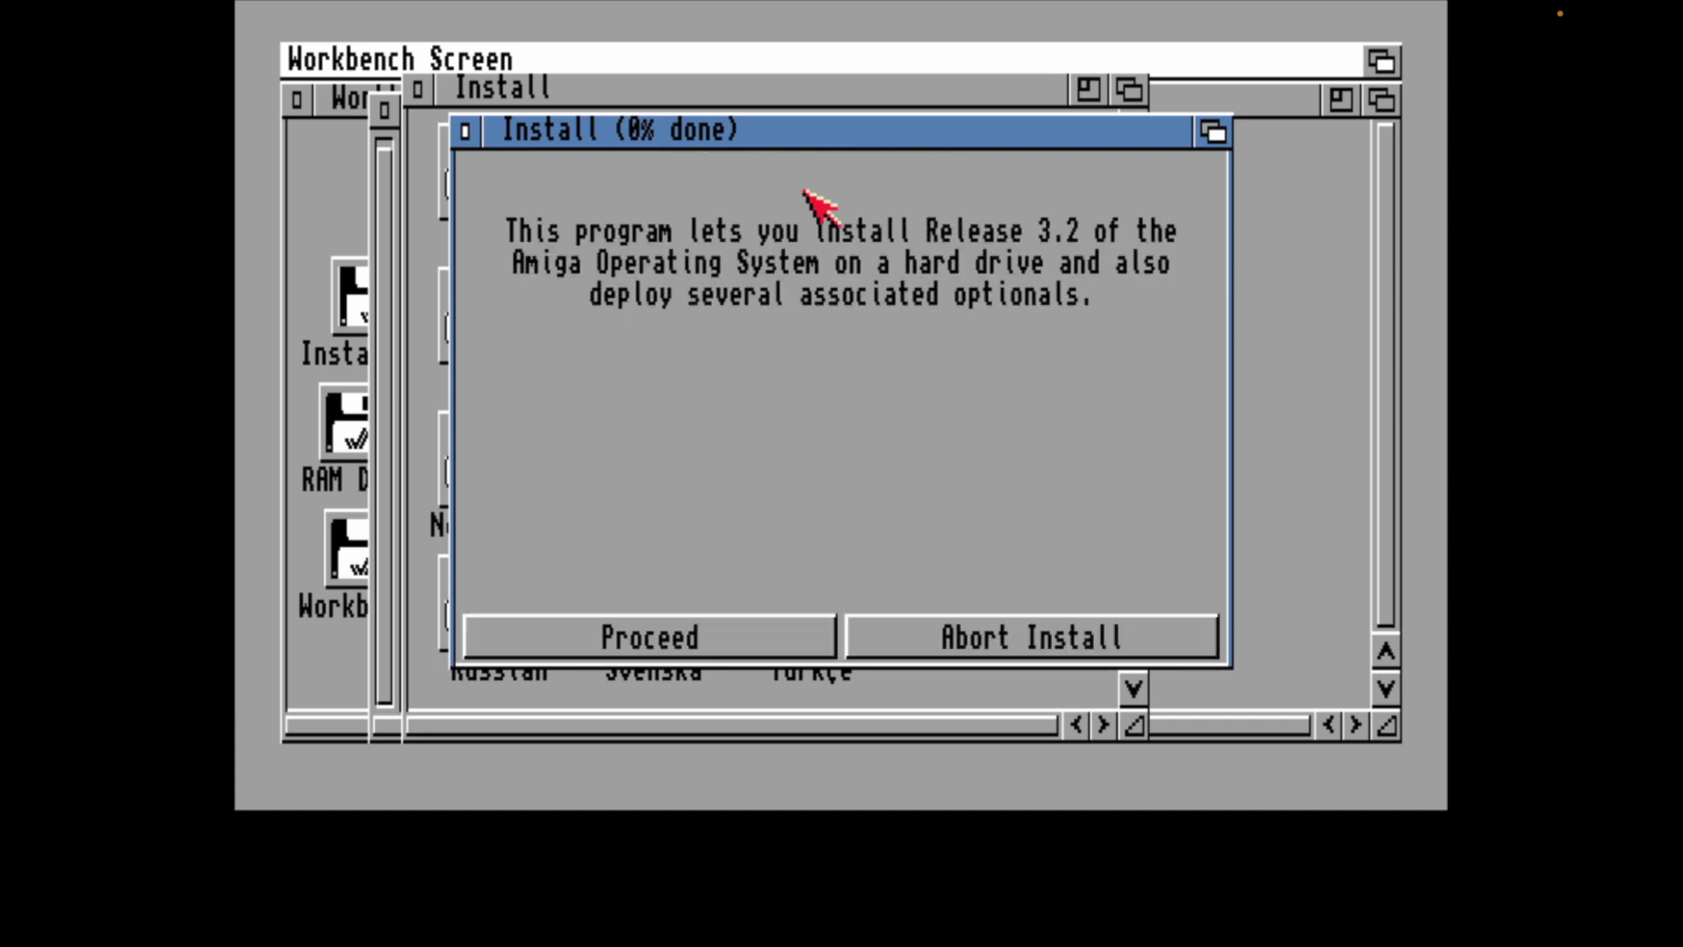
left_click(692, 630)
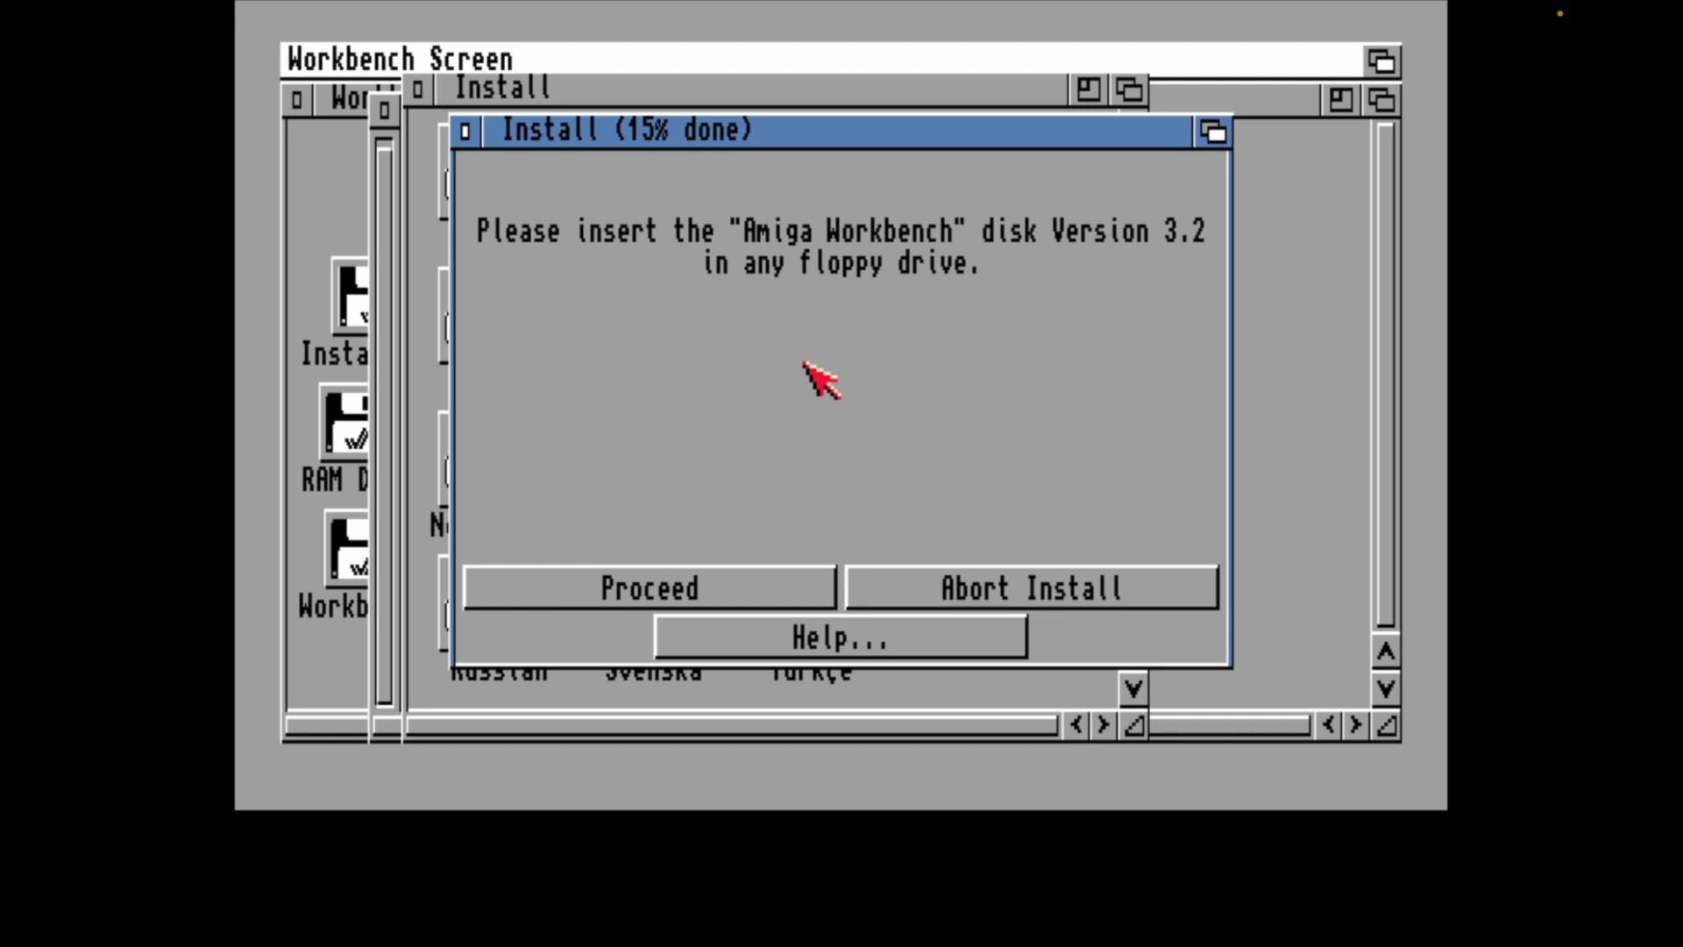
Bring up the emulator controls and go to the removable media entry holding Install3.2.adf.
key("F12")
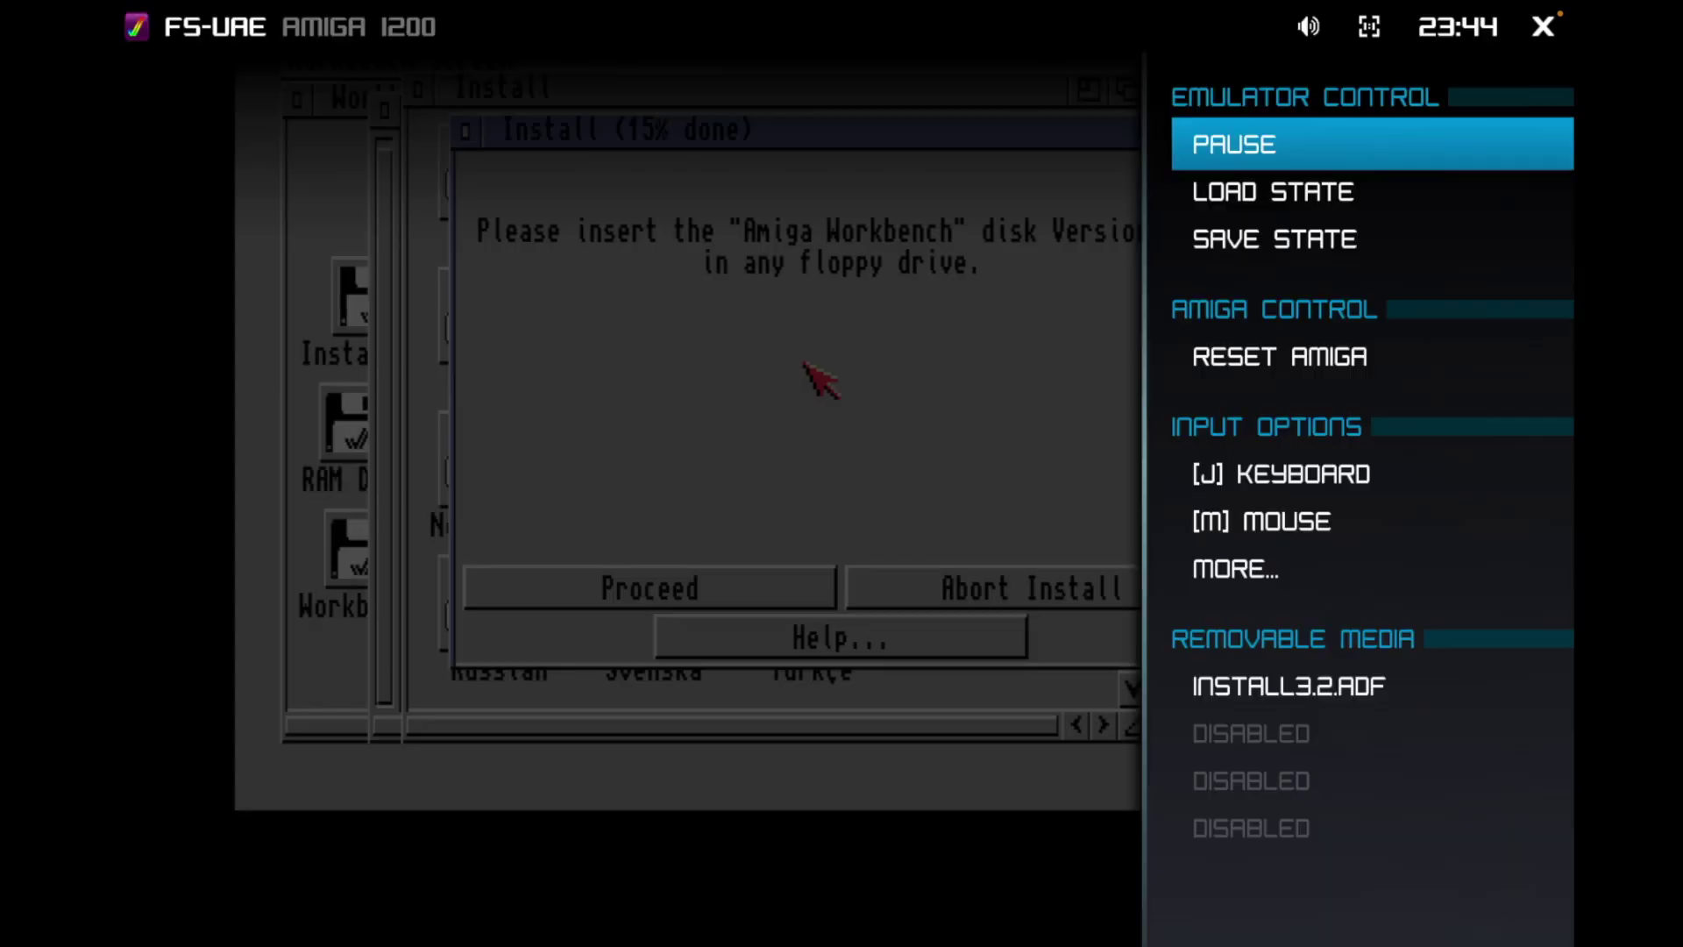
key("Down")
key("Down")
key("Down")
key("Down")
key("Down")
key("Down")
key("Down")
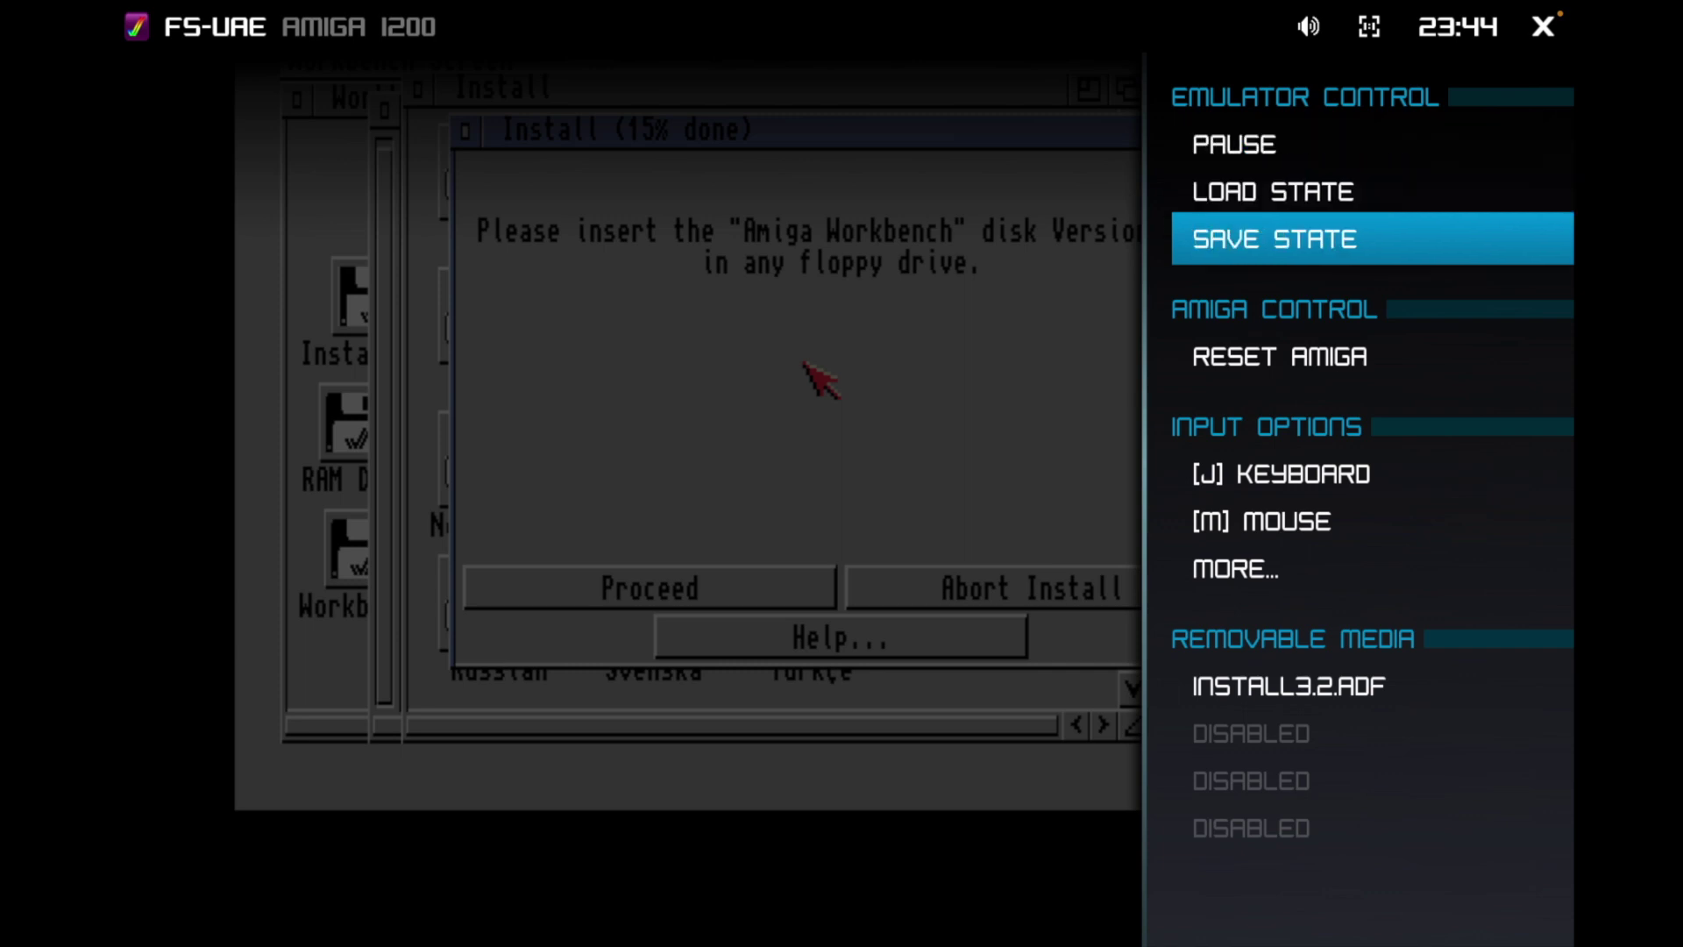